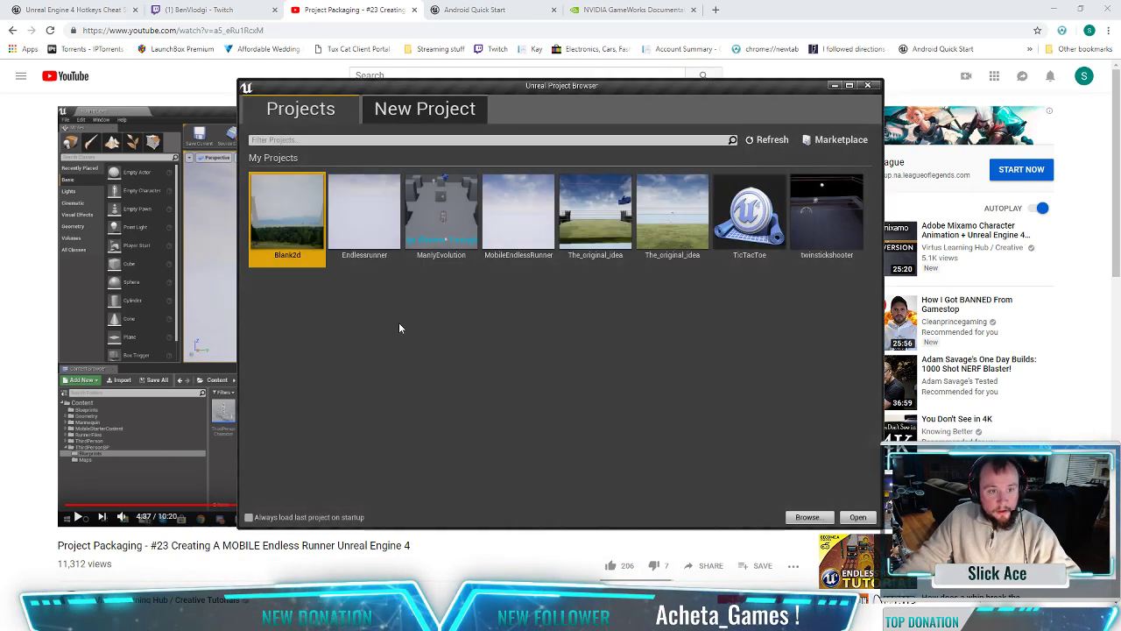
# Step: Open the MobileEndlessRunner project and restore the assets from the previous editor session
pyautogui.click(363, 262)
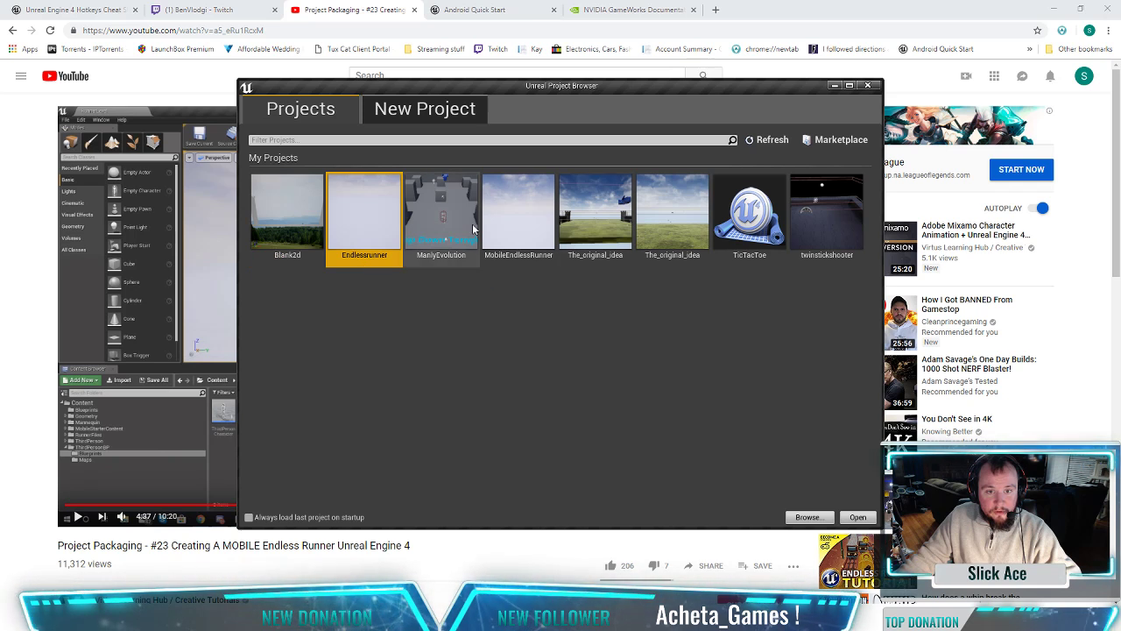
pyautogui.doubleClick(501, 236)
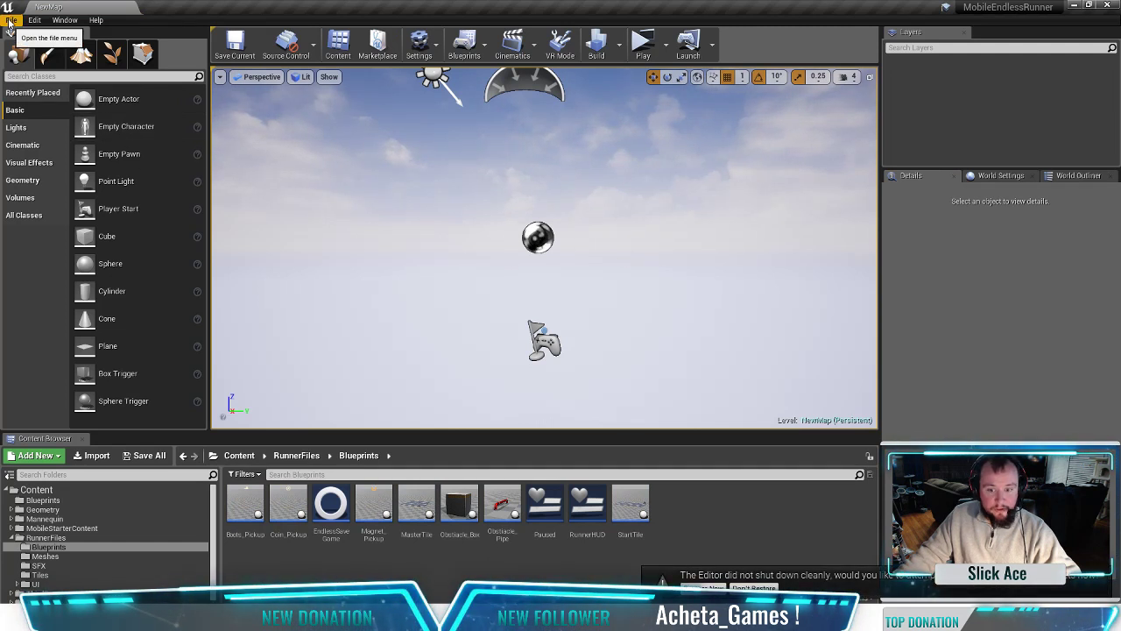
pyautogui.doubleClick(580, 523)
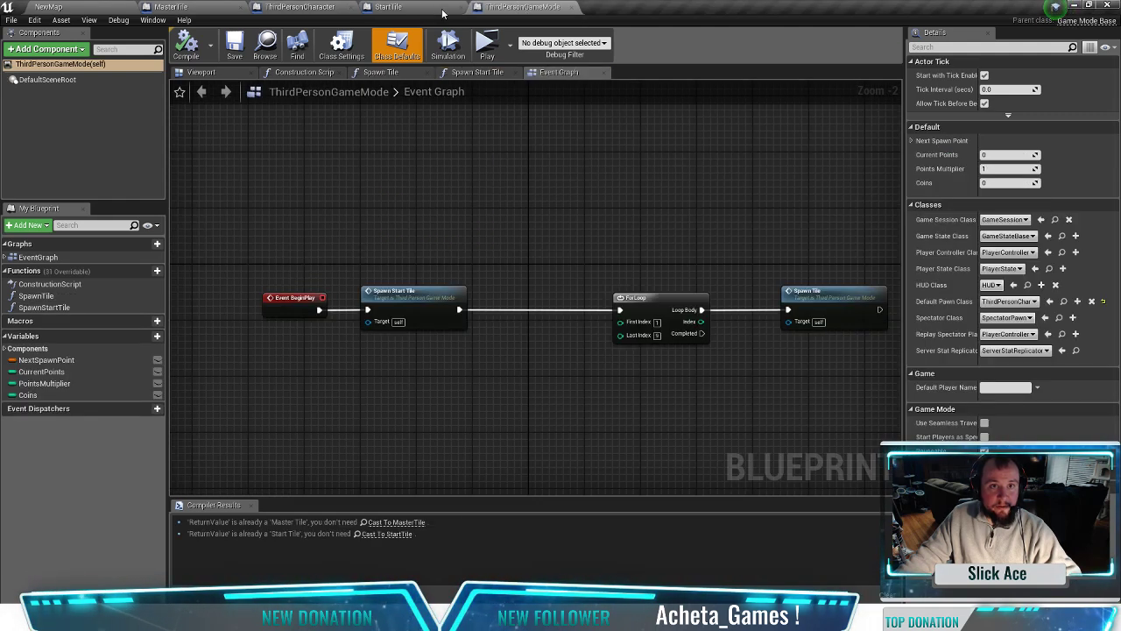
# Step: Place the StartTile blueprint tab directly after MasterTile and return to the NewMap level
pyautogui.click(394, 7)
pyautogui.moveTo(394, 7); pyautogui.dragTo(299, 7)
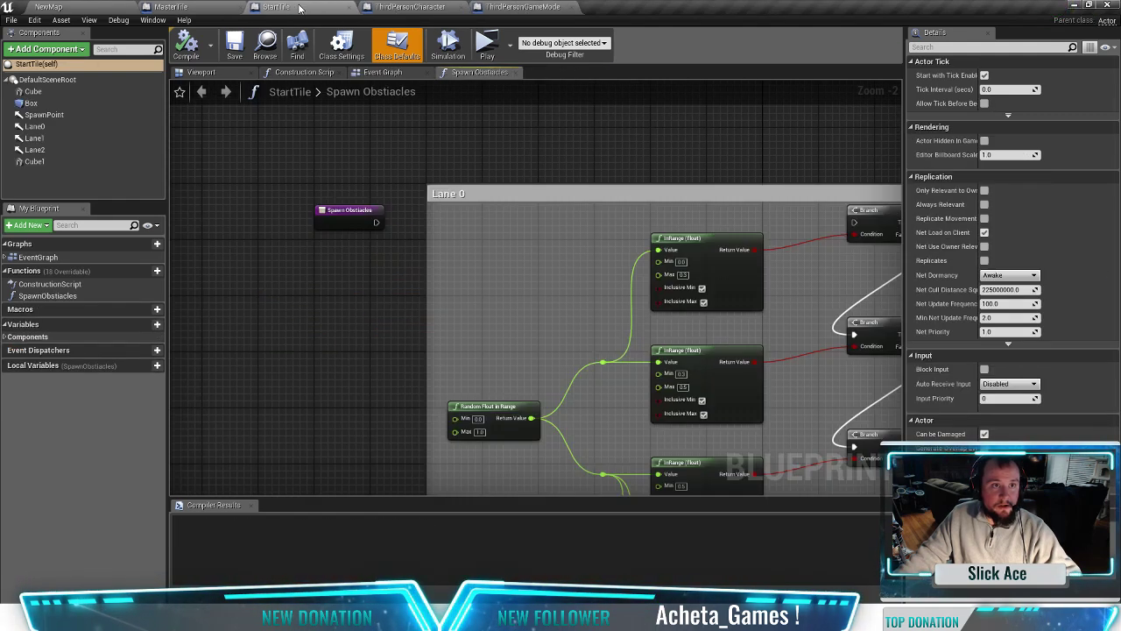
pyautogui.click(64, 7)
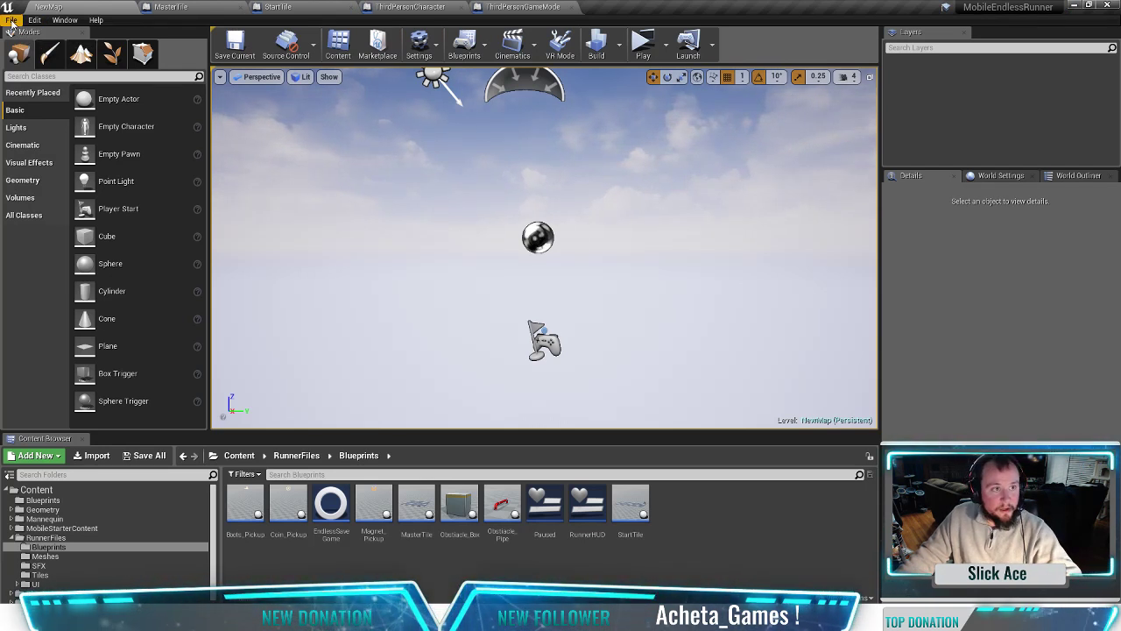
# Step: Open the Project Settings and review the Packaging and Supported Platforms pages
pyautogui.click(11, 21)
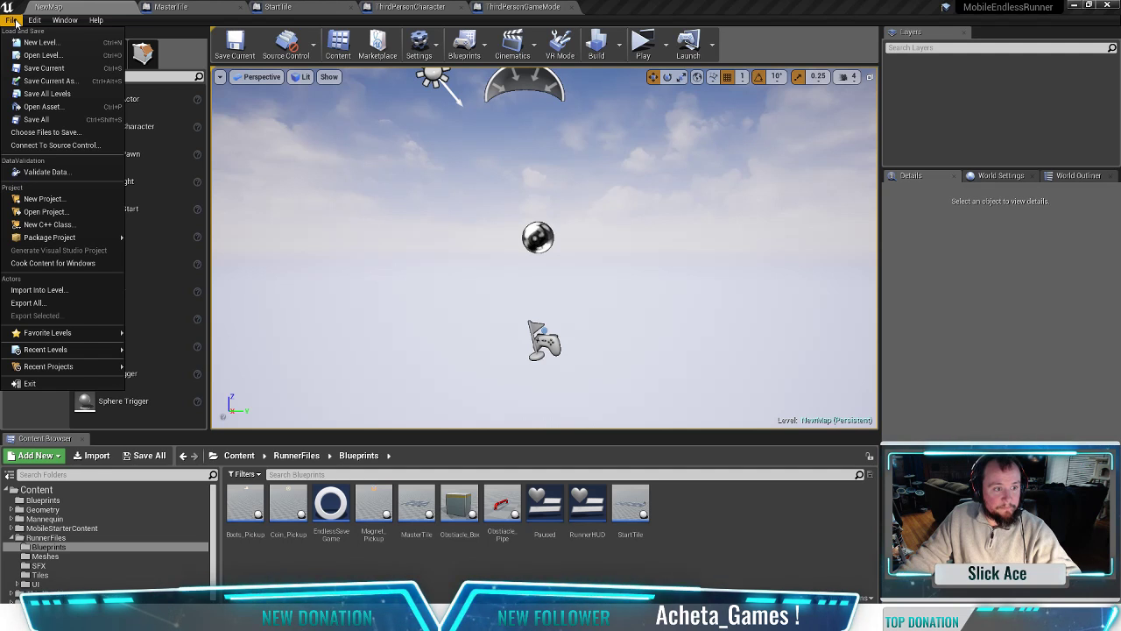
pyautogui.moveTo(34, 19)
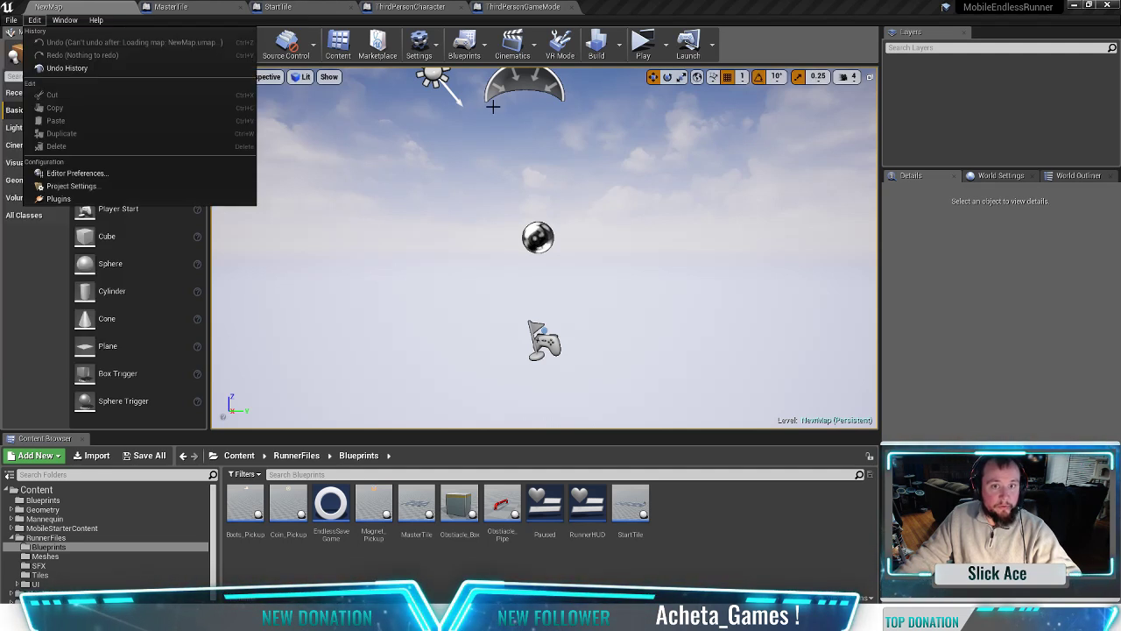
pyautogui.moveTo(73, 239)
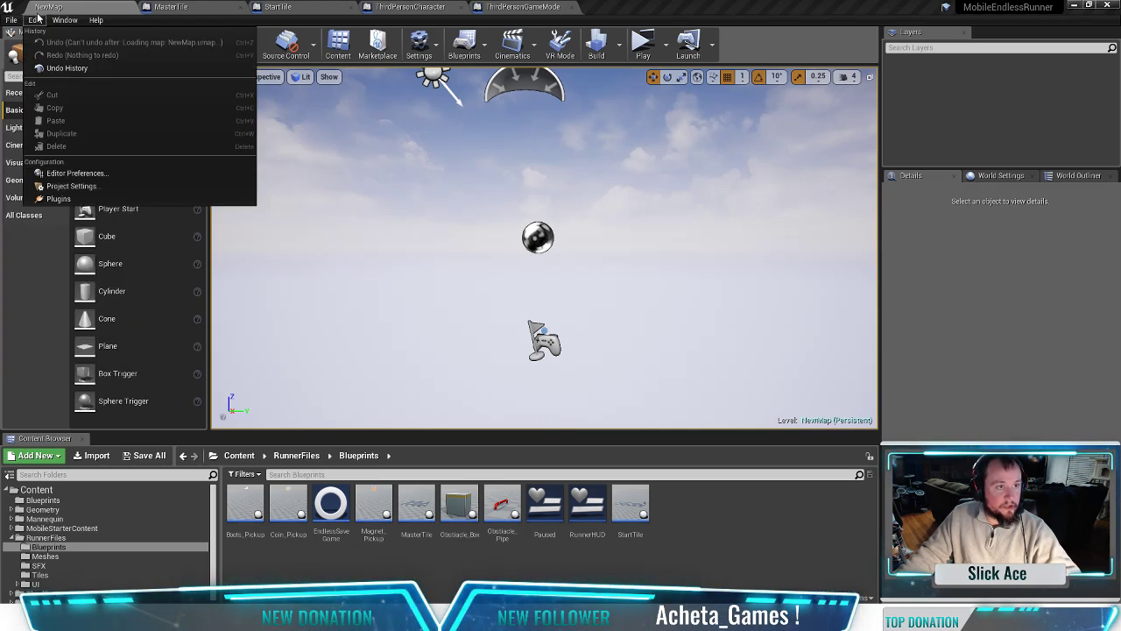
pyautogui.click(73, 186)
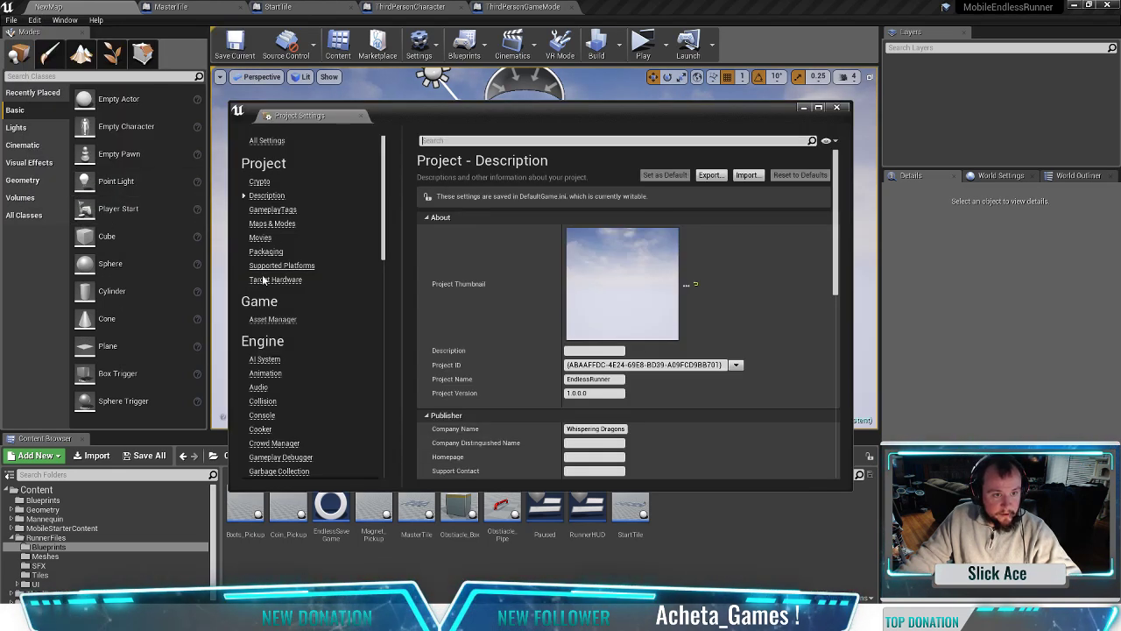
pyautogui.click(267, 251)
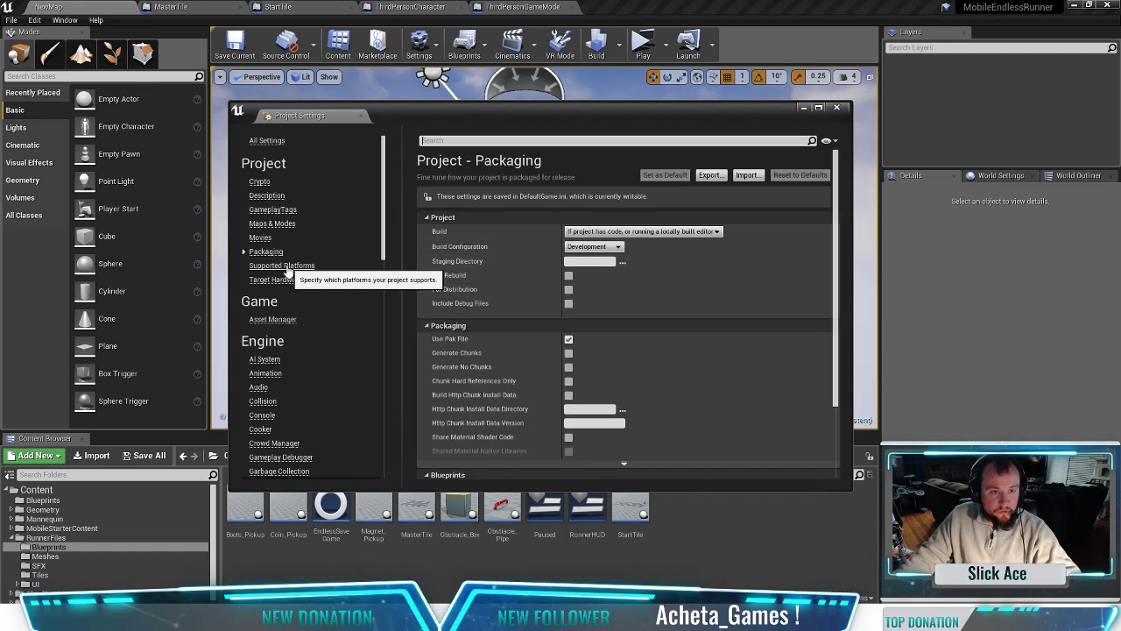
pyautogui.click(282, 266)
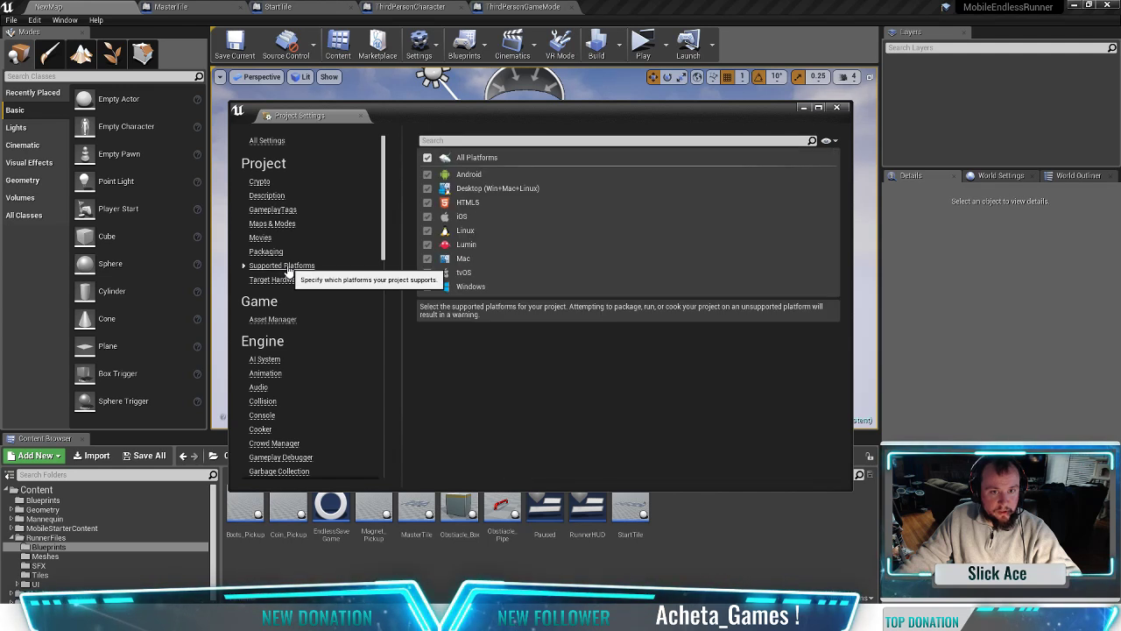
pyautogui.click(266, 251)
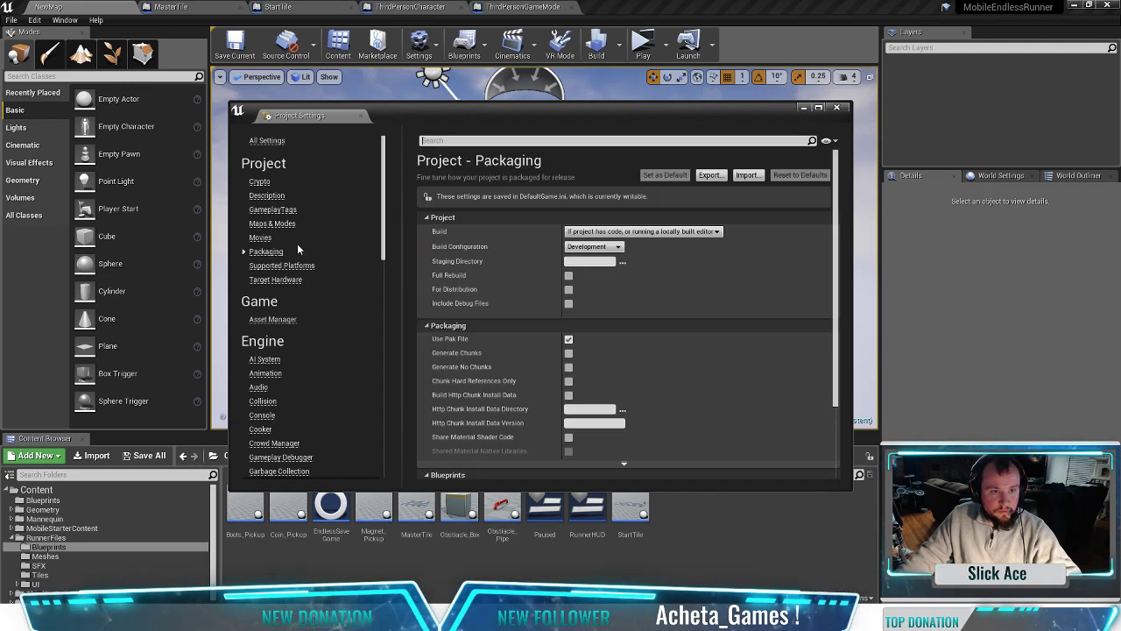
# Step: Accept the SDK license agreement in the project's Android platform settings and close the Project Settings
pyautogui.scroll(-15, 298, 303)
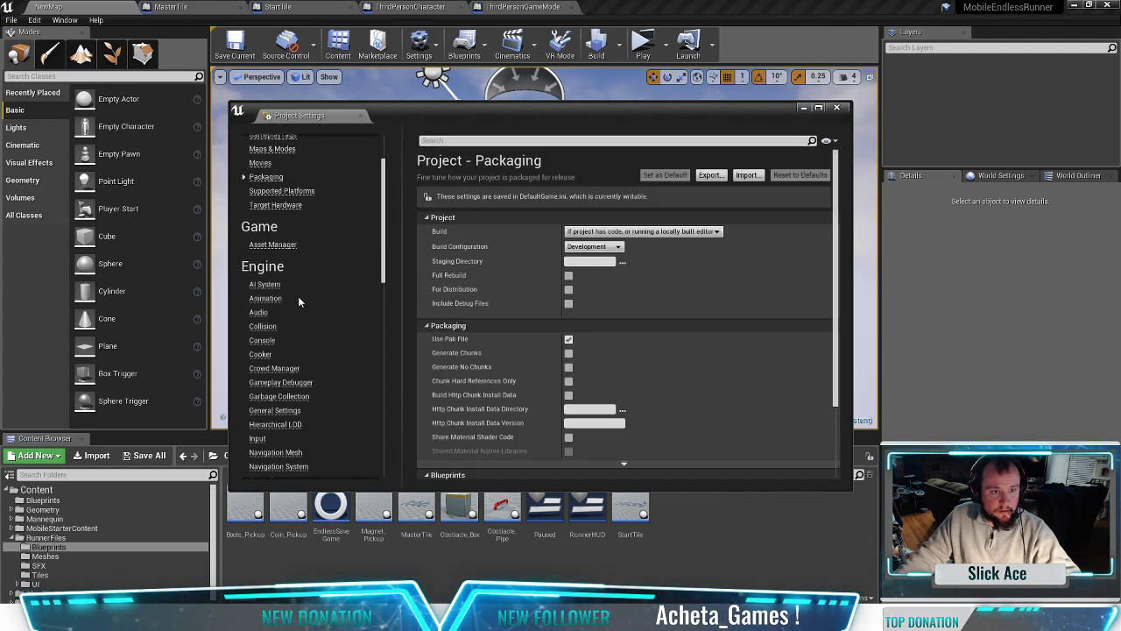
pyautogui.scroll(-2, 308, 304)
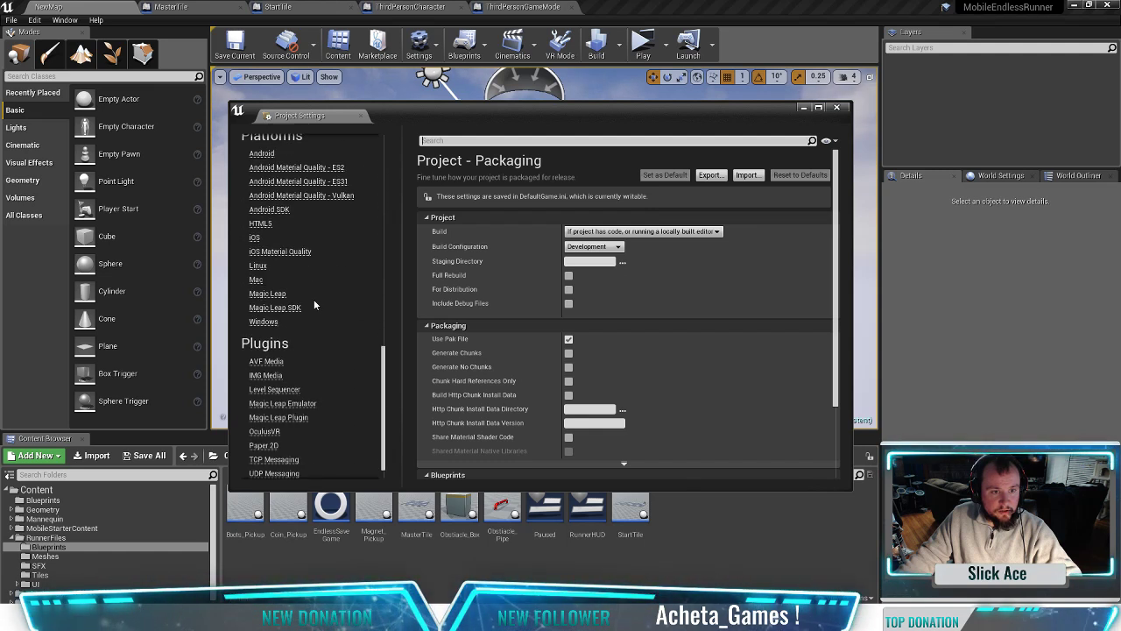
pyautogui.click(255, 229)
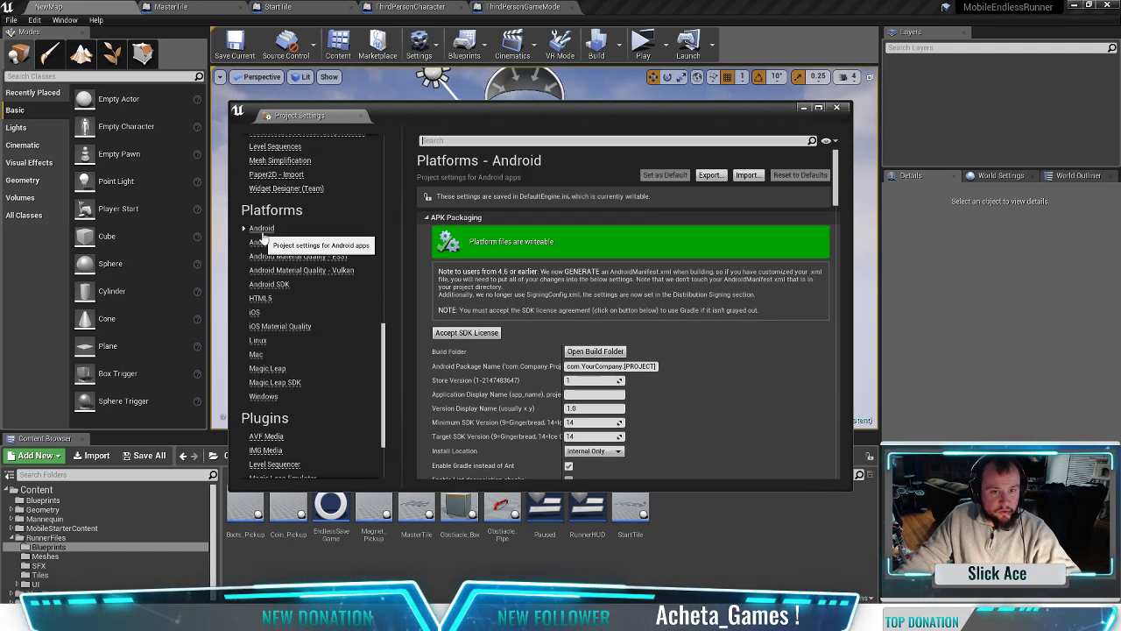
pyautogui.click(466, 334)
pyautogui.click(788, 552)
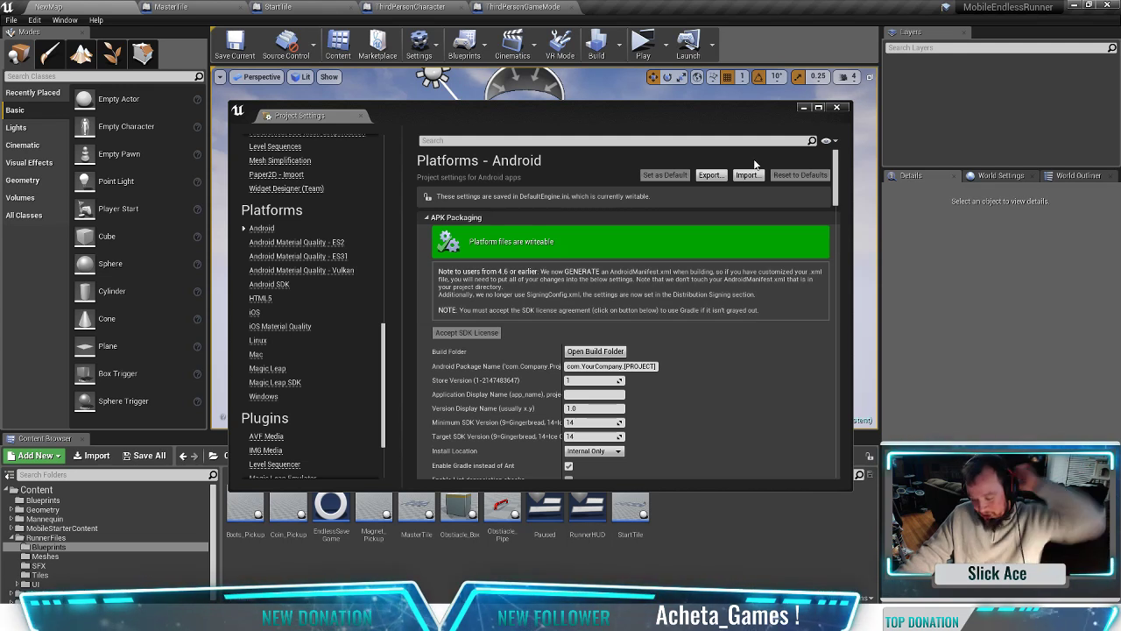
pyautogui.click(837, 107)
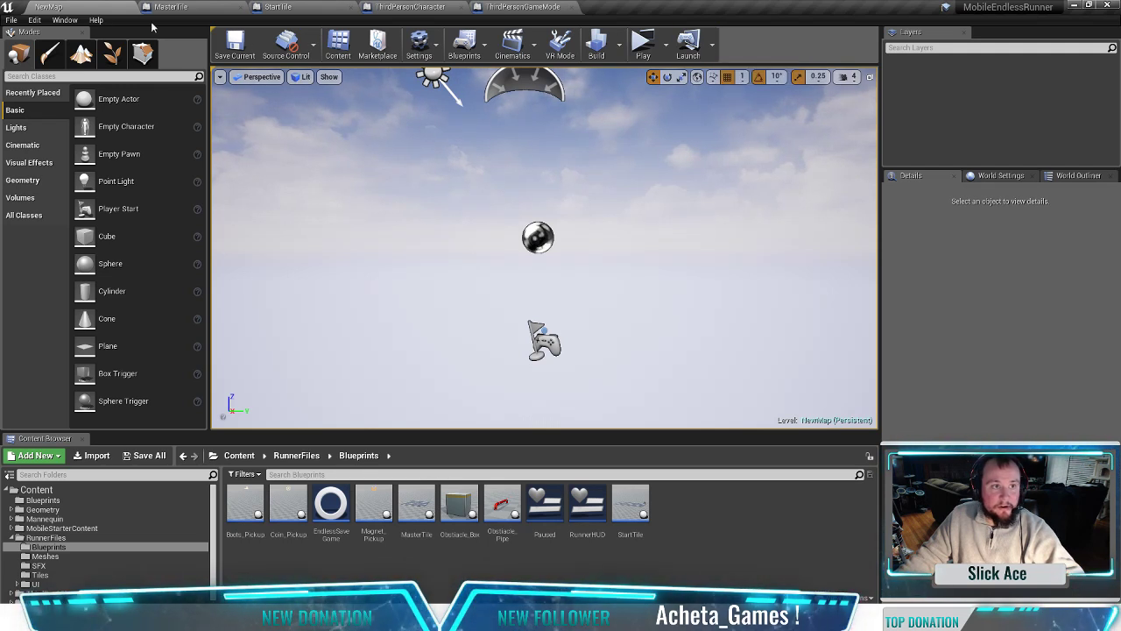
pyautogui.click(12, 18)
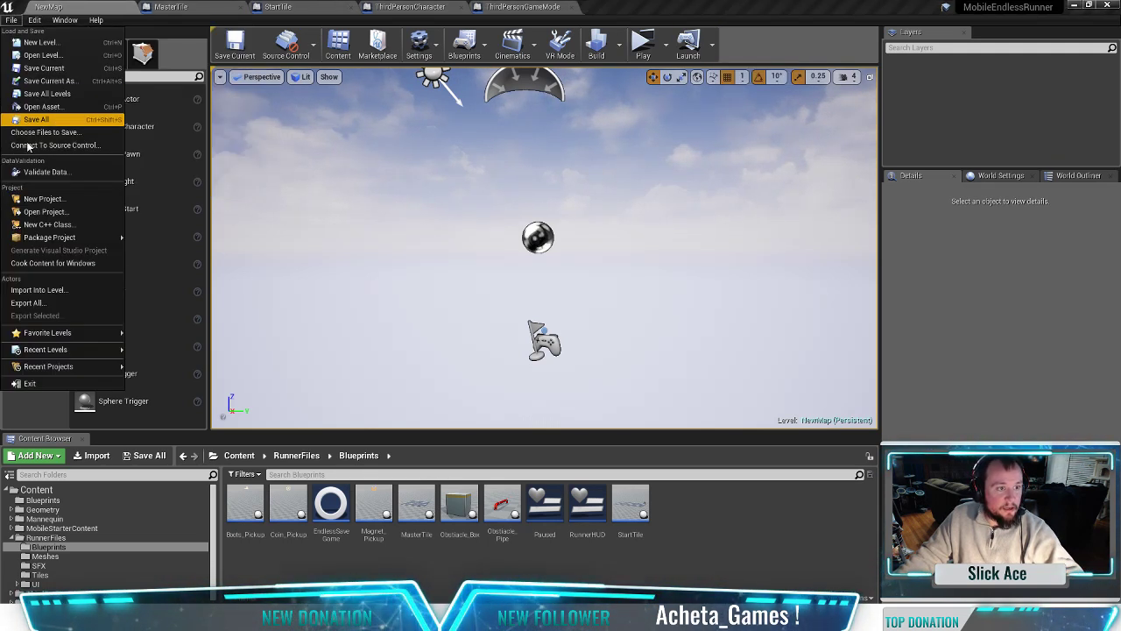
pyautogui.moveTo(167, 237)
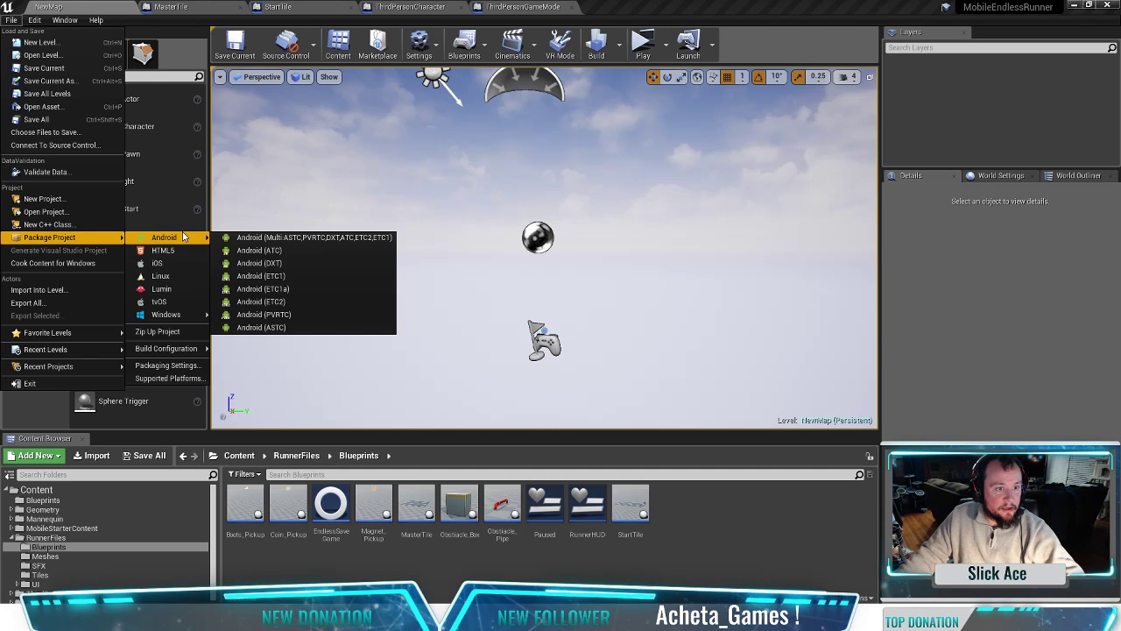
pyautogui.click(311, 246)
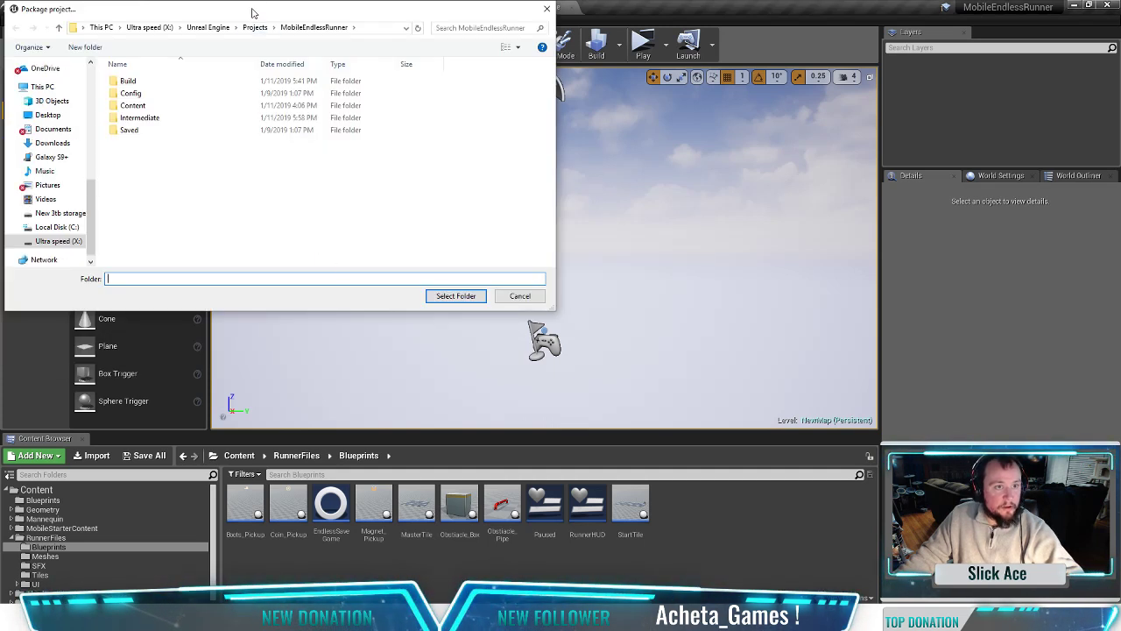
pyautogui.moveTo(251, 12); pyautogui.dragTo(622, 151)
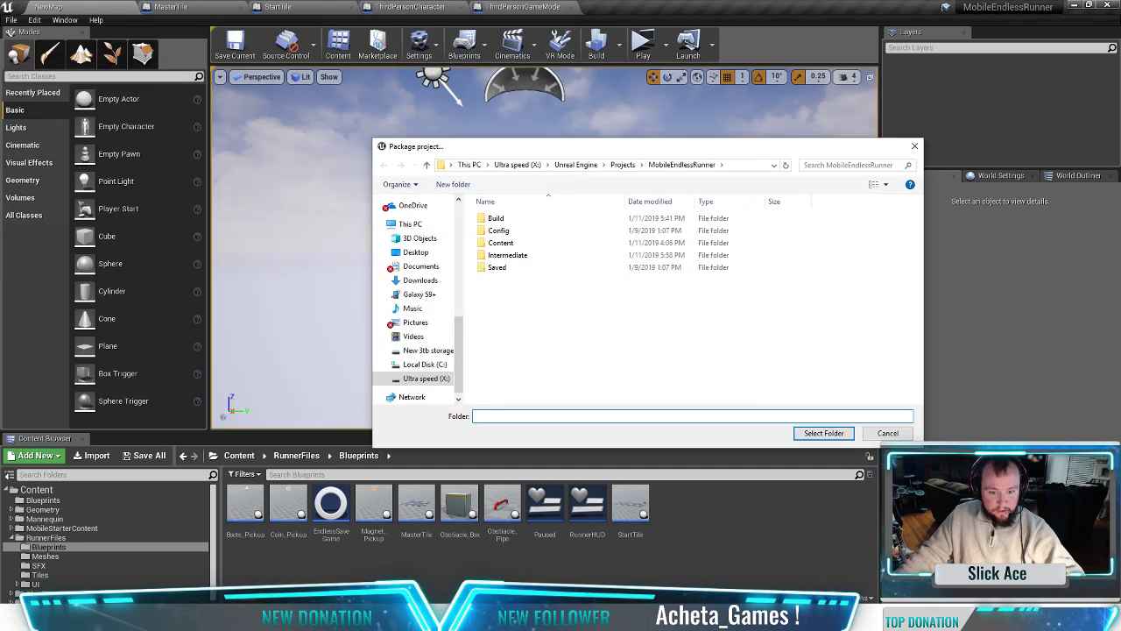
# Step: Switch to the YouTube tutorial in Chrome and skim from 3:59 to about 6:32 for the project packaging settings
pyautogui.hotkey('alt', 'Tab')
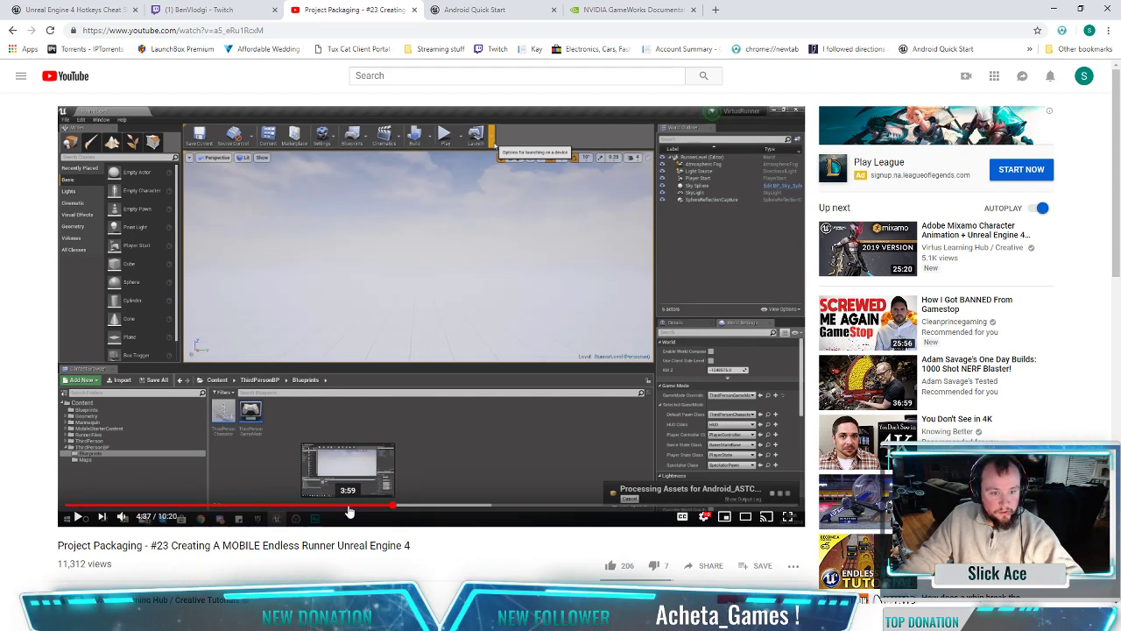
pyautogui.click(349, 507)
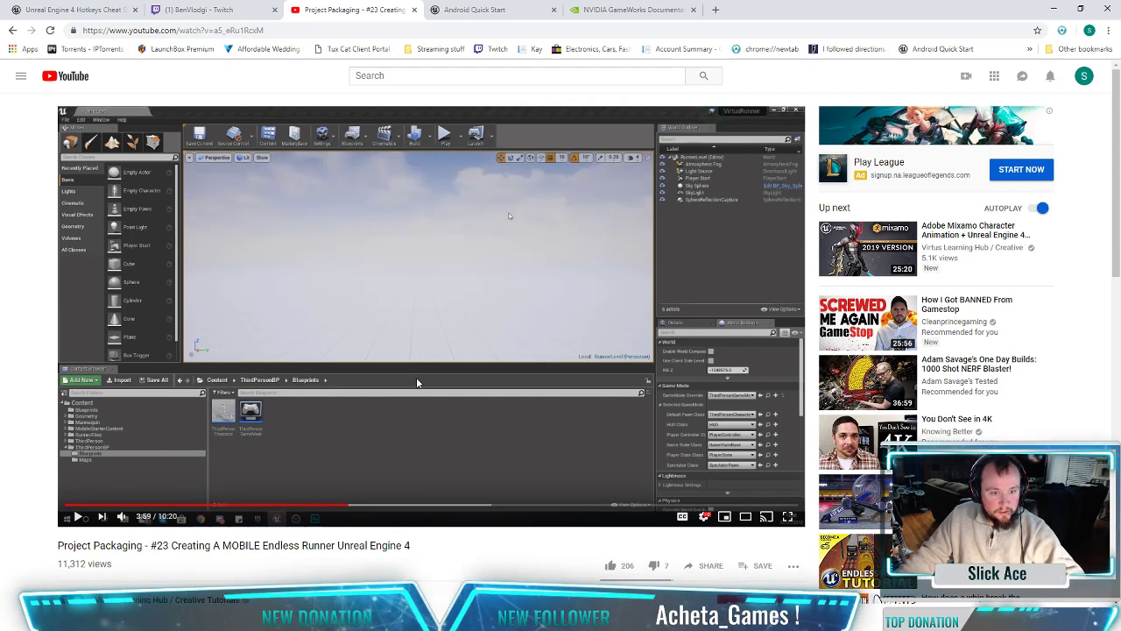
pyautogui.click(417, 383)
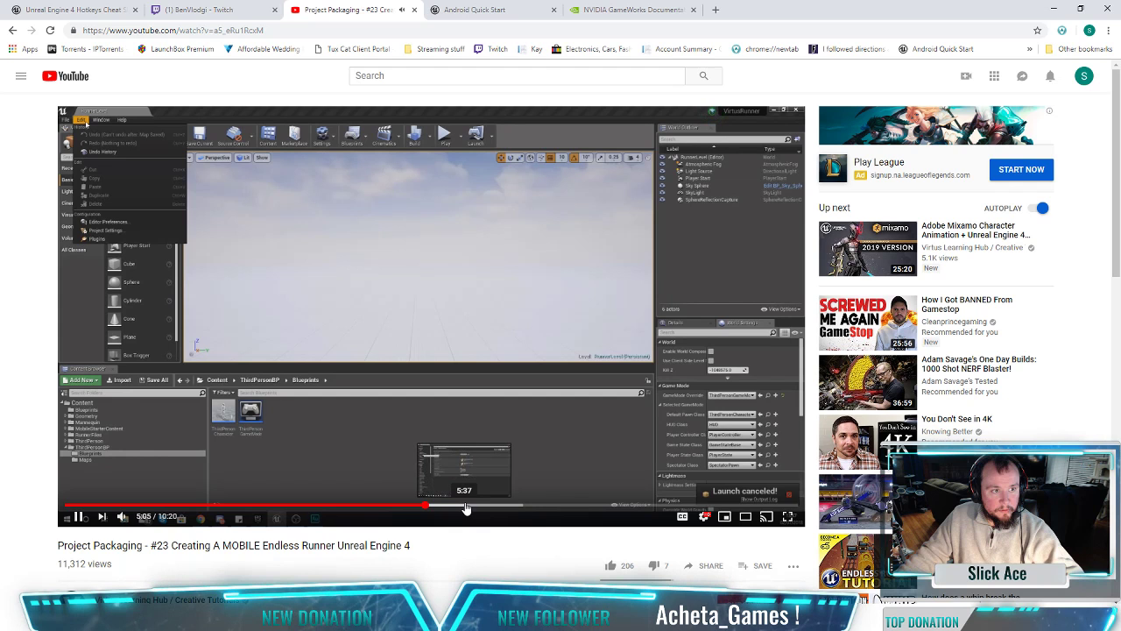
pyautogui.click(472, 505)
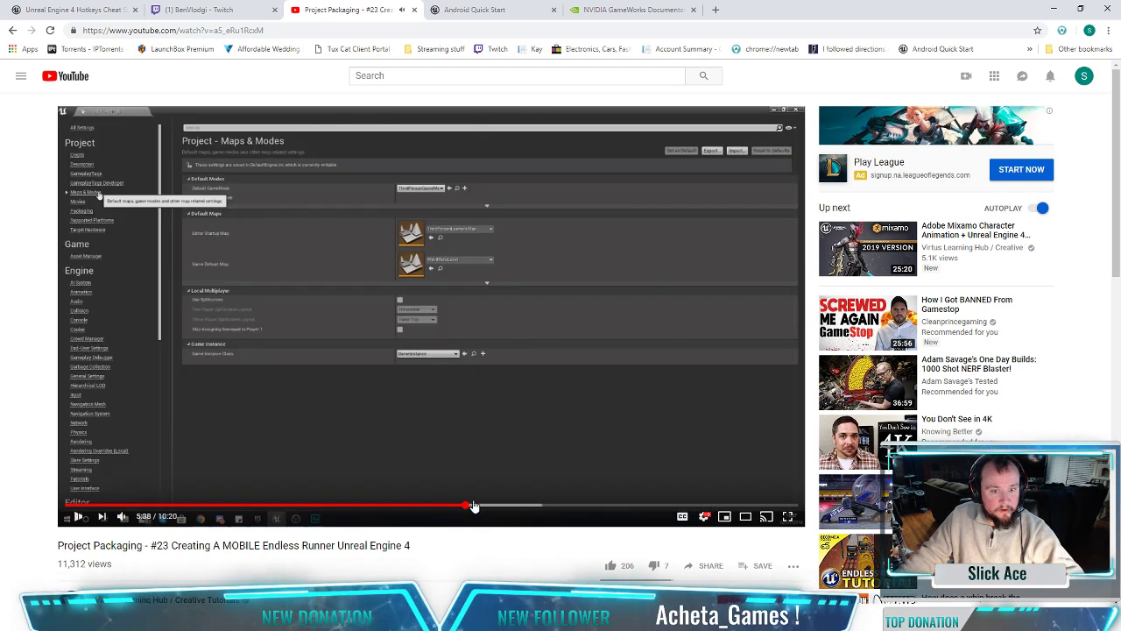
pyautogui.click(489, 508)
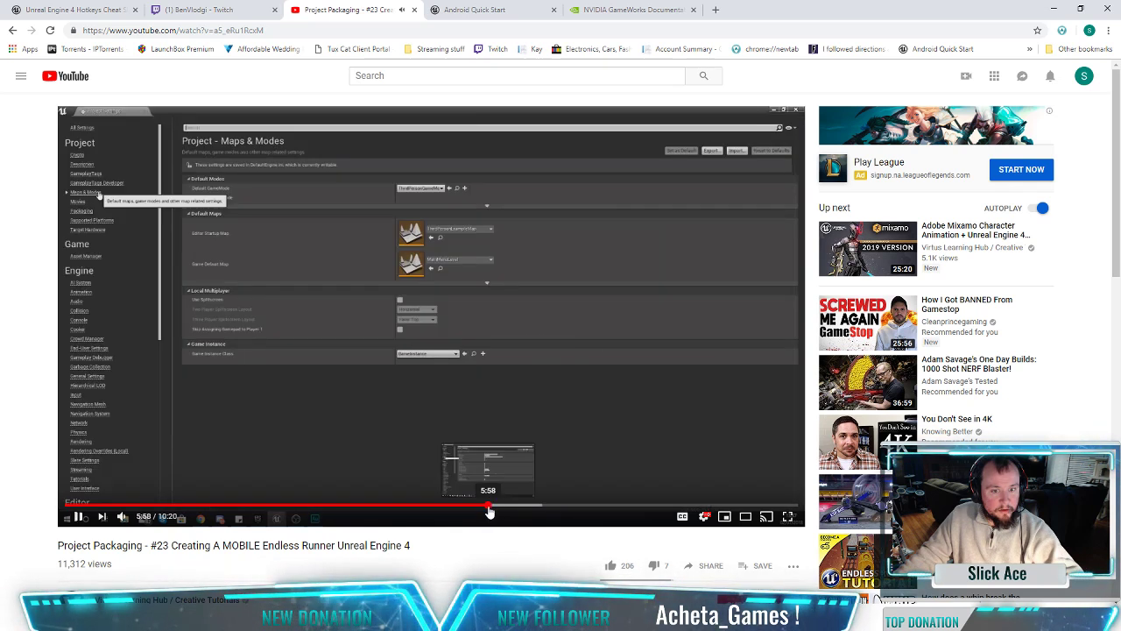
pyautogui.click(515, 506)
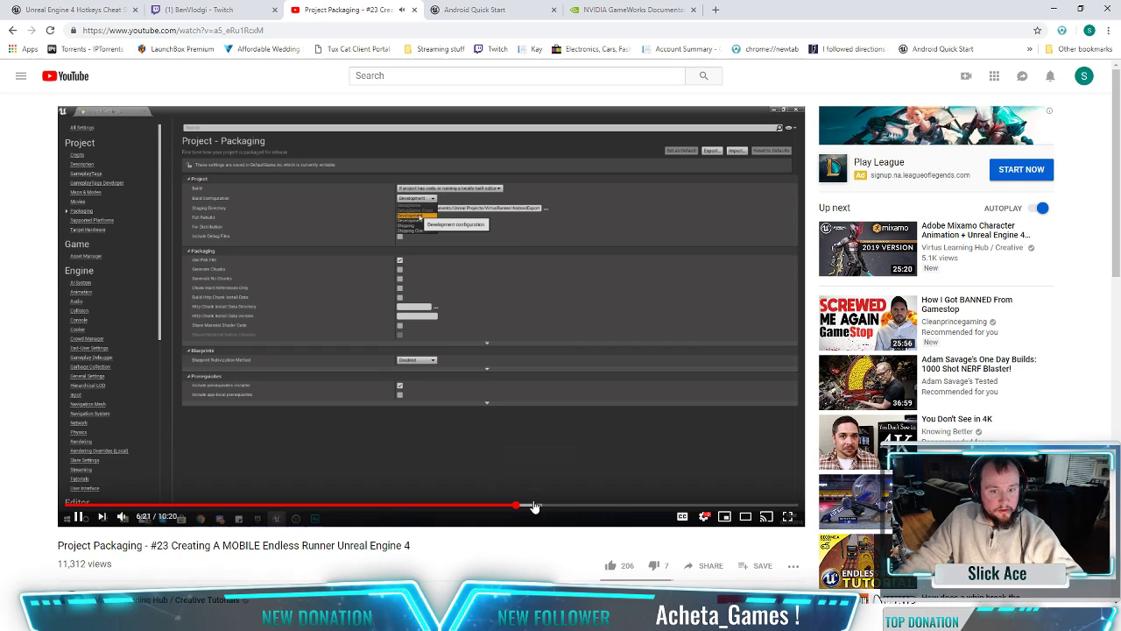
pyautogui.click(529, 506)
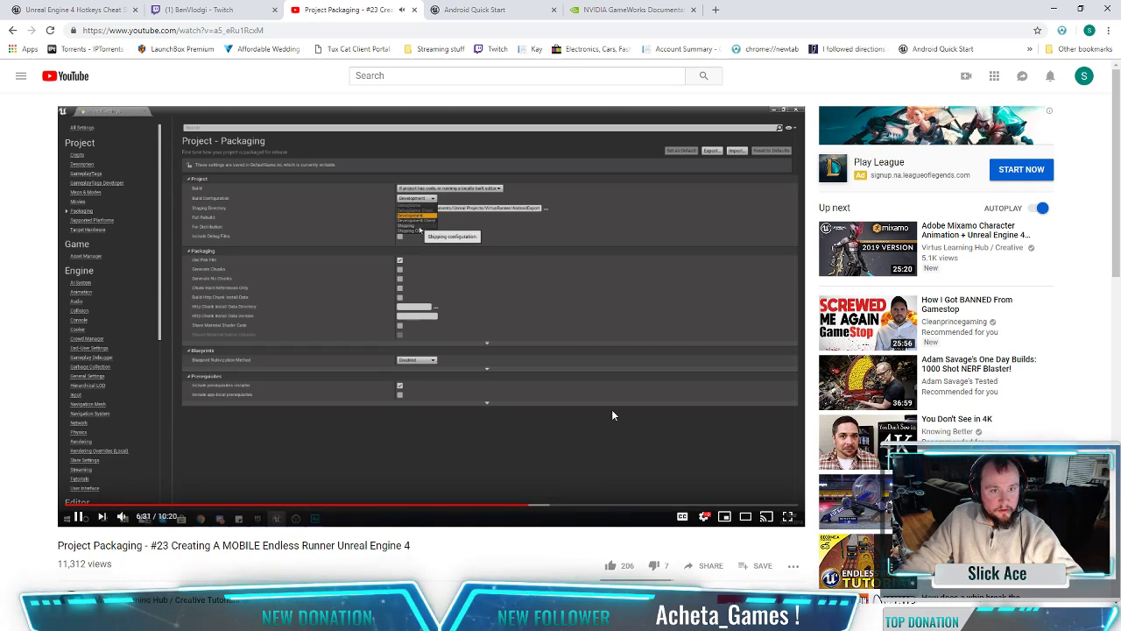
pyautogui.click(606, 448)
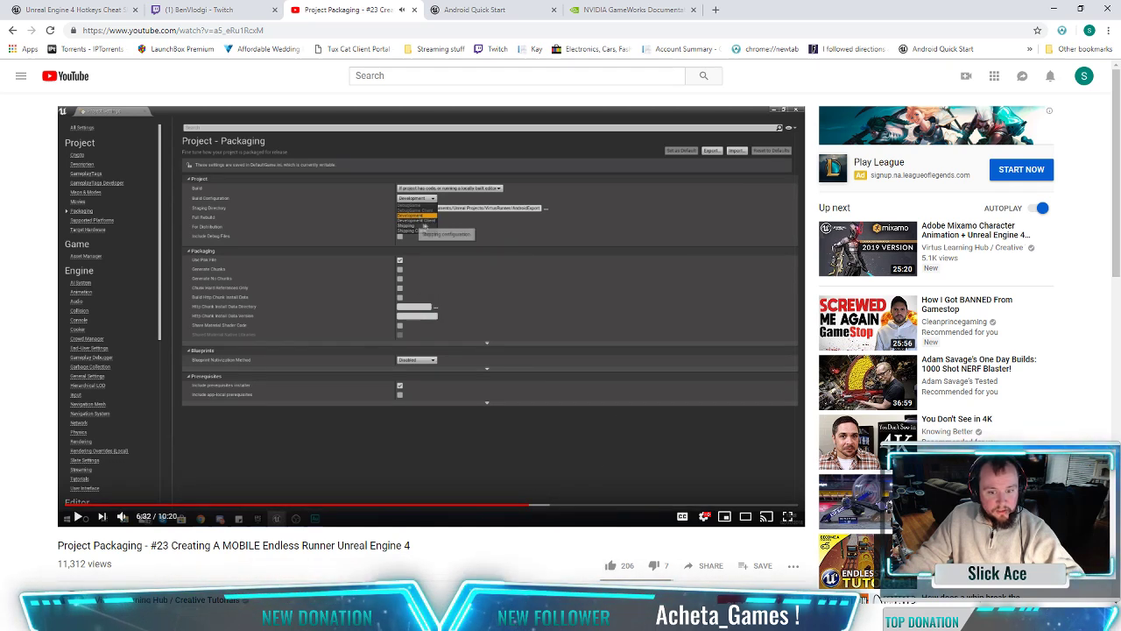
# Step: Switch back to the Unreal Editor, cancel the folder selection for packaging, and review the Packaging page of the Project Settings
pyautogui.hotkey('alt', 'Tab')
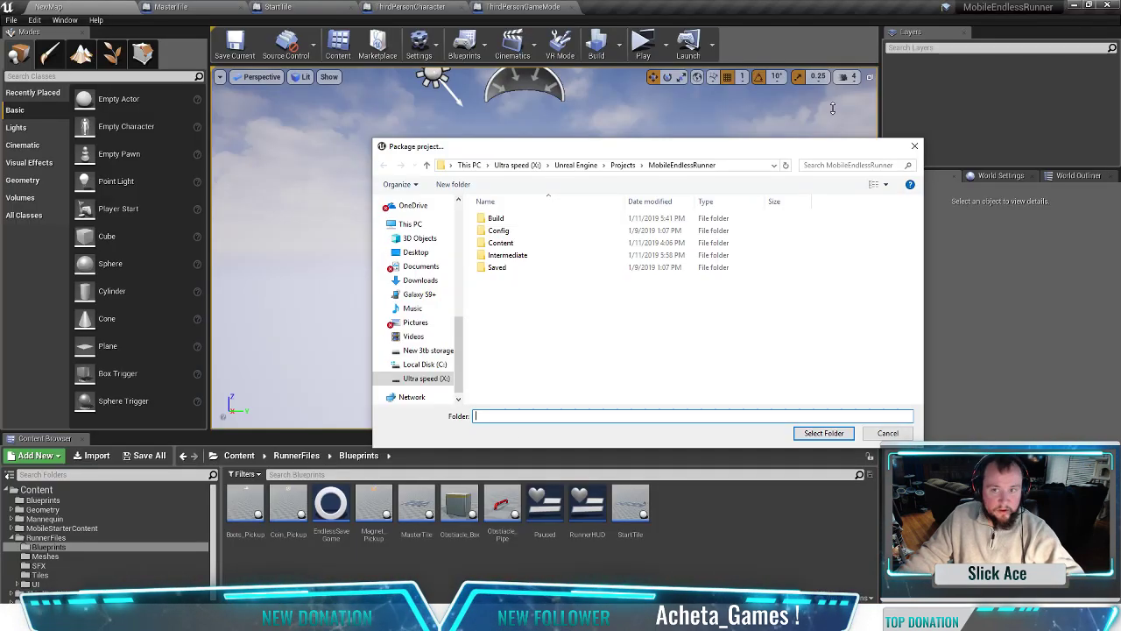
pyautogui.click(914, 146)
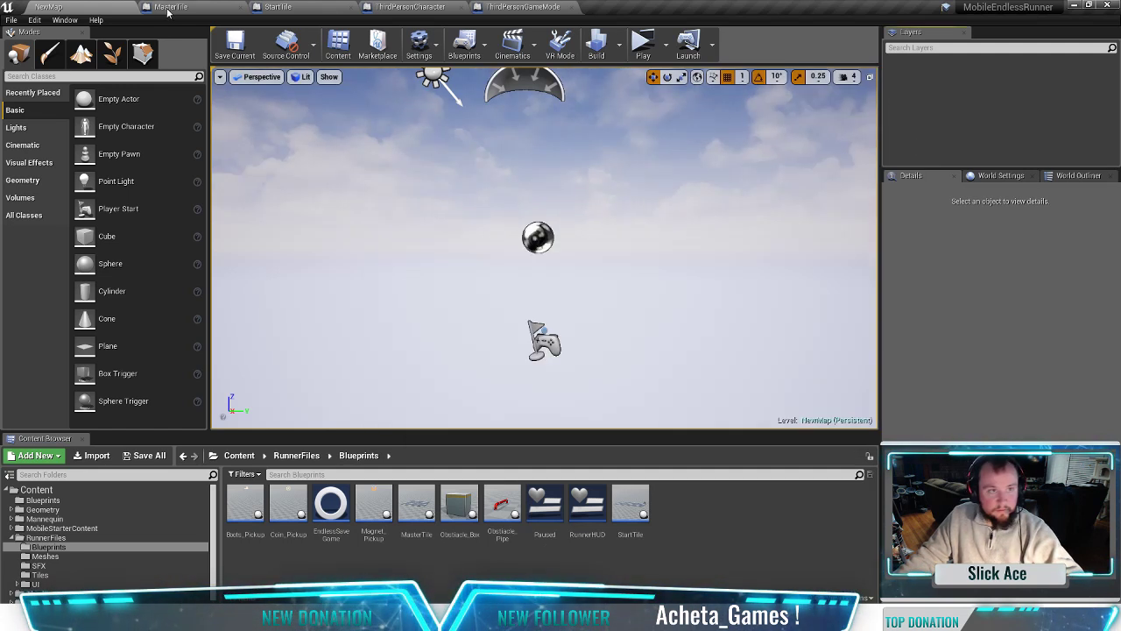
pyautogui.click(30, 19)
pyautogui.moveTo(12, 20)
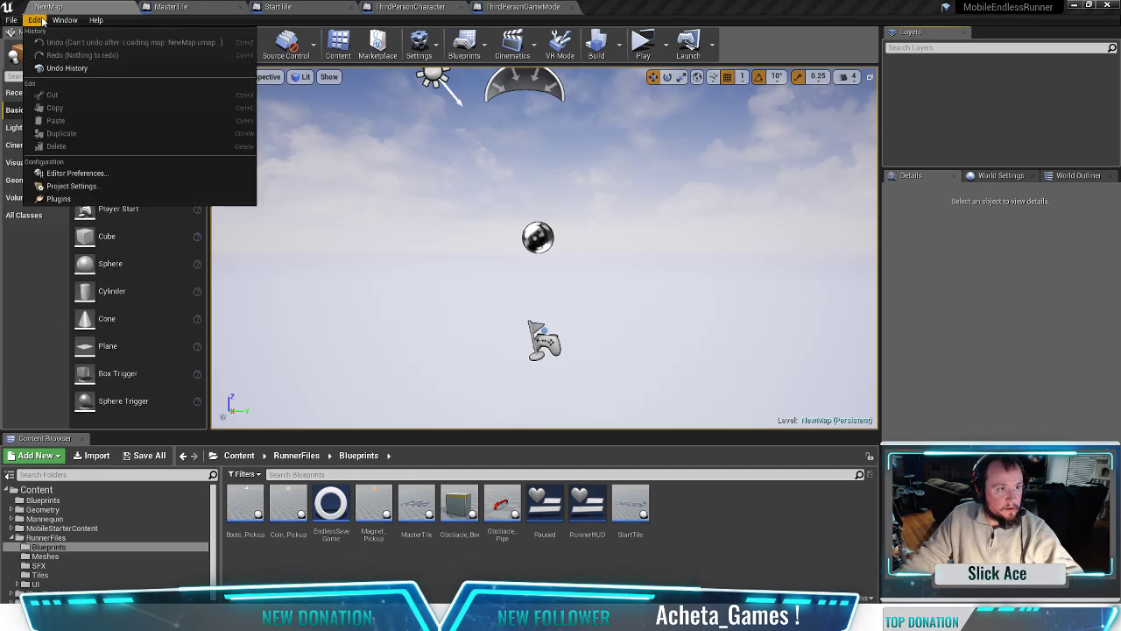
pyautogui.click(75, 183)
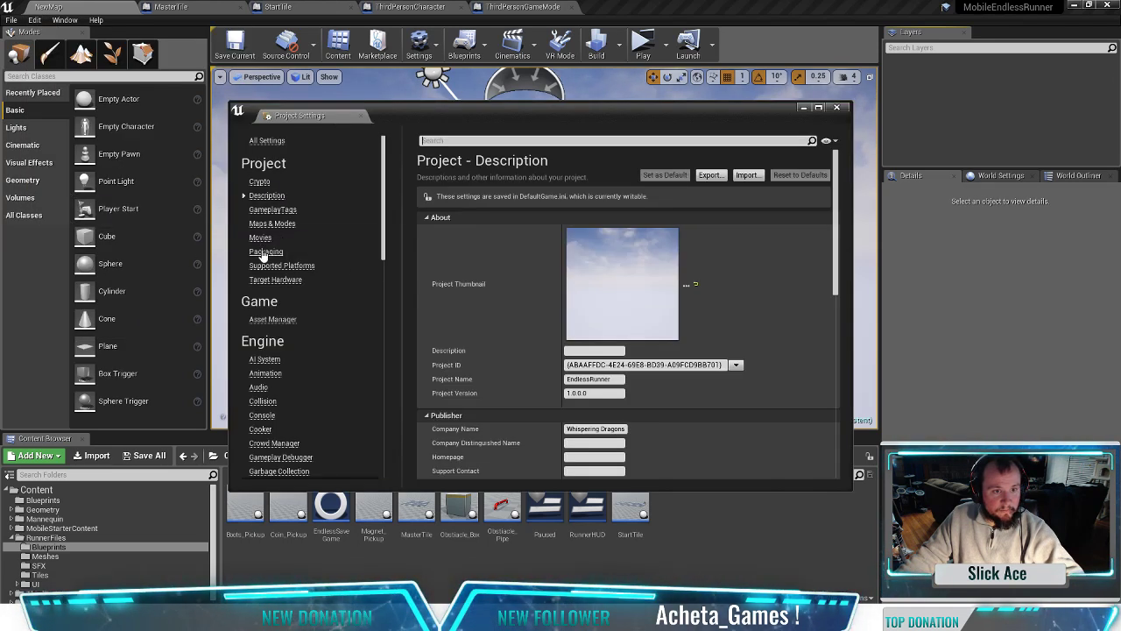
pyautogui.click(264, 252)
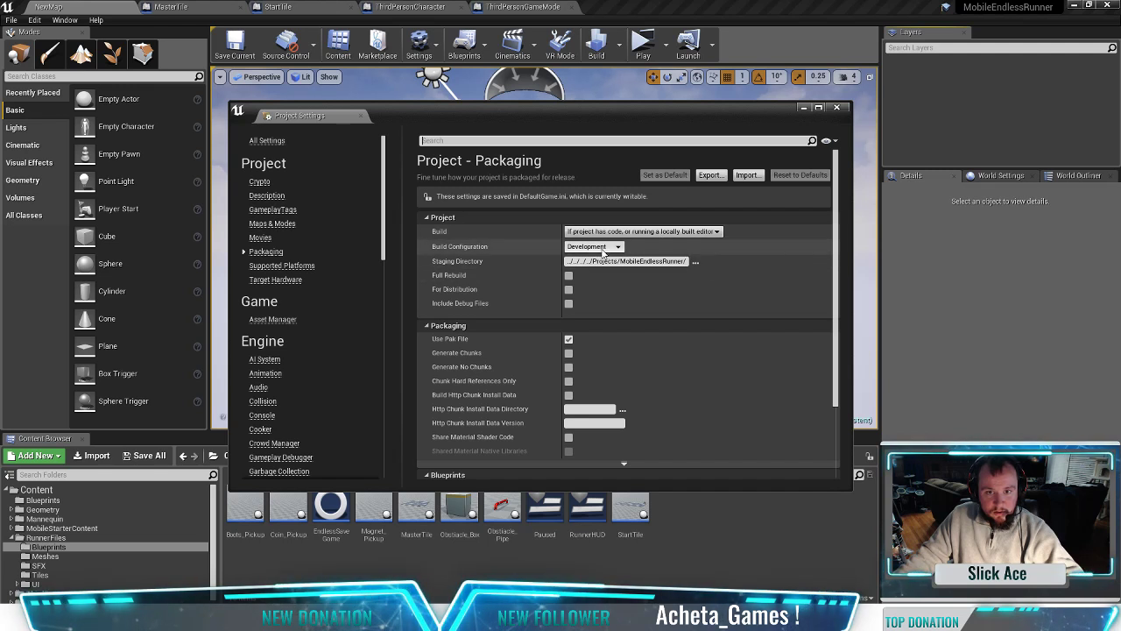
# Step: Review the project's Description page and the Android platform's APK Packaging settings, widening the name column to read the full labels
pyautogui.click(267, 196)
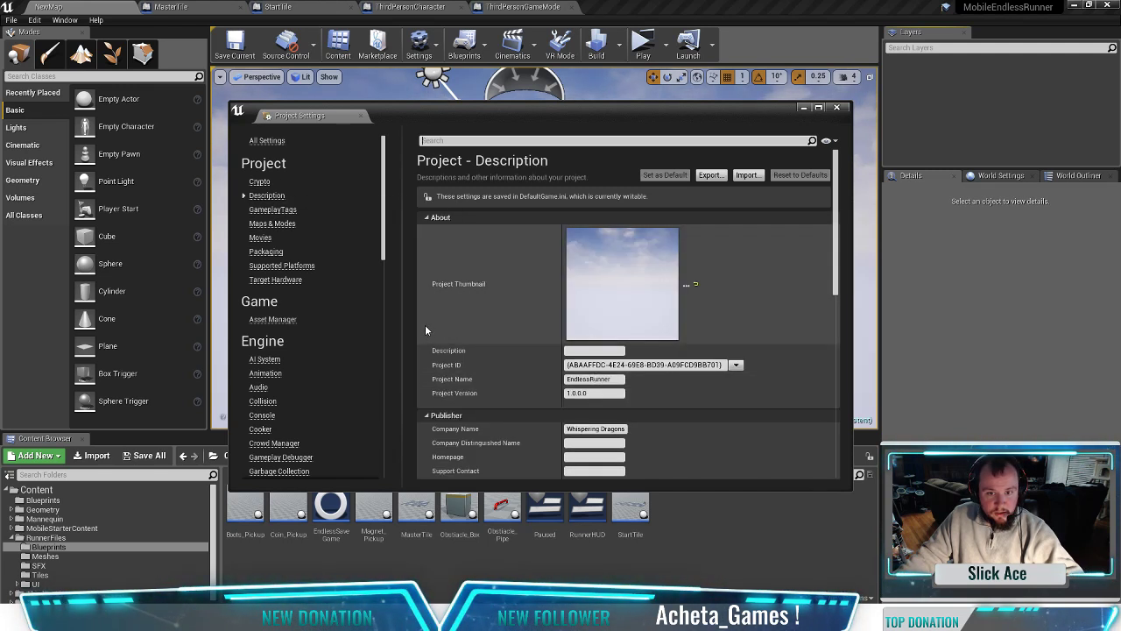
pyautogui.scroll(-10, 330, 294)
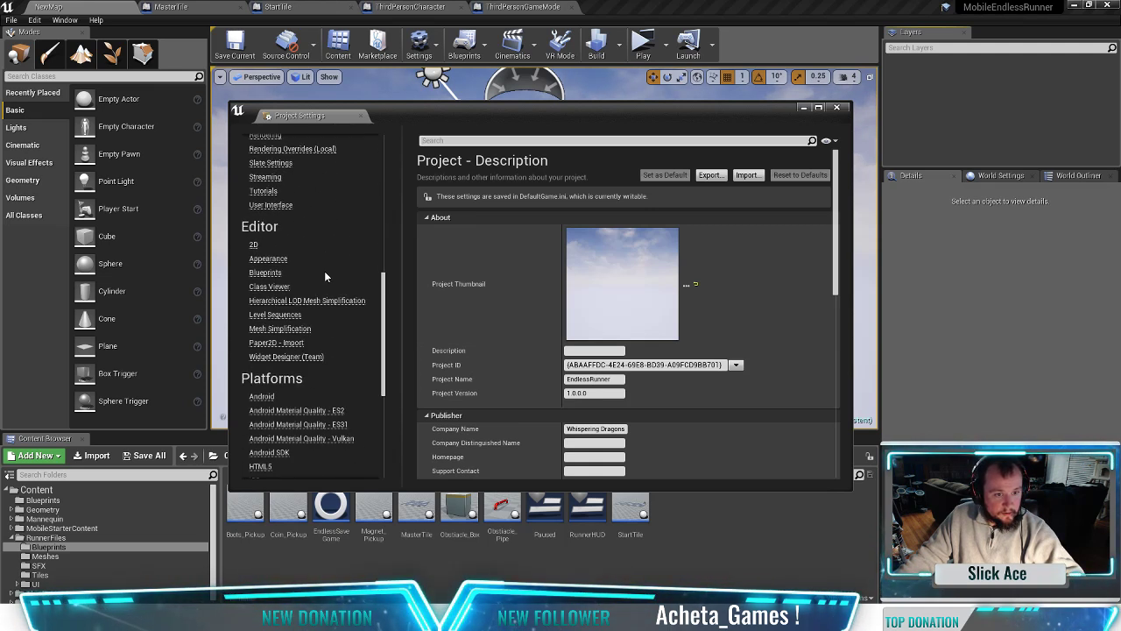
pyautogui.click(261, 396)
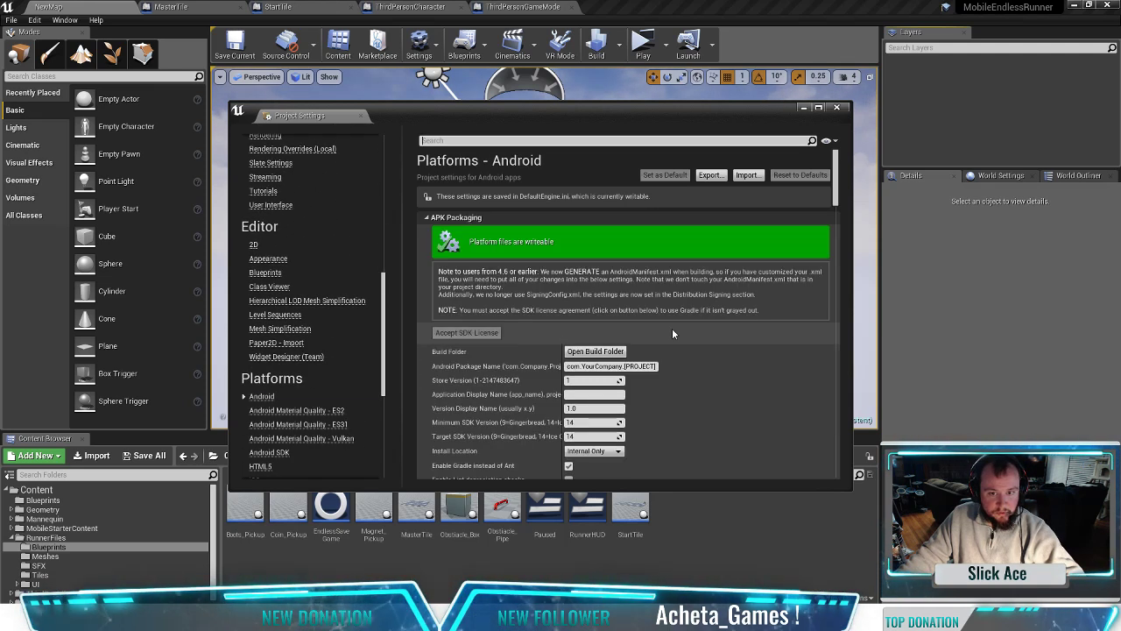
pyautogui.scroll(-1, 677, 404)
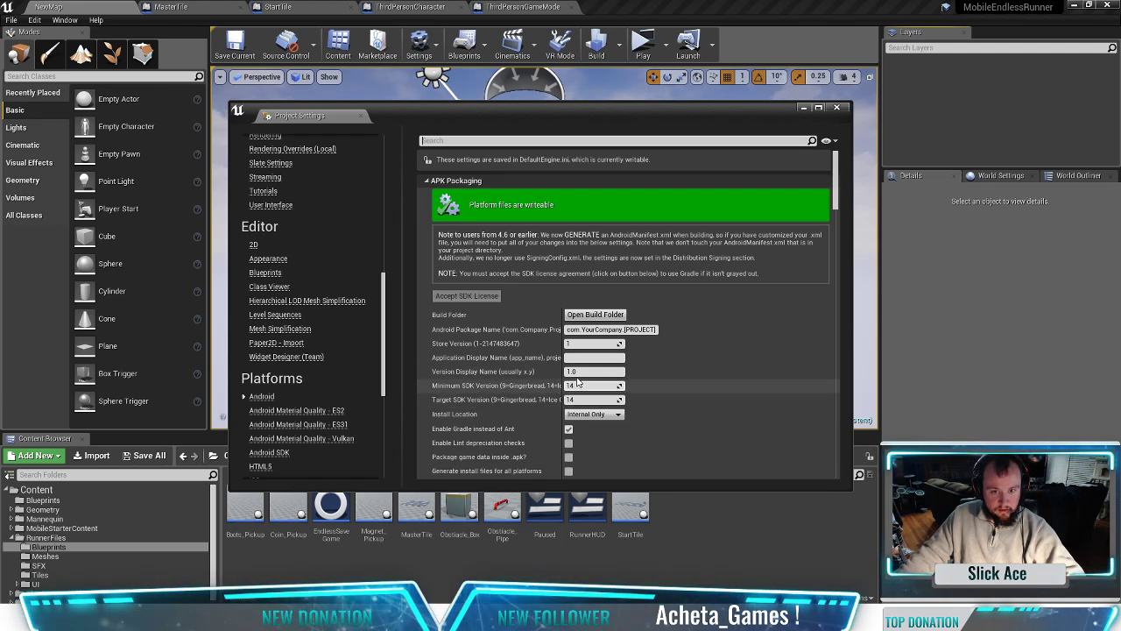
pyautogui.moveTo(562, 363); pyautogui.dragTo(709, 361)
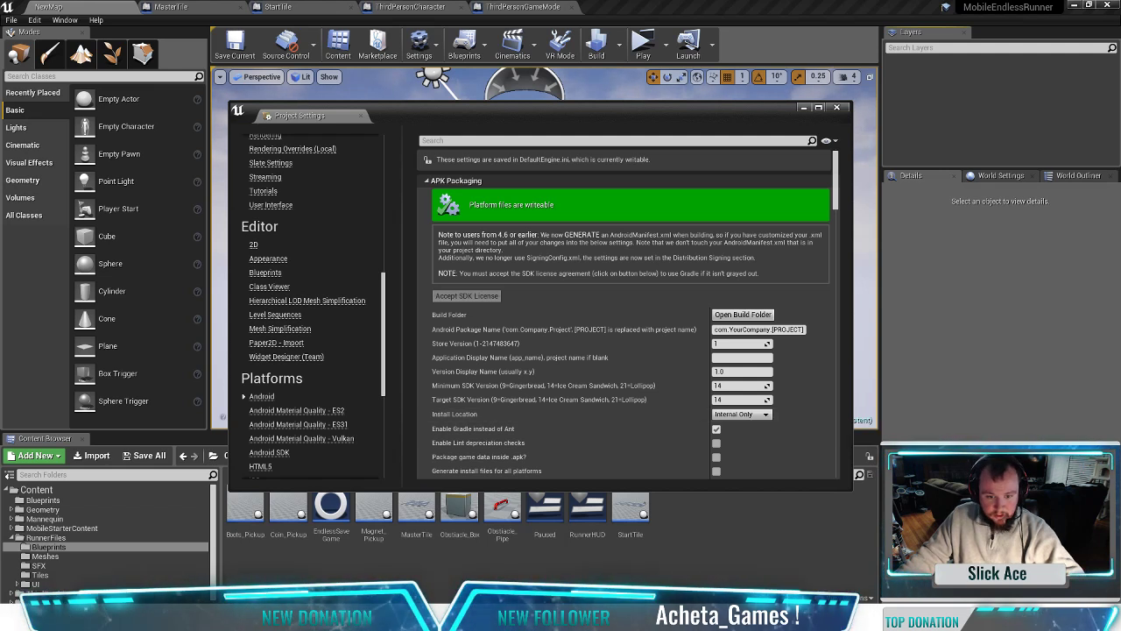
# Step: Switch to the YouTube tutorial in Chrome, skim from 6:32 to about 7:58 for the Android packaging procedure, and return to the Unreal Editor
pyautogui.hotkey('alt', 'Tab')
pyautogui.click(548, 473)
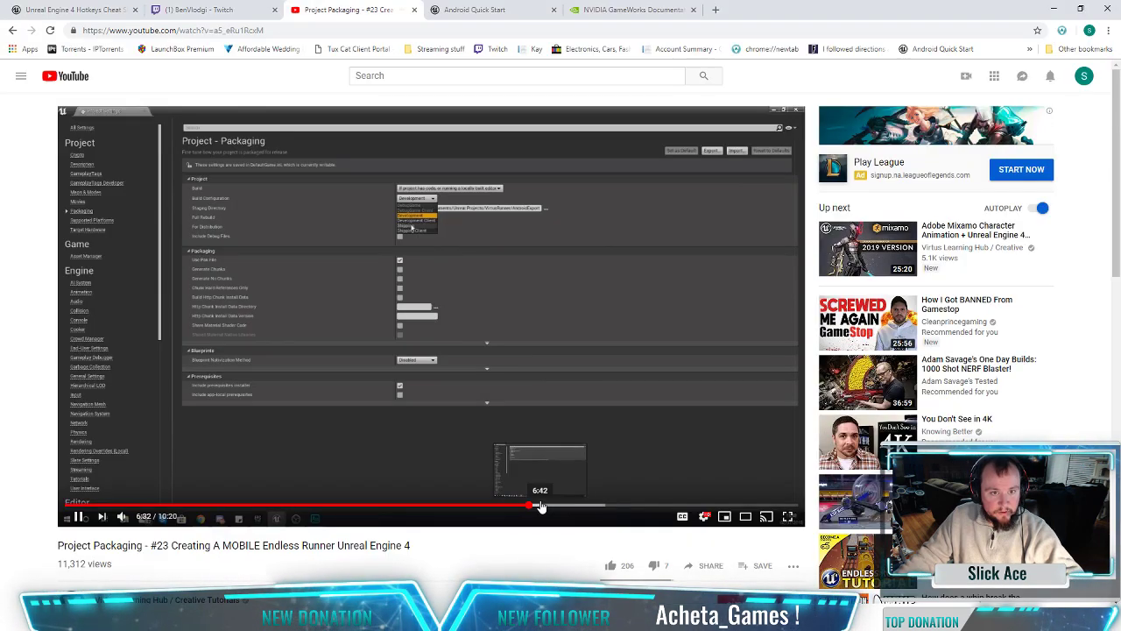
pyautogui.click(549, 506)
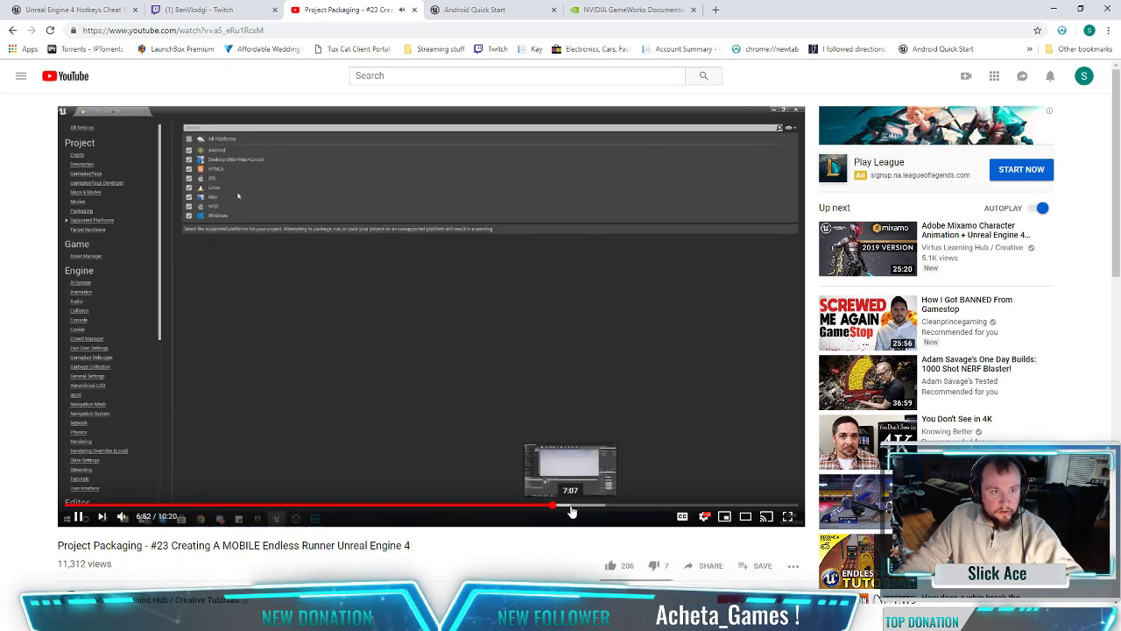
pyautogui.click(570, 507)
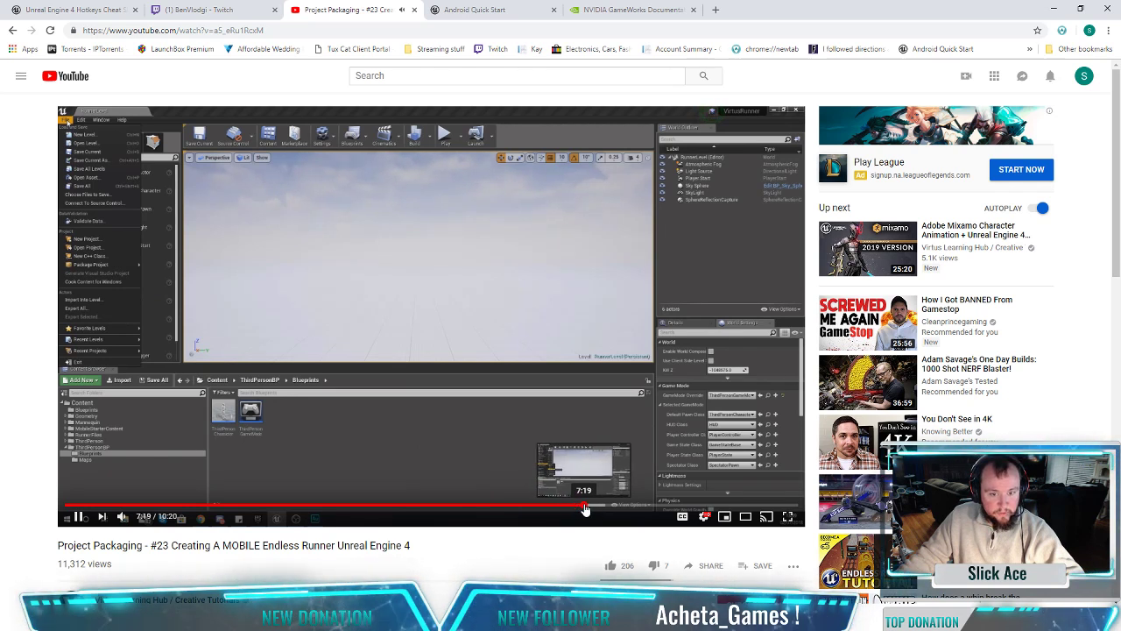
pyautogui.click(585, 506)
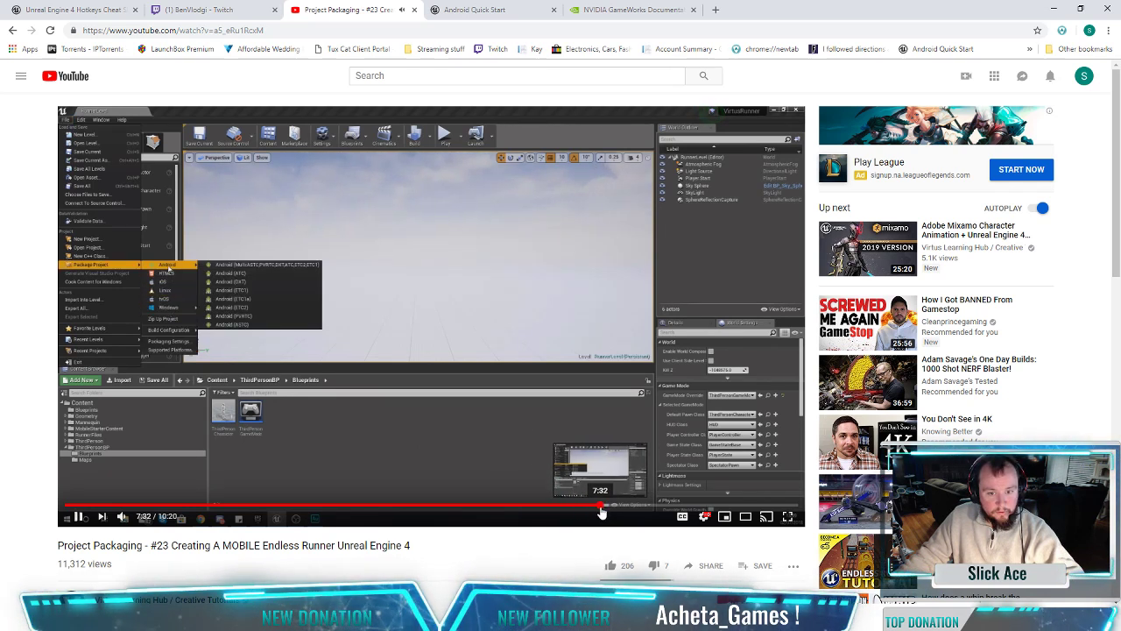
pyautogui.click(605, 508)
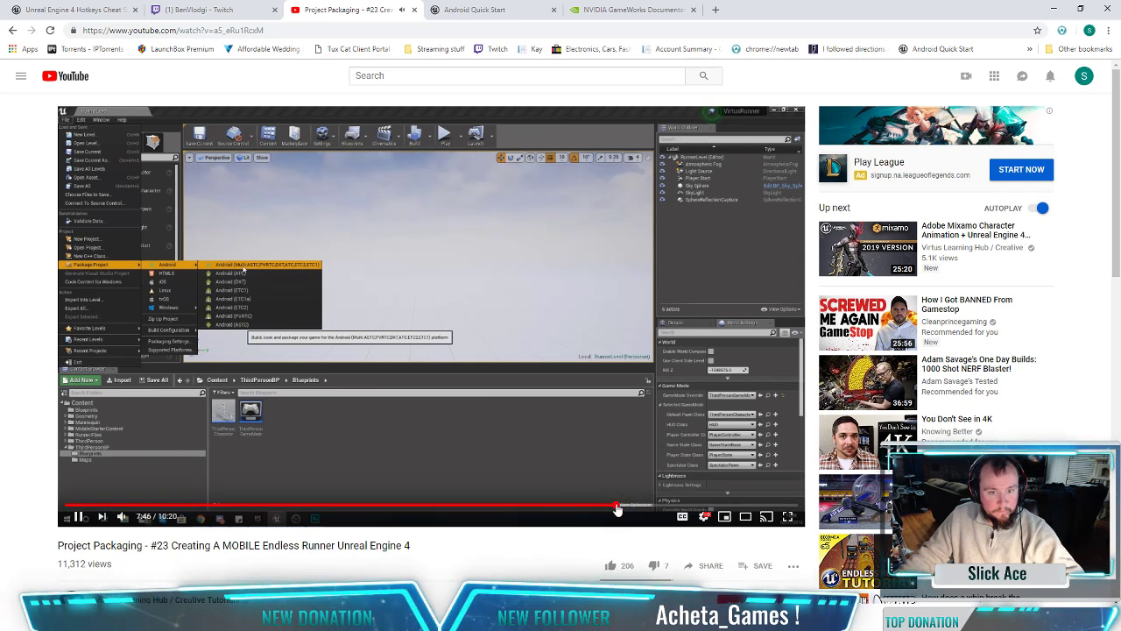
pyautogui.click(618, 506)
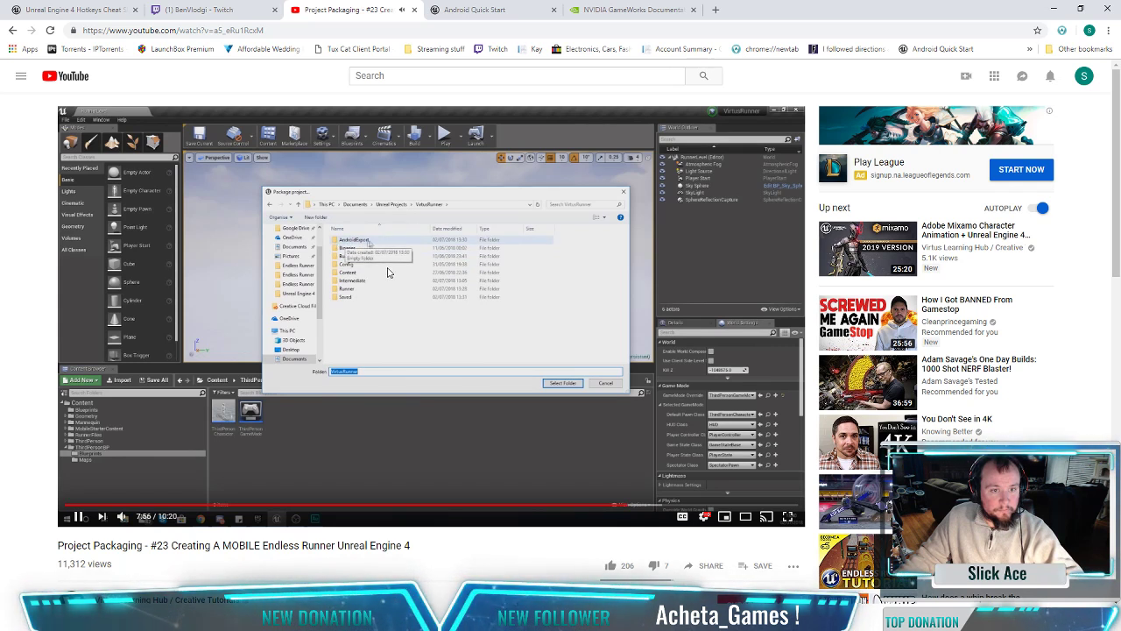
pyautogui.click(570, 455)
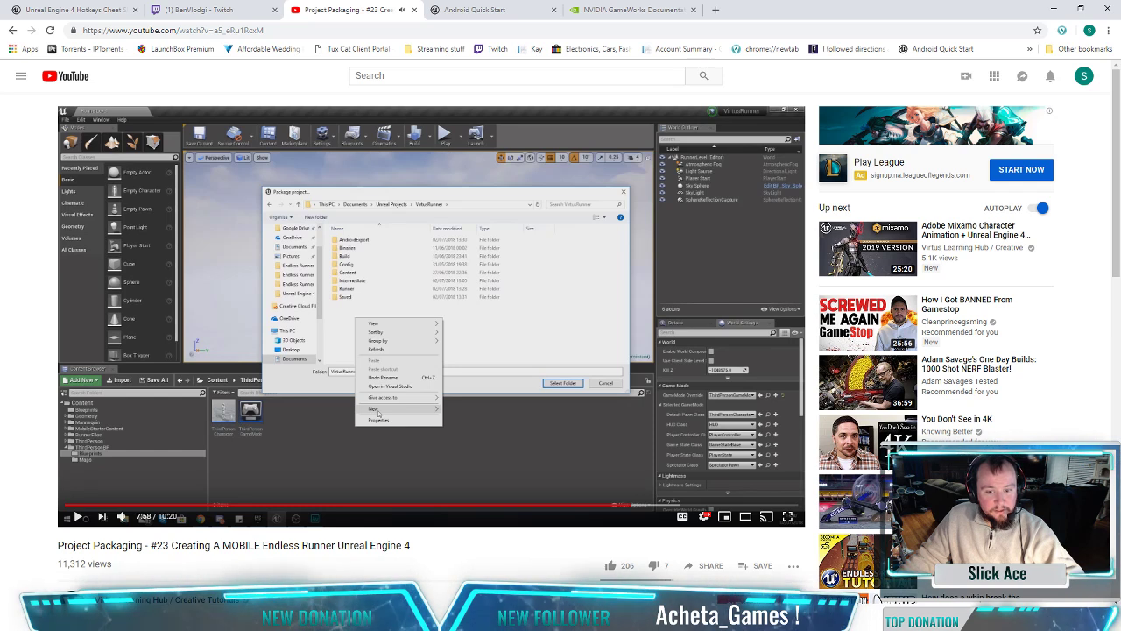
pyautogui.click(648, 536)
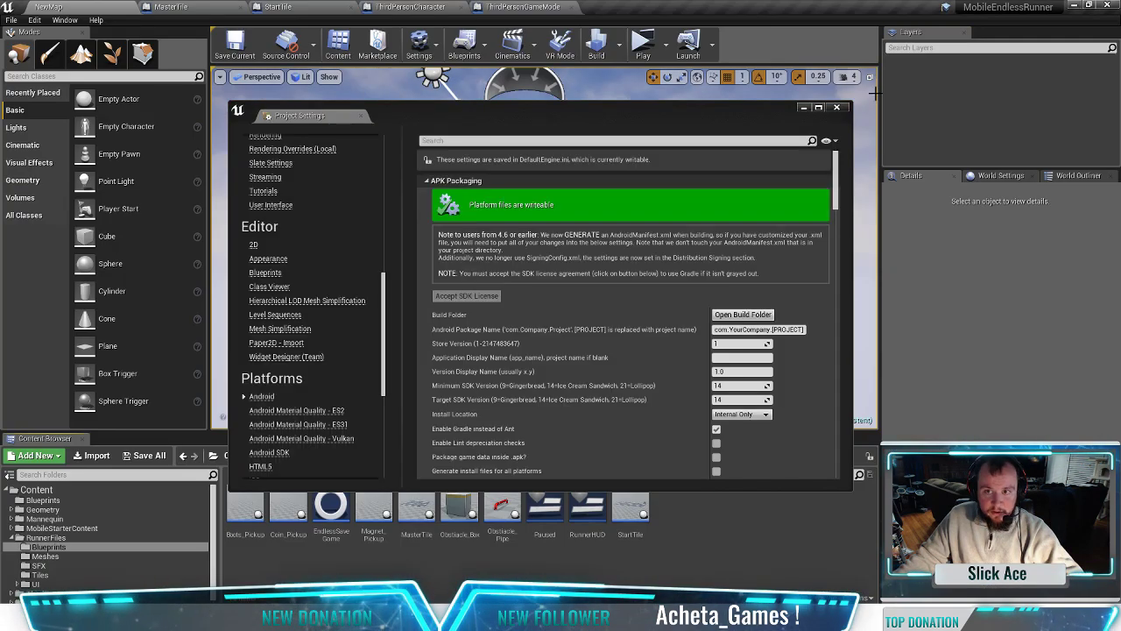
# Step: Close the Project Settings and start packaging the project for Android (Multi)
pyautogui.click(836, 108)
pyautogui.click(12, 20)
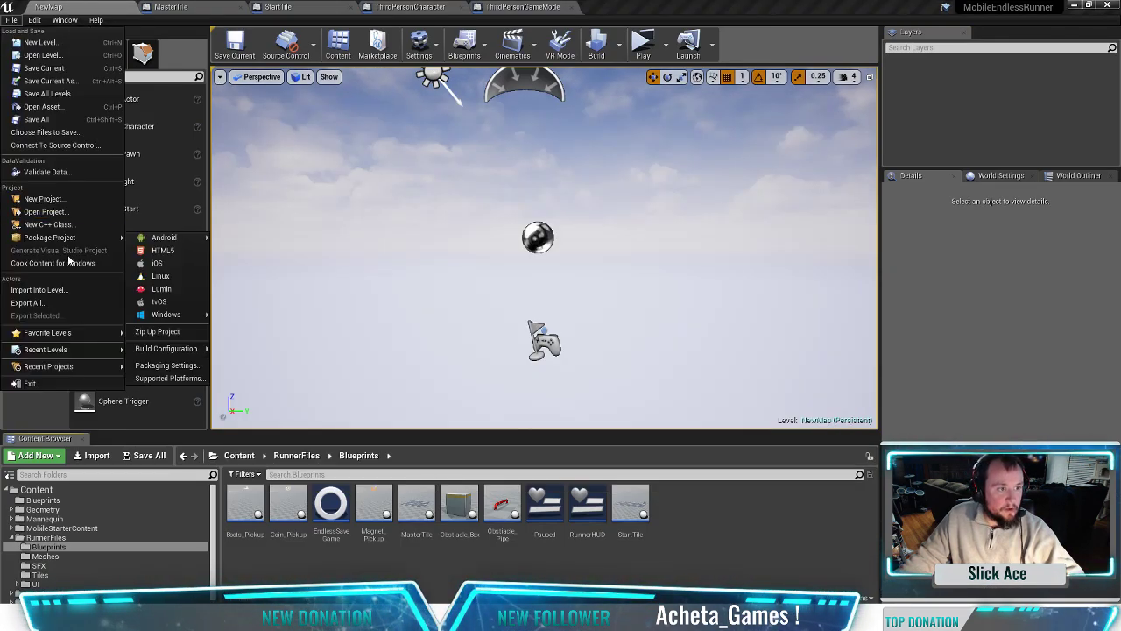
pyautogui.moveTo(73, 237)
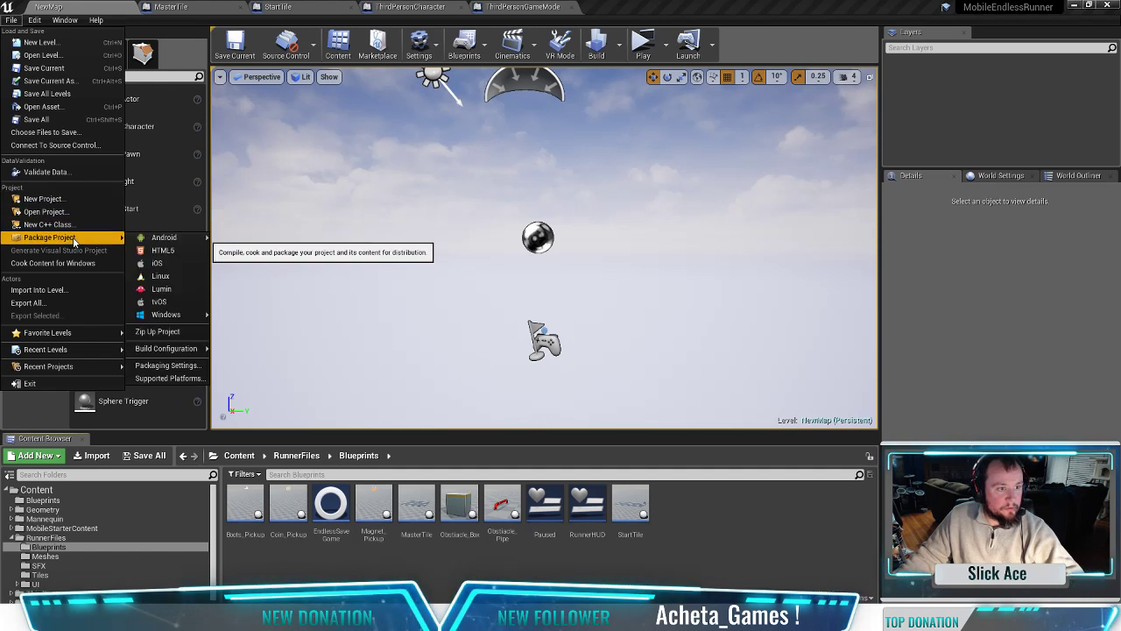
pyautogui.moveTo(165, 240)
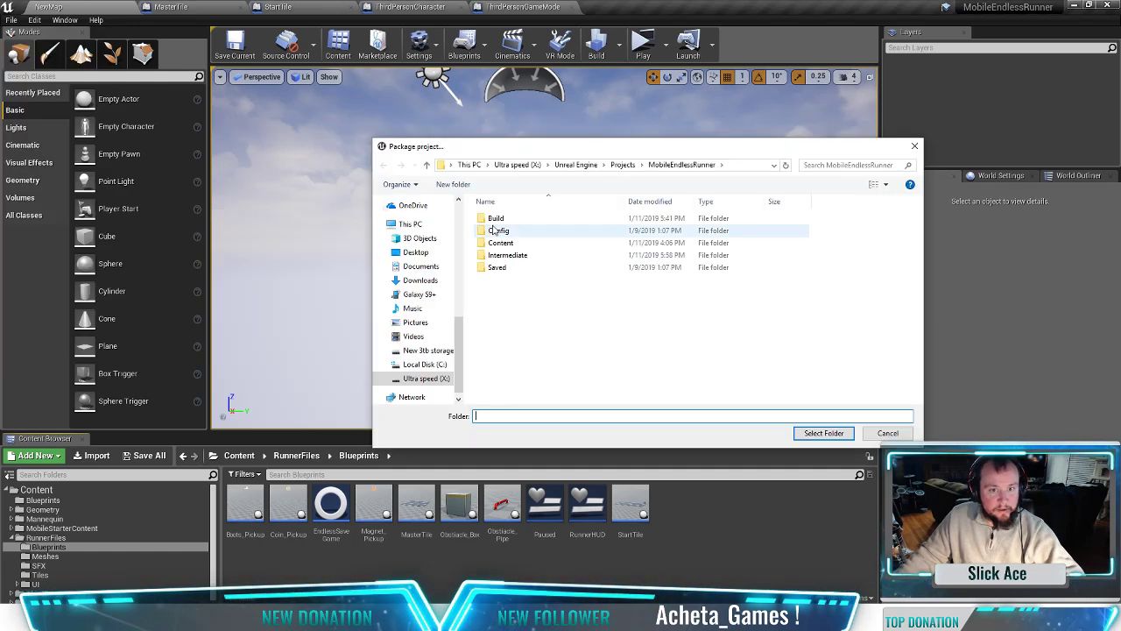
# Step: Create a folder named "Android Export" inside the MobileEndlessRunner project folder as the packaging destination
pyautogui.rightClick(550, 312)
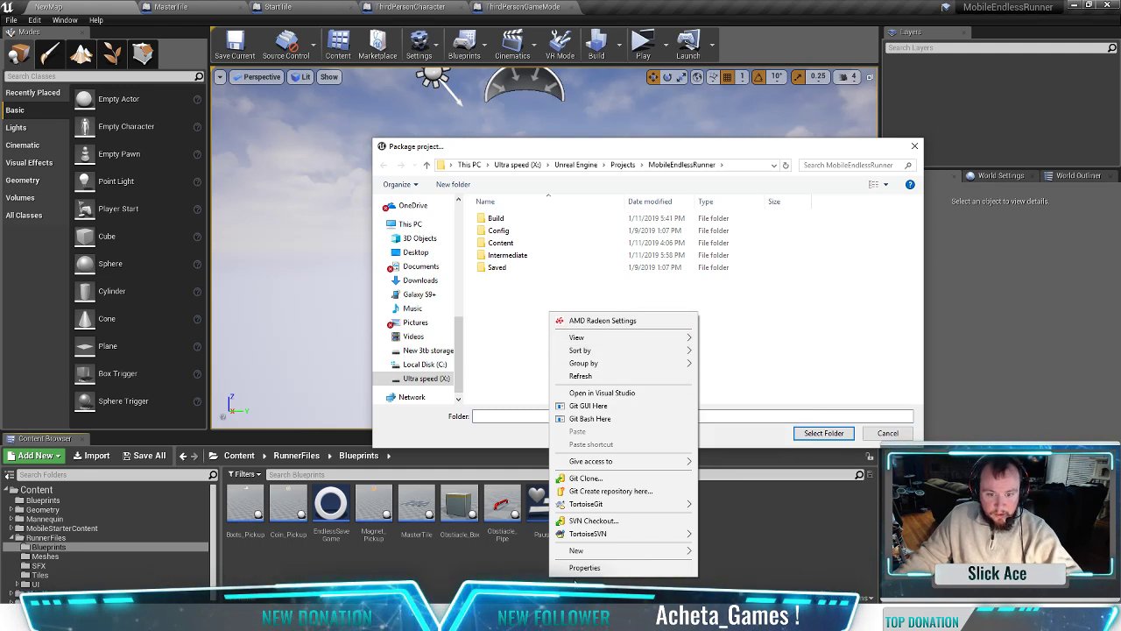
pyautogui.moveTo(597, 552)
pyautogui.click(782, 394)
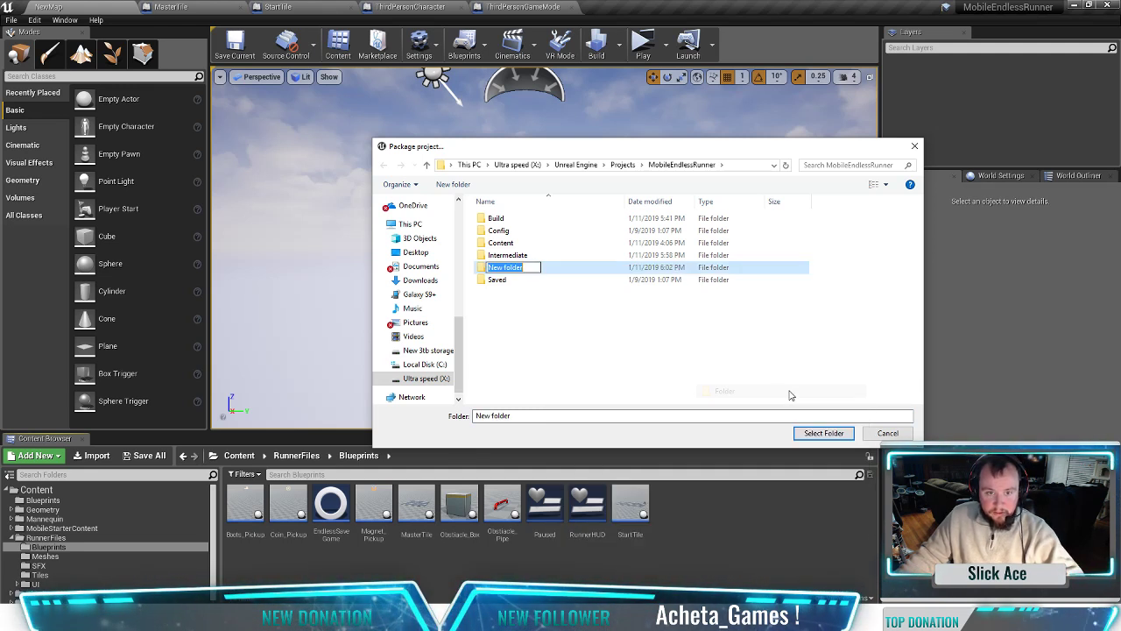
pyautogui.write('An')
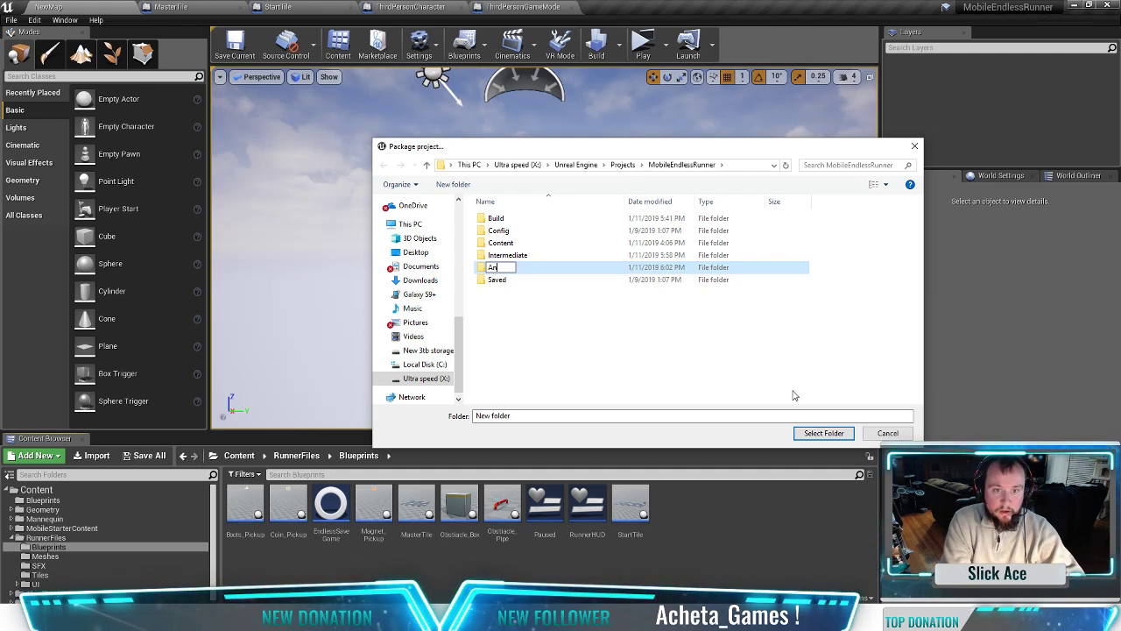
pyautogui.write('droid Ex')
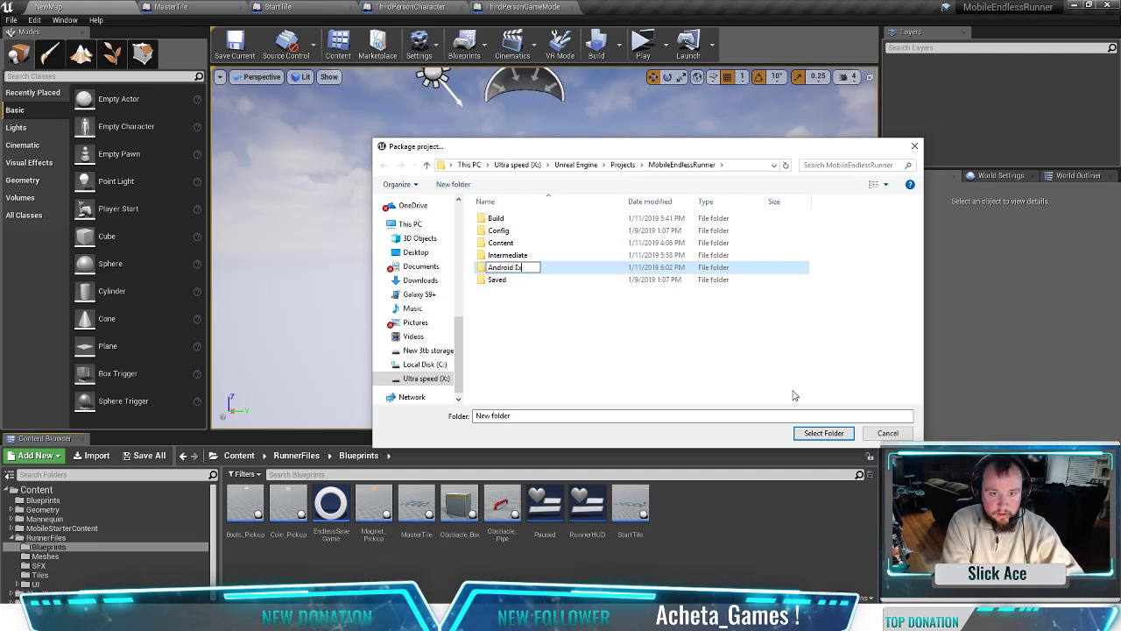
pyautogui.write('port')
pyautogui.press('Return')
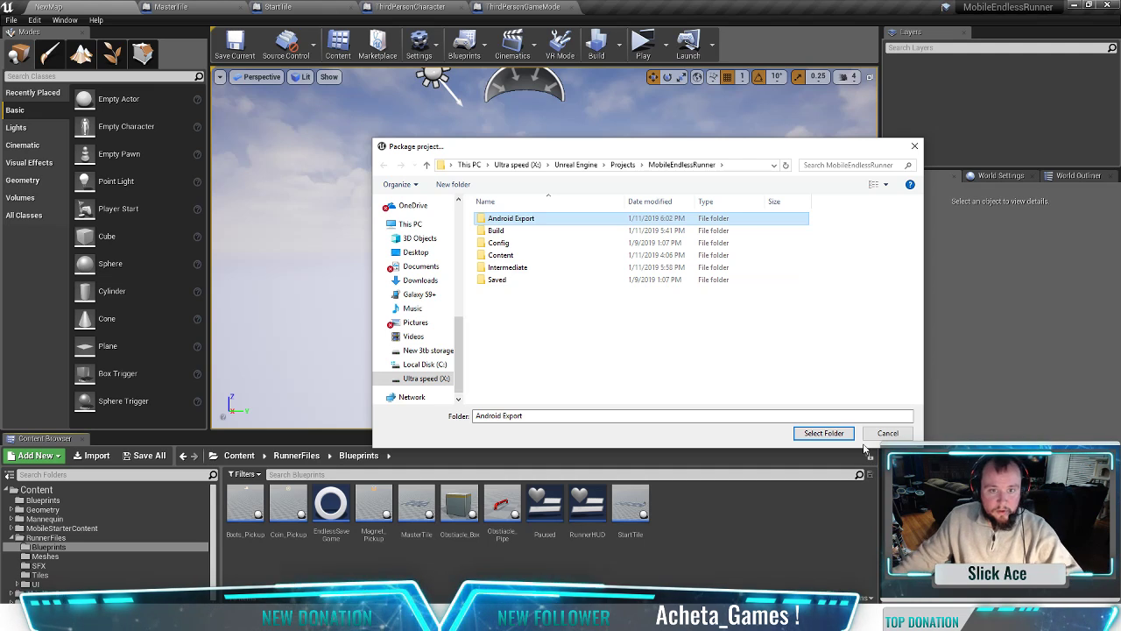
# Step: Switch to the YouTube tutorial in Chrome and play on from 7:58 to see how the export folder is chosen
pyautogui.moveTo(589, 618)
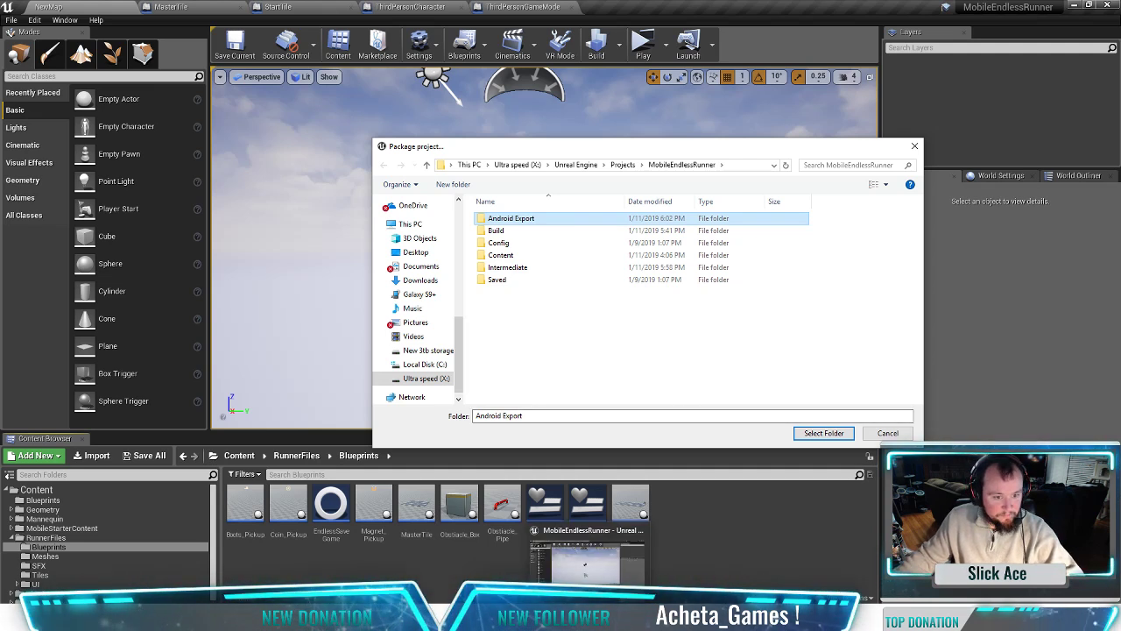
pyautogui.click(555, 619)
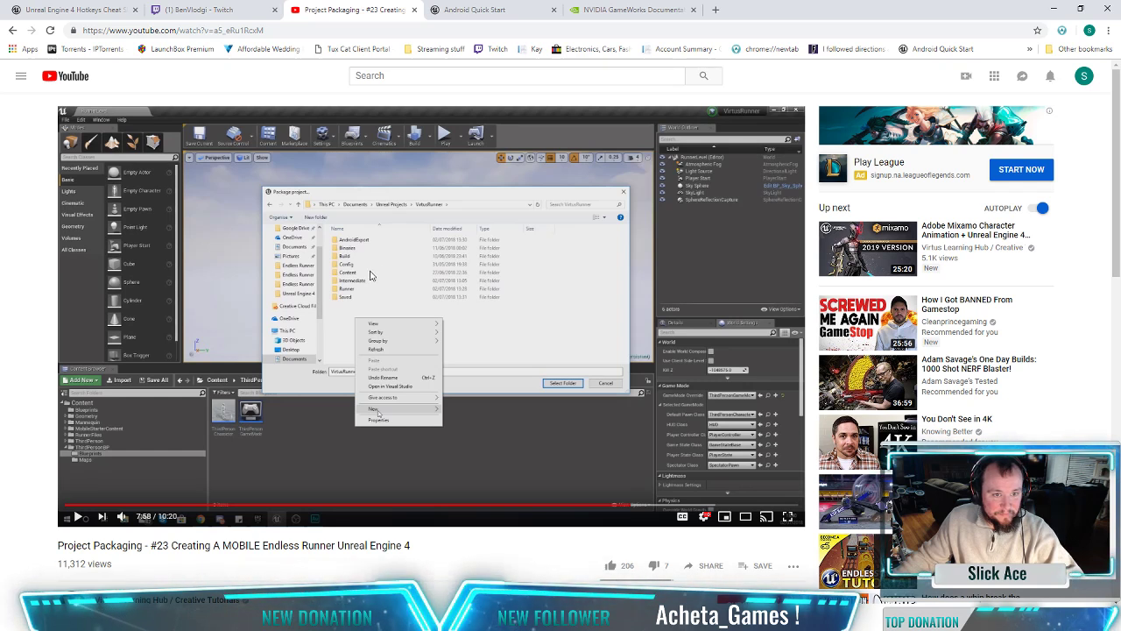
pyautogui.doubleClick(513, 334)
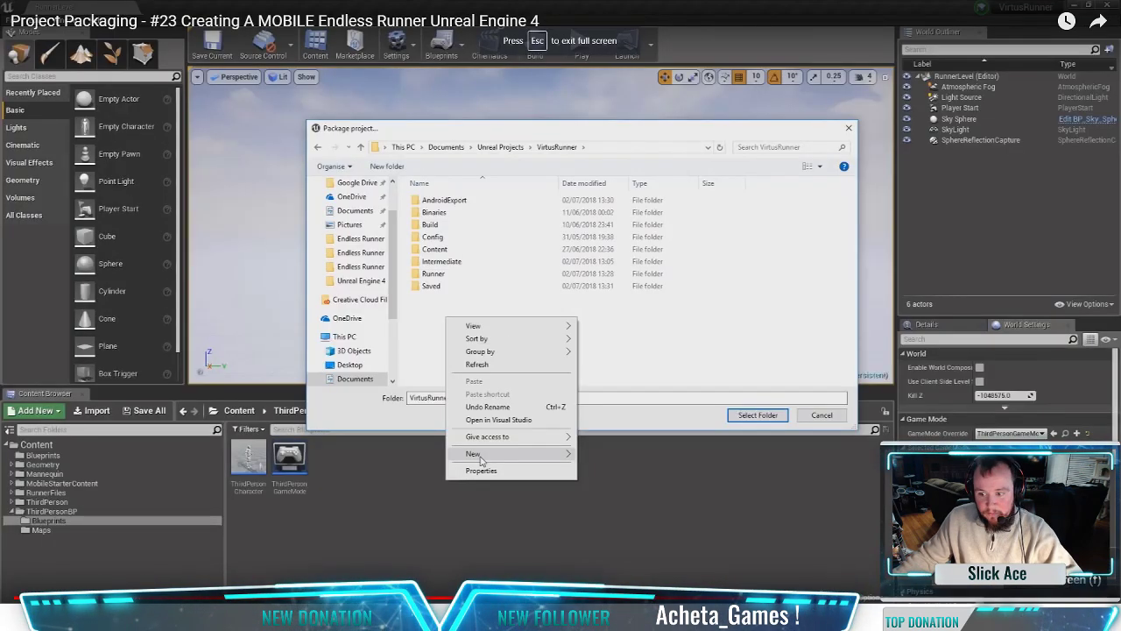
pyautogui.press('Escape')
pyautogui.click(560, 416)
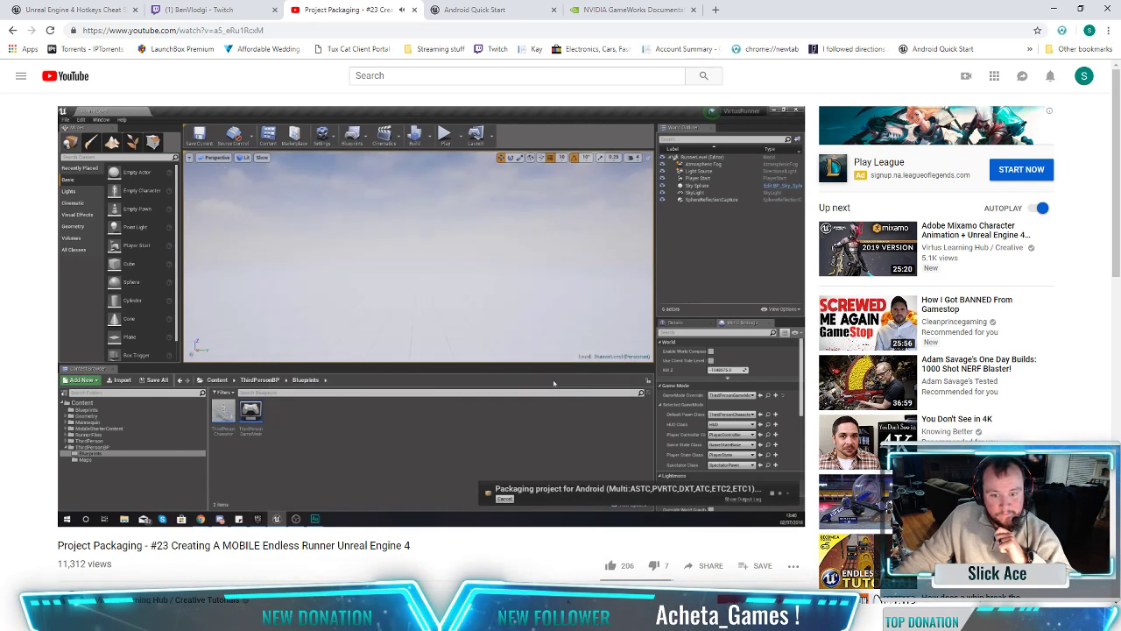
# Step: Return to the Unreal Editor and package the project into the Android Export folder
pyautogui.hotkey('alt', 'Tab')
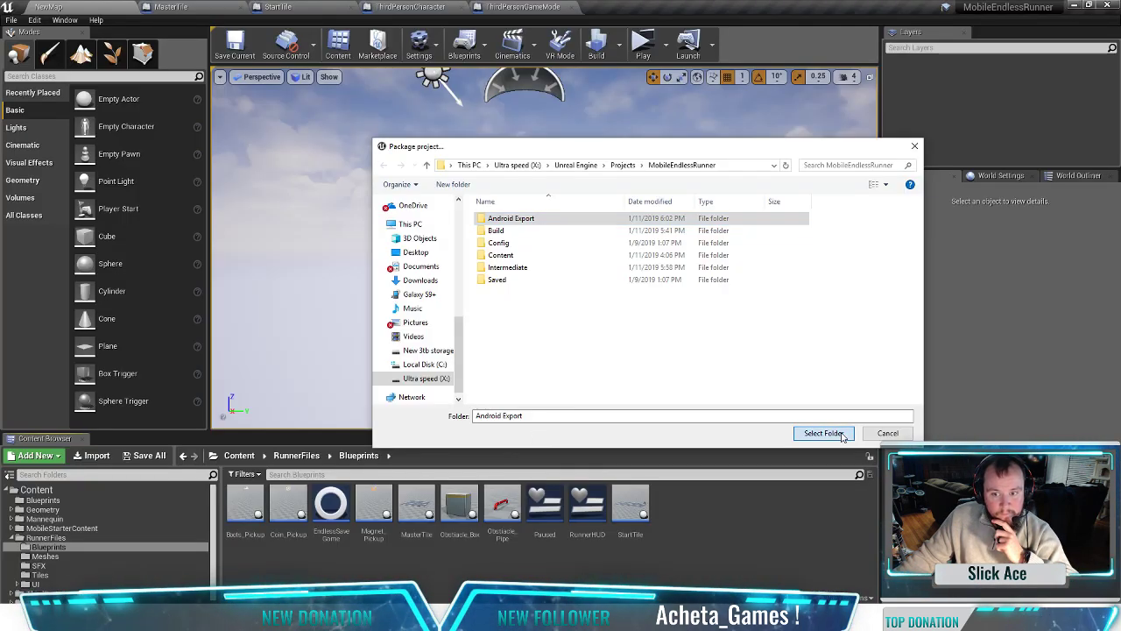
pyautogui.click(823, 433)
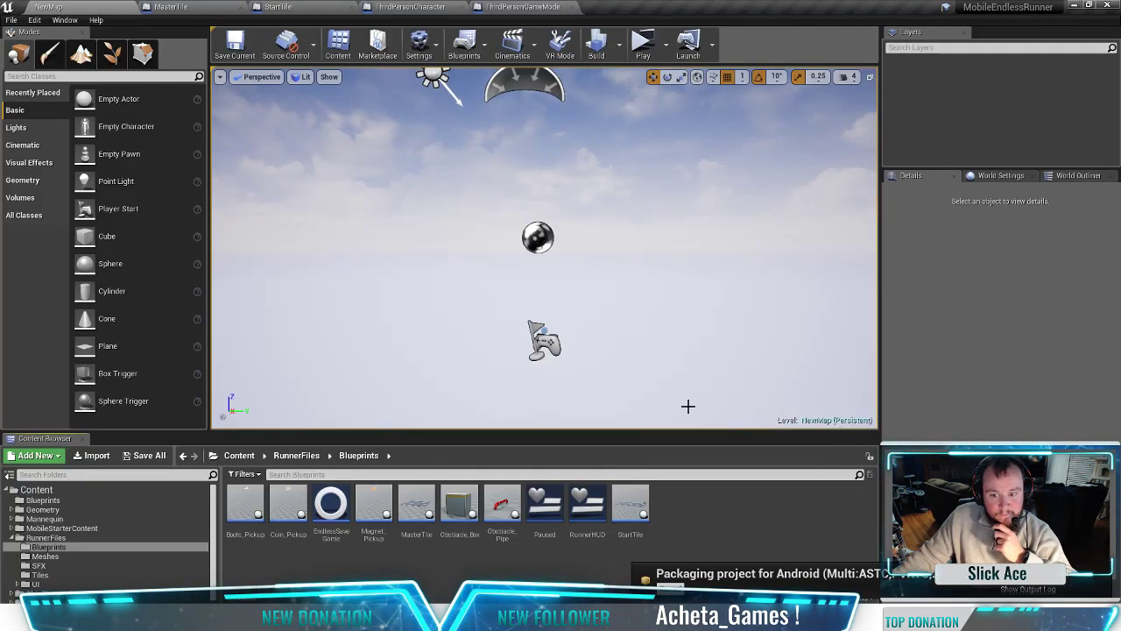
# Step: Watch the tutorial's explanation of the packaging process in Chrome, and return to the Unreal Editor to check the packaging progress
pyautogui.hotkey('alt', 'Tab')
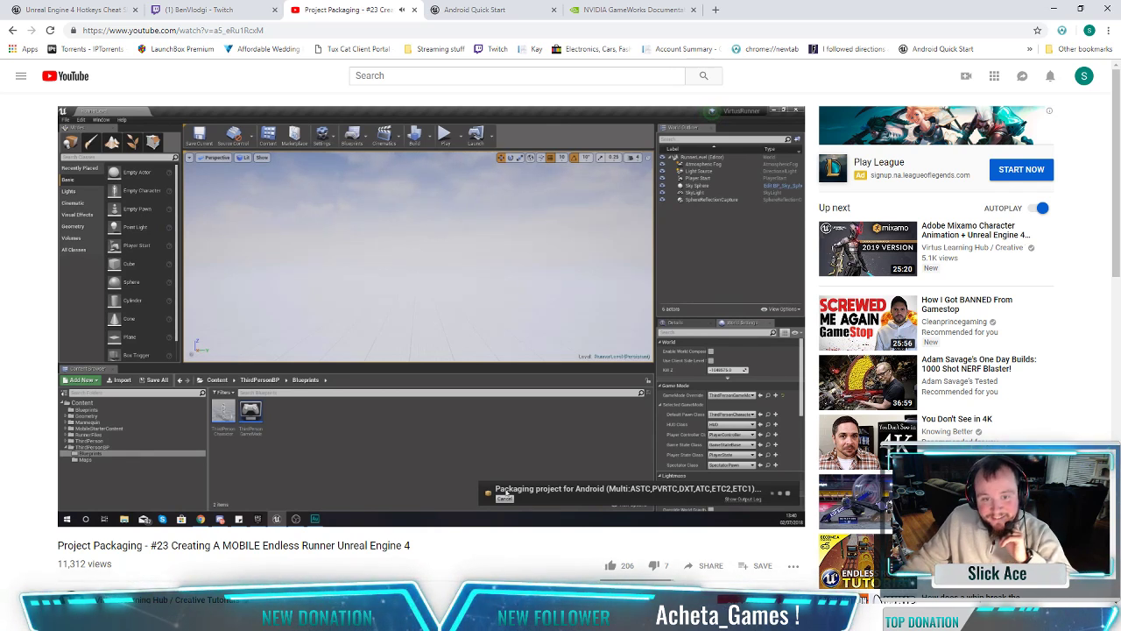
pyautogui.moveTo(740, 425)
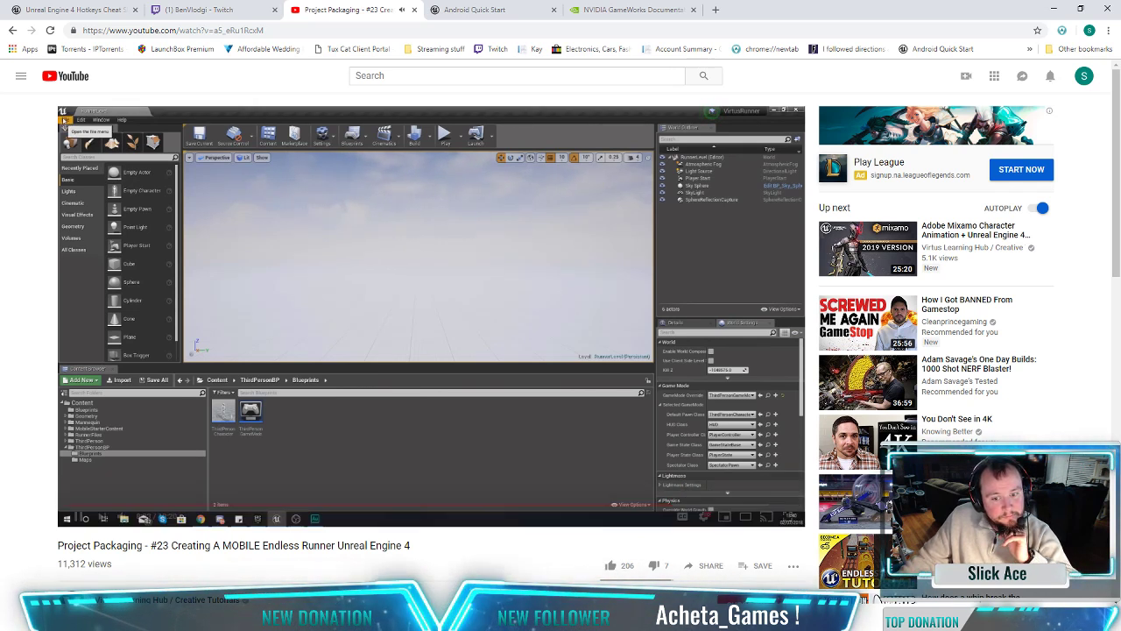
pyautogui.click(508, 618)
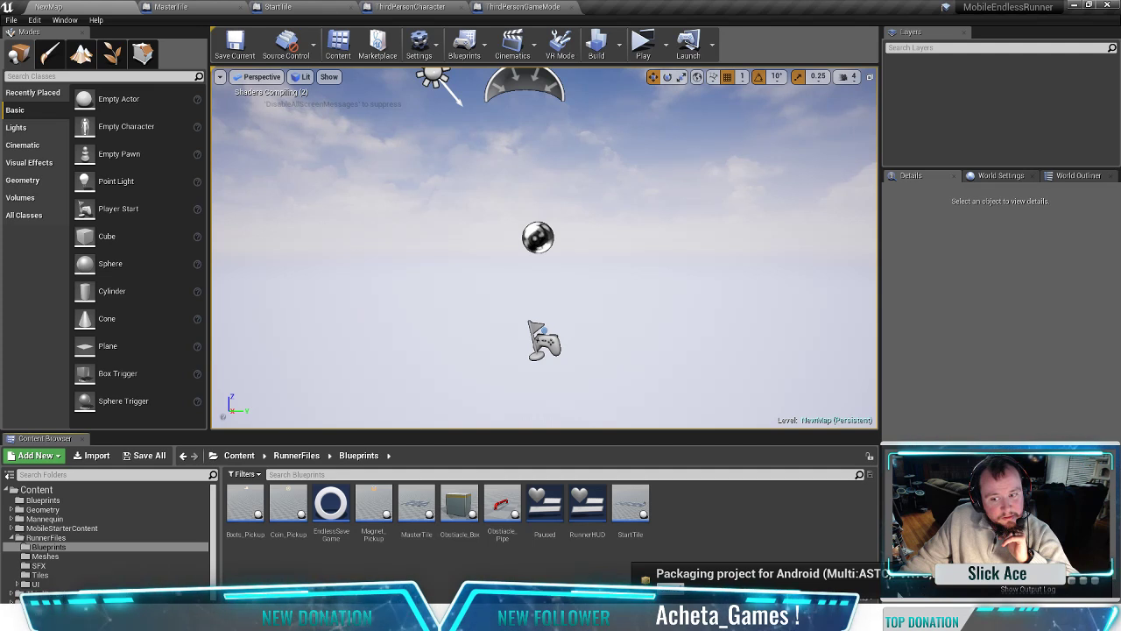
# Step: Read the packaging output log and close its window
pyautogui.click(1030, 590)
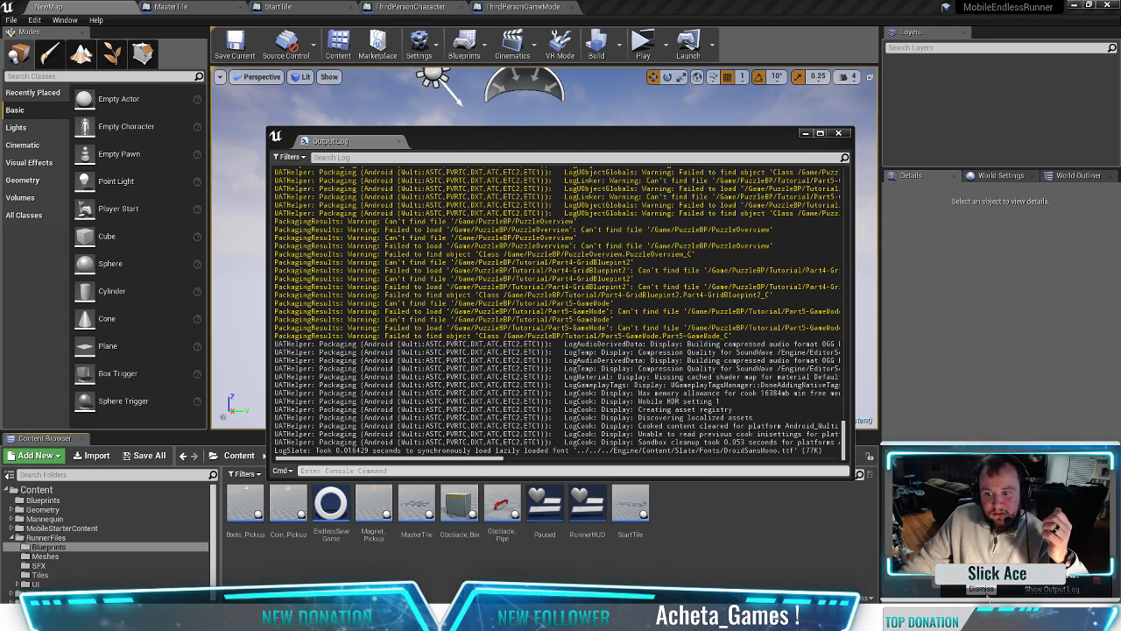
pyautogui.click(838, 132)
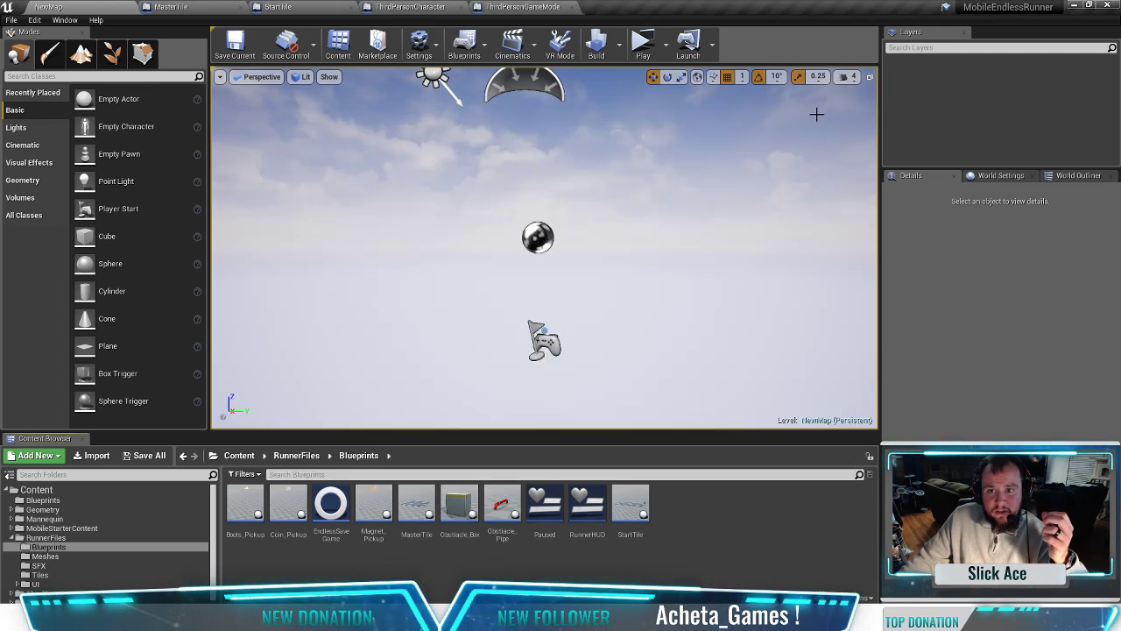
# Step: Check the launch options for an available Android device
pyautogui.click(712, 44)
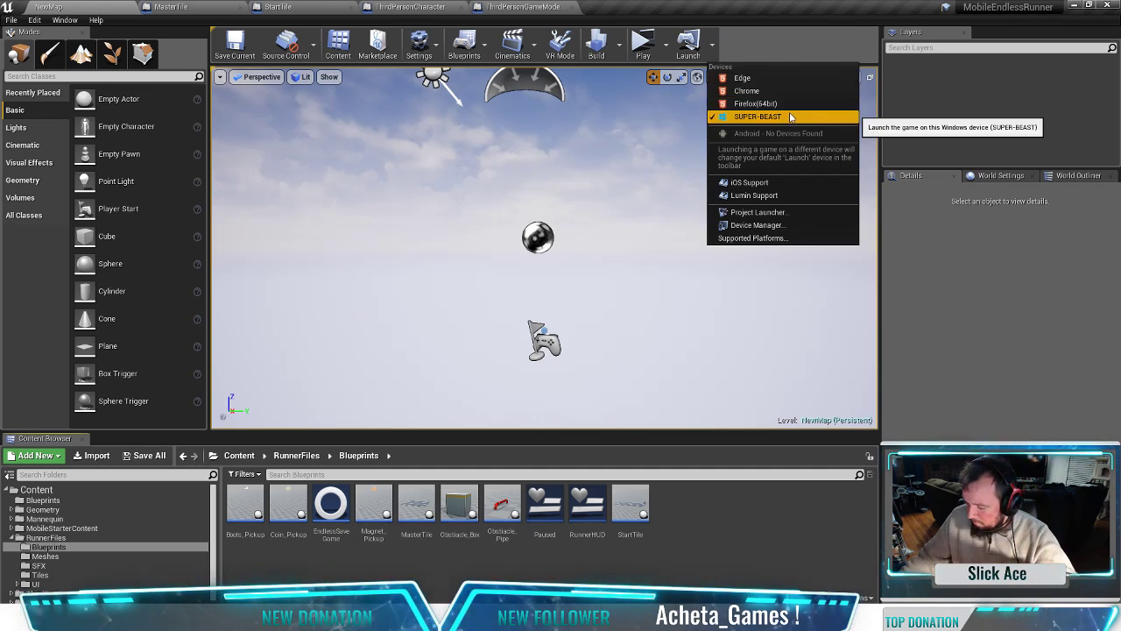
pyautogui.click(772, 16)
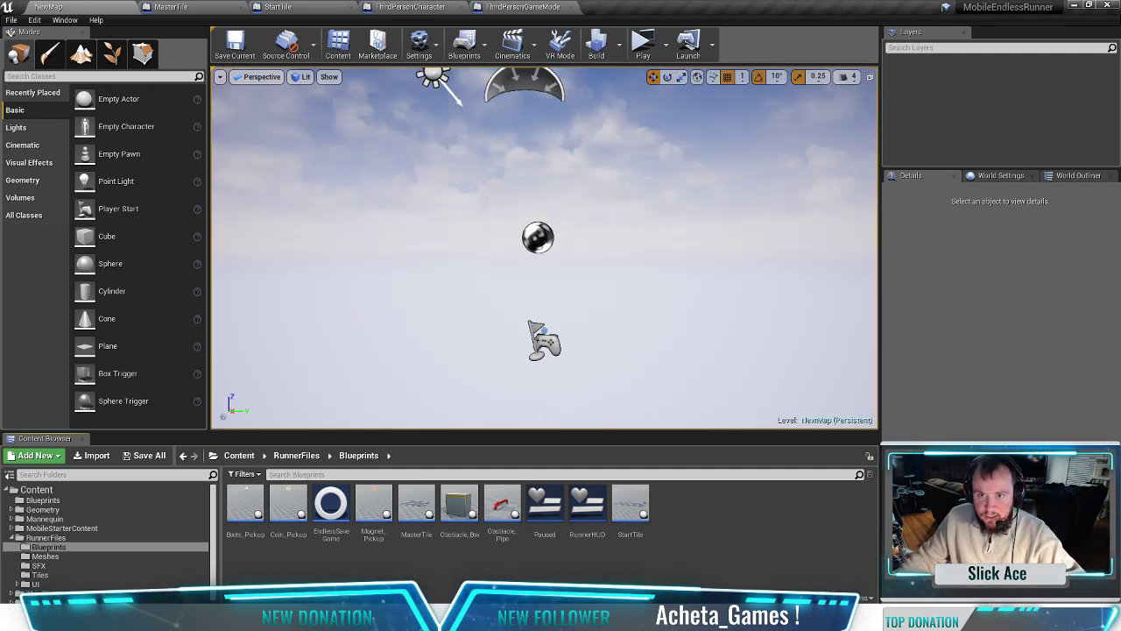
pyautogui.click(712, 44)
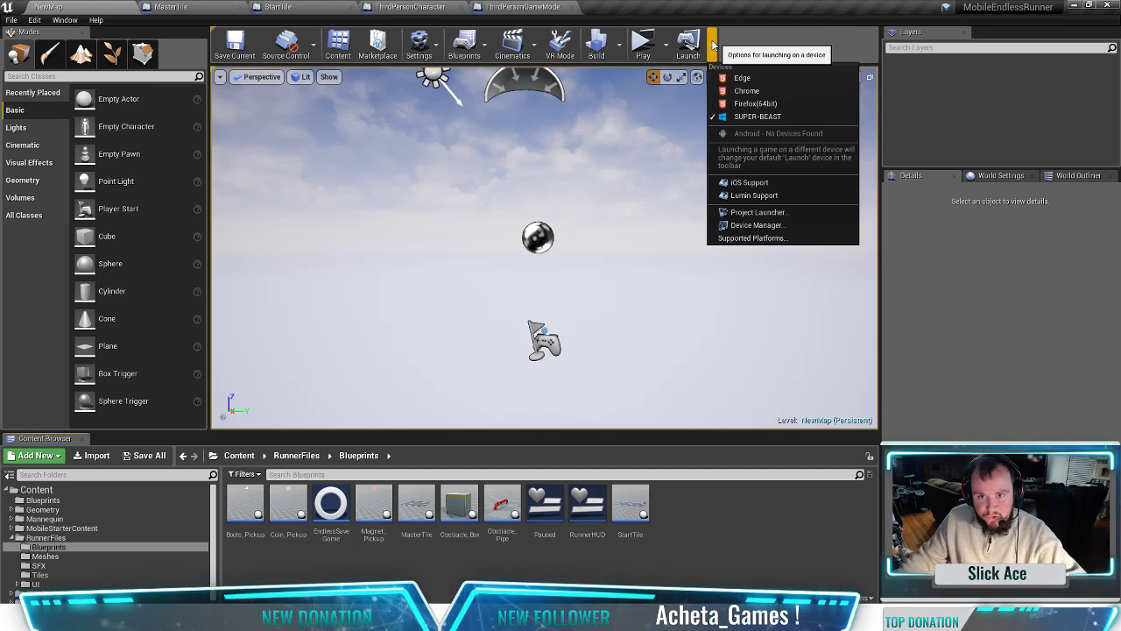
pyautogui.click(714, 44)
pyautogui.click(713, 45)
pyautogui.click(713, 44)
pyautogui.click(713, 45)
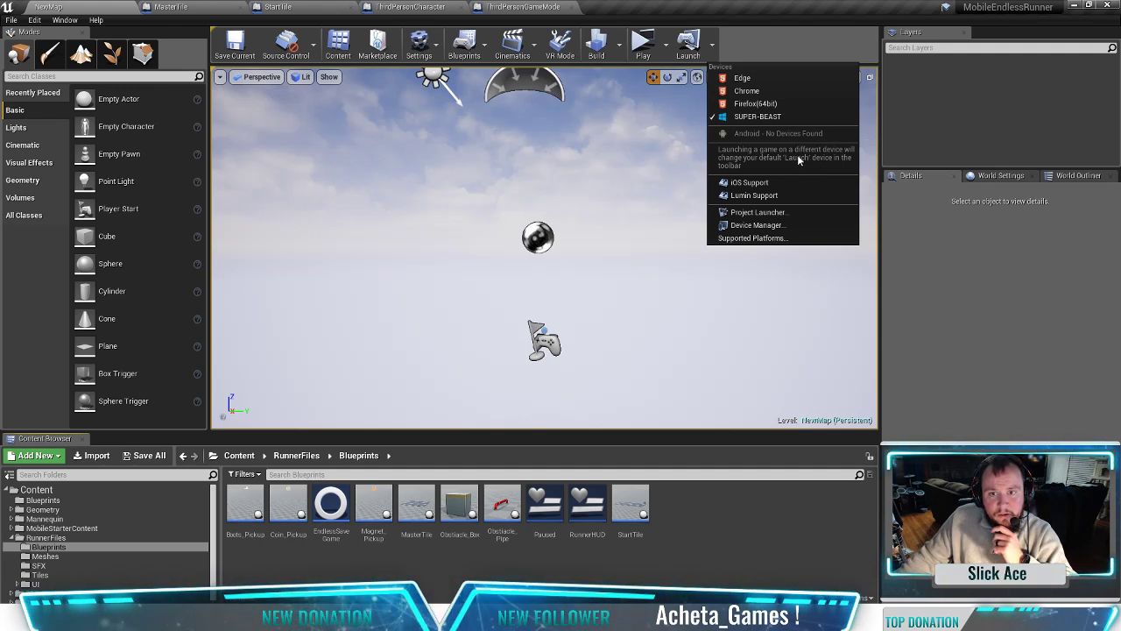
# Step: Look through the devices offered in the Project Launcher and close it
pyautogui.click(771, 214)
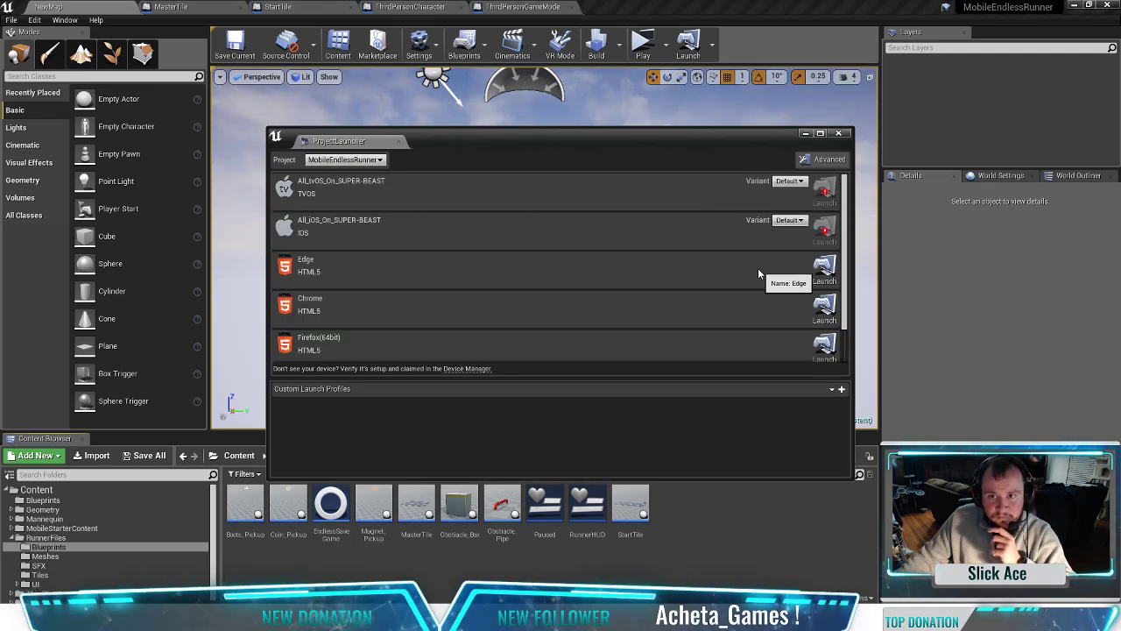
pyautogui.scroll(-2, 704, 323)
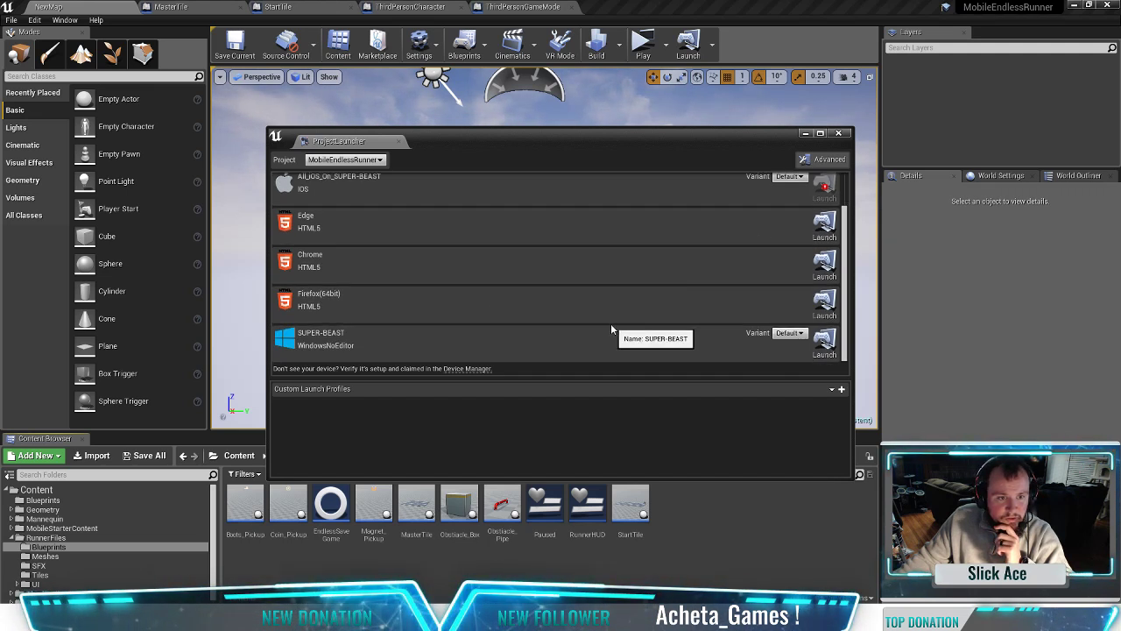
pyautogui.scroll(2, 611, 327)
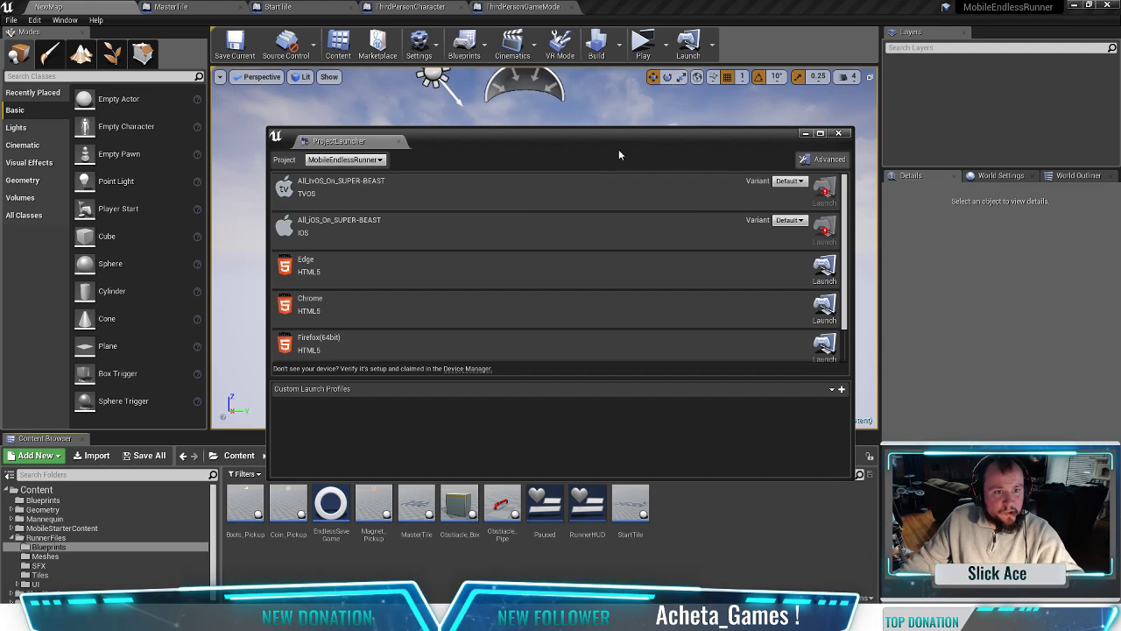
pyautogui.click(838, 134)
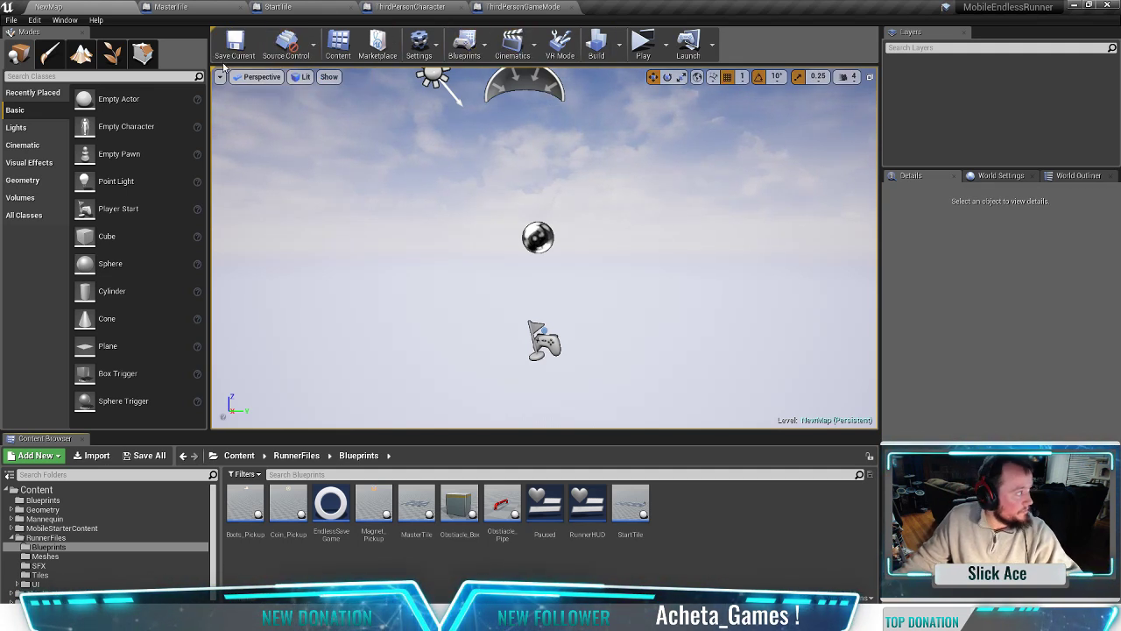
# Step: Switch to Chrome, pause the Adobe Mixamo character animation video, and return to the Unreal Editor
pyautogui.hotkey('alt', 'Tab')
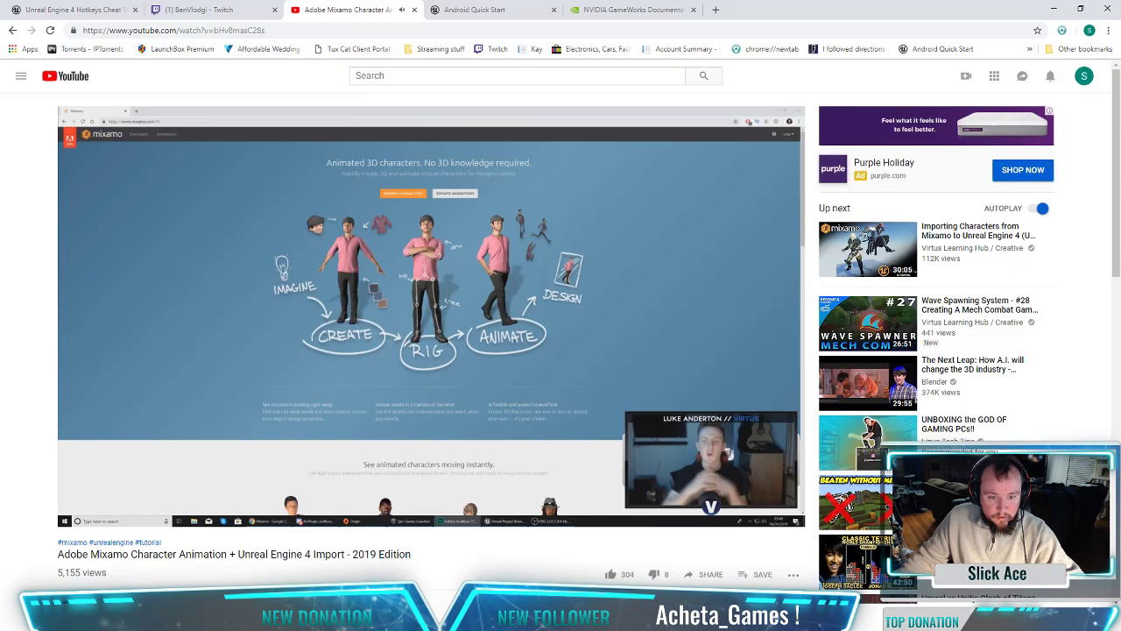
pyautogui.click(595, 201)
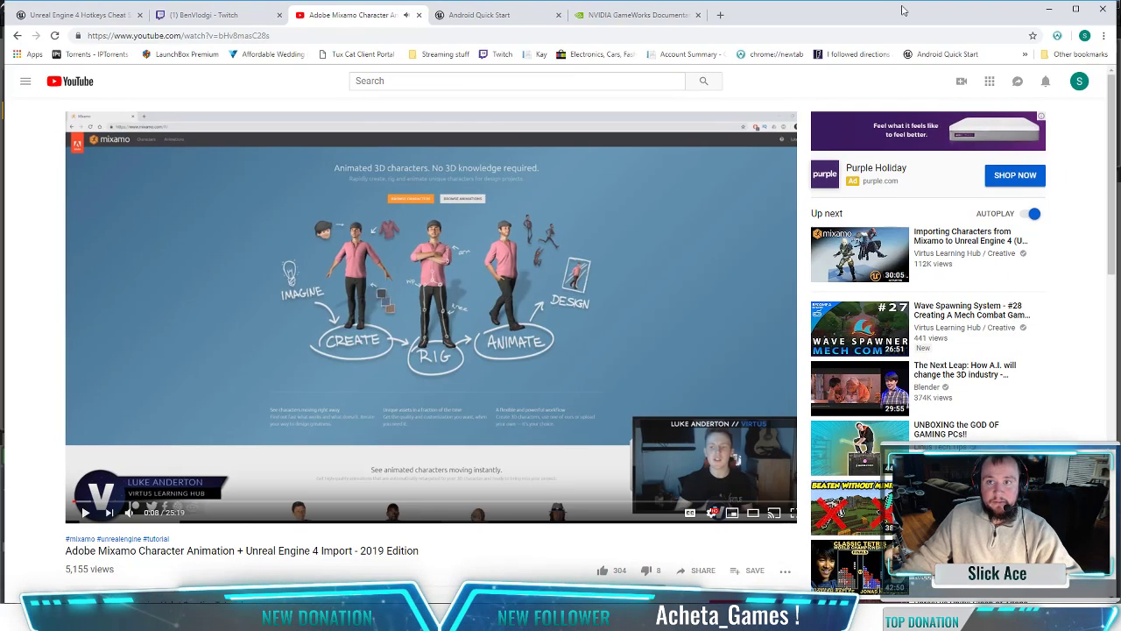
pyautogui.click(1054, 9)
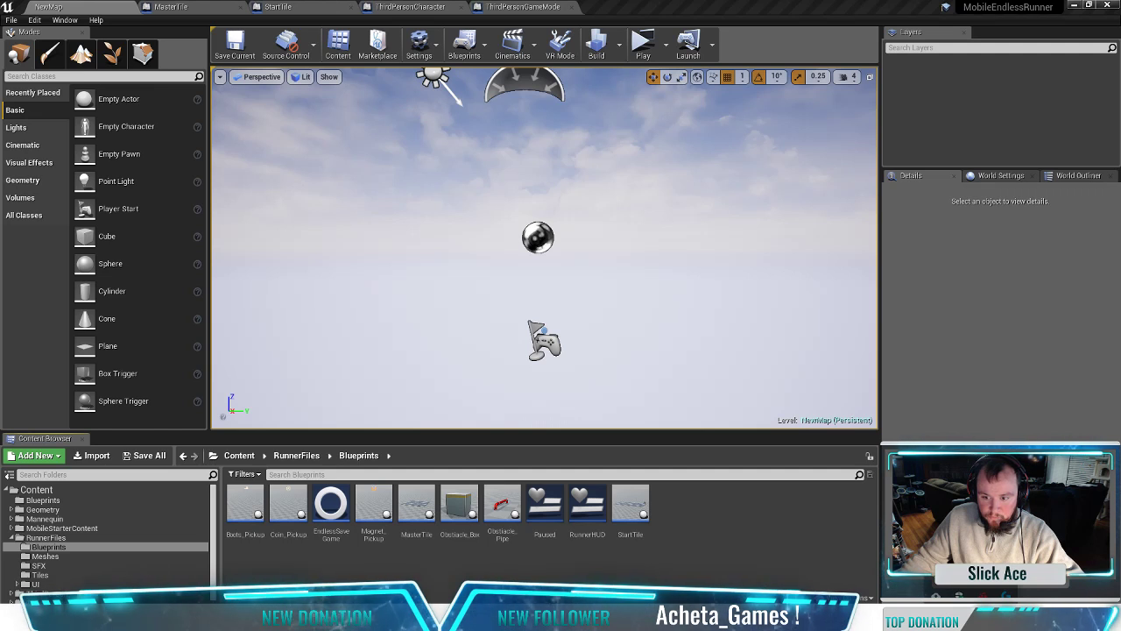
# Step: Check the launch device list again for the Android phone and dismiss it
pyautogui.rightClick(961, 596)
pyautogui.click(986, 587)
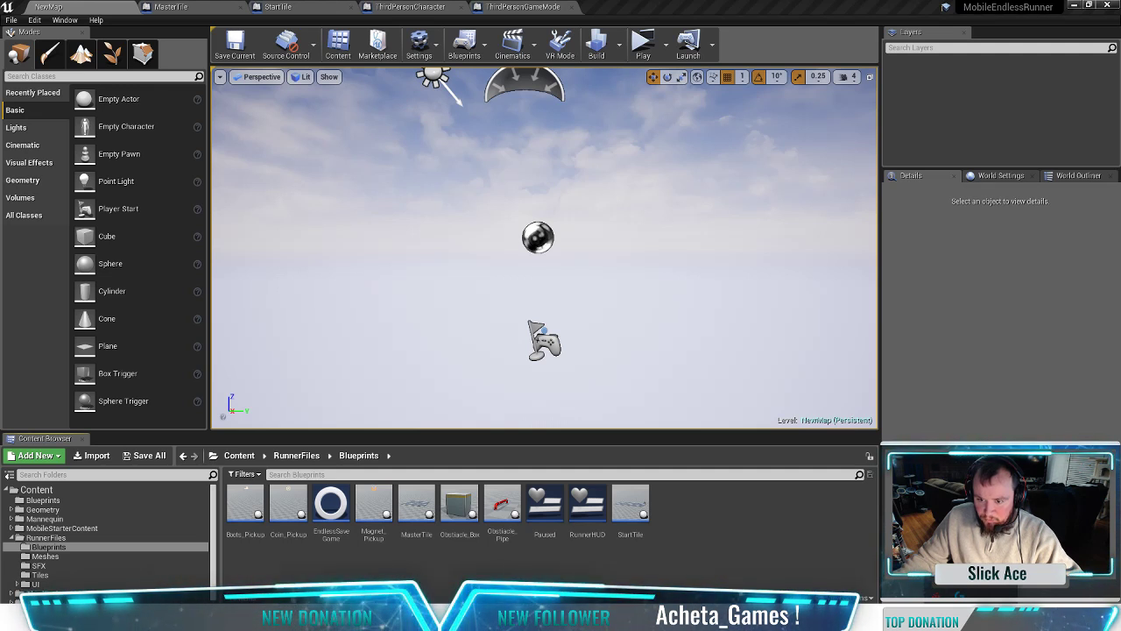
pyautogui.click(715, 48)
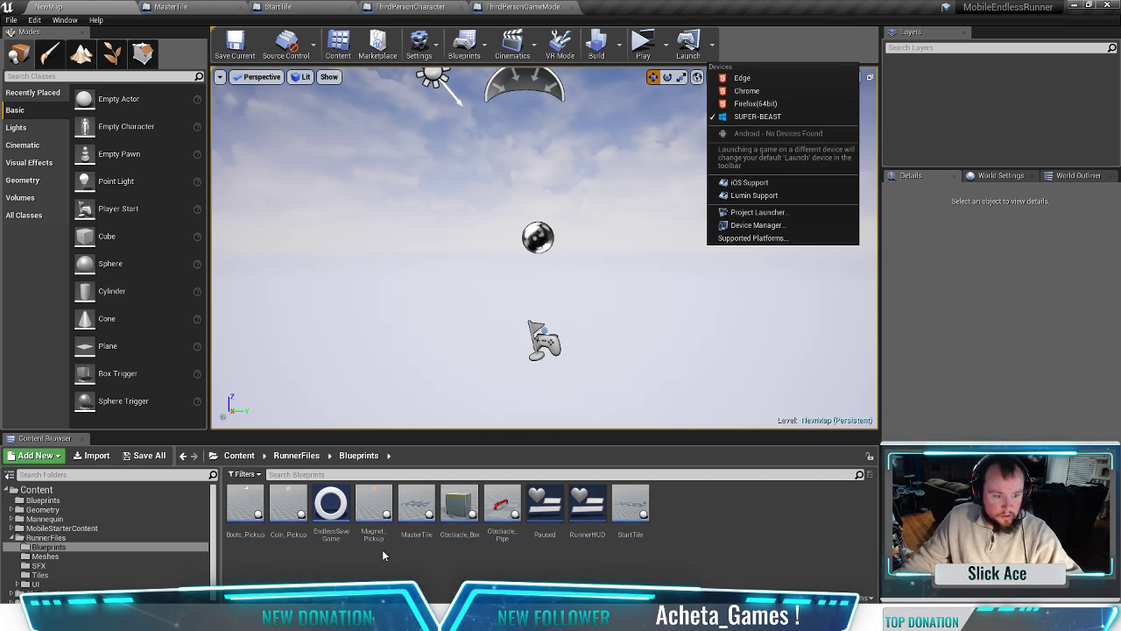
pyautogui.press('Escape')
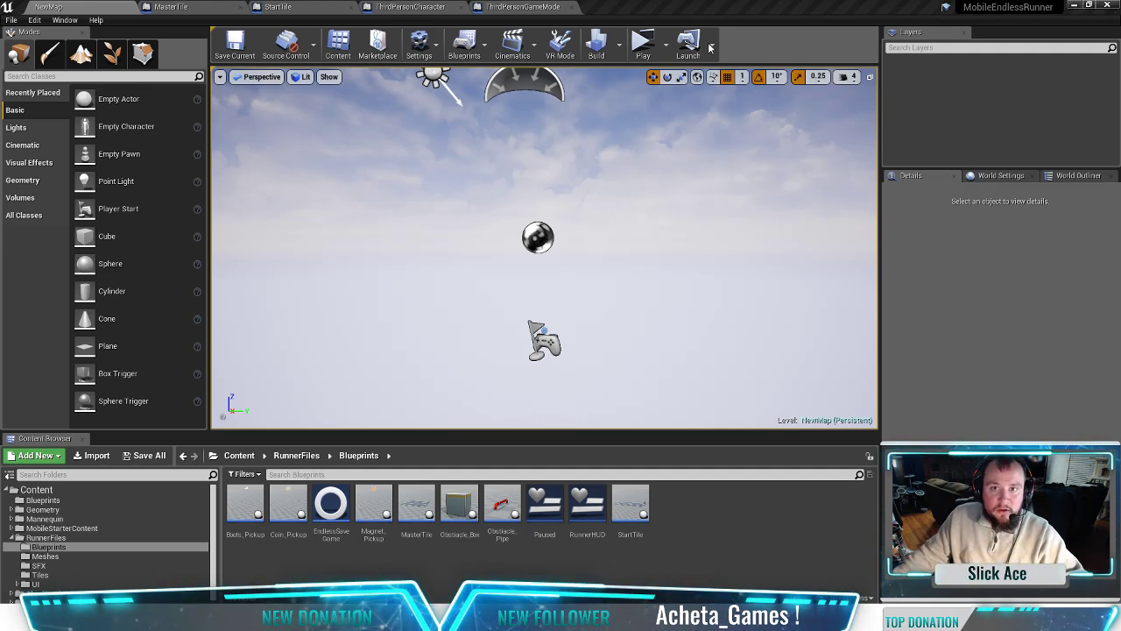
# Step: Package the project again for Android (Multi:ASTC,PVRTC,DXT,ATC,ETC2,ETC1) into the Android Export folder
pyautogui.click(9, 22)
pyautogui.moveTo(88, 237)
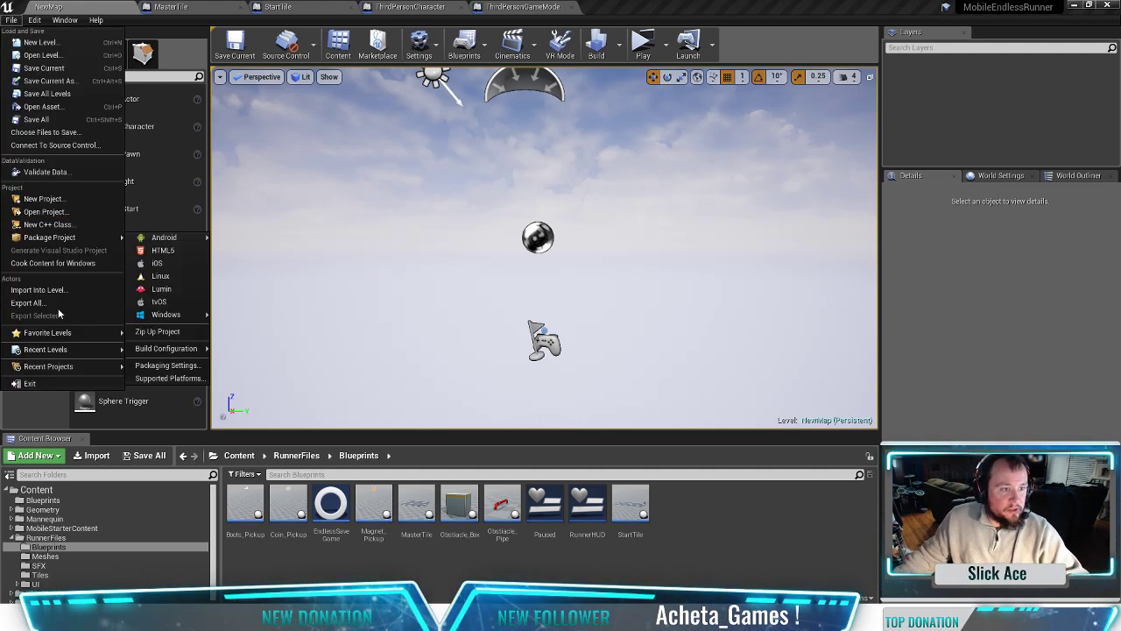
pyautogui.moveTo(162, 237)
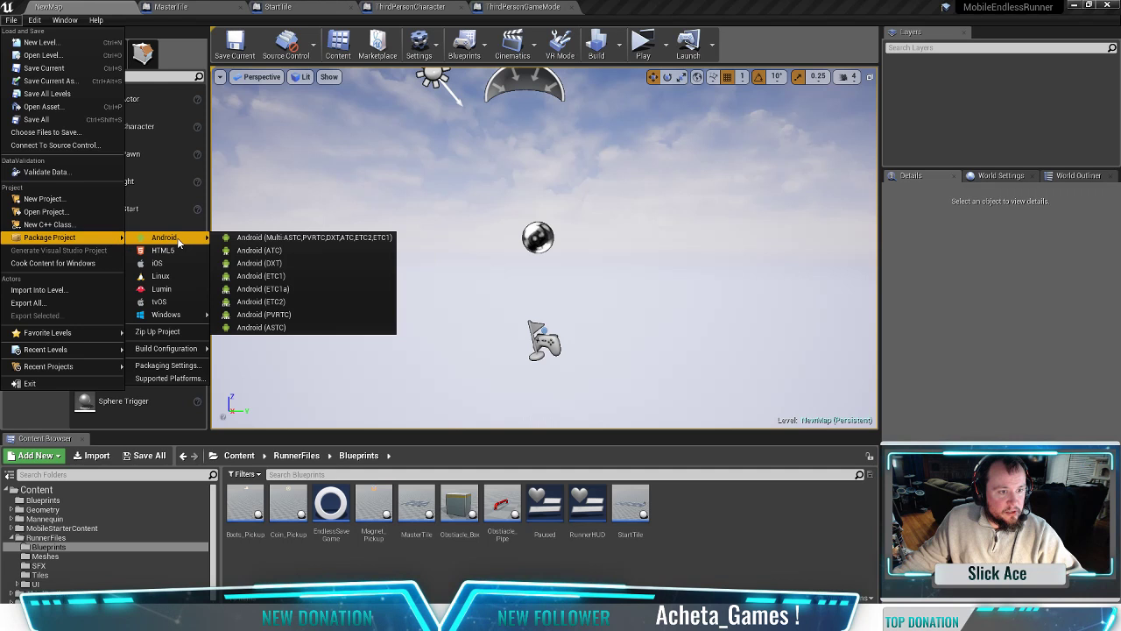
pyautogui.click(278, 239)
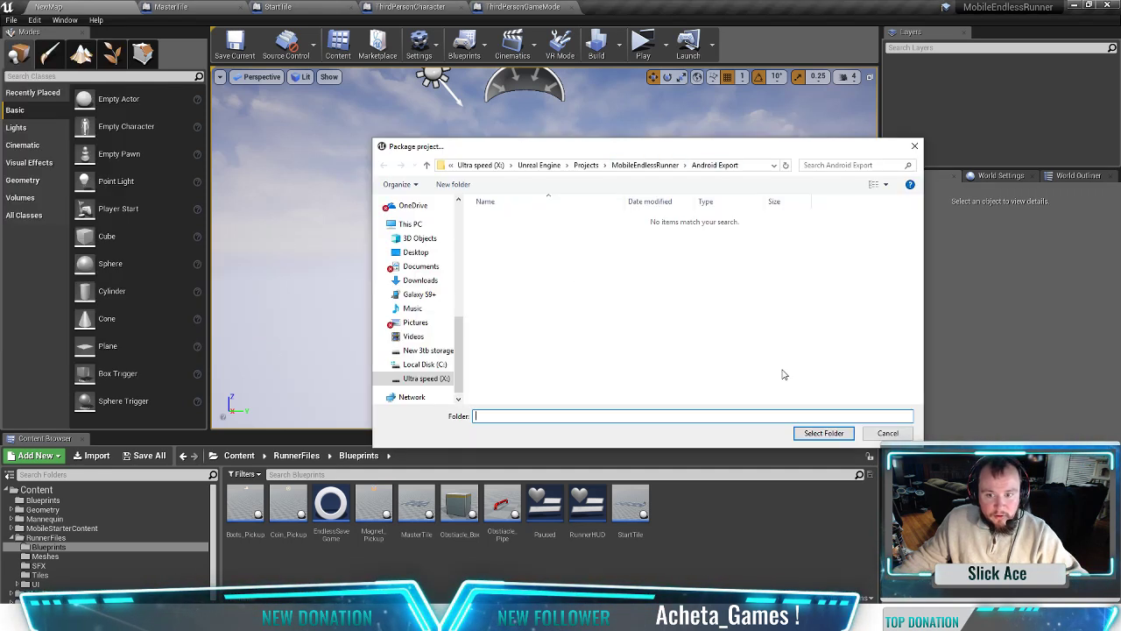
pyautogui.click(823, 433)
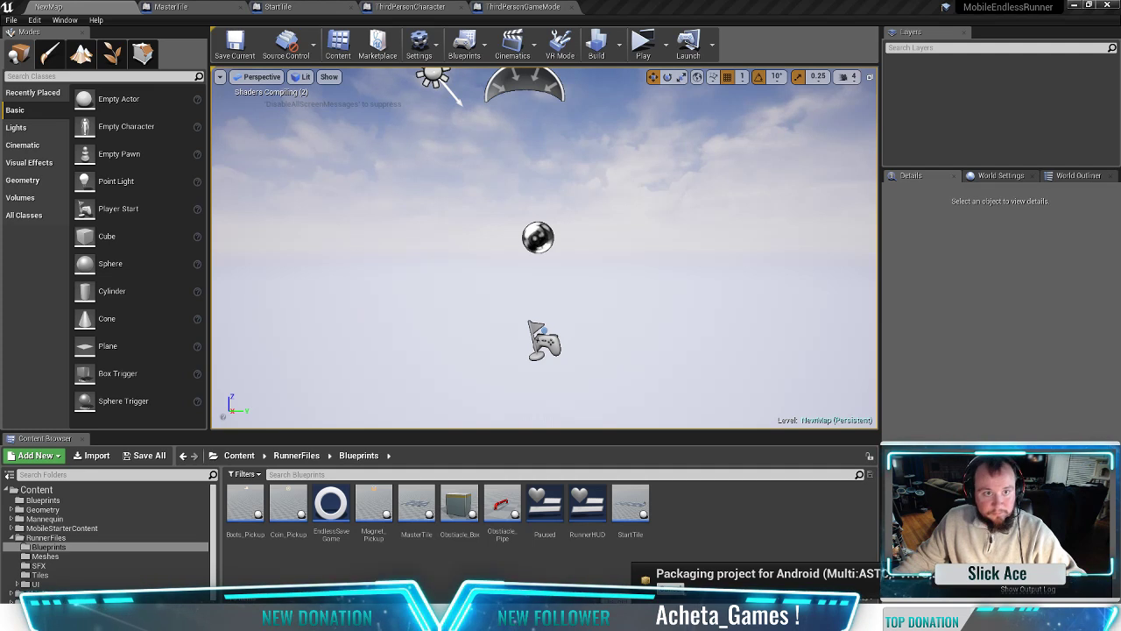
pyautogui.doubleClick(786, 6)
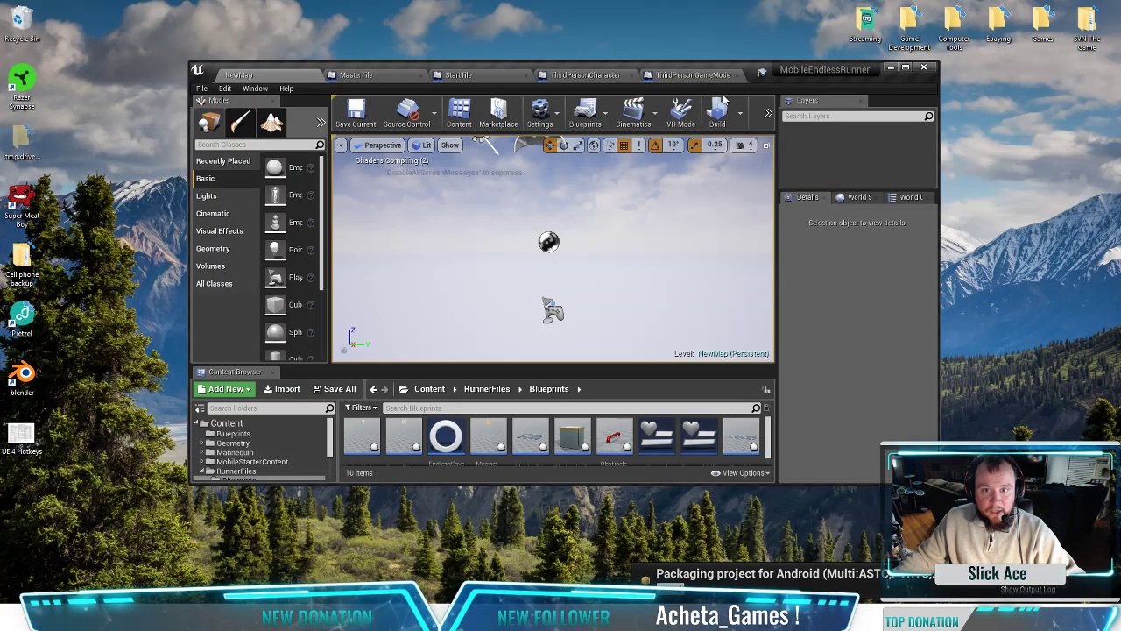
pyautogui.moveTo(587, 619)
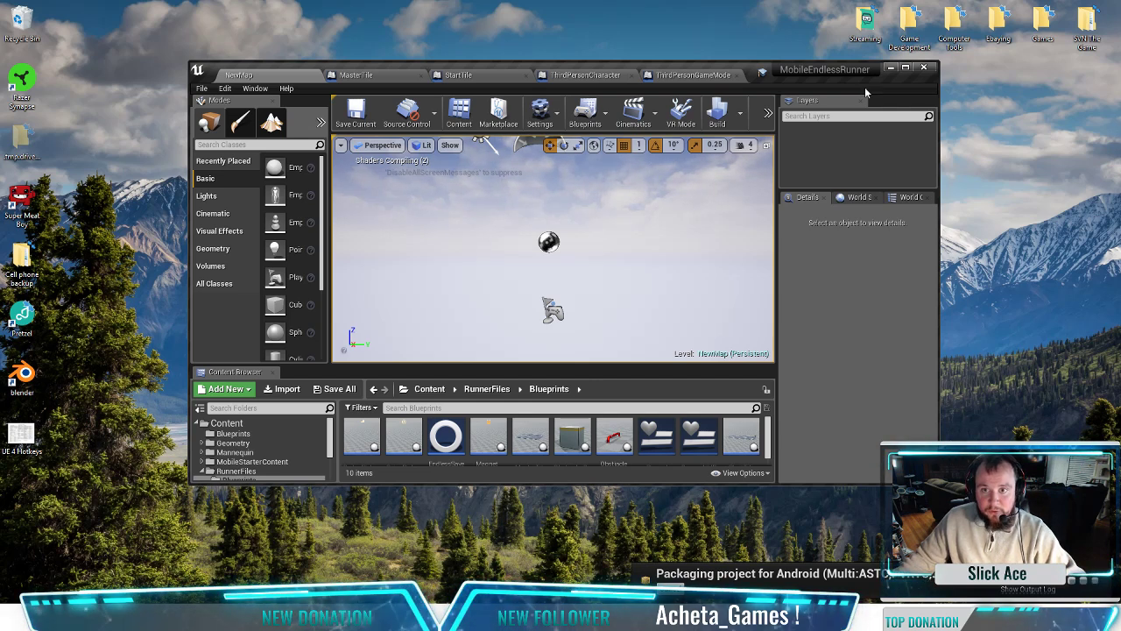
pyautogui.click(906, 69)
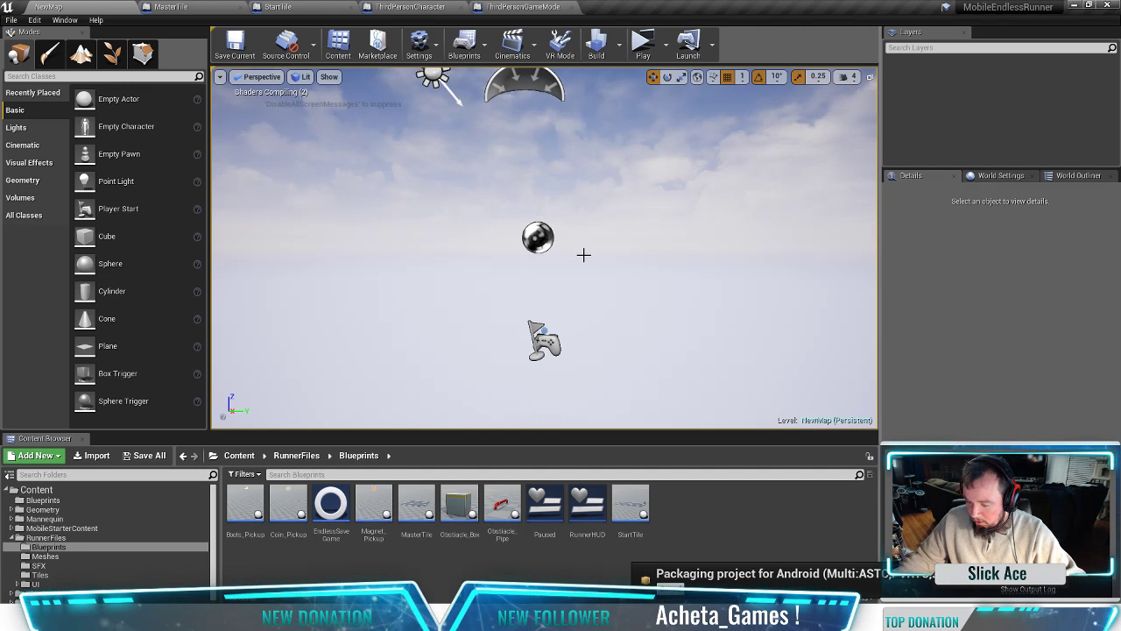
# Step: Check the launch device list, and look in File Explorer for the Galaxy S9+ phone's Card and Phone storage
pyautogui.click(713, 46)
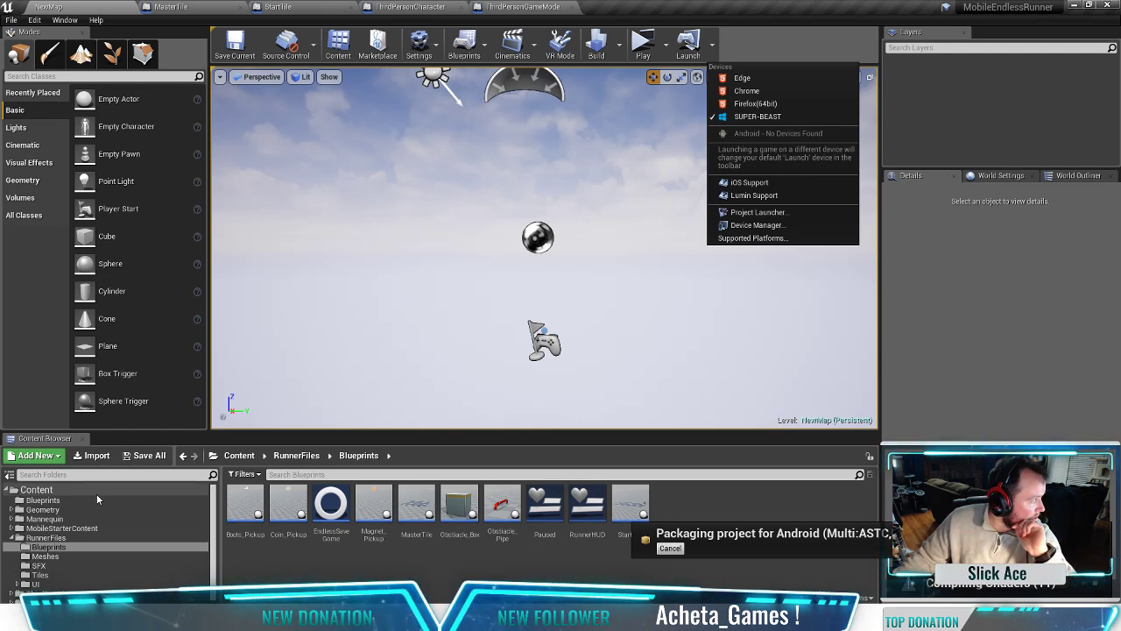
pyautogui.rightClick(329, 620)
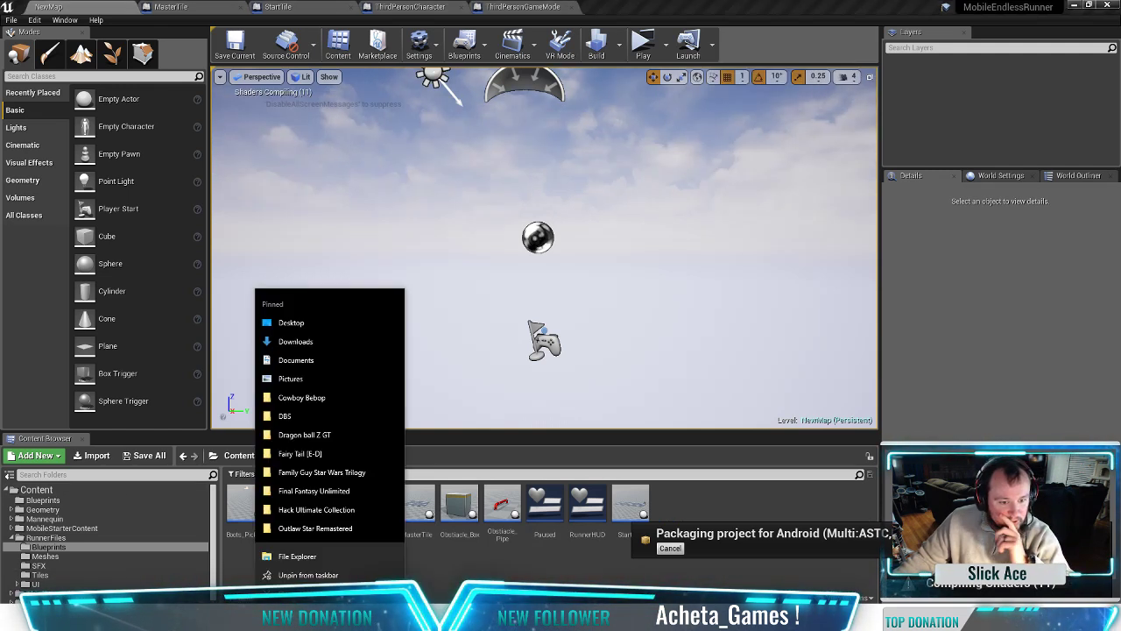
pyautogui.click(305, 555)
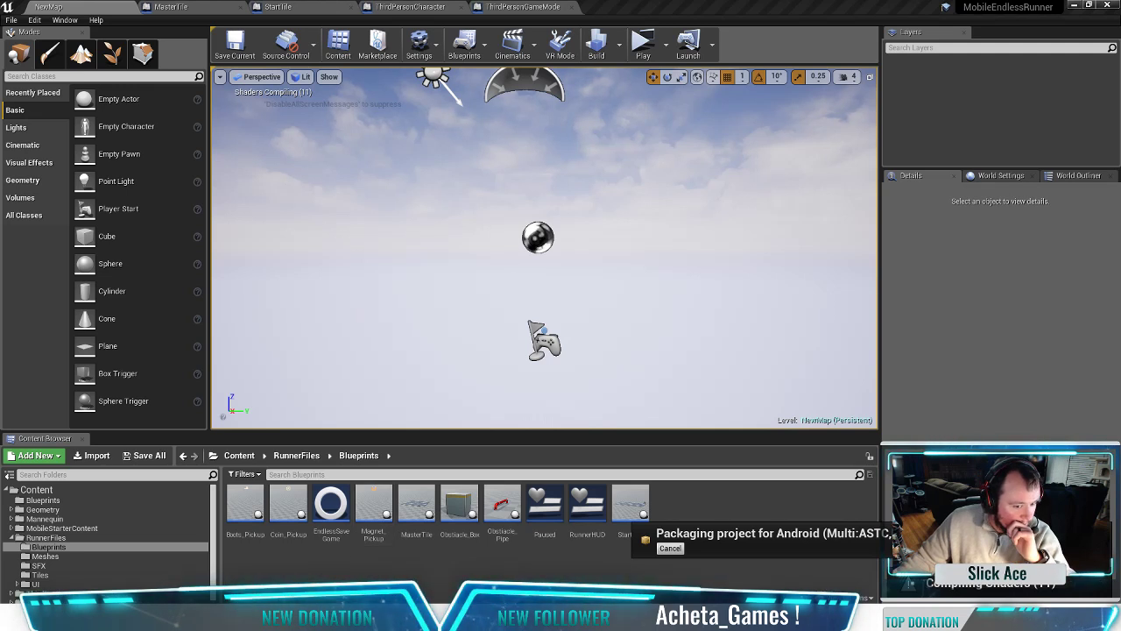
pyautogui.moveTo(330, 620)
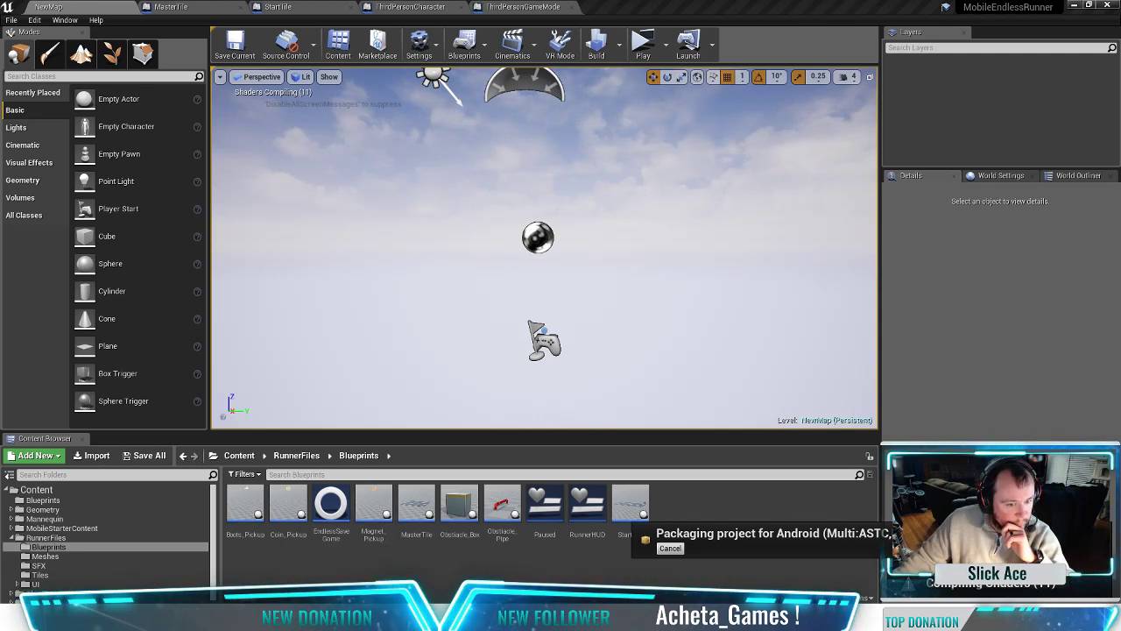
pyautogui.rightClick(329, 622)
pyautogui.click(319, 560)
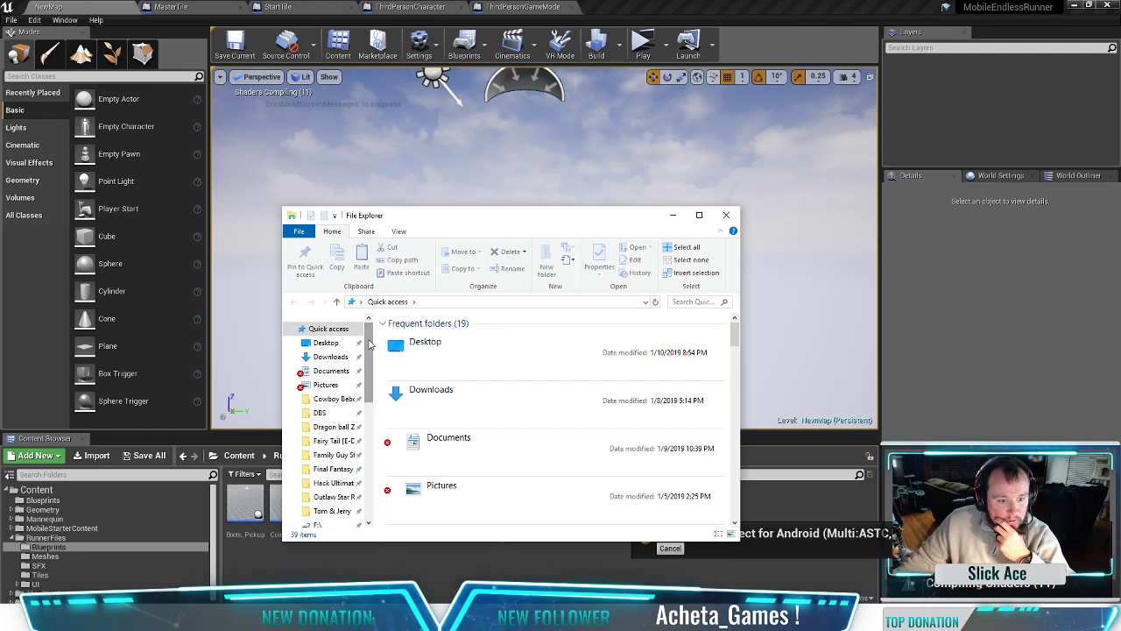
pyautogui.scroll(-5, 353, 490)
pyautogui.scroll(-1, 351, 487)
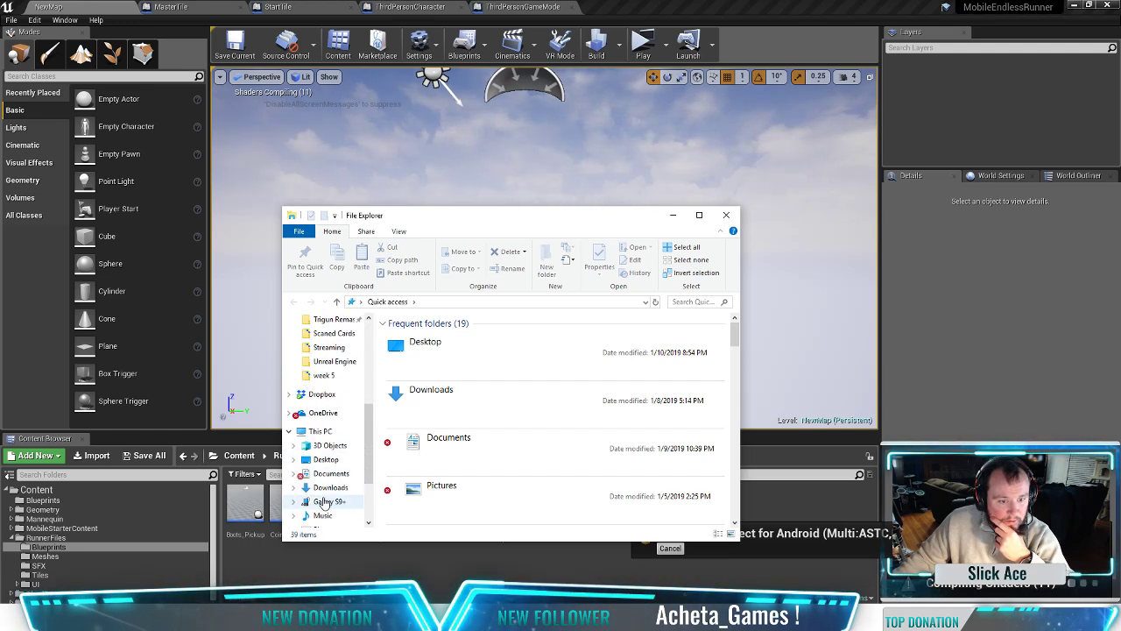
pyautogui.scroll(-1, 338, 416)
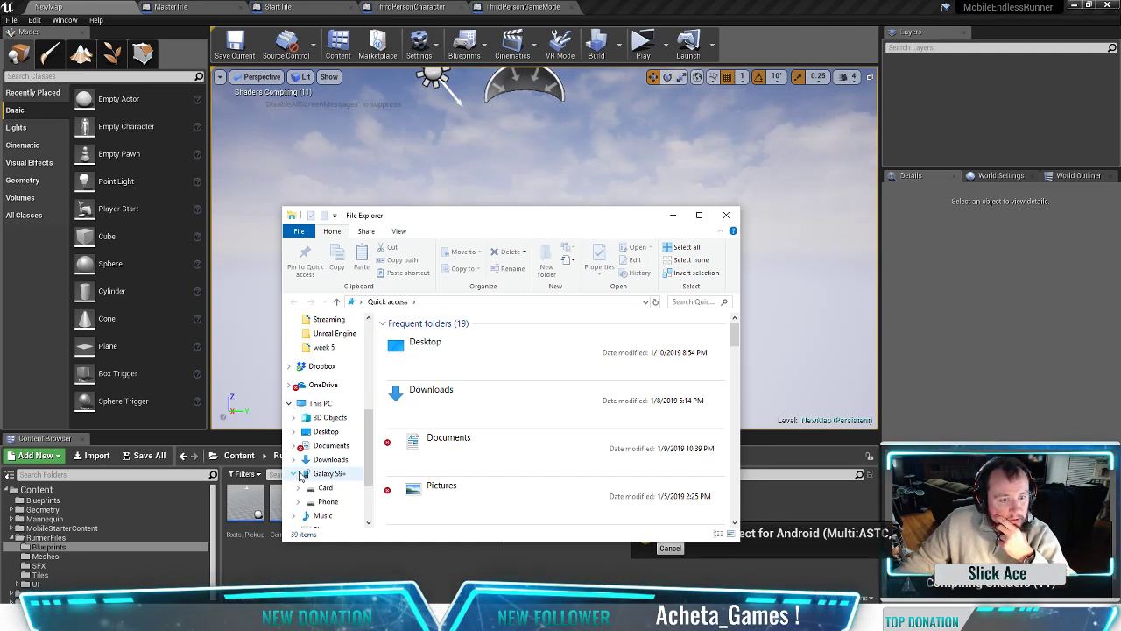
pyautogui.doubleClick(320, 474)
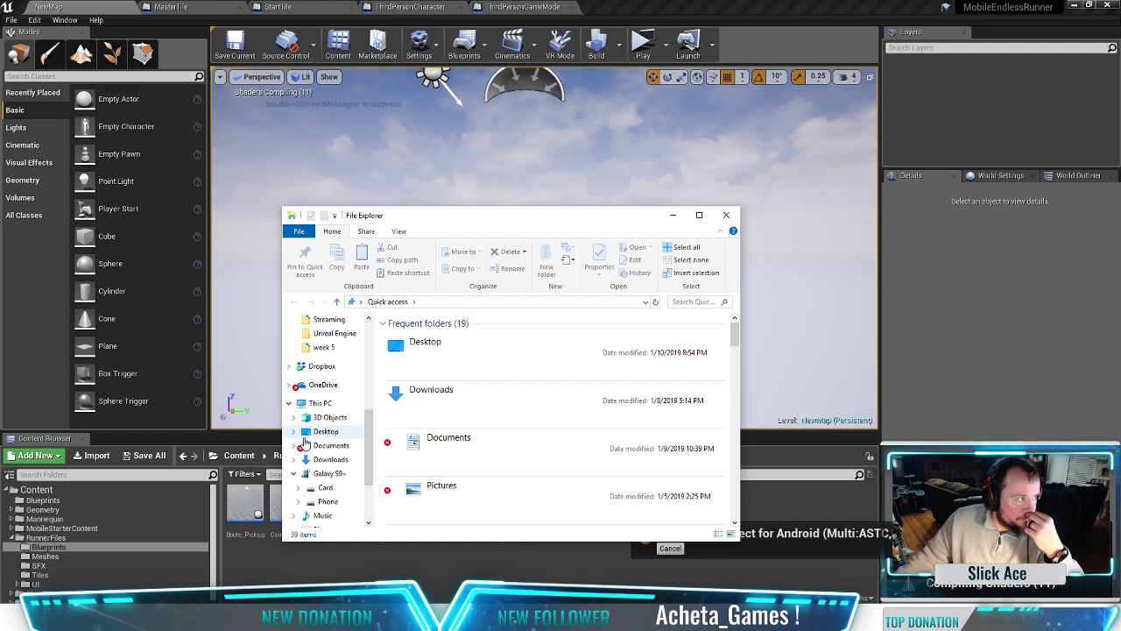
pyautogui.click(911, 280)
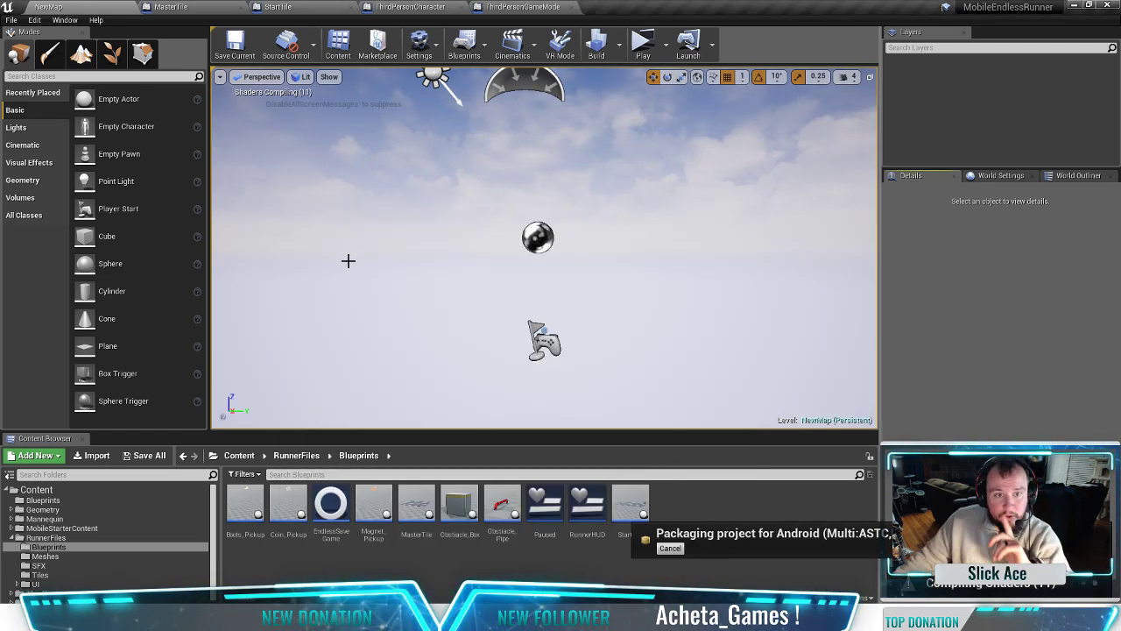
# Step: Open the ThirdPersonCharacter blueprint's viewport and look through its default properties
pyautogui.click(412, 7)
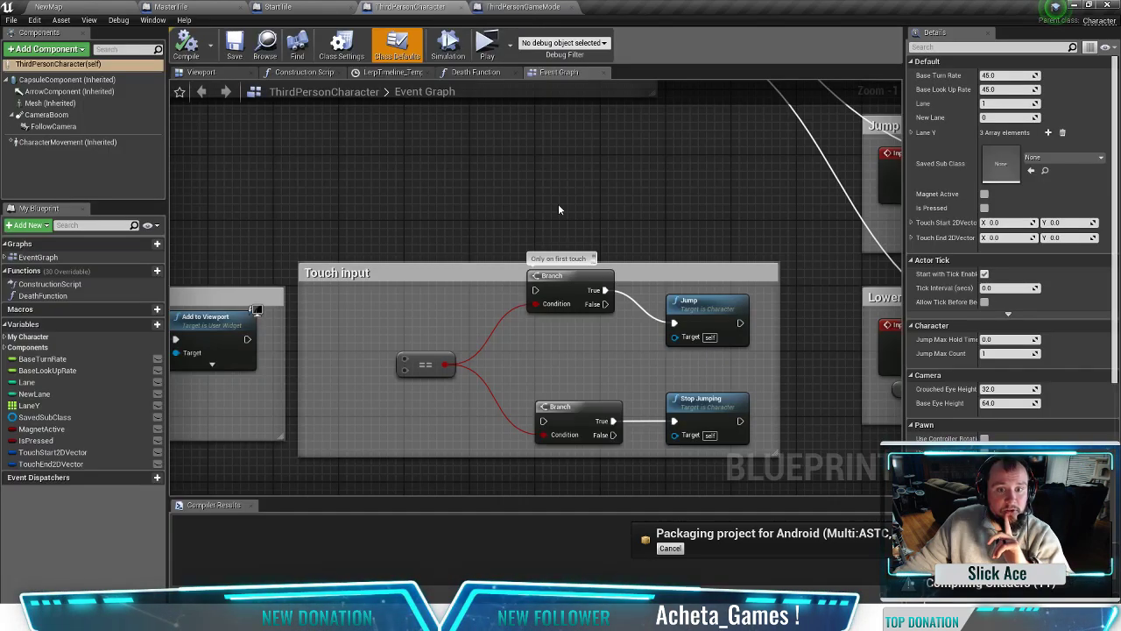
pyautogui.click(207, 71)
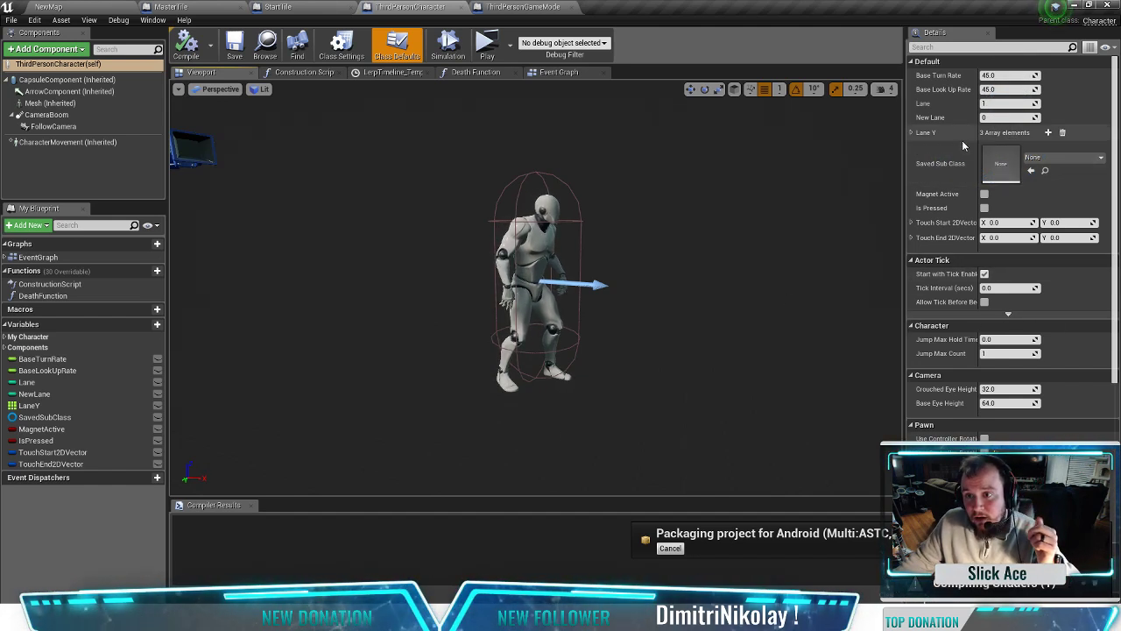
pyautogui.scroll(-1, 970, 147)
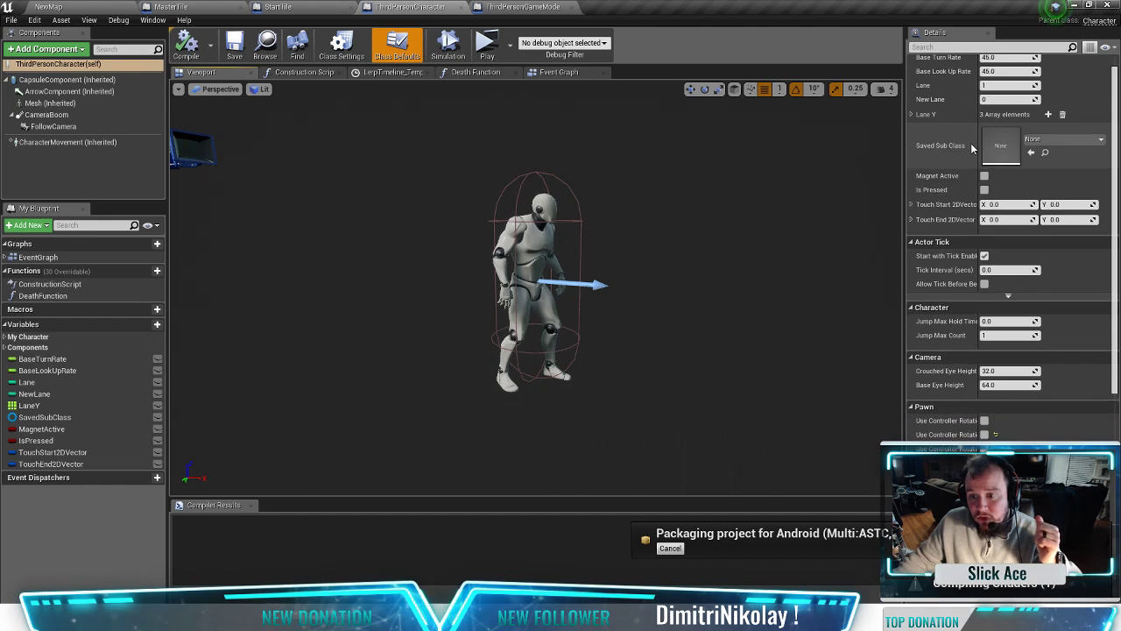
# Step: Check the ThirdPersonCharacter's inherited Mesh component and its details, and return to the NewMap level
pyautogui.click(49, 102)
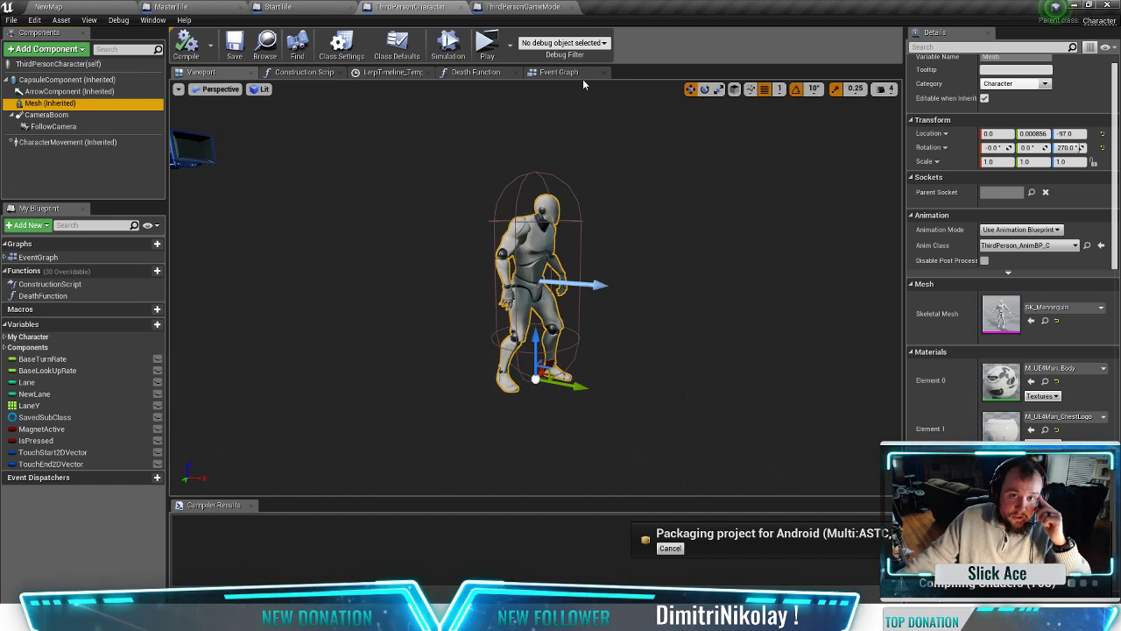
pyautogui.click(61, 11)
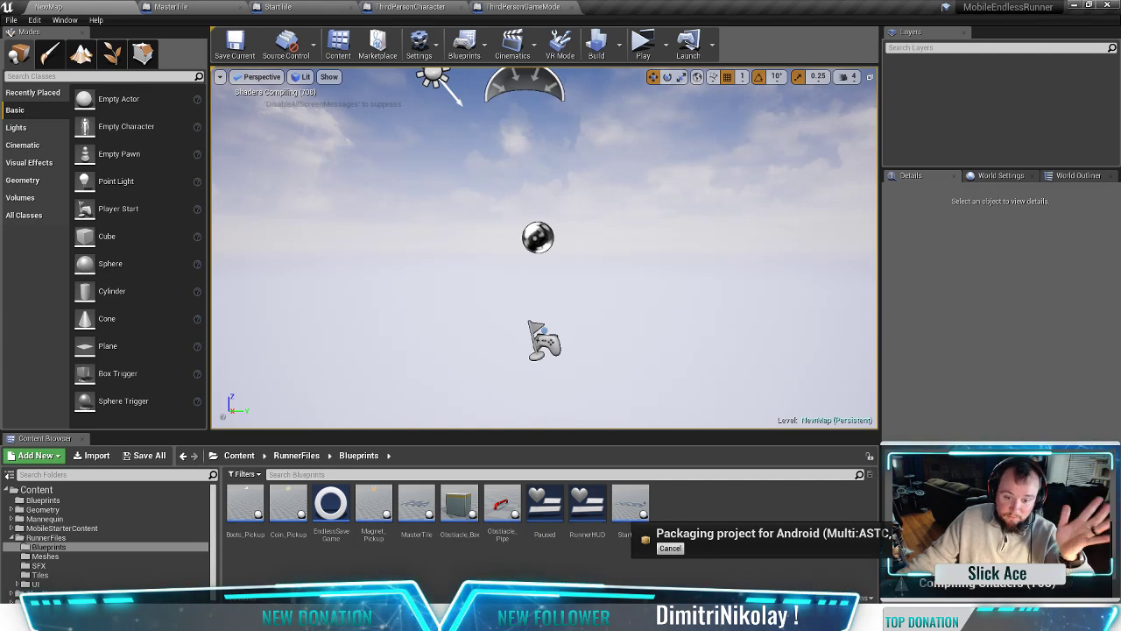
# Step: Switch to the browser and open the video list of the Virtus Learning Hub / Creative Tutorials channel on YouTube
pyautogui.hotkey('alt', 'Tab')
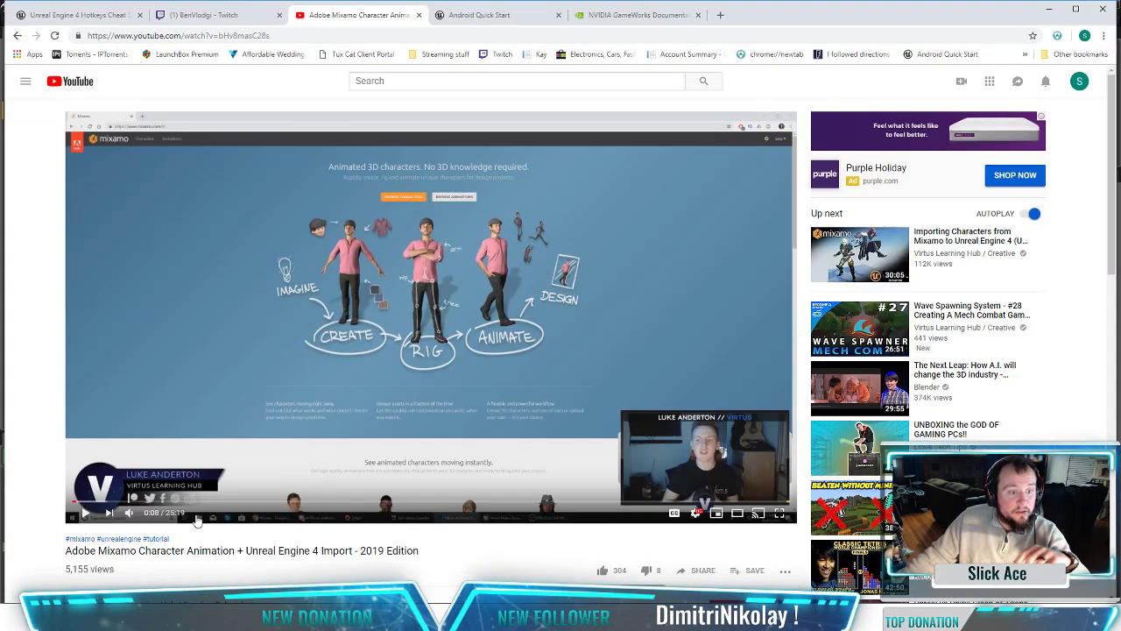
pyautogui.scroll(-2, 196, 520)
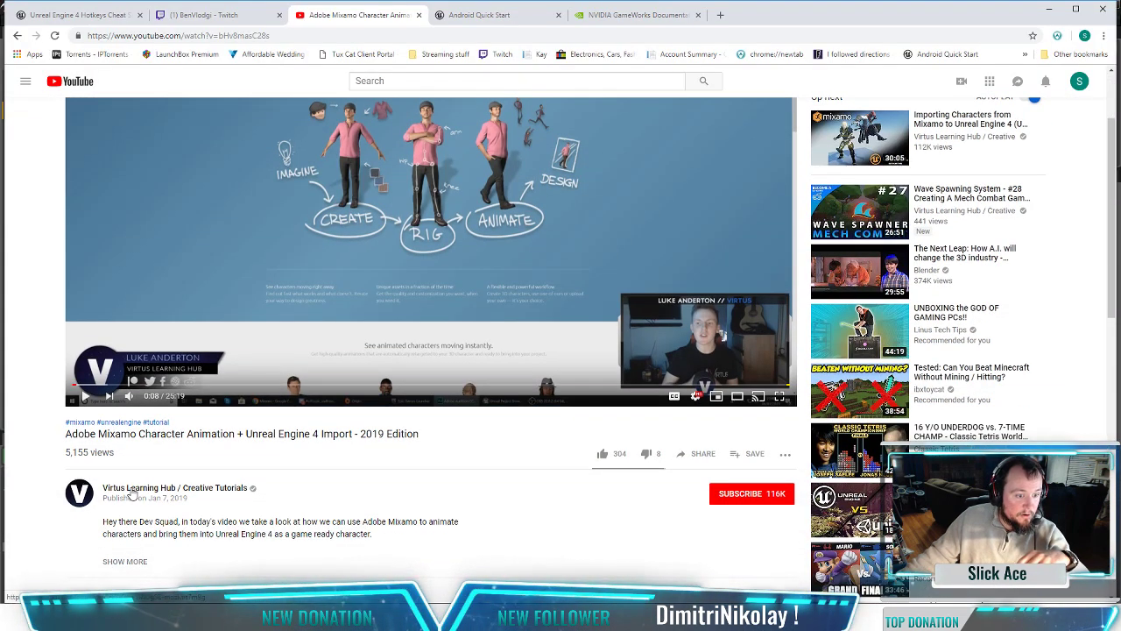
pyautogui.click(140, 495)
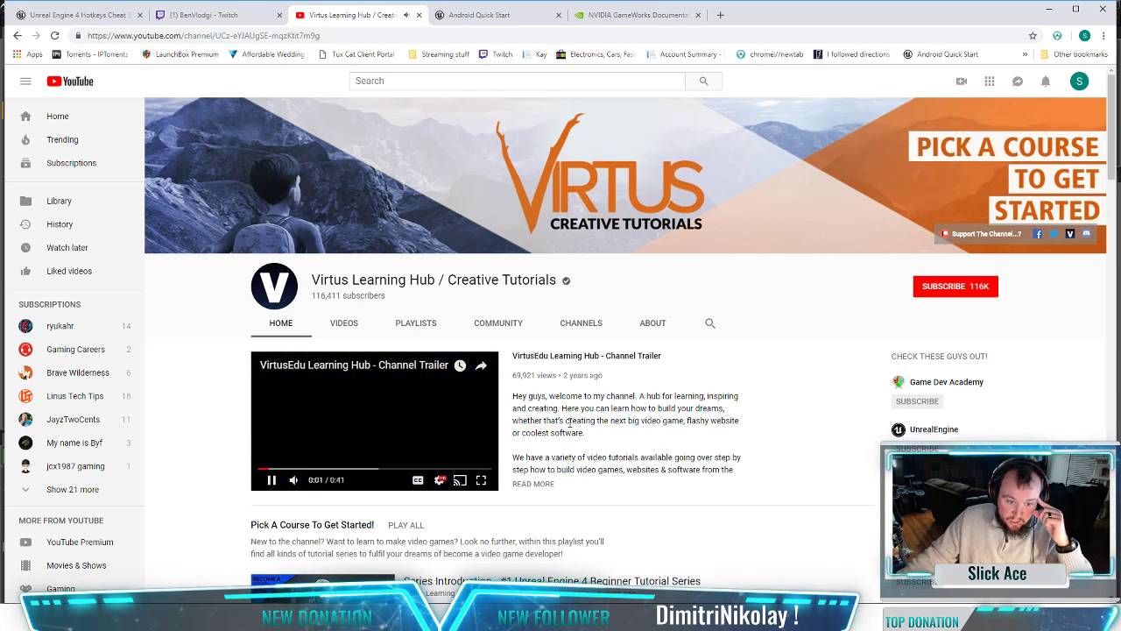
pyautogui.click(343, 324)
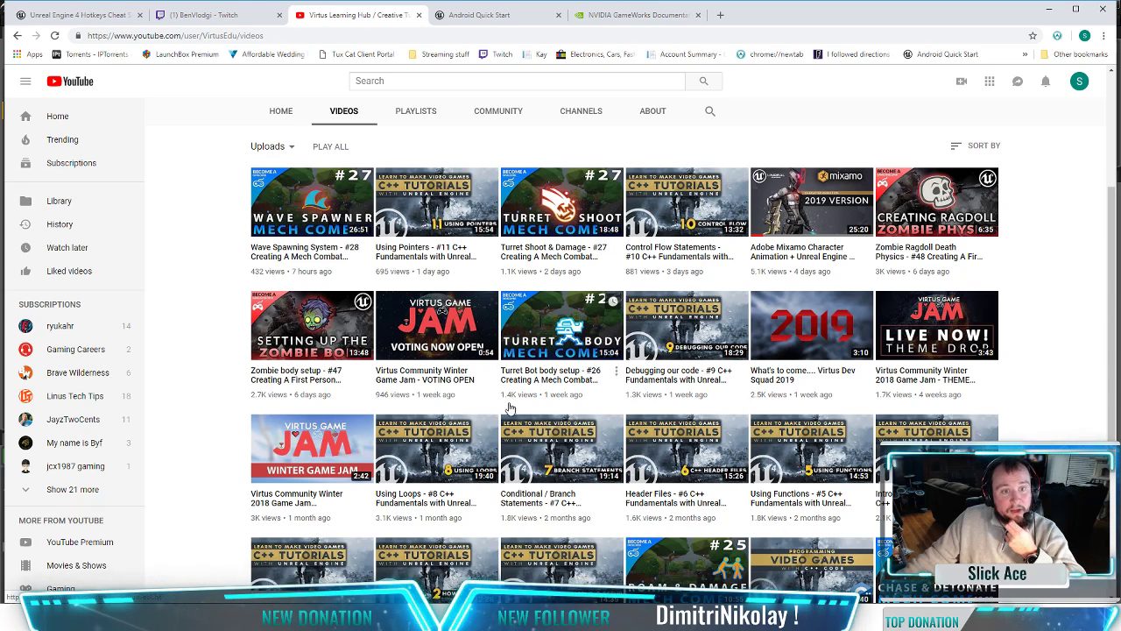
# Step: Switch back to Unreal Editor, play-test the runner level in a new window, and end the preview
pyautogui.hotkey('alt', 'Tab')
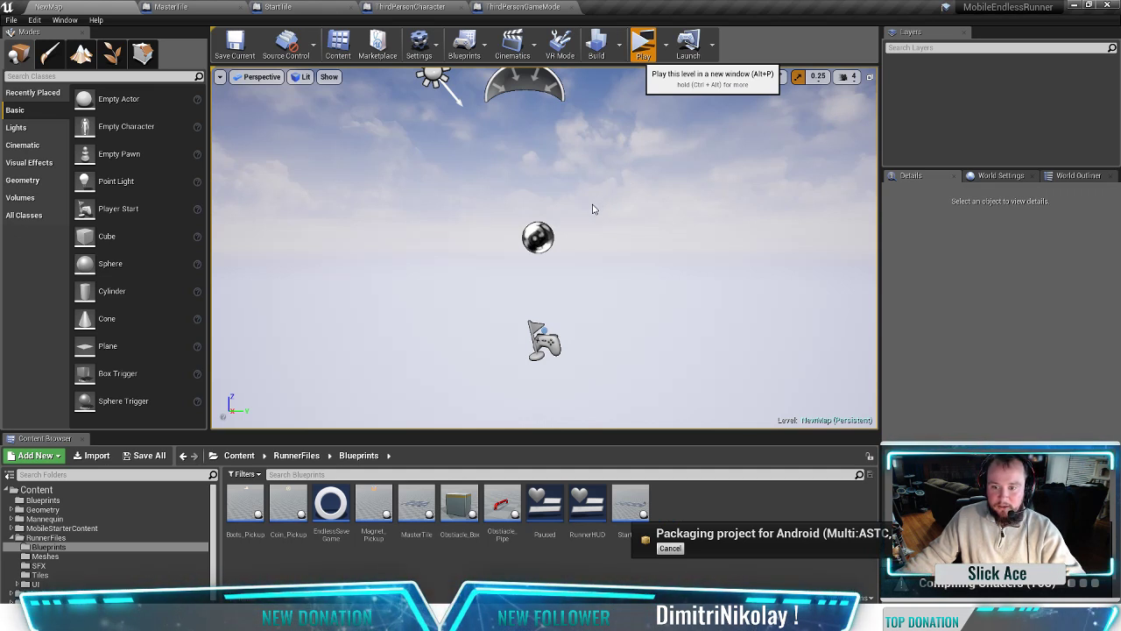
pyautogui.hotkey('alt', 'p')
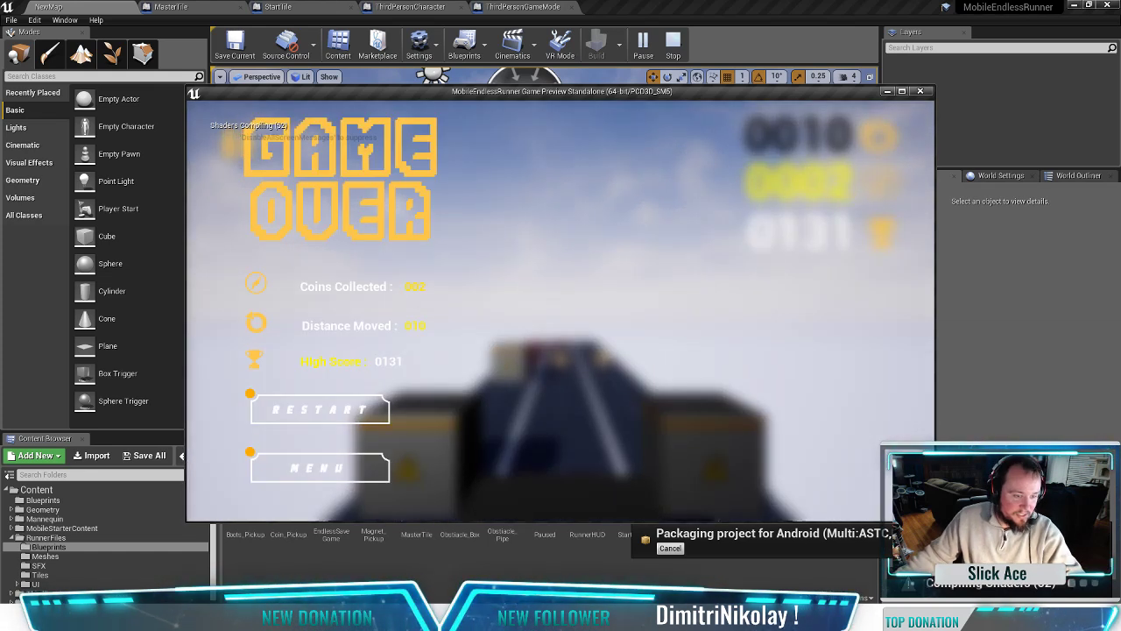
pyautogui.press('Escape')
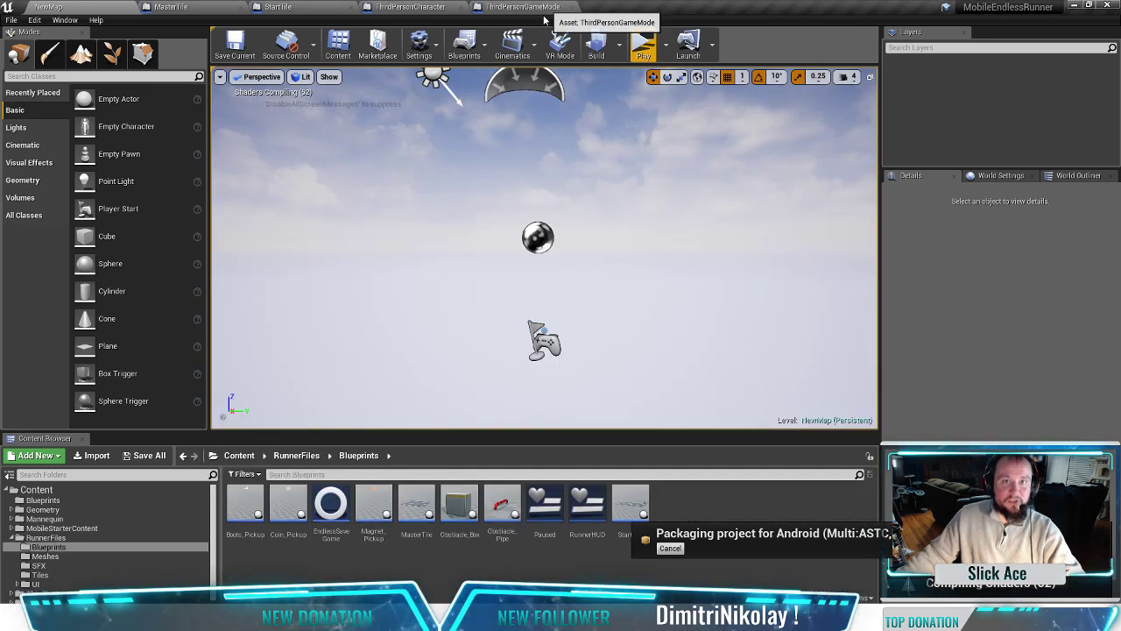
# Step: Open the MasterTile blueprint and examine its lanes, spawn arrows and trigger box in the viewport
pyautogui.click(311, 11)
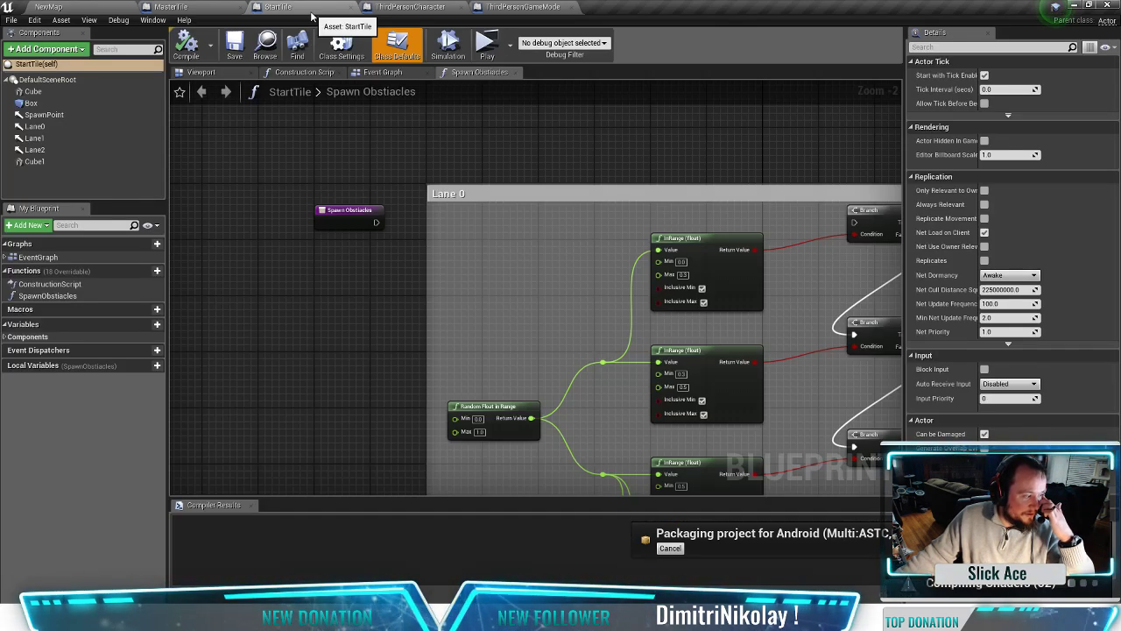
pyautogui.click(171, 7)
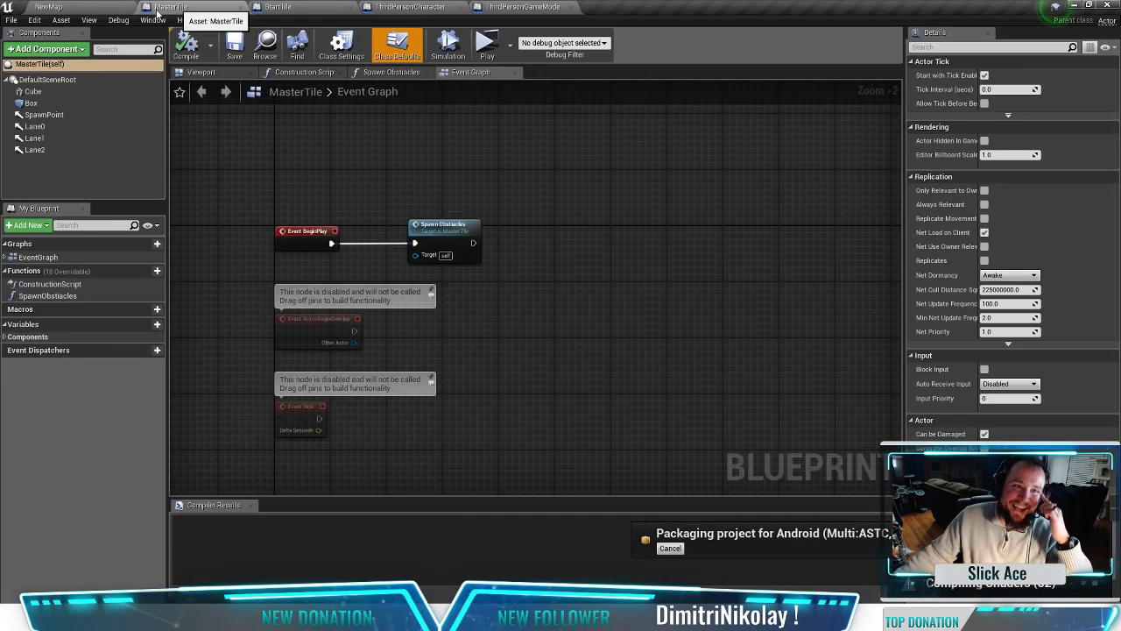
pyautogui.click(48, 7)
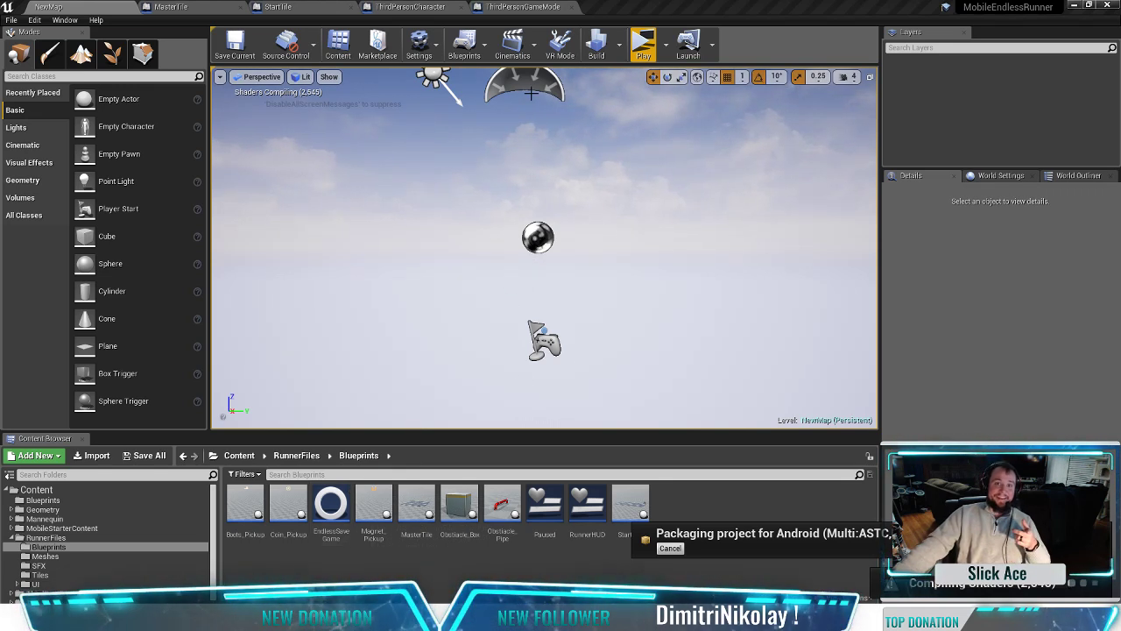
pyautogui.click(210, 7)
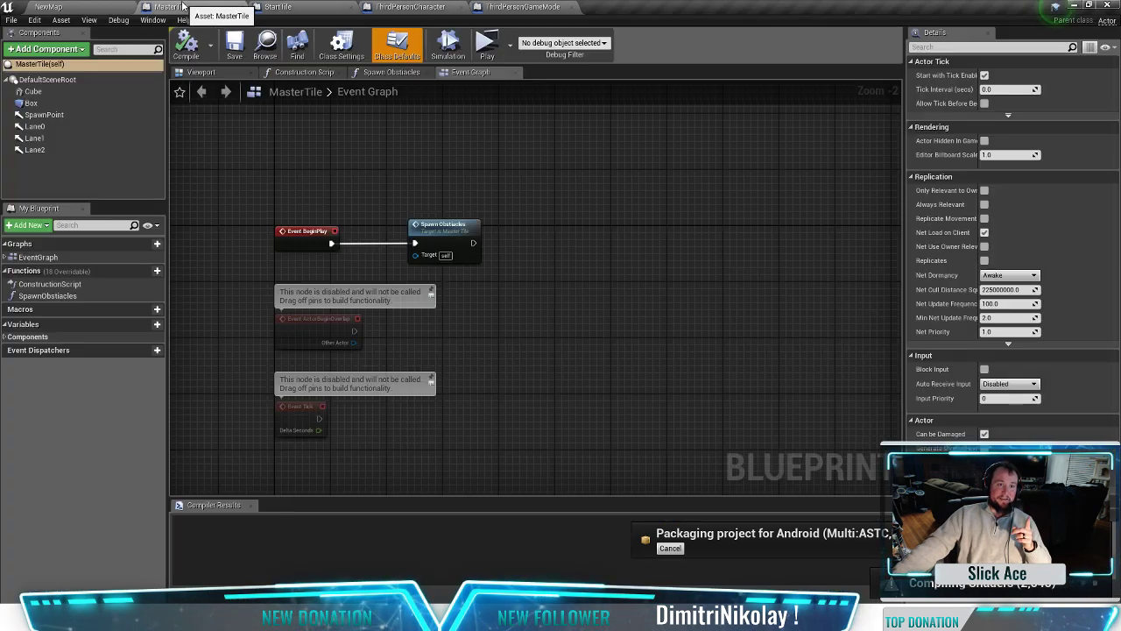
pyautogui.click(203, 76)
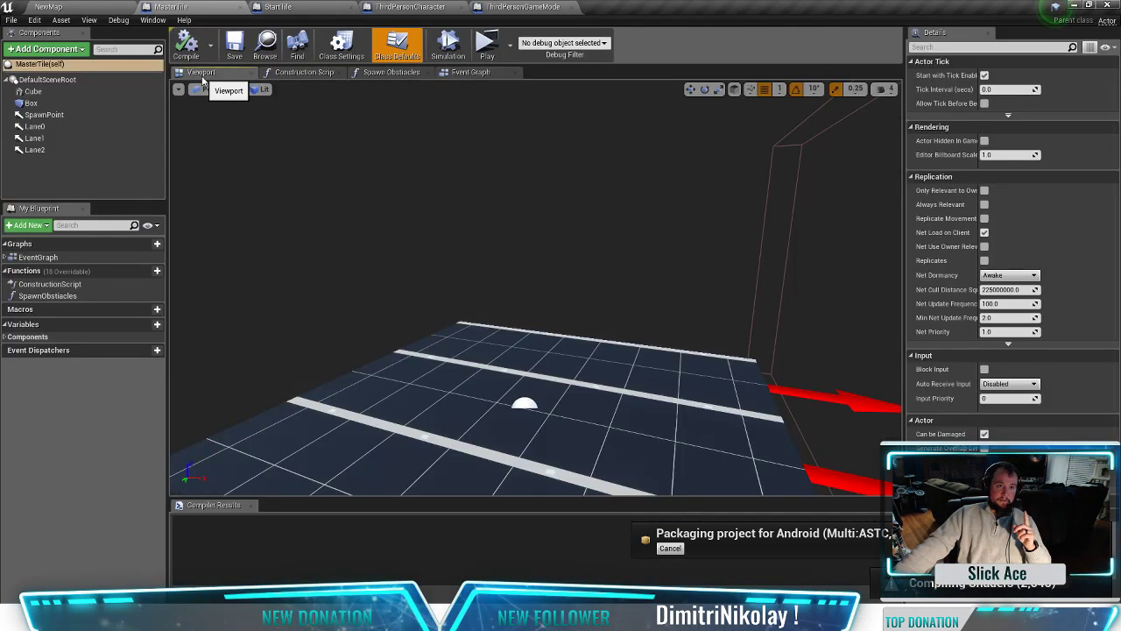
pyautogui.moveTo(525, 262); pyautogui.dragTo(651, 298, button='right')
pyautogui.press('s')
pyautogui.moveTo(501, 240)
pyautogui.mouseDown(button='right')
pyautogui.moveTo(543, 211)
pyautogui.moveTo(500, 240)
pyautogui.mouseUp(button='right')
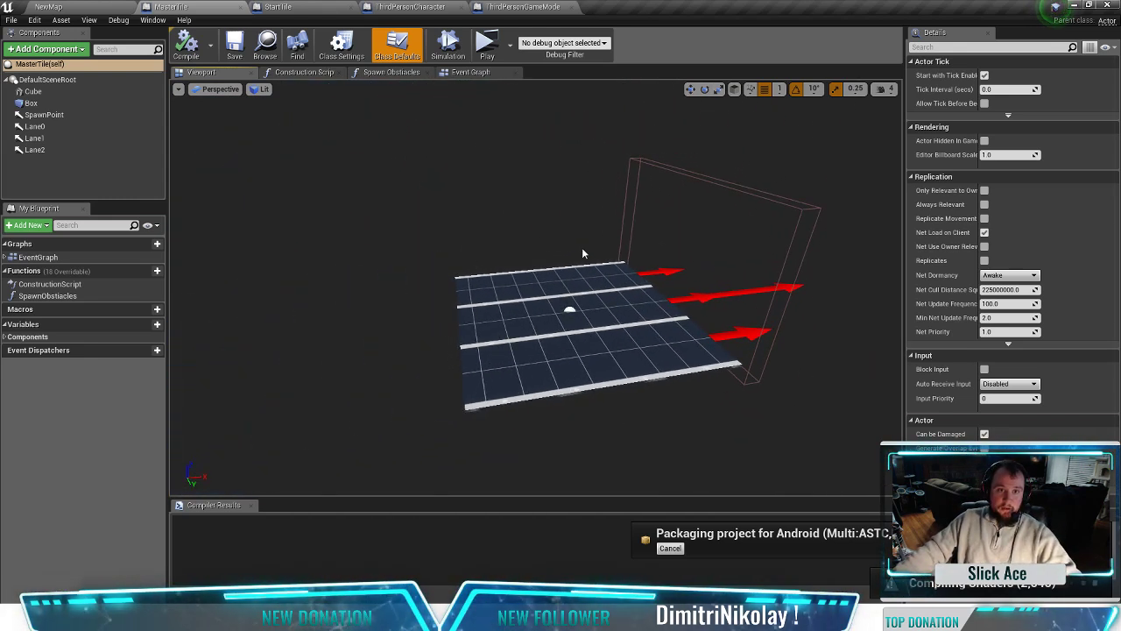
# Step: Look through MasterTile's Spawn Obstacles function, including the Lane 0 and Lane 1 node groups
pyautogui.click(408, 75)
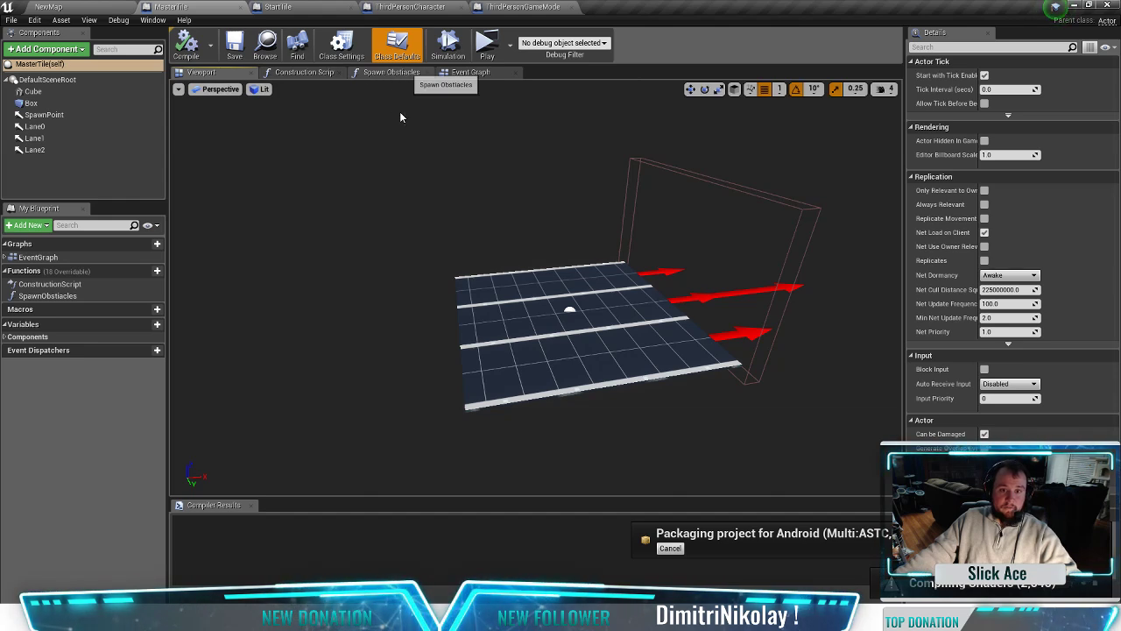
pyautogui.scroll(3, 499, 185)
pyautogui.scroll(3, 480, 276)
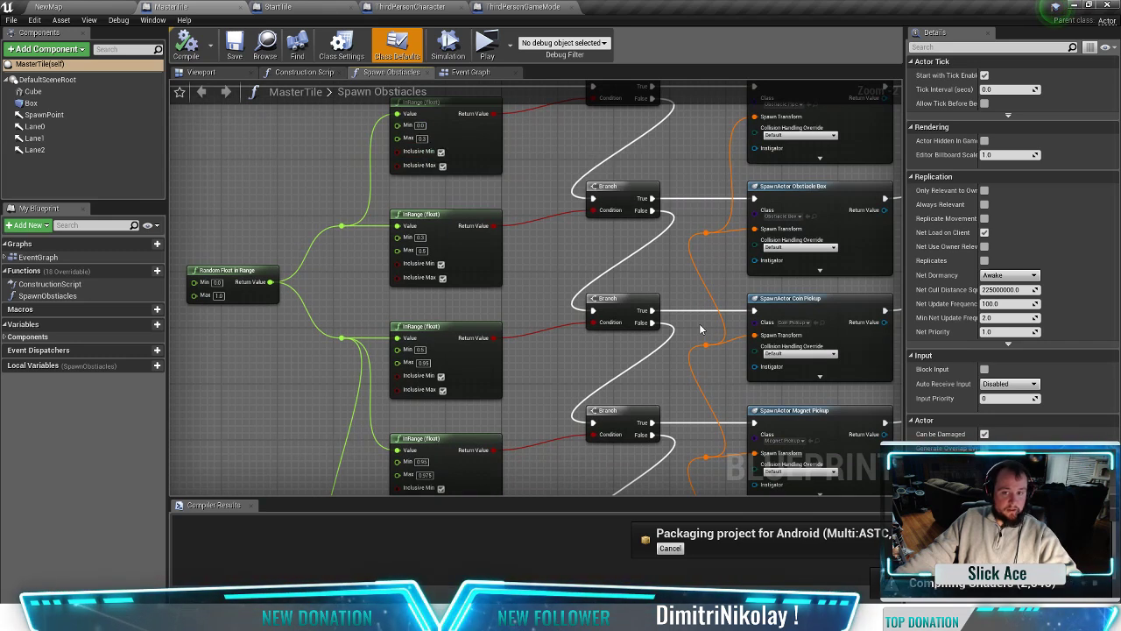
pyautogui.moveTo(705, 316); pyautogui.dragTo(618, 316, button='right')
pyautogui.moveTo(588, 386); pyautogui.dragTo(566, 349, button='right')
pyautogui.scroll(-3, 566, 348)
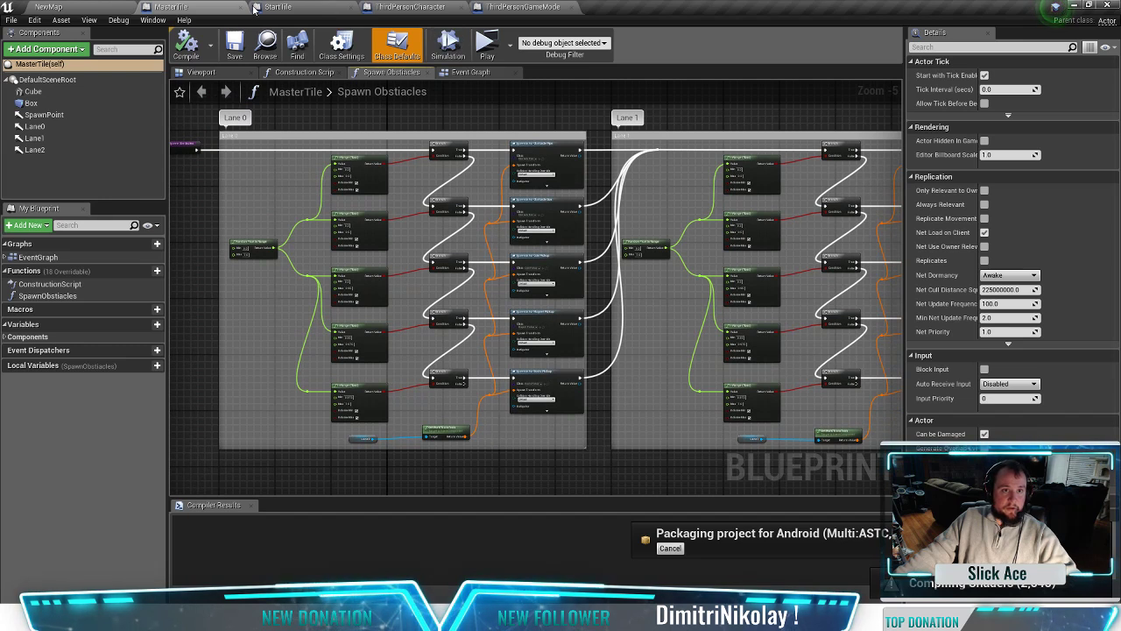
# Step: Locate the Spawn Start Tile call in ThirdPersonGameMode's event graph and inspect the StartTile blueprint in its viewport
pyautogui.click(483, 11)
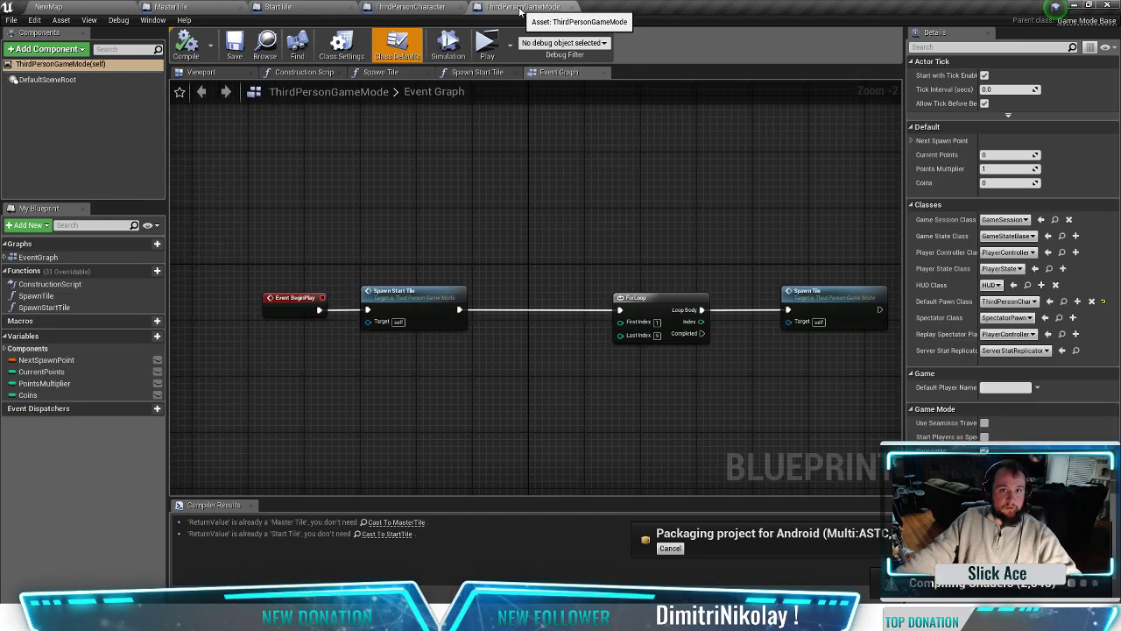
pyautogui.click(412, 299)
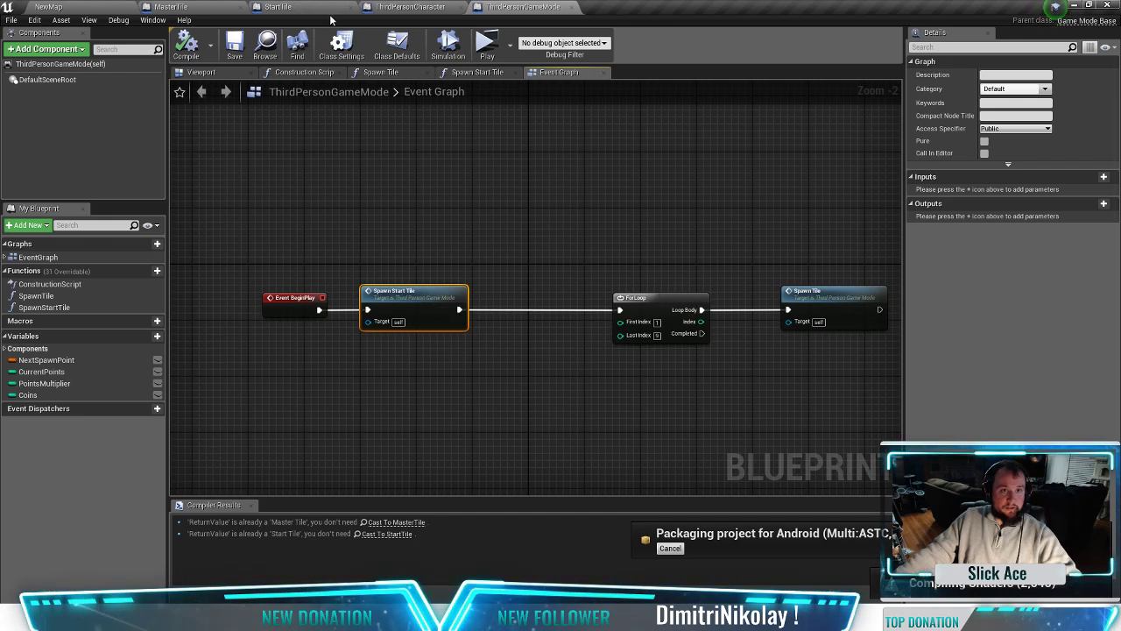
pyautogui.click(305, 8)
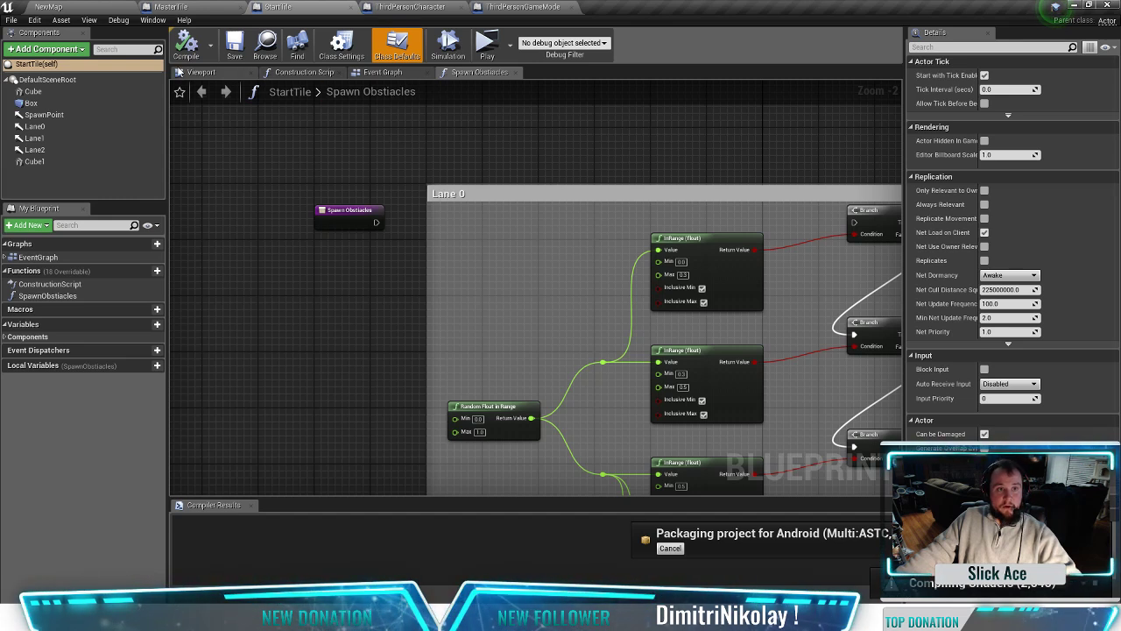
pyautogui.click(194, 73)
pyautogui.moveTo(690, 236)
pyautogui.mouseDown(button='right')
pyautogui.moveTo(587, 259)
pyautogui.moveTo(690, 235)
pyautogui.mouseUp(button='right')
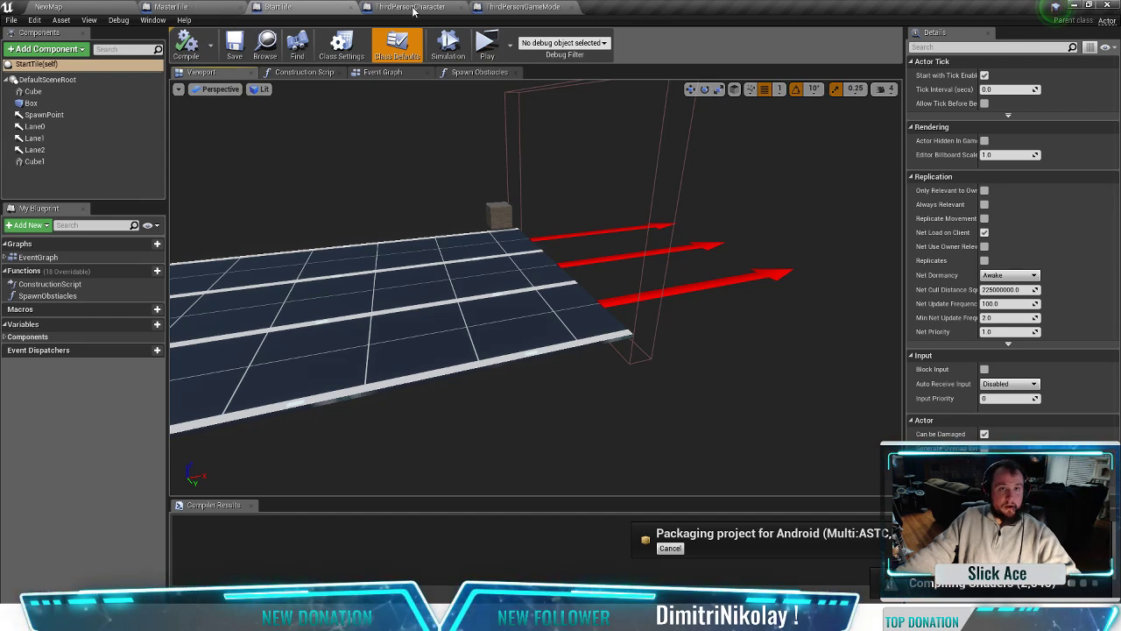
# Step: Review ThirdPersonGameMode's event graph and its Spawn Tile and Spawn Start Tile functions
pyautogui.click(521, 7)
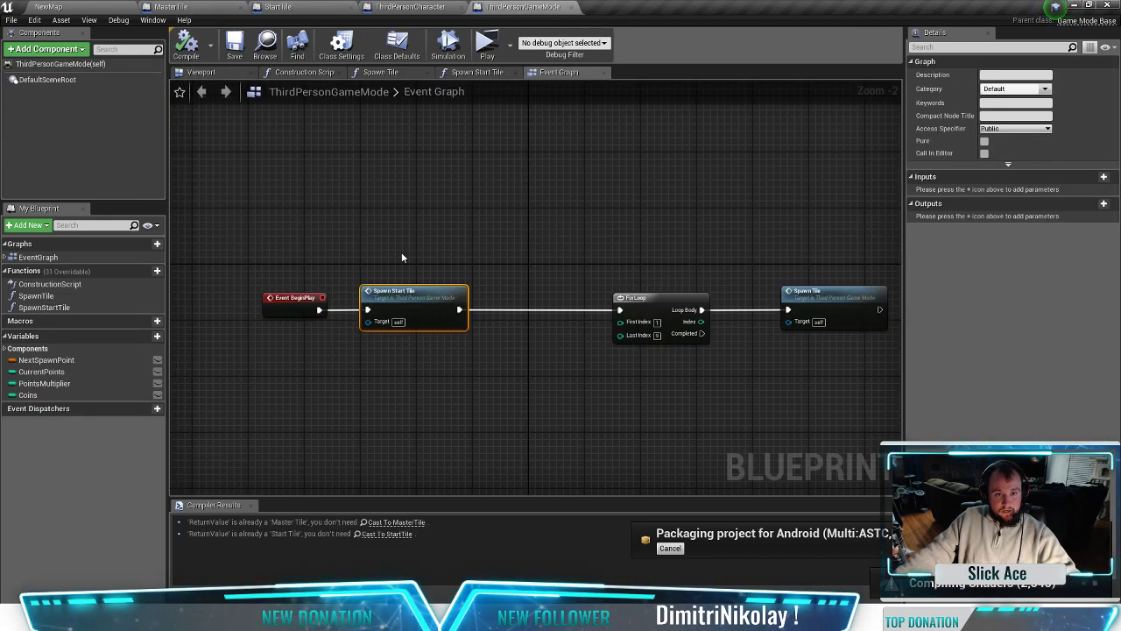
pyautogui.moveTo(598, 296); pyautogui.dragTo(512, 295, button='right')
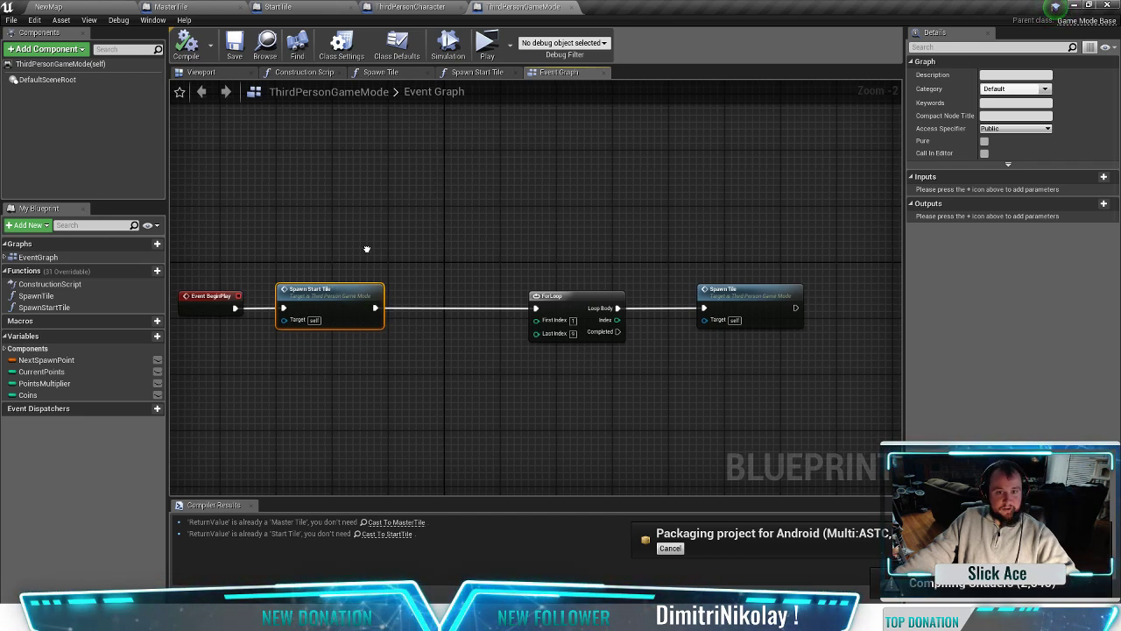
pyautogui.moveTo(368, 247); pyautogui.dragTo(420, 254, button='right')
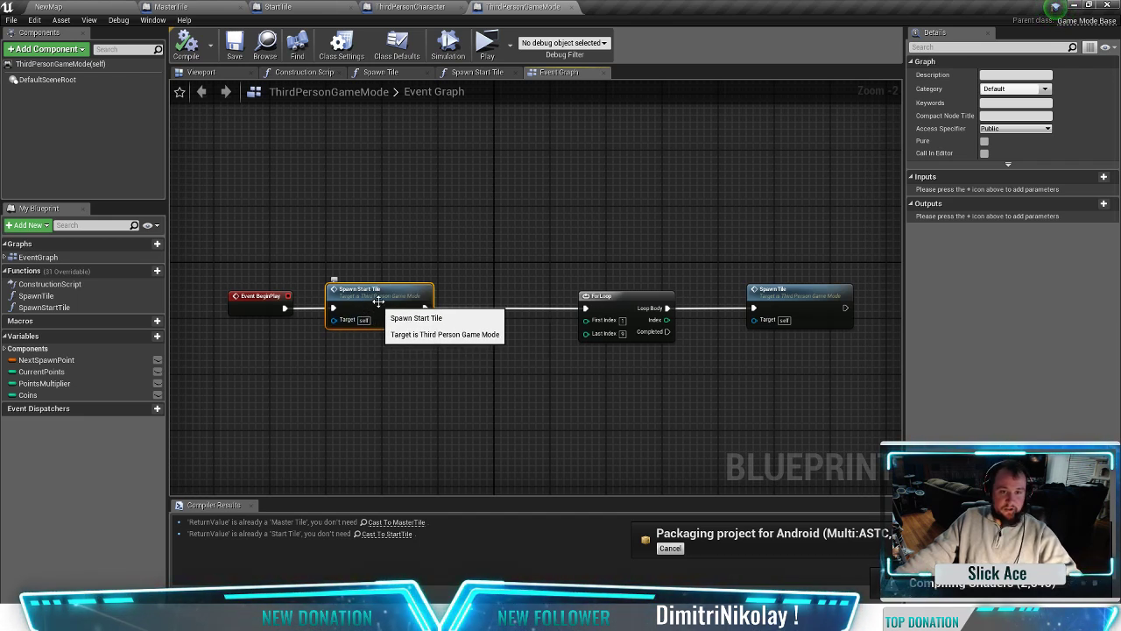
pyautogui.click(407, 77)
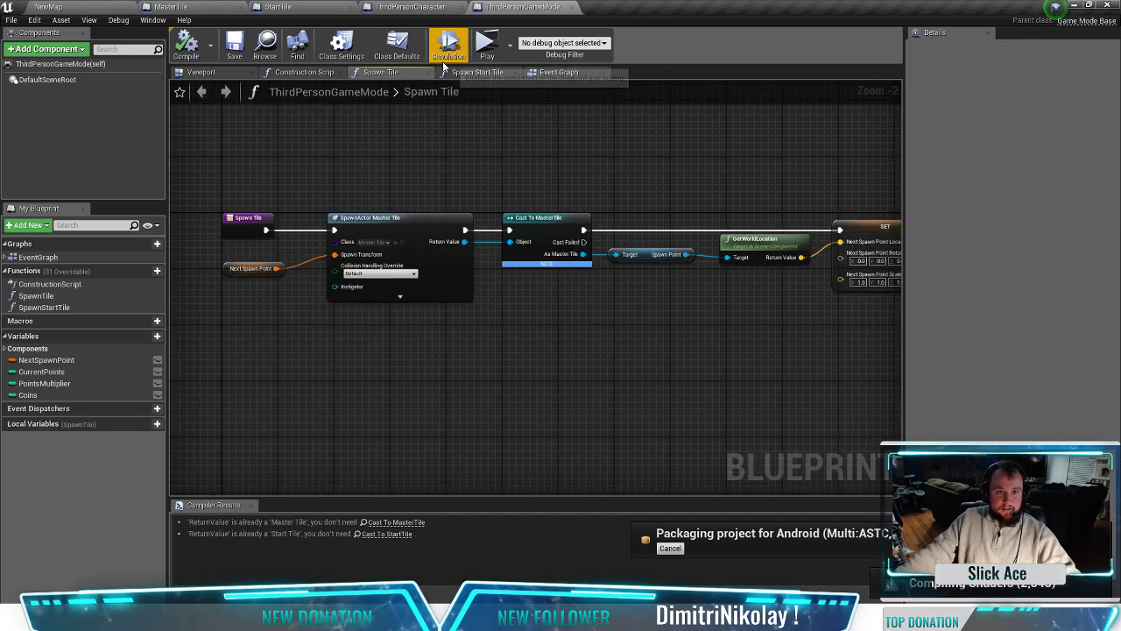
pyautogui.moveTo(412, 170); pyautogui.dragTo(489, 167, button='right')
pyautogui.moveTo(665, 153); pyautogui.dragTo(719, 179, button='right')
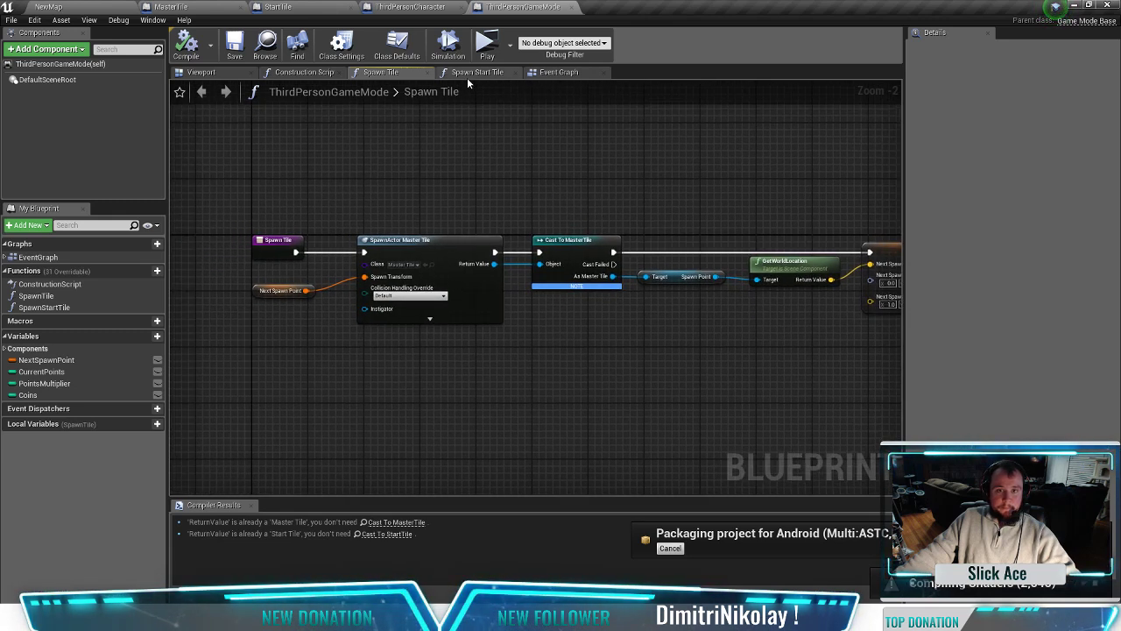
pyautogui.click(480, 76)
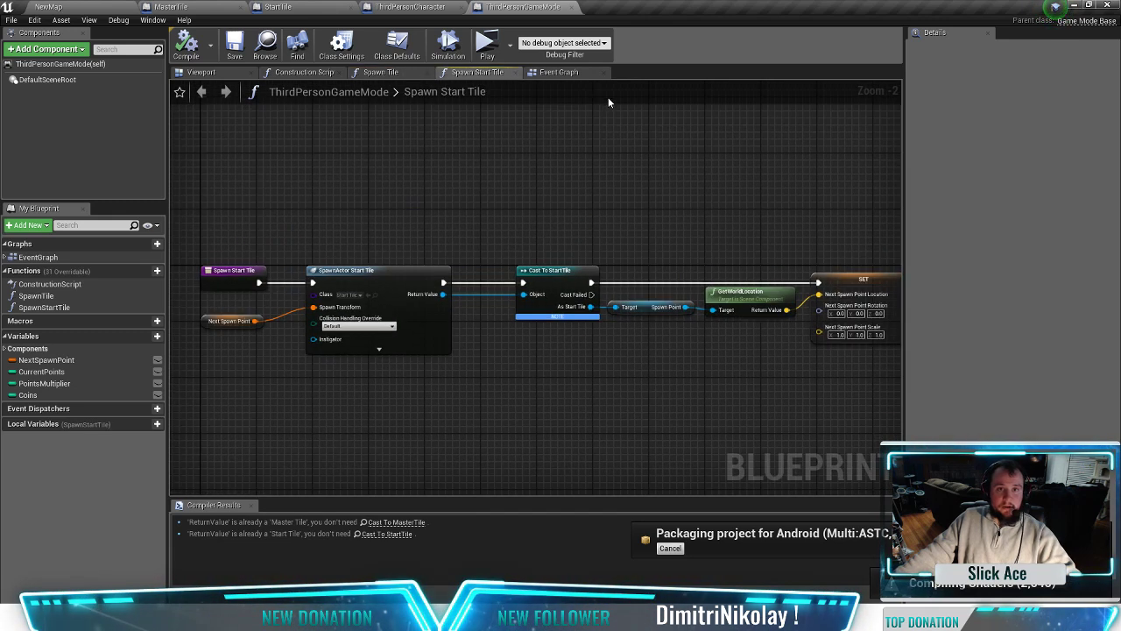
# Step: View the StartTile layout from another angle and compare it with MasterTile's Spawn Obstacles graph
pyautogui.click(427, 8)
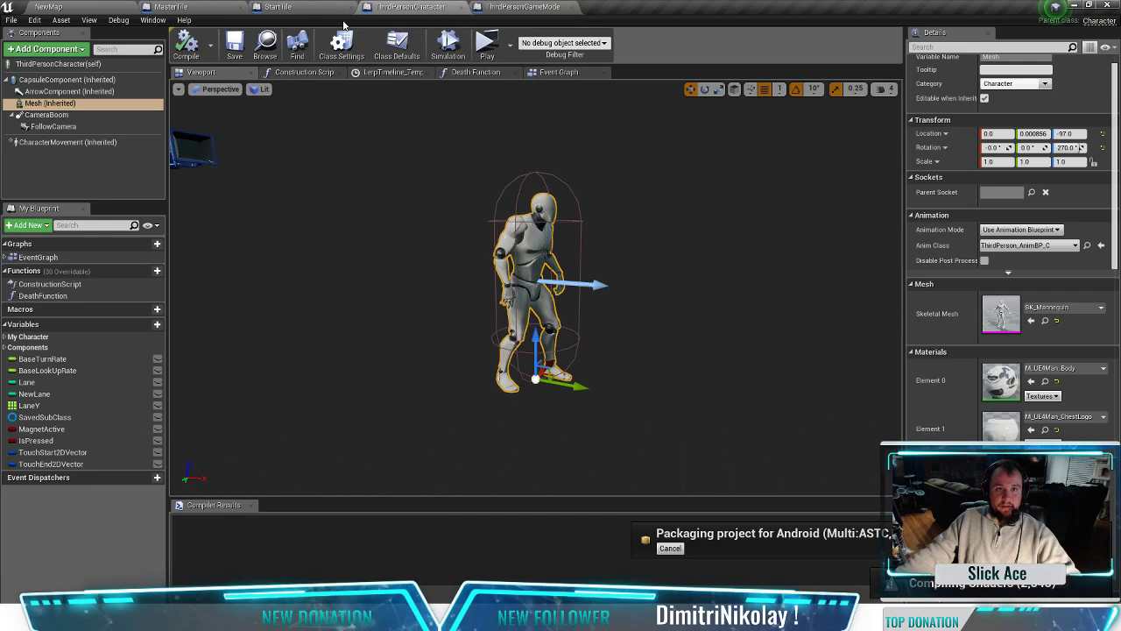
pyautogui.click(293, 7)
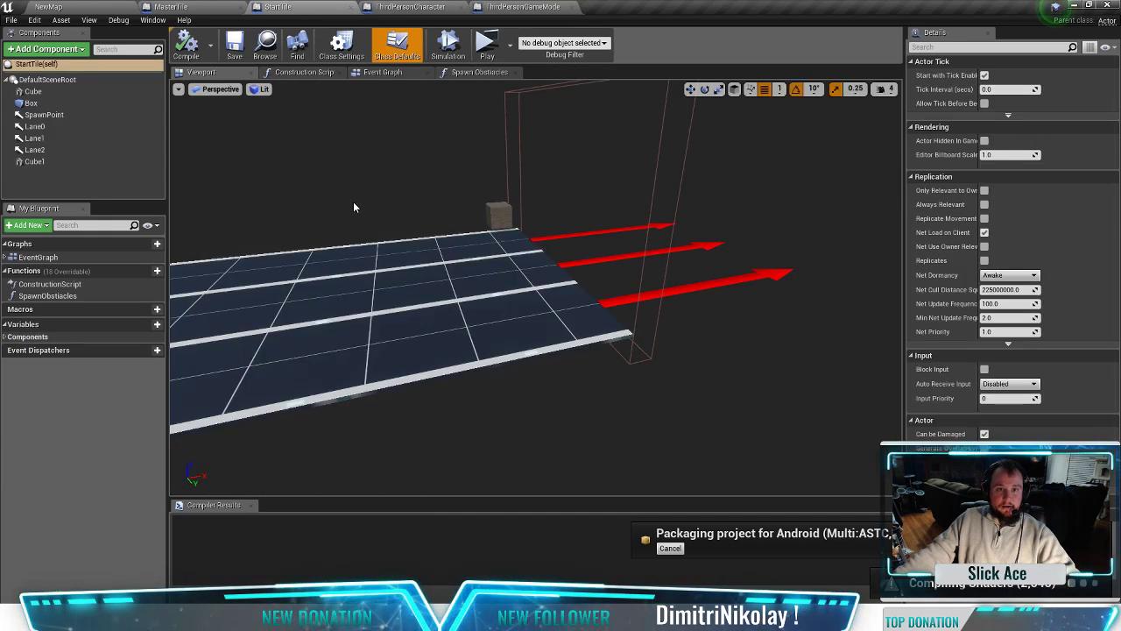
pyautogui.moveTo(359, 201); pyautogui.dragTo(263, 197, button='right')
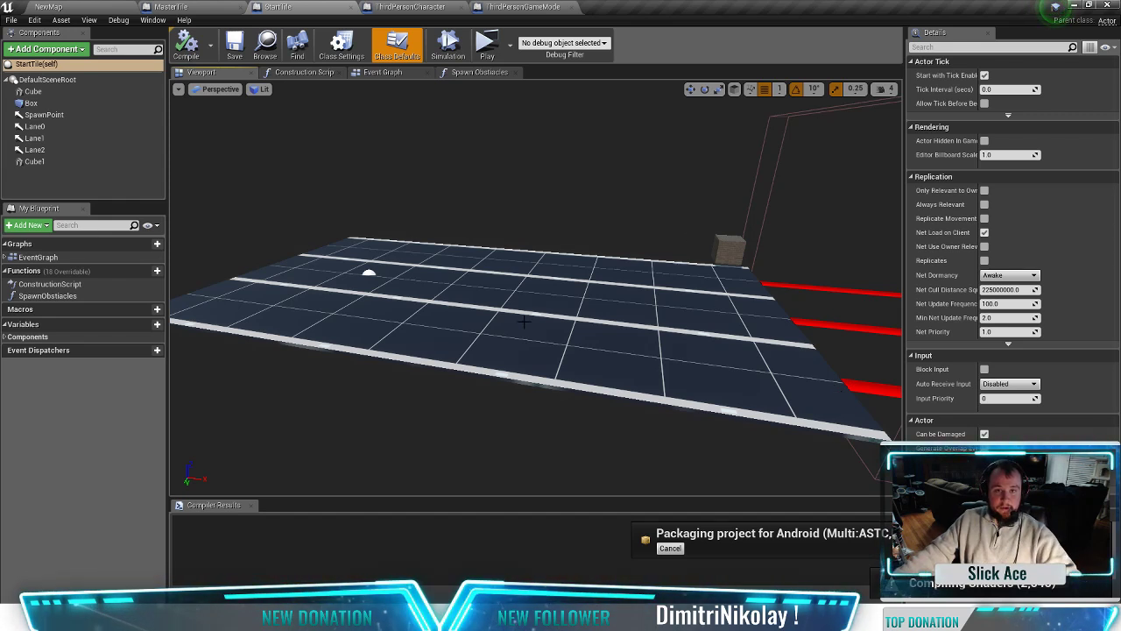
pyautogui.click(195, 7)
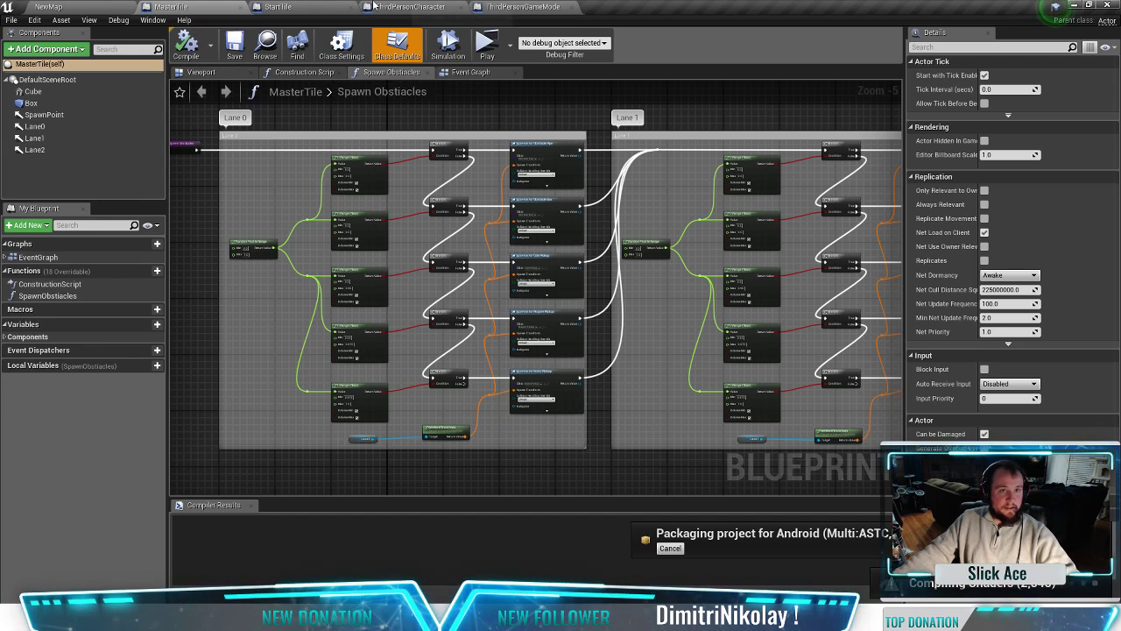
pyautogui.click(277, 7)
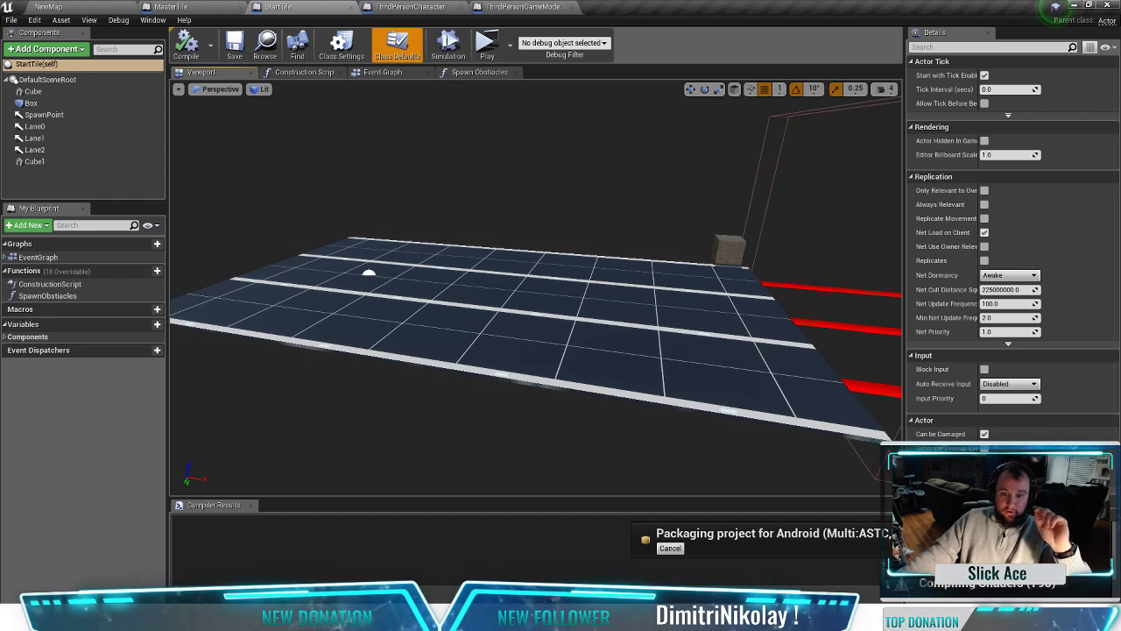
# Step: Open the LerpTimeline curve of the ThirdPersonCharacter blueprint
pyautogui.moveTo(558, 618)
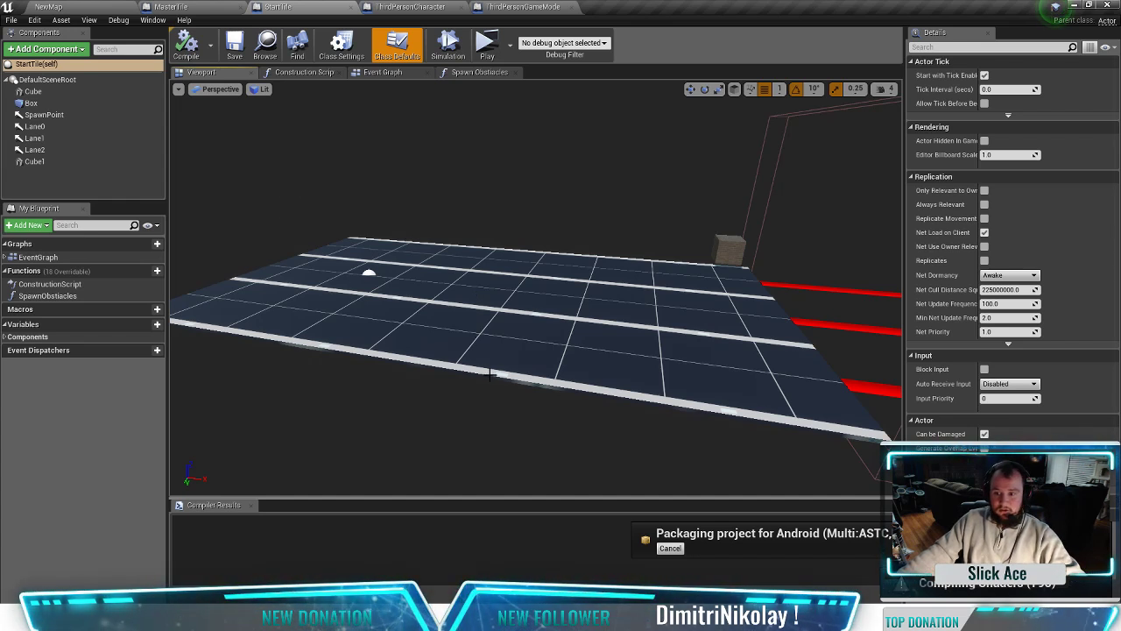
pyautogui.click(431, 9)
pyautogui.click(391, 72)
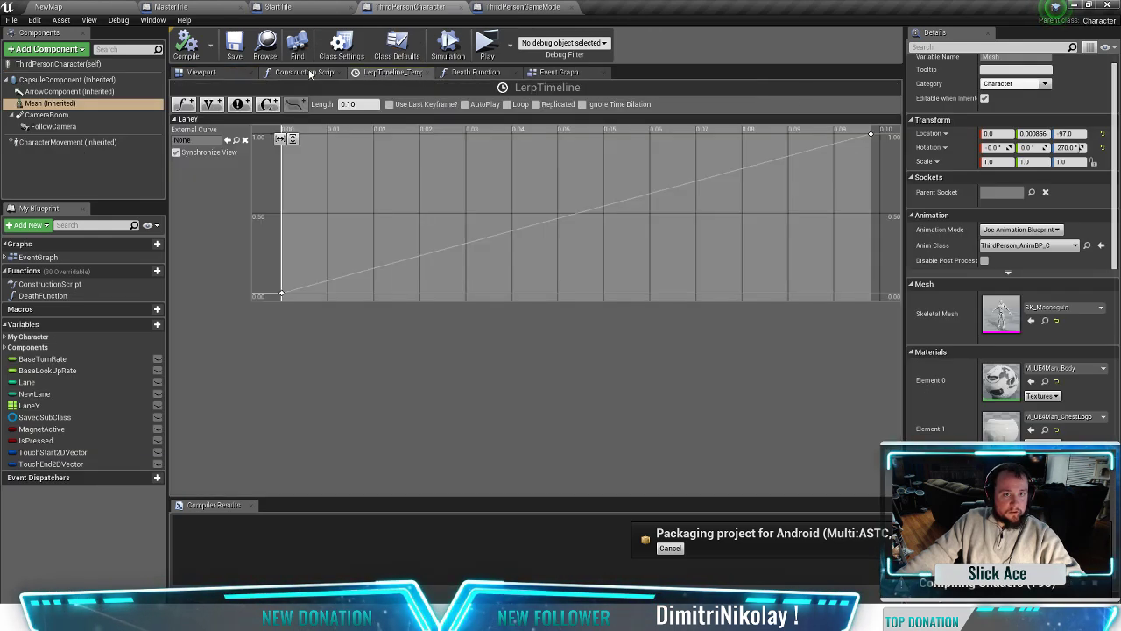
# Step: Examine the save-game section of ThirdPersonCharacter's Death Function, including the Load Game from Slot and Create Save Game Object branches
pyautogui.click(310, 74)
pyautogui.click(478, 76)
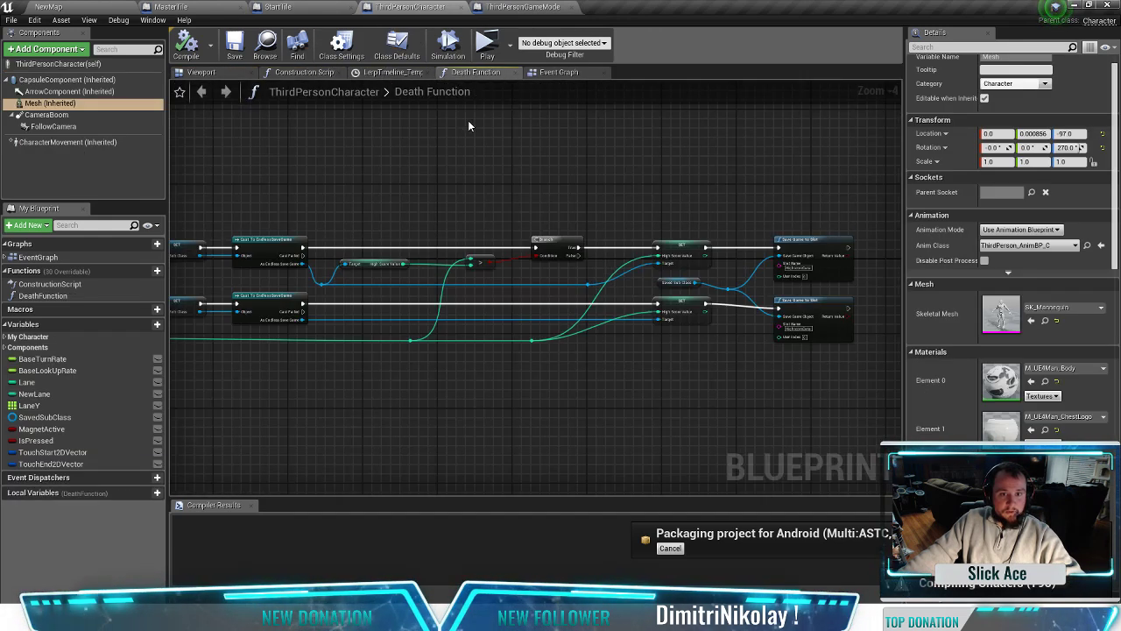
pyautogui.moveTo(609, 210); pyautogui.dragTo(767, 216, button='right')
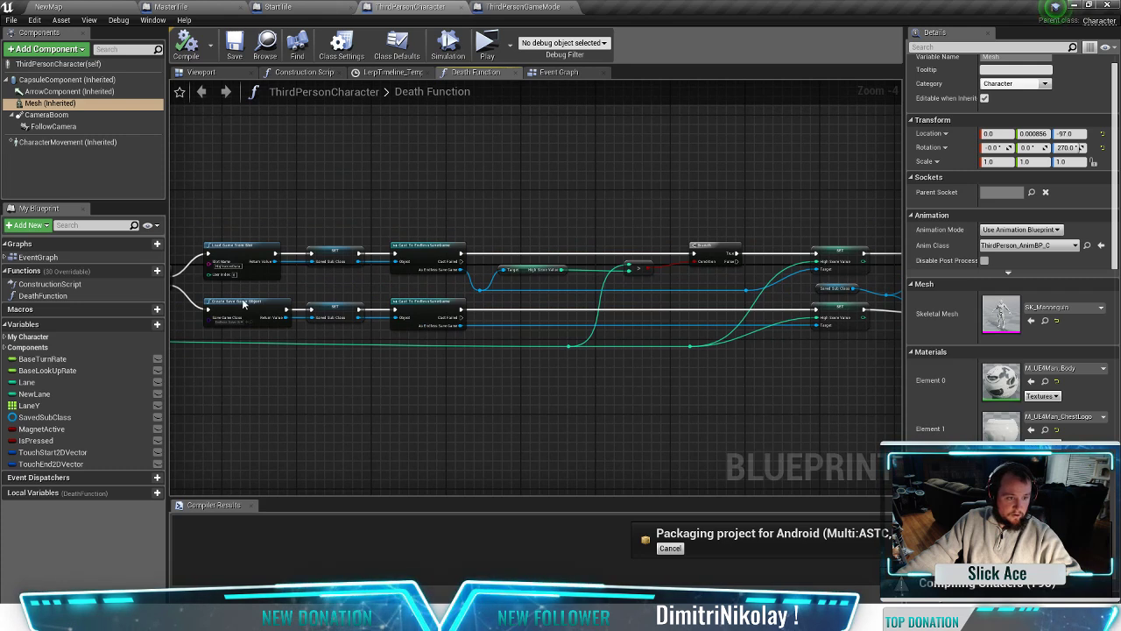
pyautogui.scroll(2, 266, 437)
pyautogui.moveTo(266, 437); pyautogui.dragTo(504, 493, button='right')
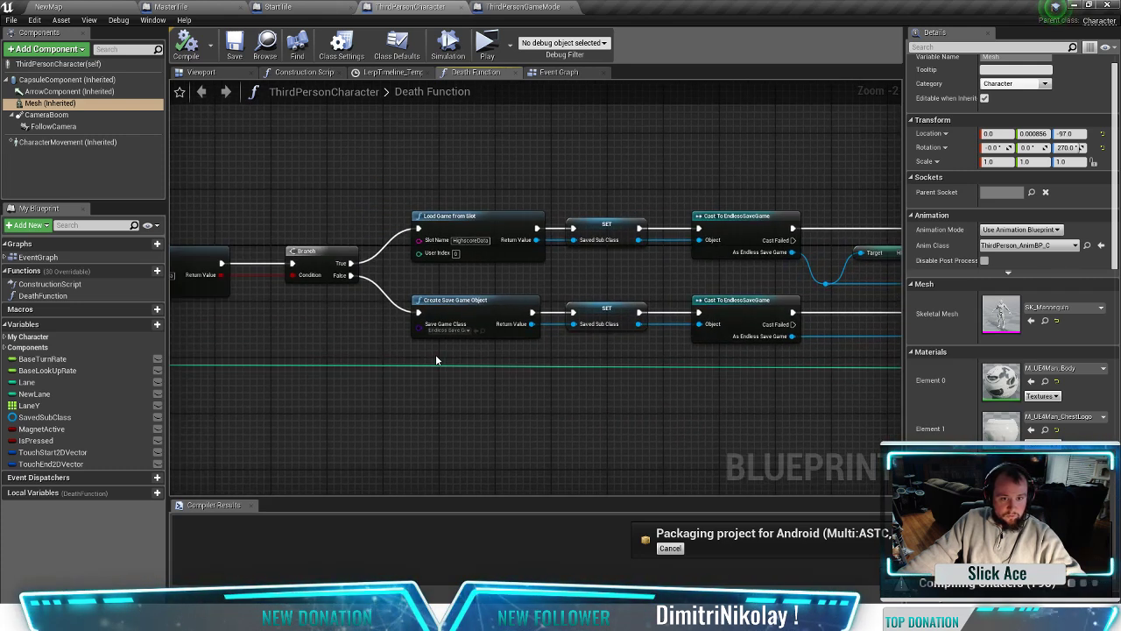
pyautogui.moveTo(436, 353); pyautogui.dragTo(689, 339, button='right')
# Step: Look through the Mesh component's properties down to its events, widening the property name column to read the event names
pyautogui.scroll(-1, 981, 402)
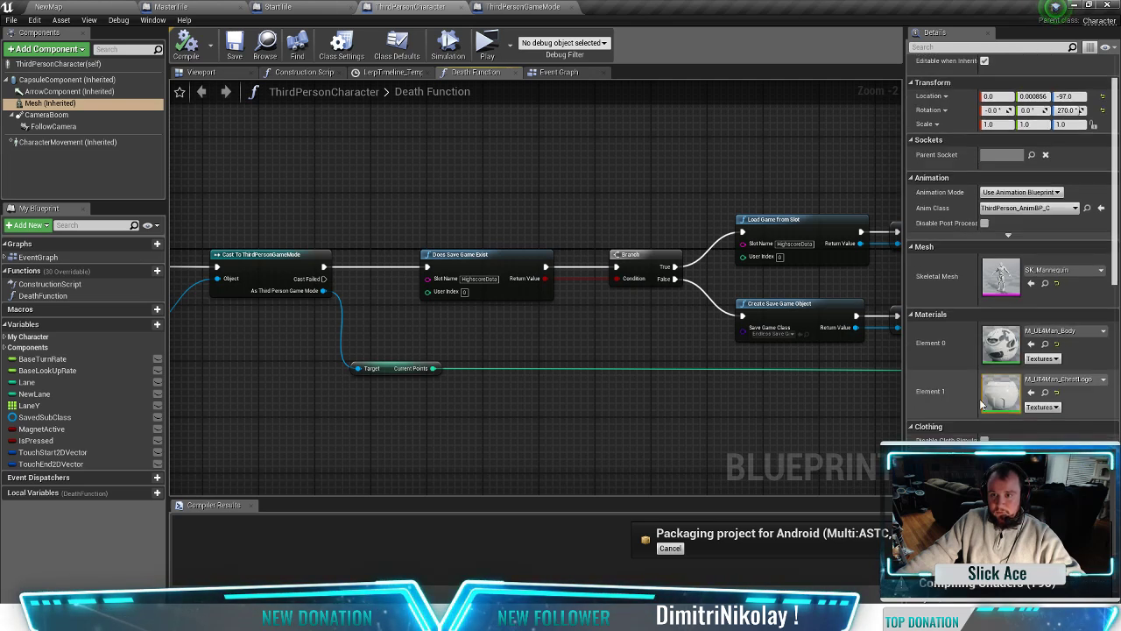
pyautogui.scroll(-6, 985, 401)
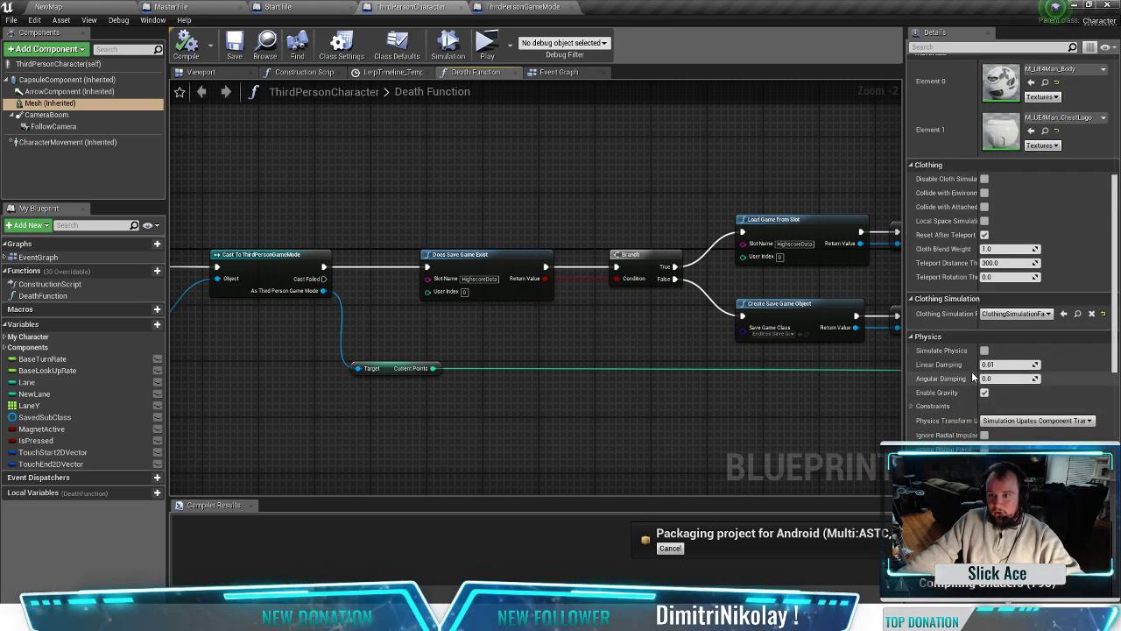
pyautogui.scroll(-3, 970, 379)
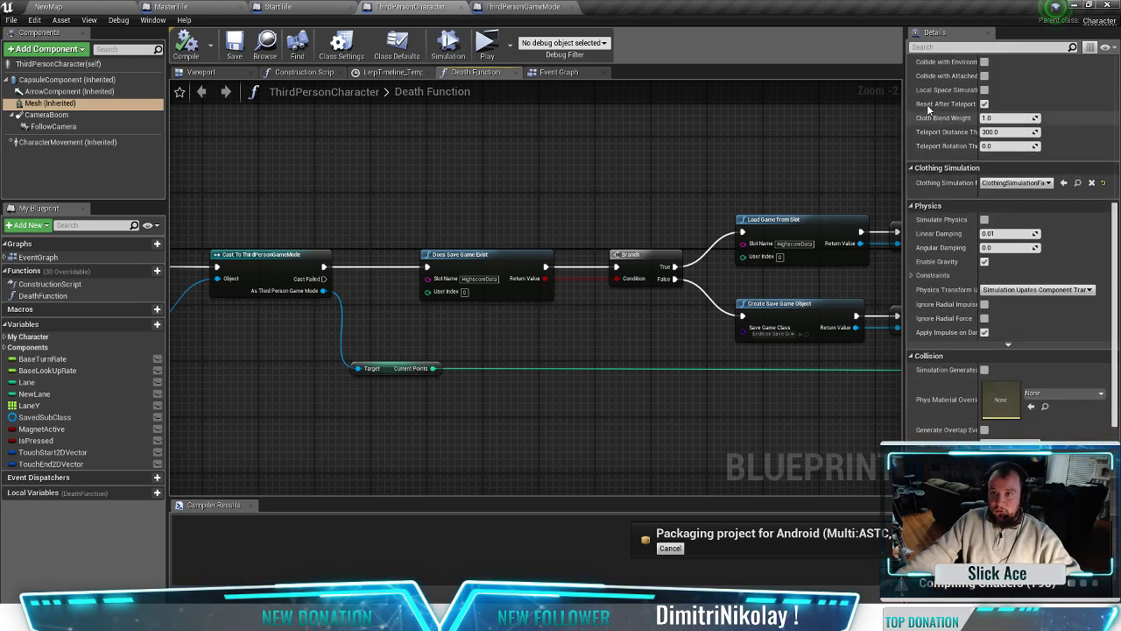
pyautogui.scroll(-8, 963, 263)
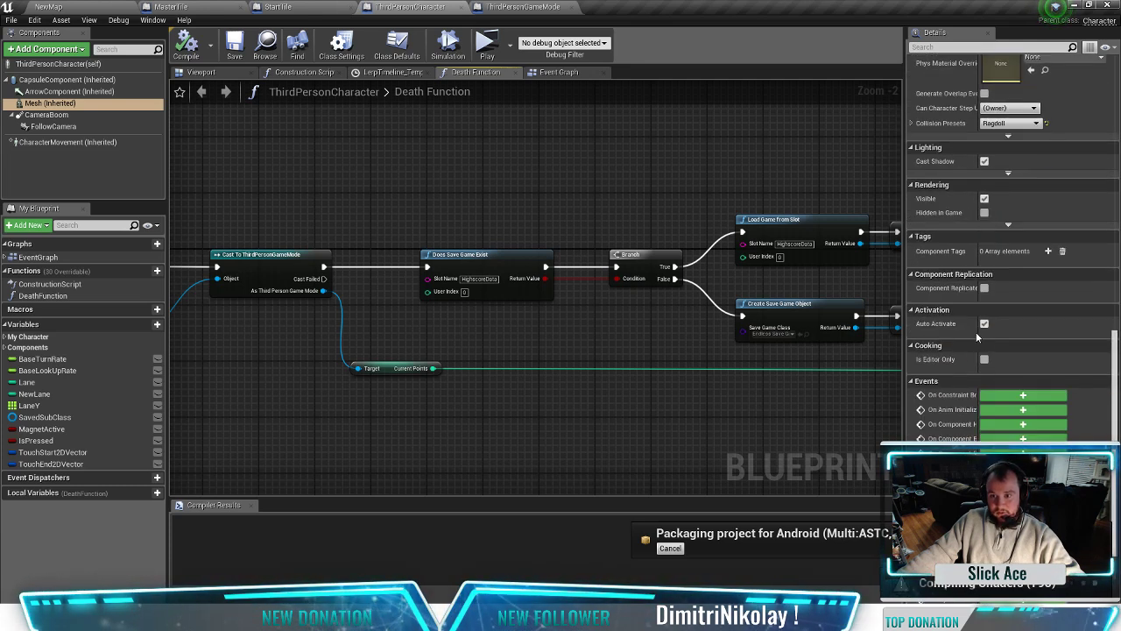
pyautogui.scroll(-3, 976, 332)
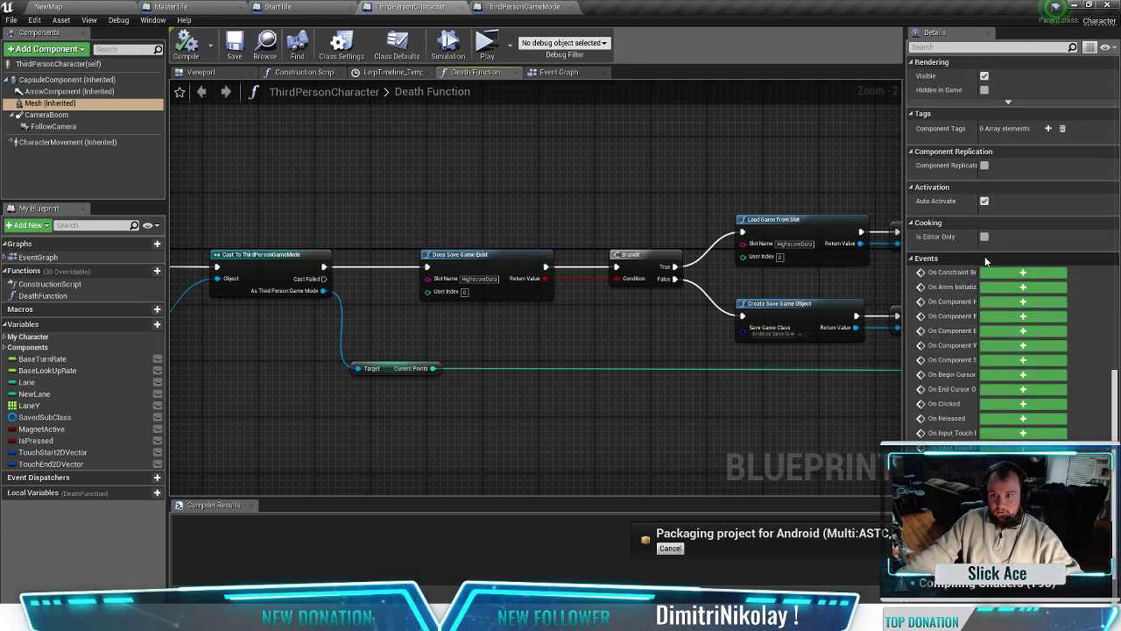
pyautogui.moveTo(981, 254); pyautogui.dragTo(1040, 244)
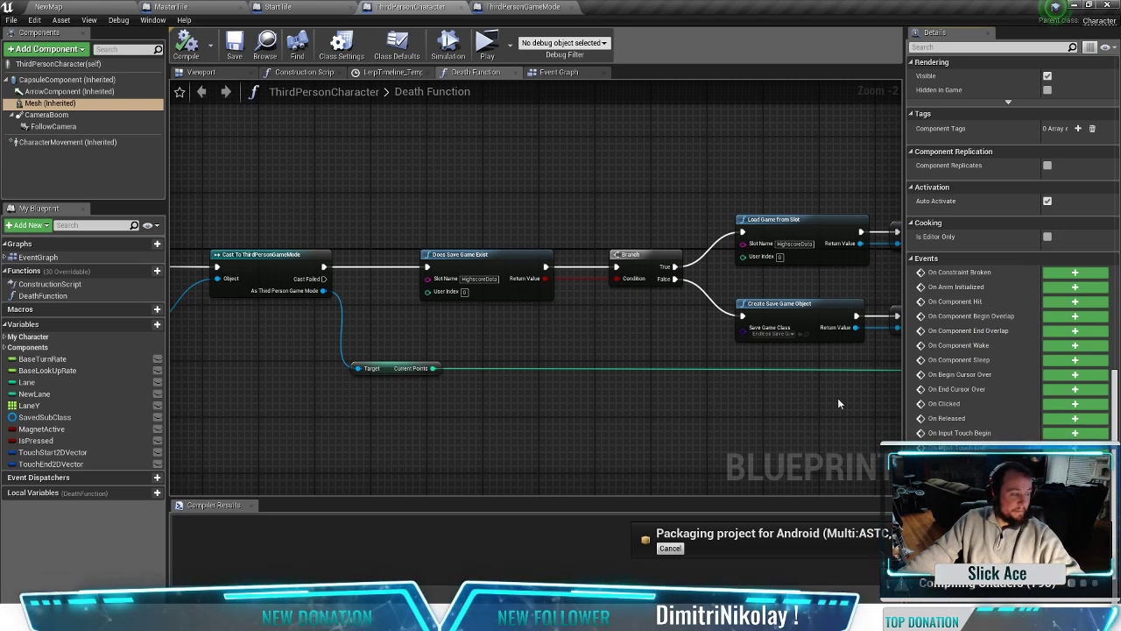
# Step: Trace the Death Function from its entry node through the Game Over Screen widget to the Does Save Game Exist check
pyautogui.moveTo(424, 331); pyautogui.dragTo(830, 351, button='right')
pyautogui.moveTo(492, 406); pyautogui.dragTo(734, 407, button='right')
pyautogui.moveTo(422, 367)
pyautogui.mouseDown(button='right')
pyautogui.moveTo(620, 368)
pyautogui.moveTo(631, 390)
pyautogui.mouseUp(button='right')
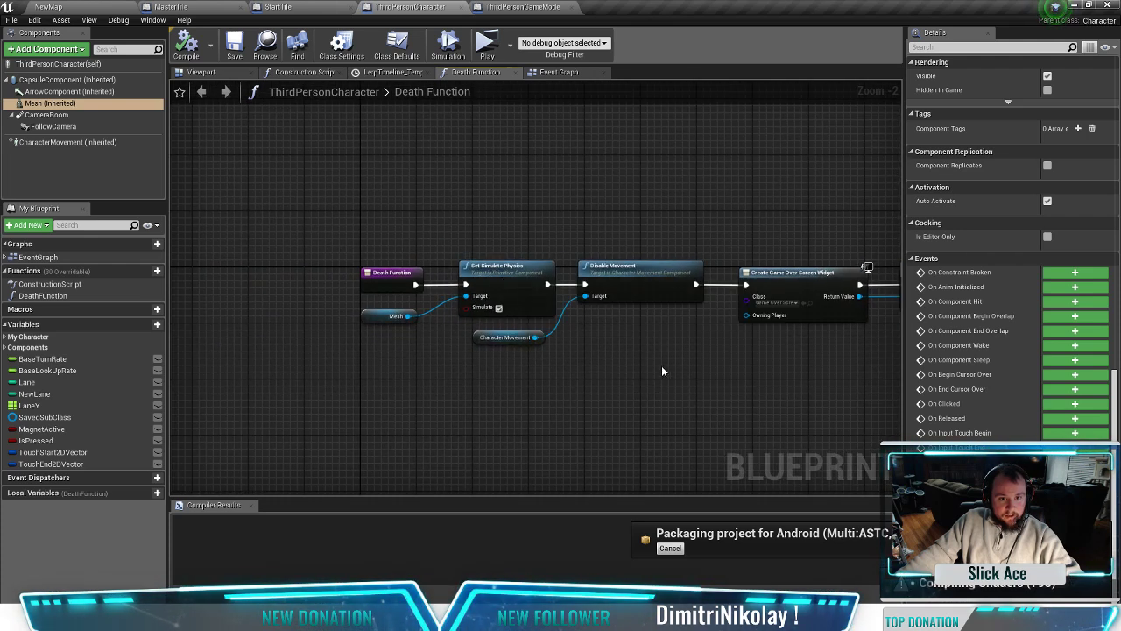
pyautogui.moveTo(812, 430); pyautogui.dragTo(484, 376, button='right')
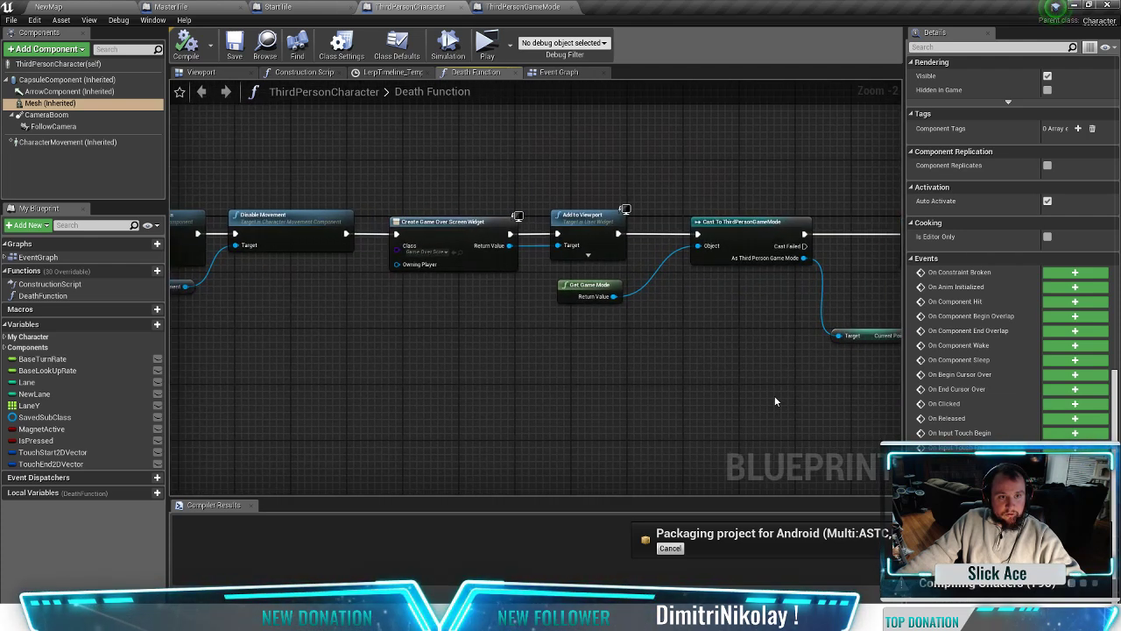
pyautogui.moveTo(775, 397); pyautogui.dragTo(428, 462, button='right')
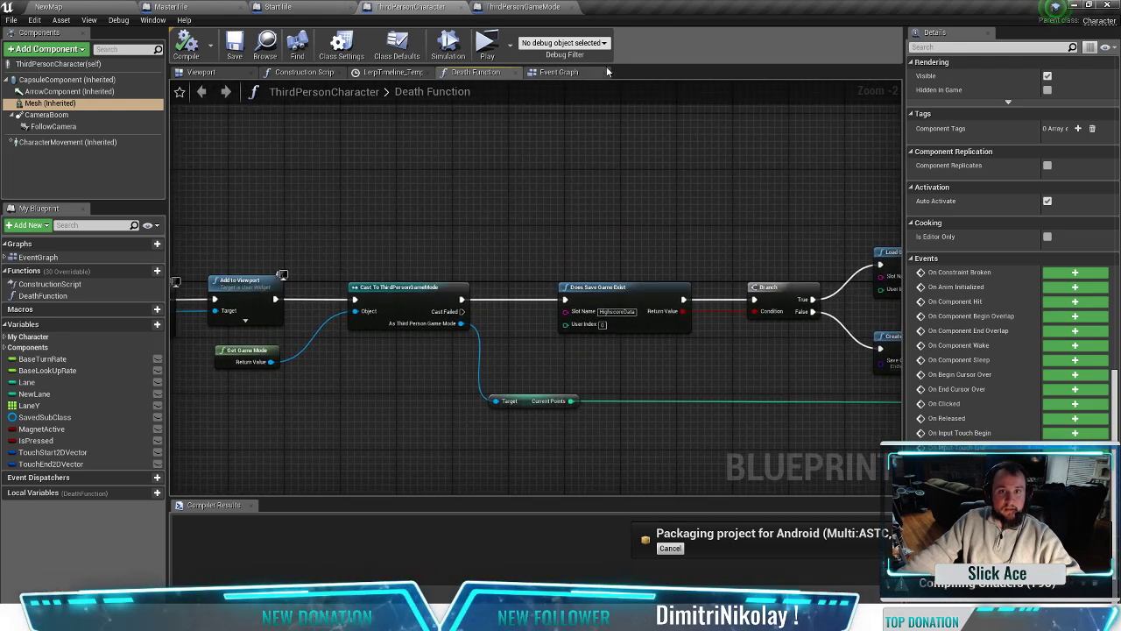
# Step: Review the Event BeginPlay section of ThirdPersonCharacter's event graph and the Mesh component's materials, animation and transform properties
pyautogui.click(604, 72)
pyautogui.moveTo(476, 236); pyautogui.dragTo(743, 212, button='right')
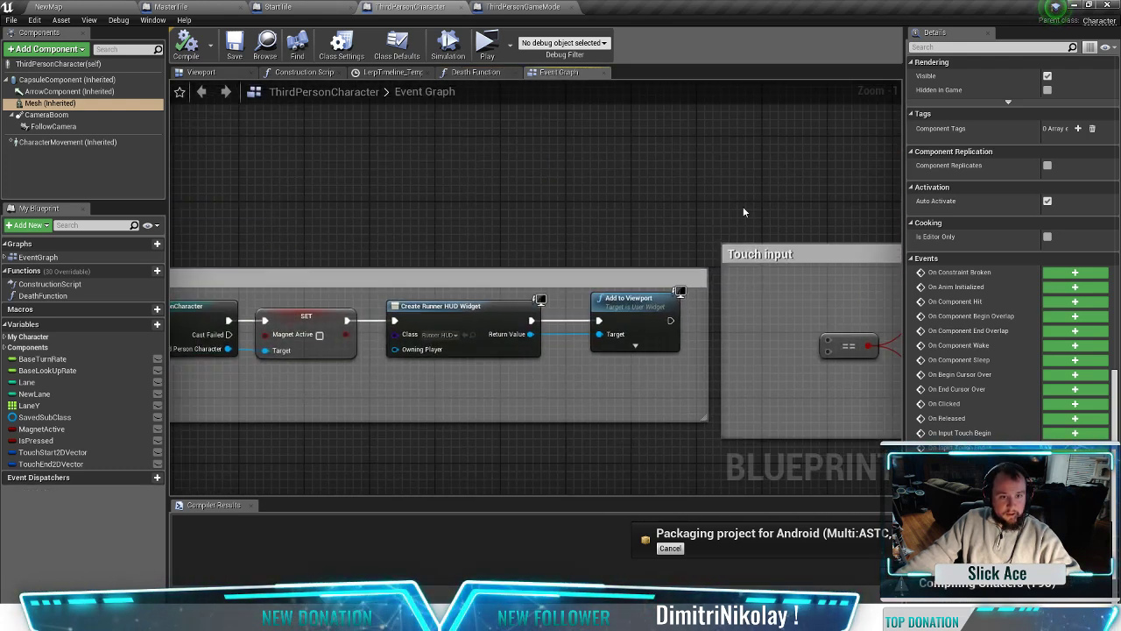
pyautogui.moveTo(554, 201); pyautogui.dragTo(856, 166, button='right')
pyautogui.moveTo(681, 148); pyautogui.dragTo(636, 163, button='right')
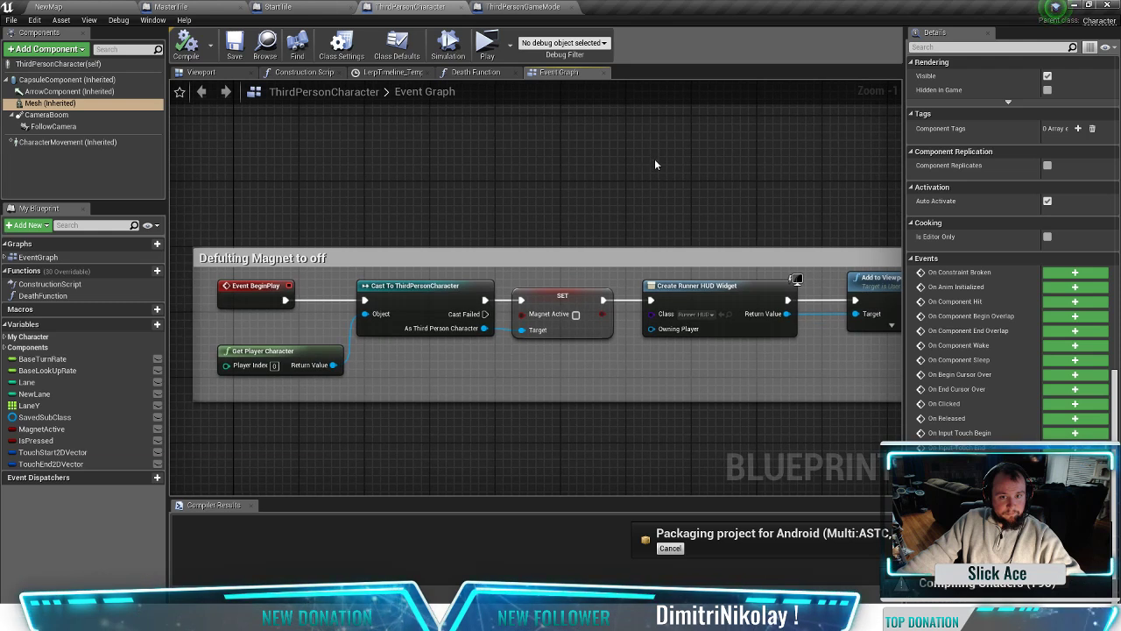
pyautogui.scroll(-1, 508, 195)
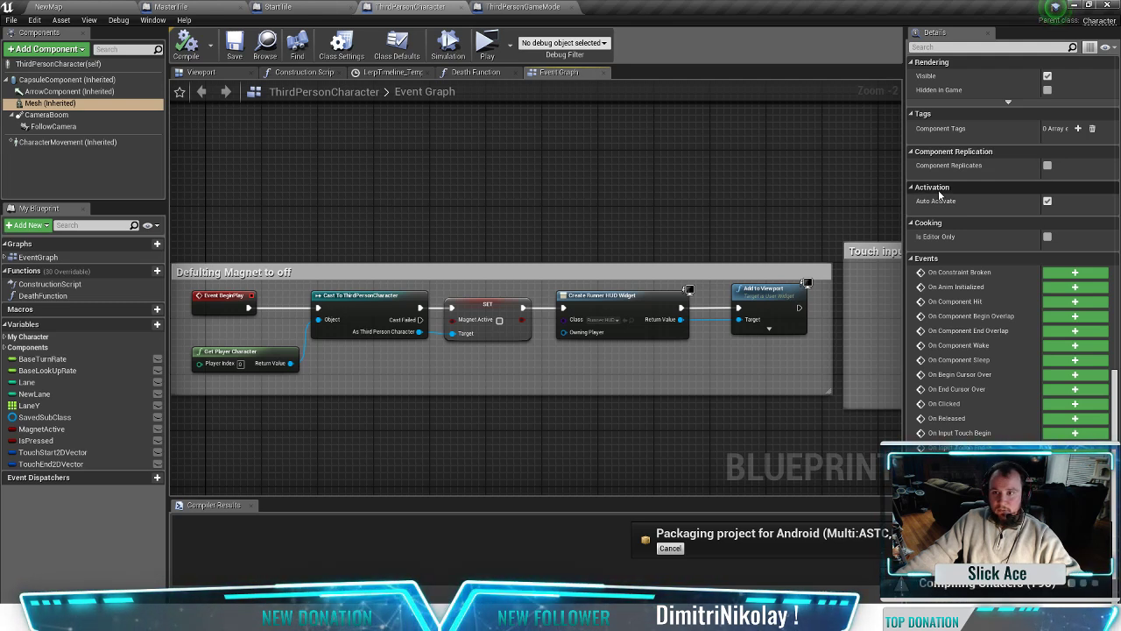
pyautogui.scroll(15, 939, 194)
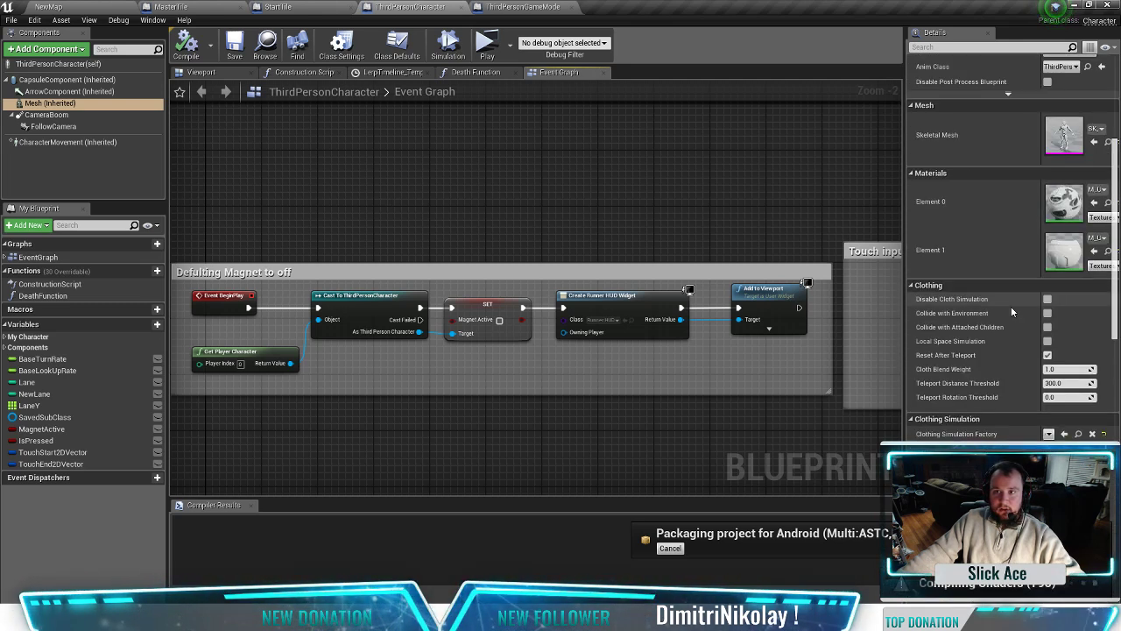
pyautogui.scroll(5, 1007, 315)
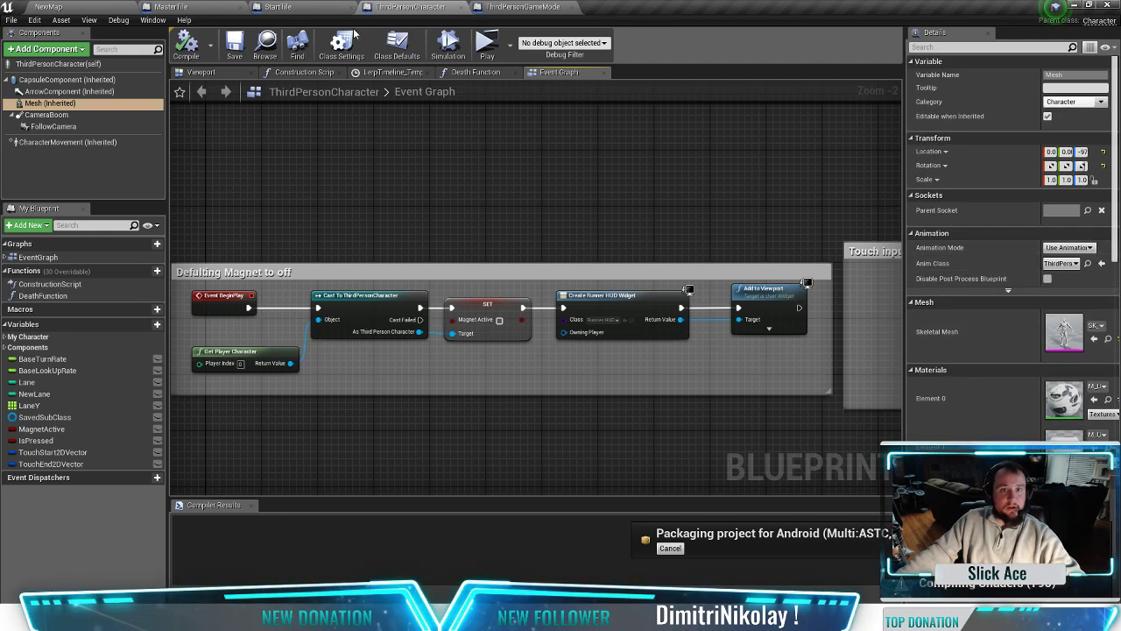
# Step: Browse the project's ThirdPersonBP Blueprints folder and the ThirdPerson Meshes folder from the NewMap level editor
pyautogui.click(72, 7)
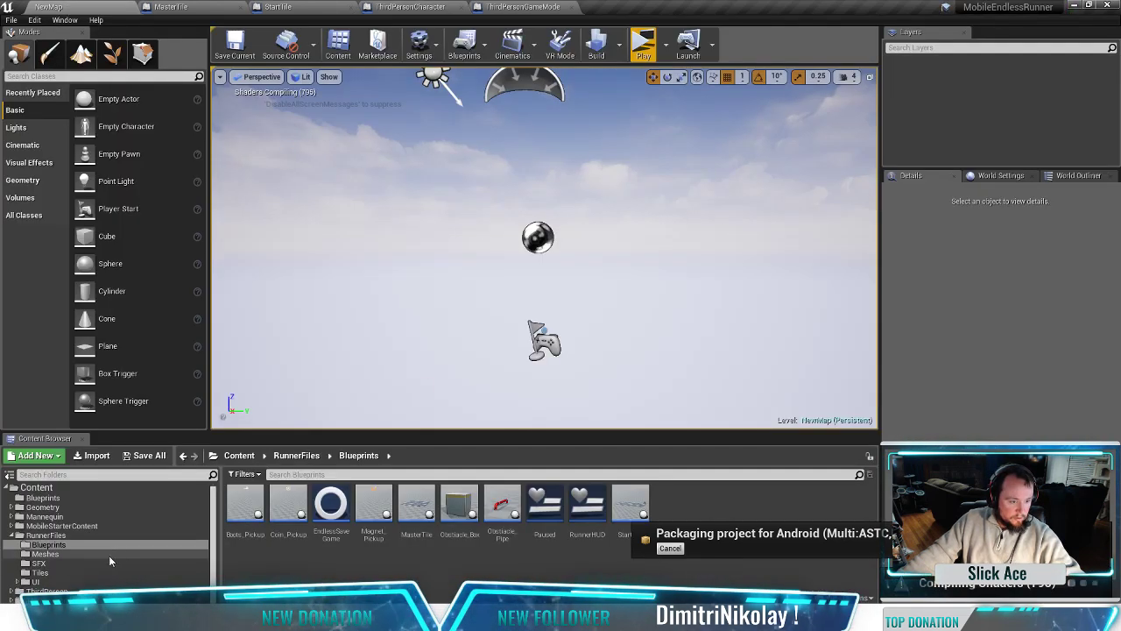
pyautogui.click(44, 592)
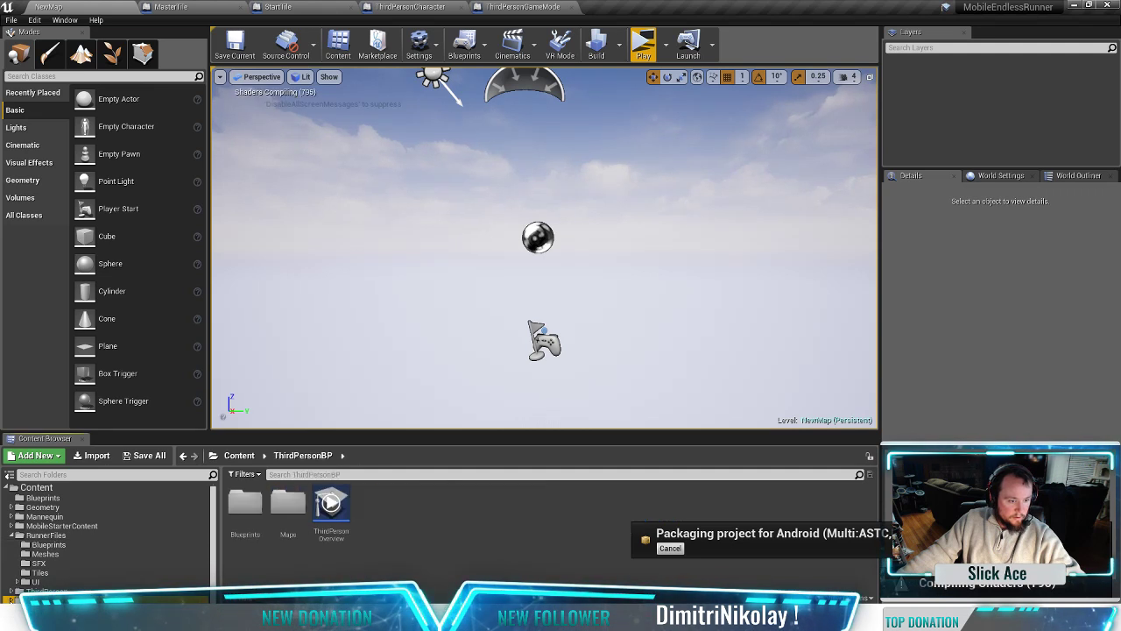
pyautogui.doubleClick(250, 503)
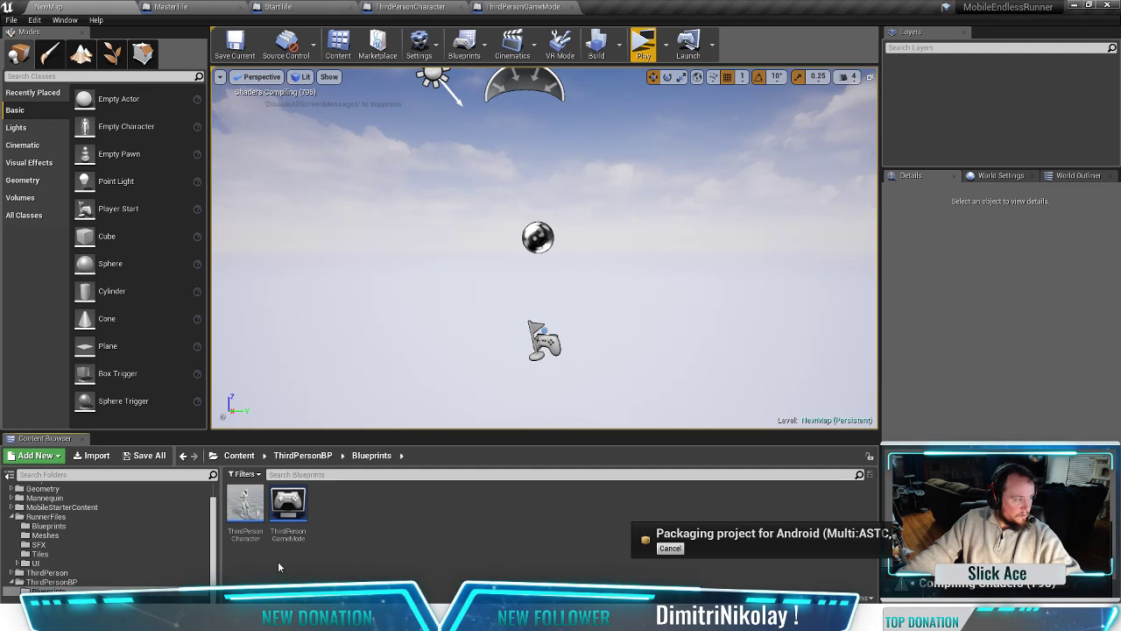
pyautogui.click(12, 573)
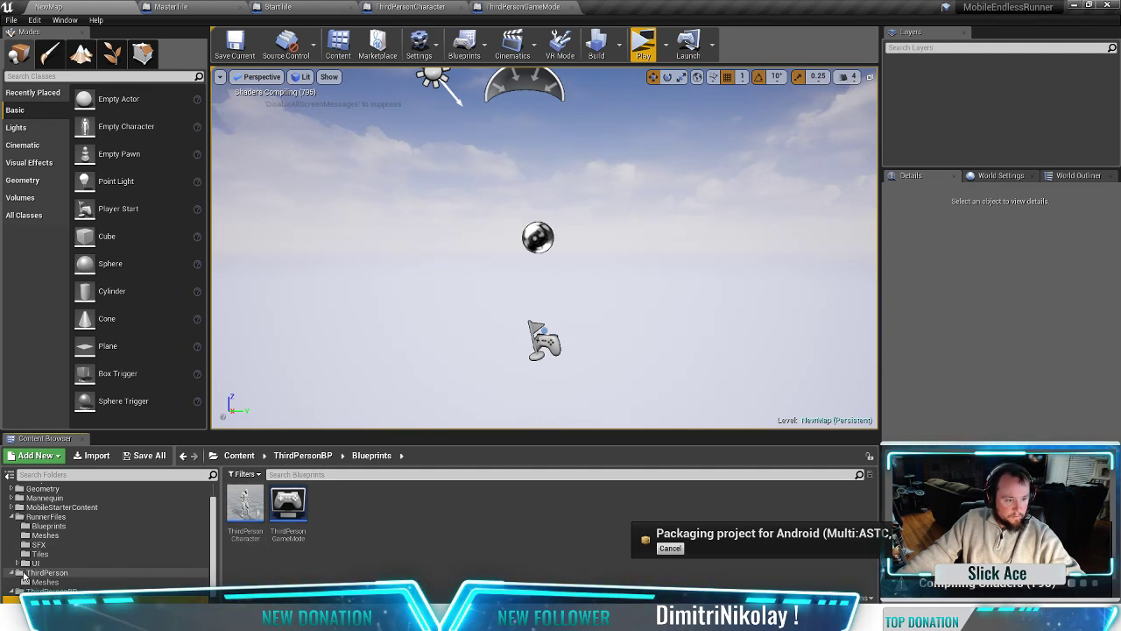
pyautogui.click(44, 581)
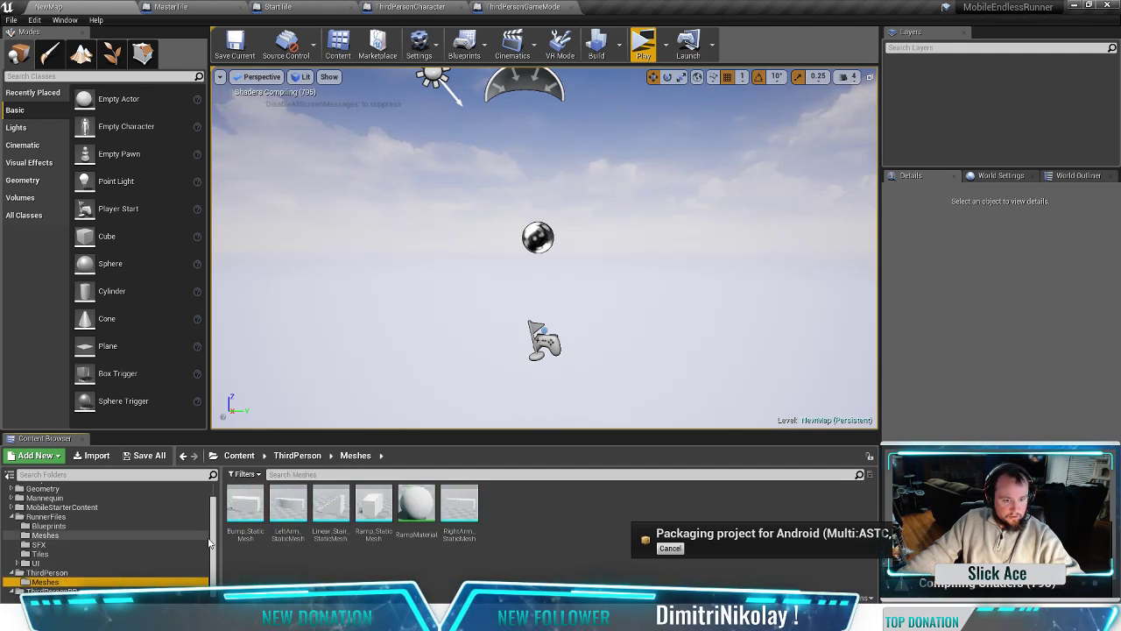
pyautogui.scroll(-1, 58, 531)
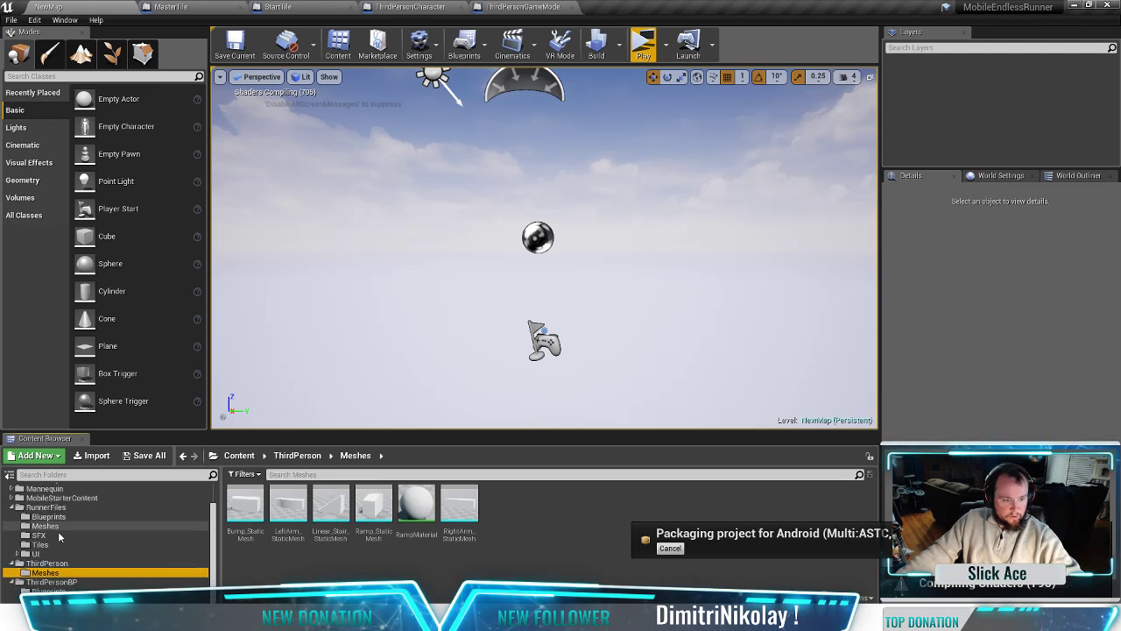
# Step: Create a Blueprint Class in ThirdPersonBP/Blueprints with BP_Animation as its parent, searching the classes for "animatio" and keeping the default name
pyautogui.click(48, 591)
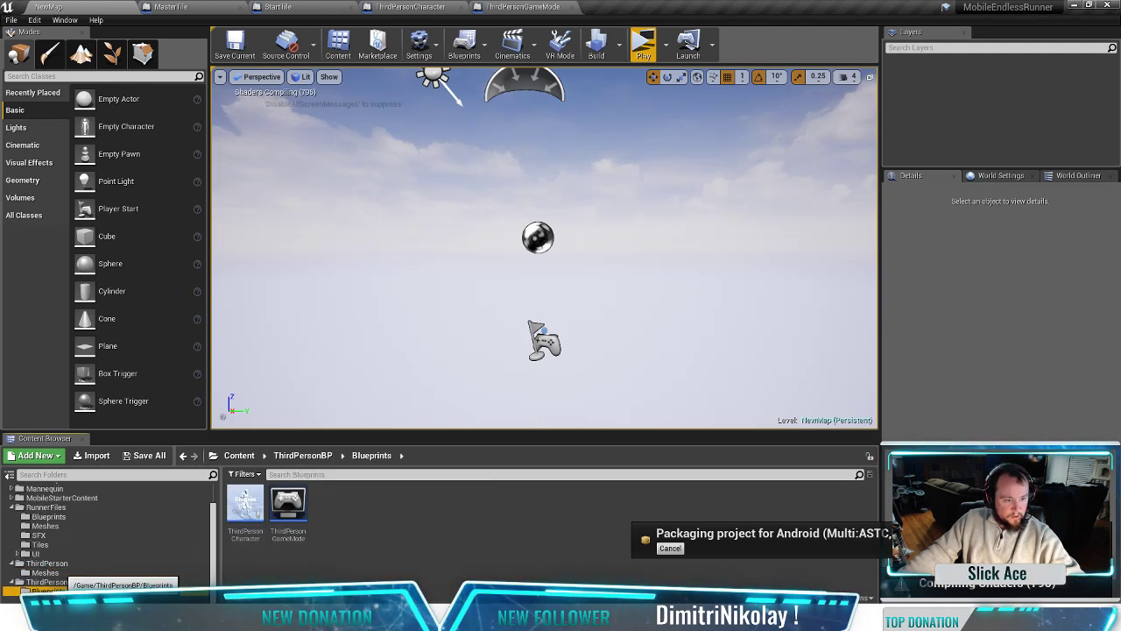
pyautogui.rightClick(350, 515)
pyautogui.moveTo(464, 514)
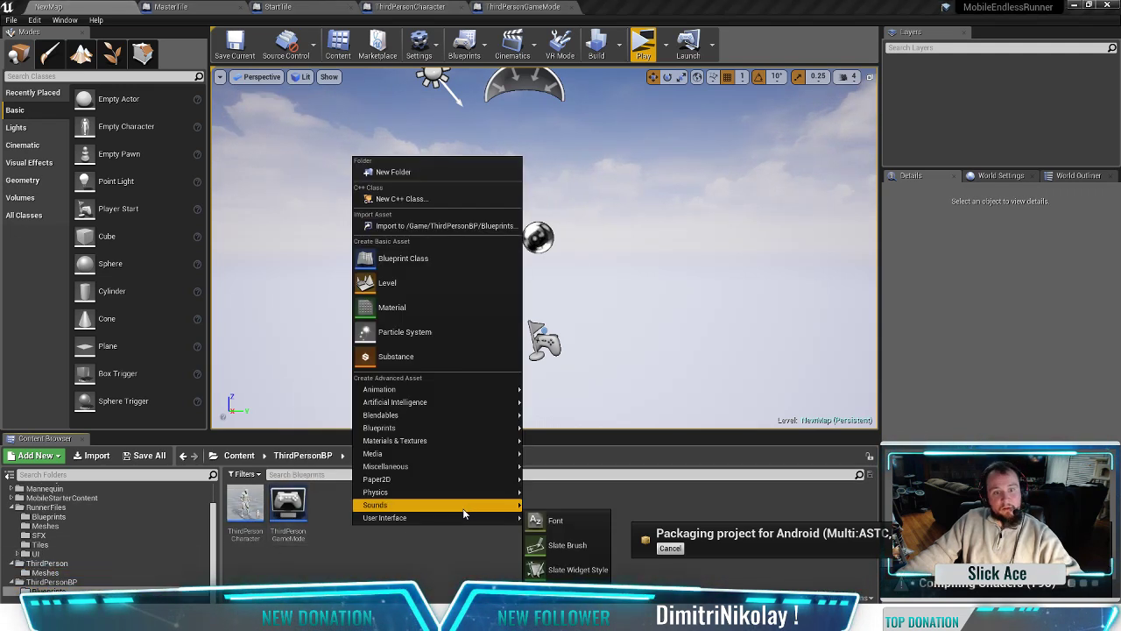
pyautogui.click(446, 256)
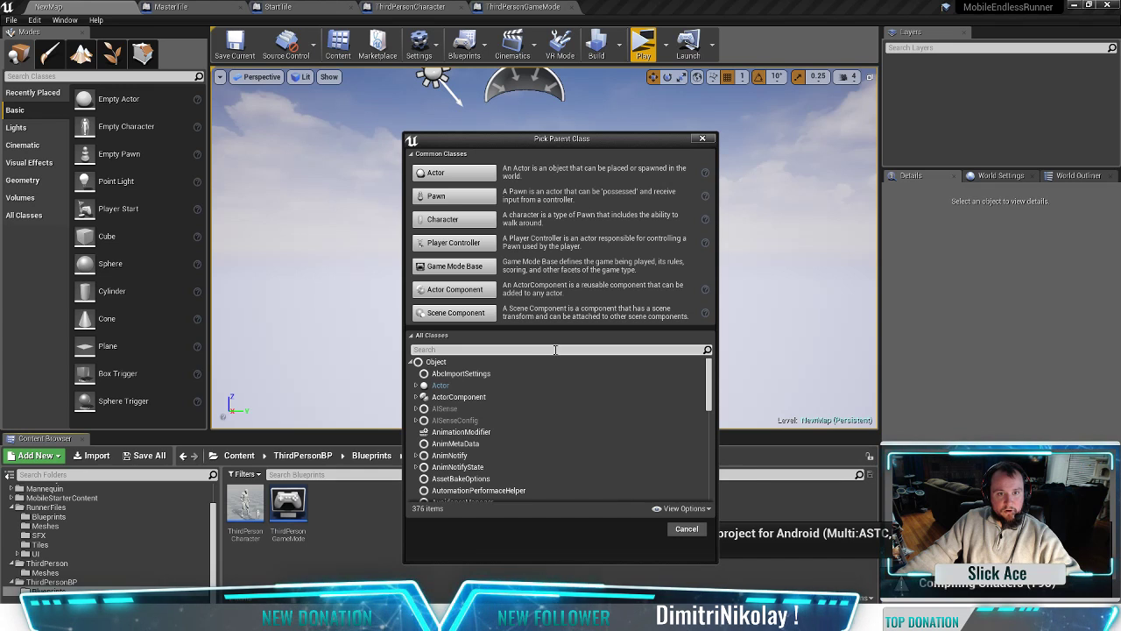
pyautogui.write('a')
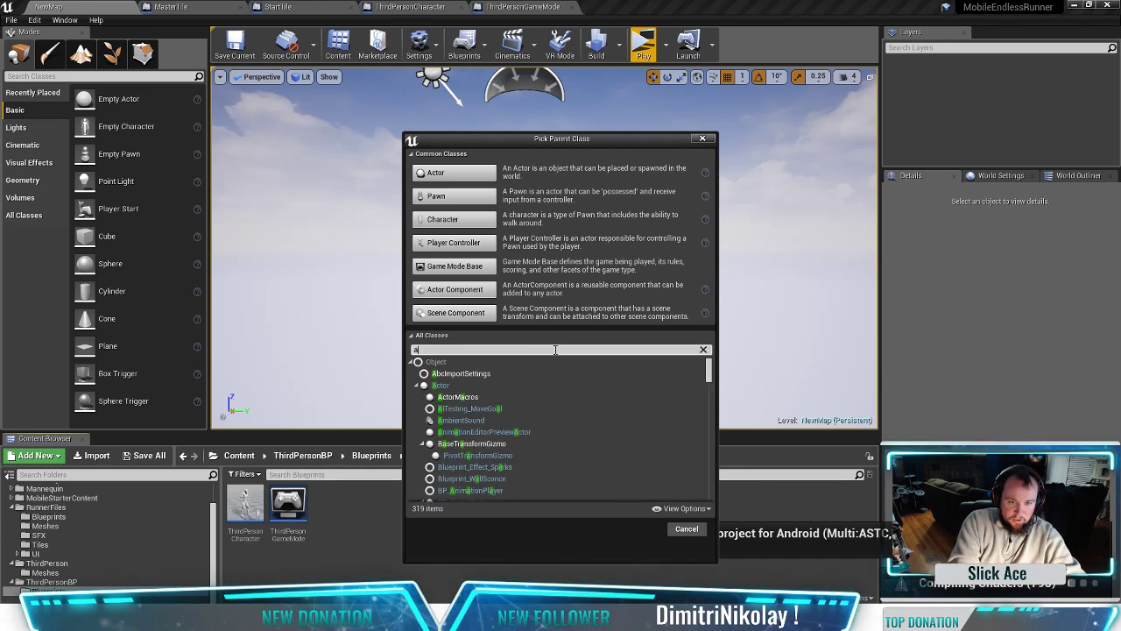
pyautogui.write('n')
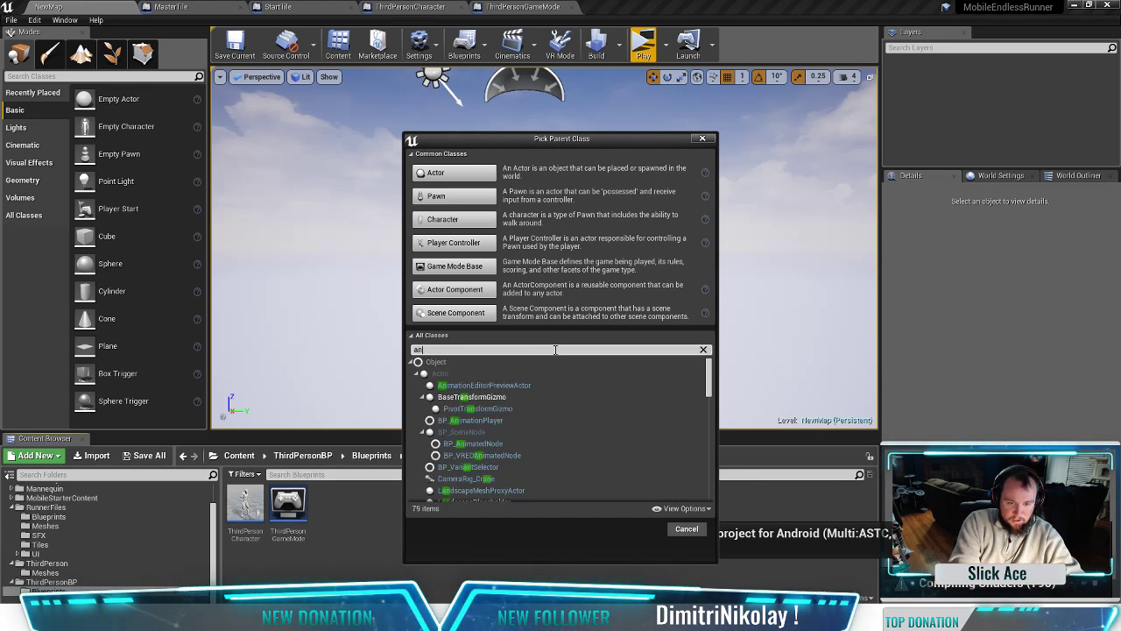
pyautogui.write('imatio')
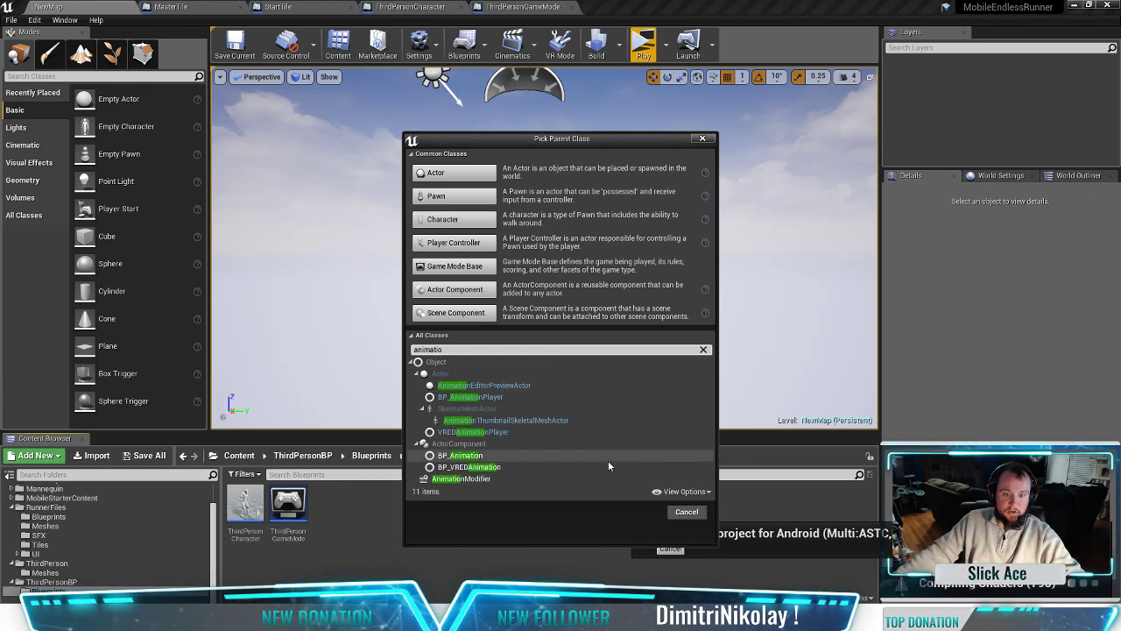
pyautogui.click(529, 458)
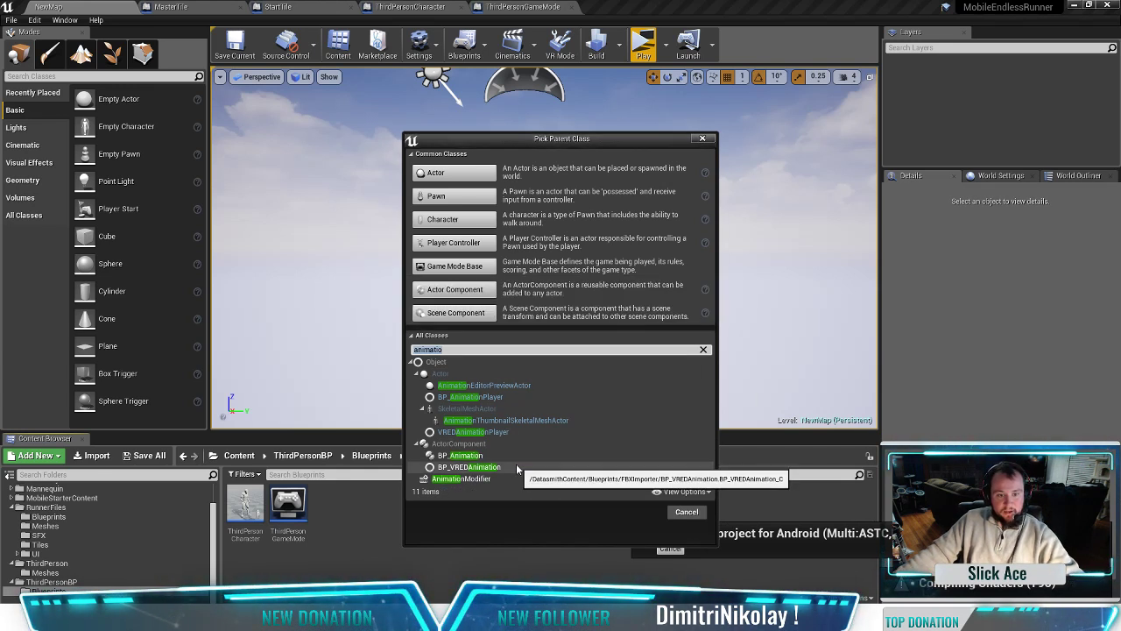
pyautogui.click(480, 457)
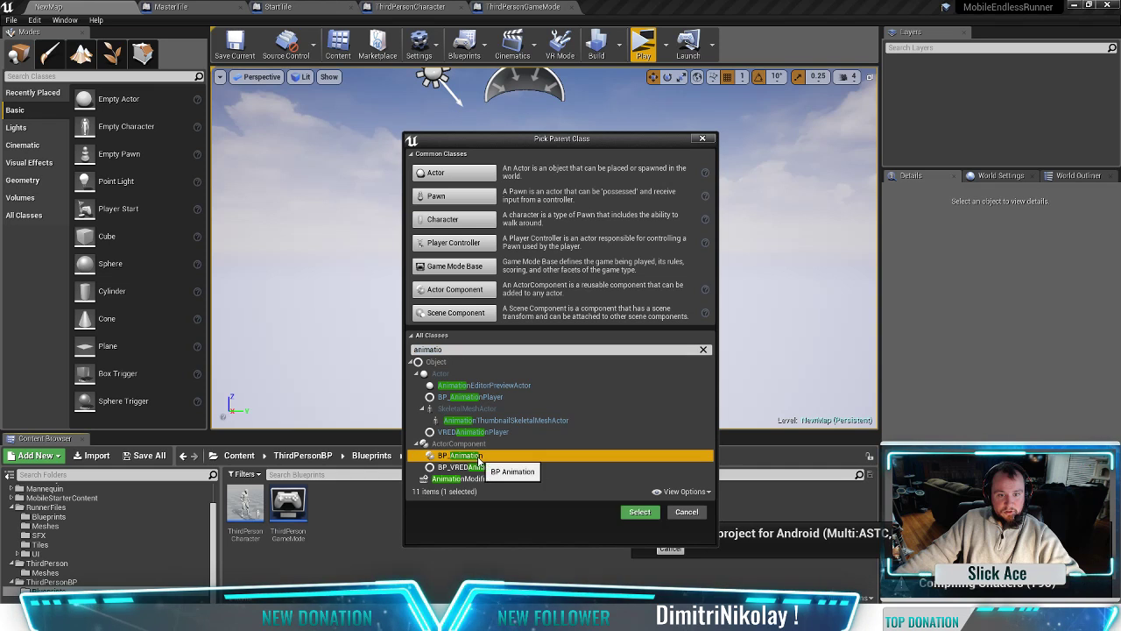
pyautogui.click(640, 512)
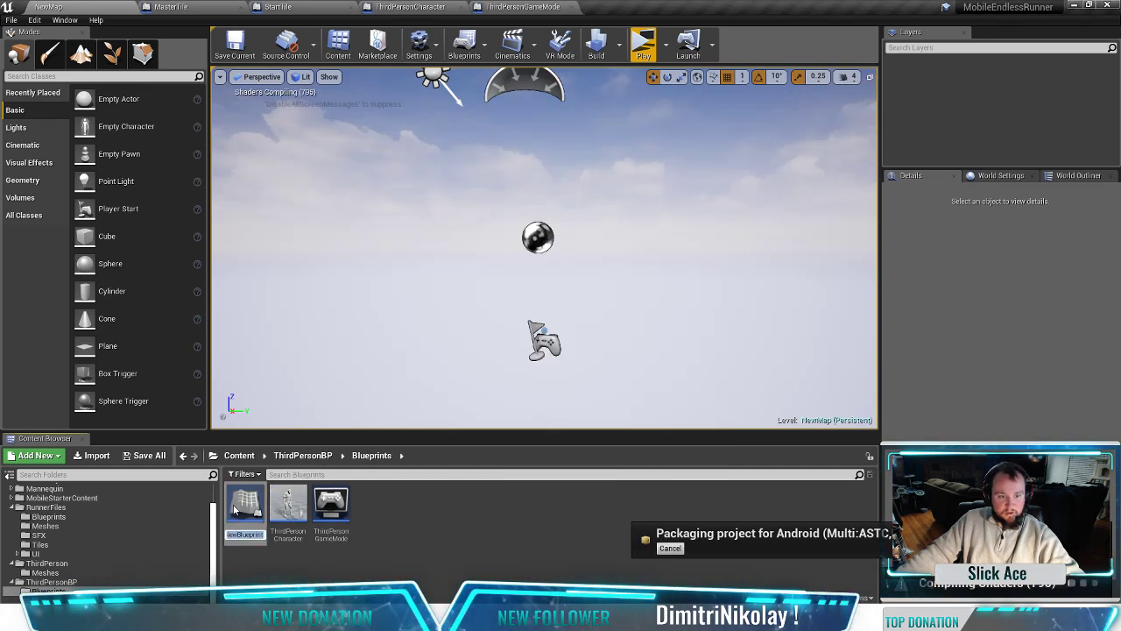
pyautogui.click(252, 518)
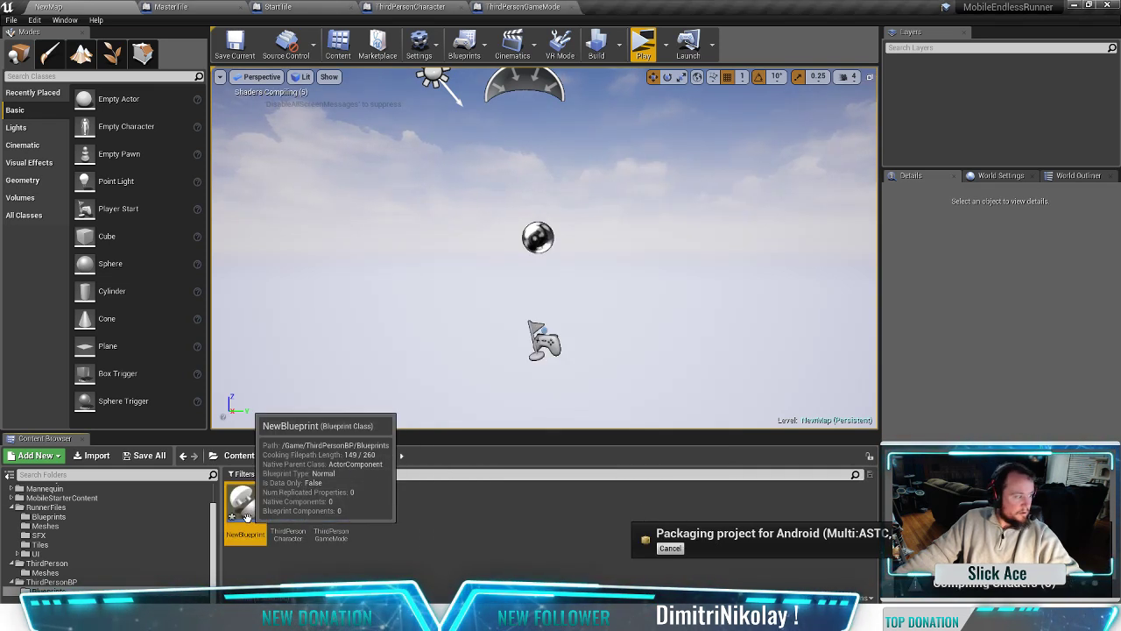
# Step: Inspect the event graph of the new BP_Animation-based blueprint and return to ThirdPersonCharacter's event graph
pyautogui.doubleClick(251, 518)
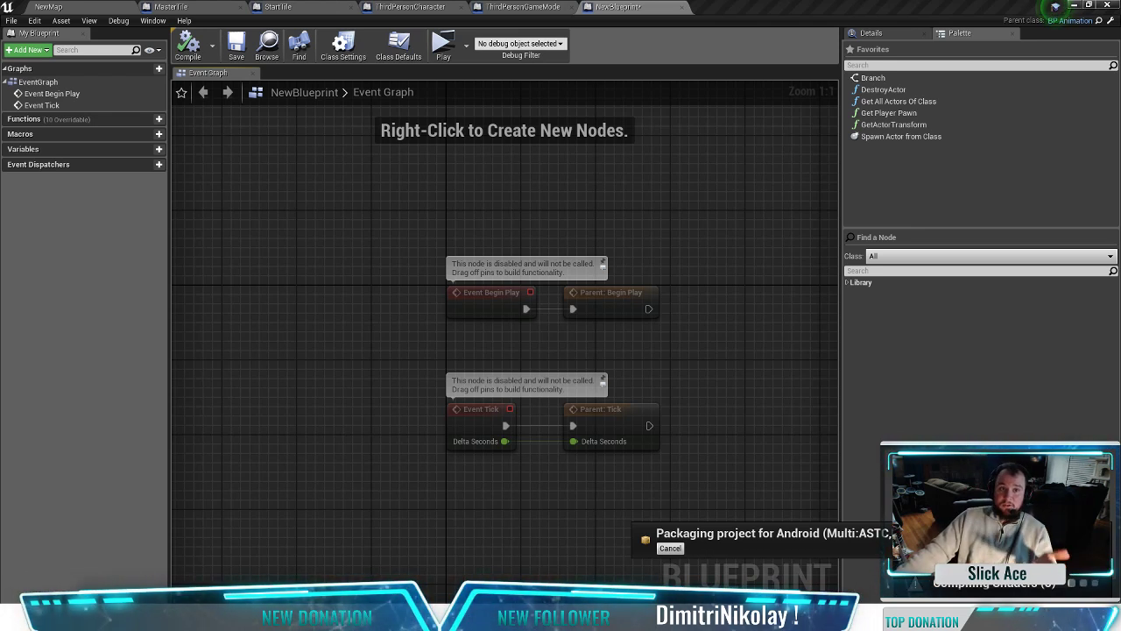
pyautogui.click(412, 7)
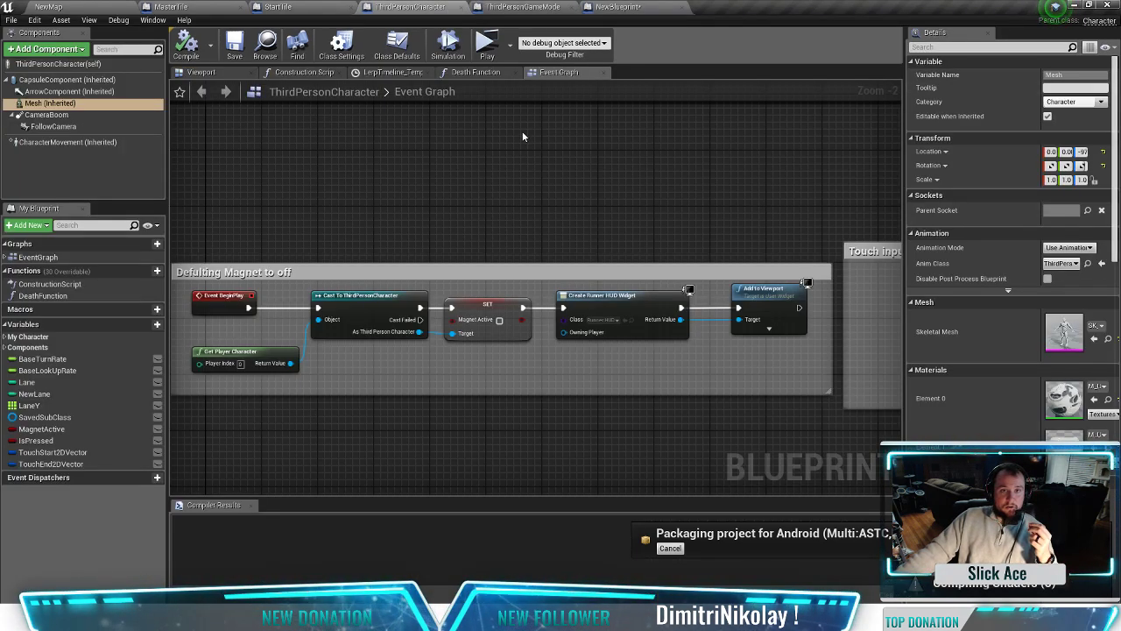
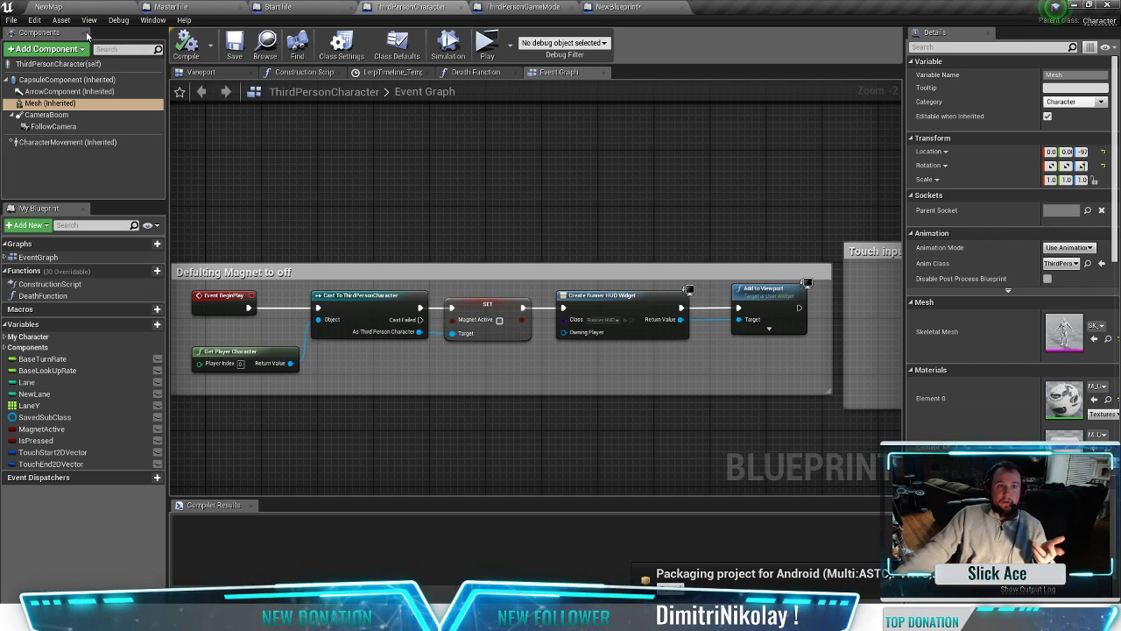
# Step: Open the GameOverScreen widget from the RunnerFiles/UI/EndGame folder, starting from the NewMap level editor
pyautogui.click(48, 7)
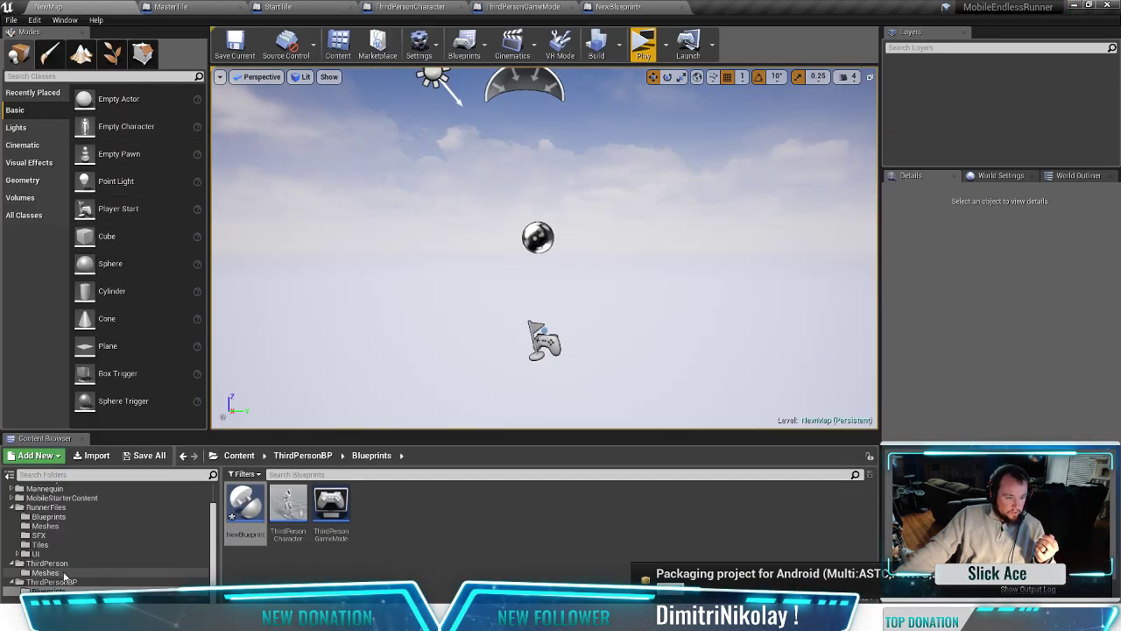
pyautogui.click(63, 544)
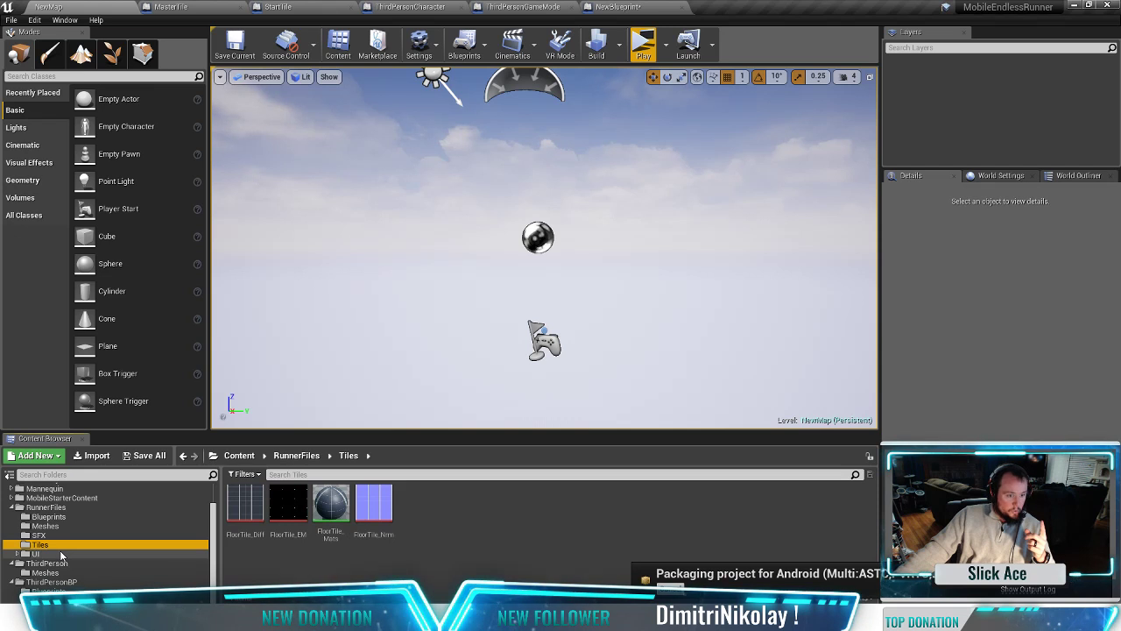
pyautogui.click(61, 554)
pyautogui.click(331, 507)
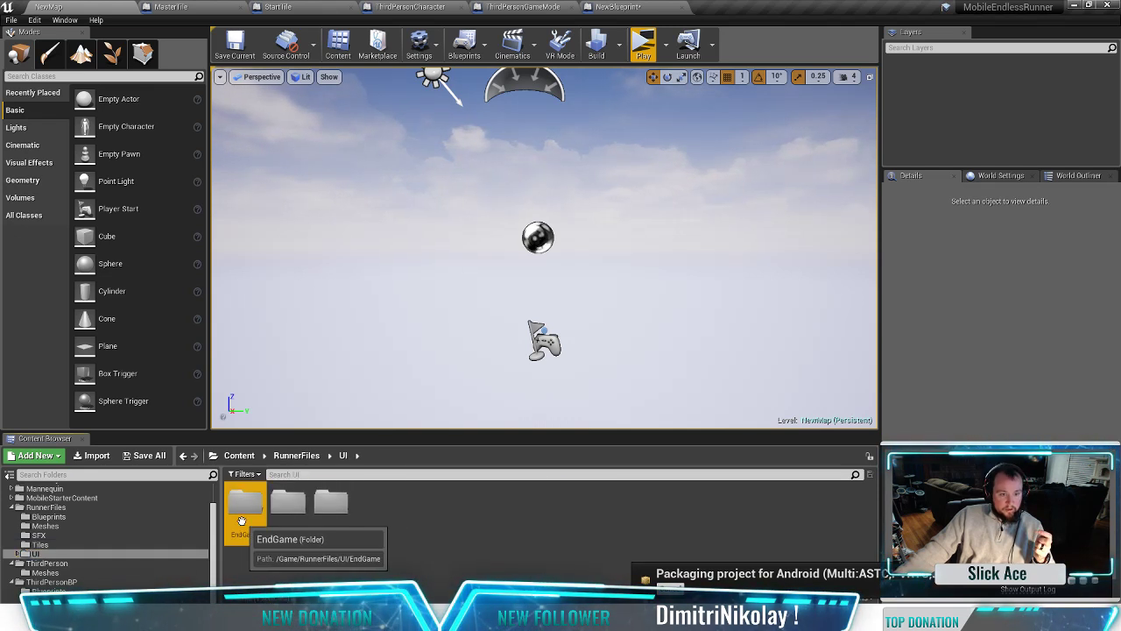
pyautogui.doubleClick(246, 504)
pyautogui.doubleClick(324, 504)
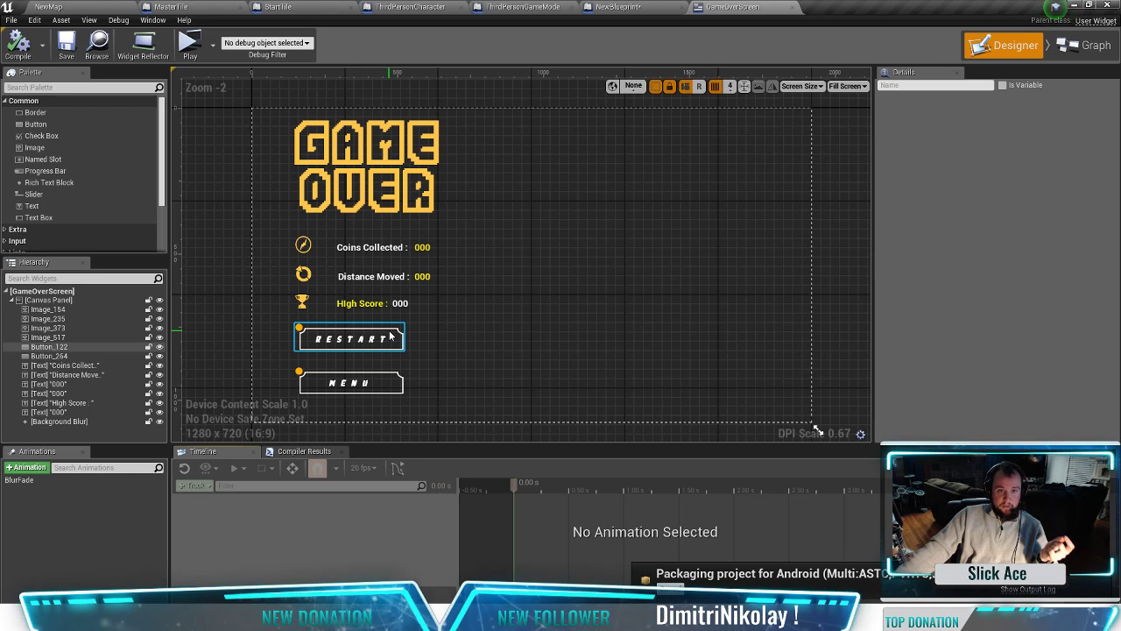
# Step: Inspect the Restart button's properties and reposition the Background Blur so its left and top offsets are 0
pyautogui.click(391, 335)
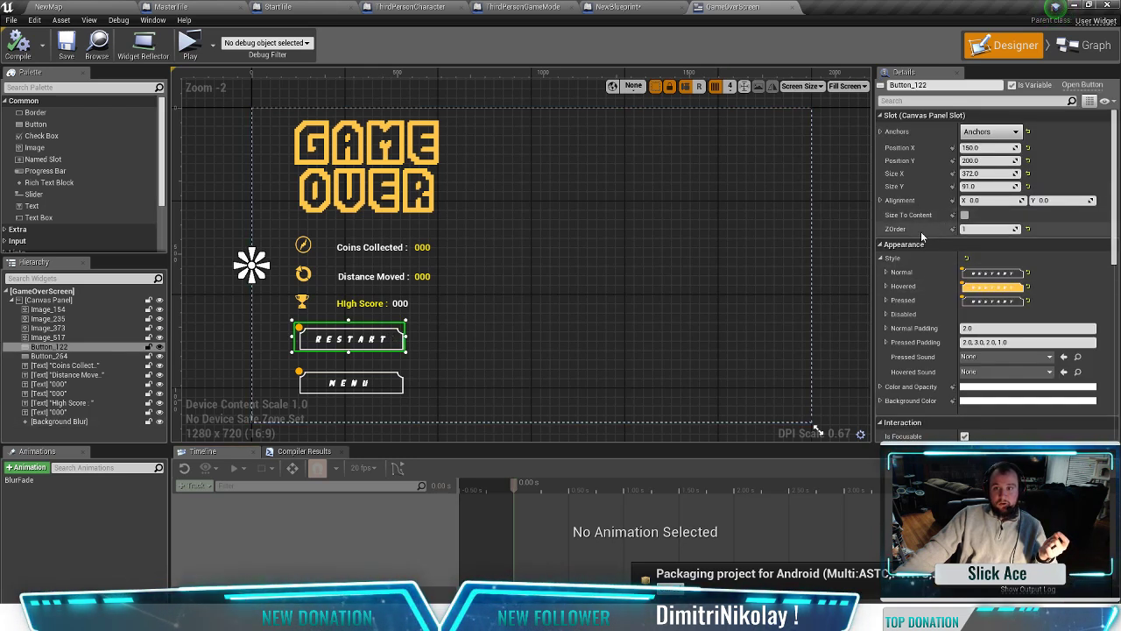
pyautogui.click(674, 285)
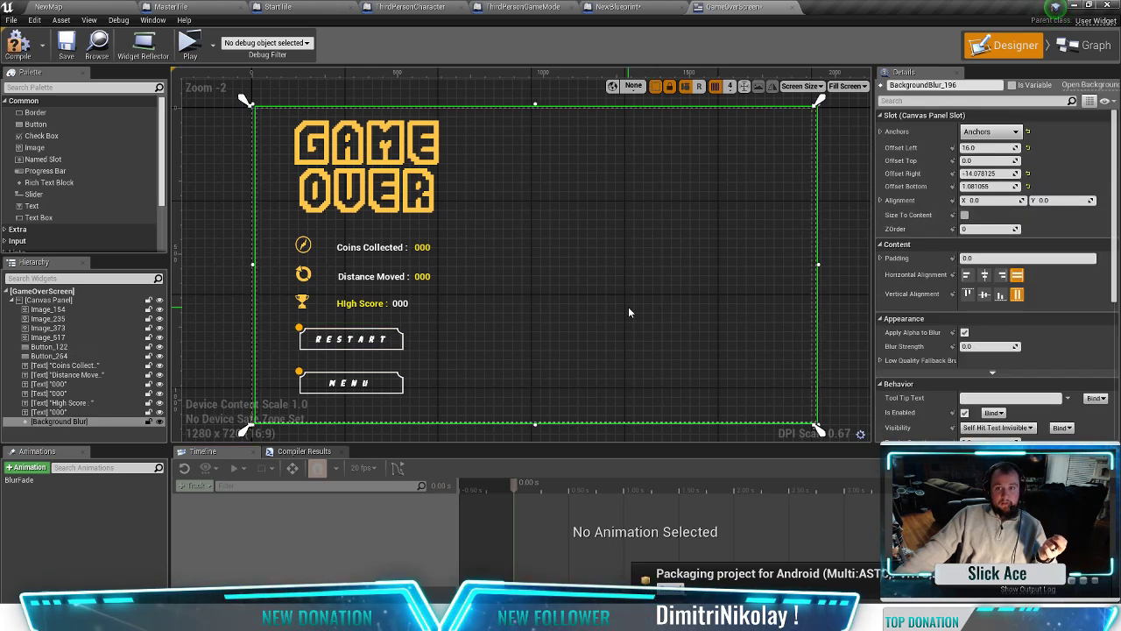
pyautogui.moveTo(627, 306); pyautogui.dragTo(623, 305)
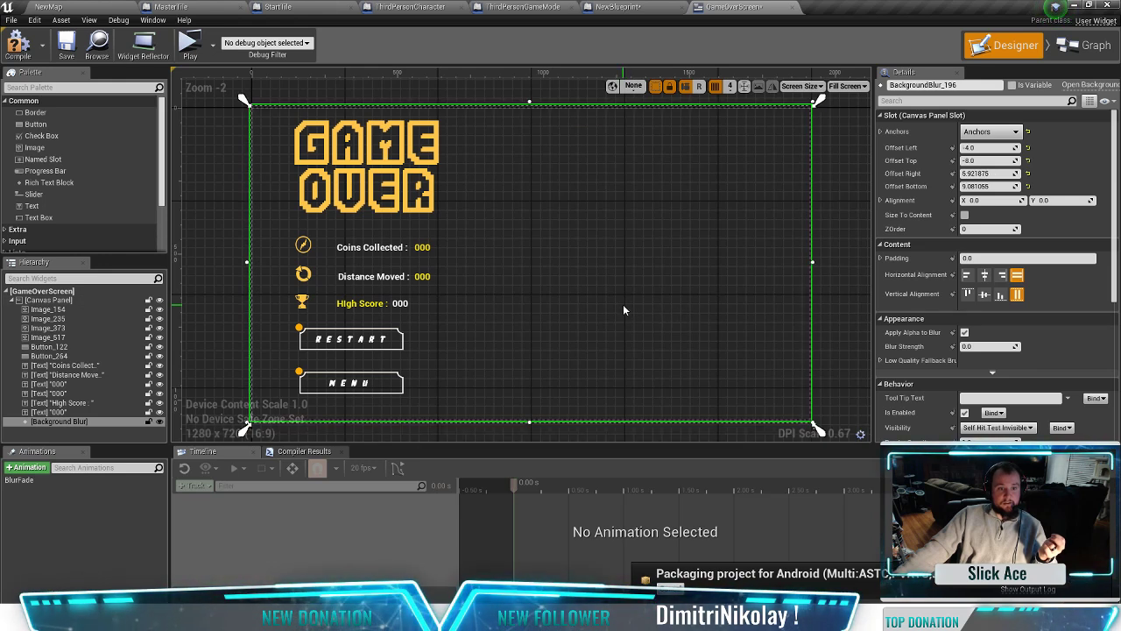
pyautogui.click(366, 334)
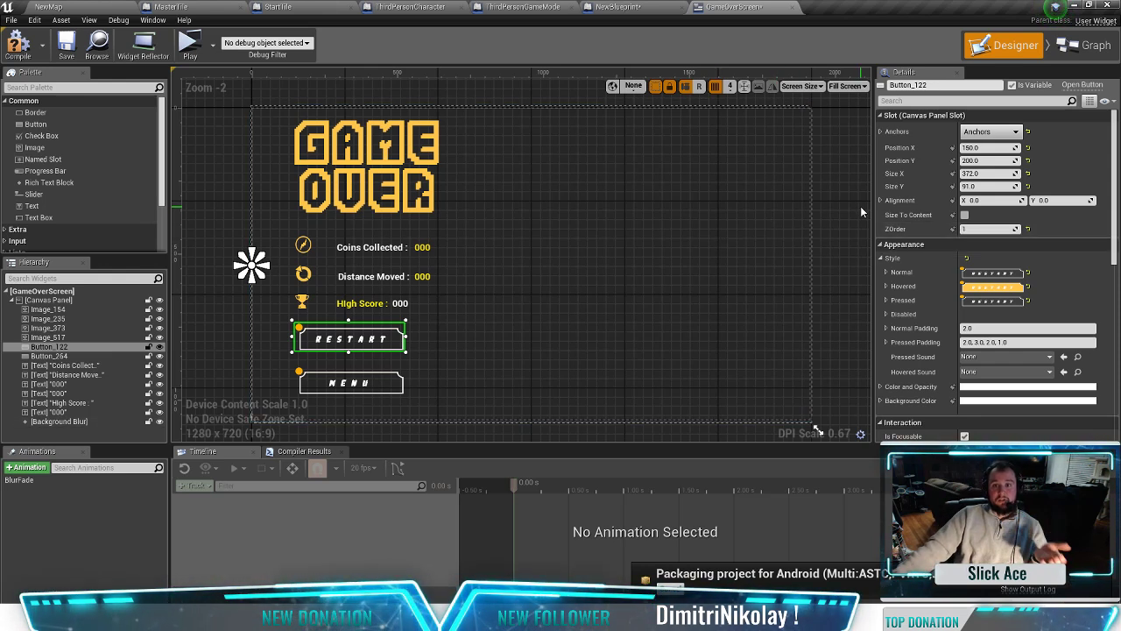
pyautogui.click(757, 127)
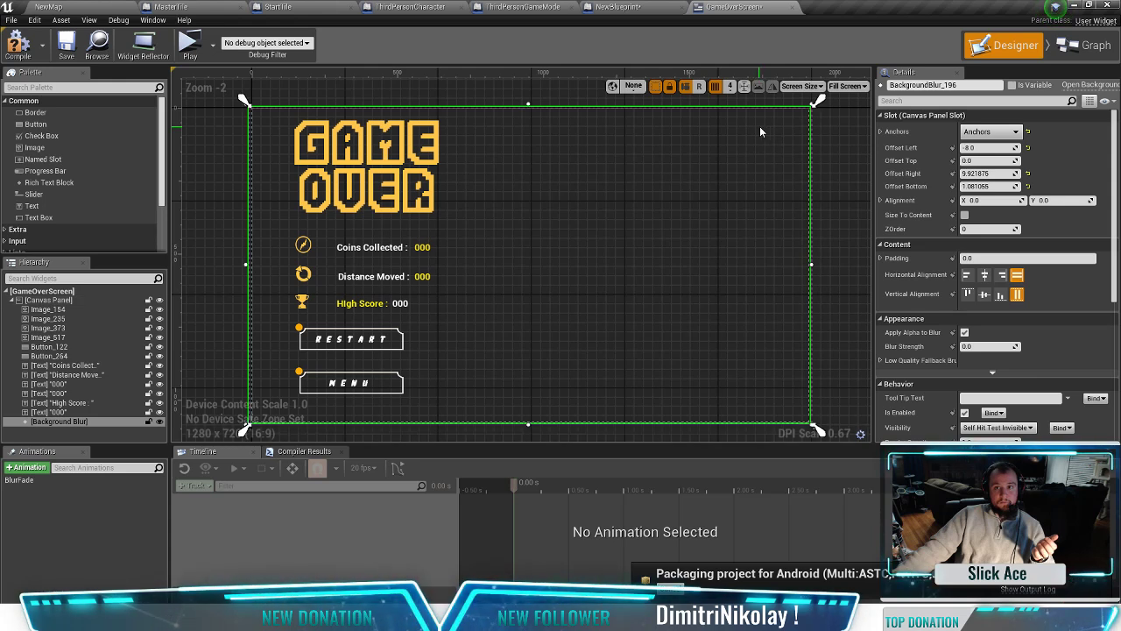
pyautogui.click(849, 141)
pyautogui.moveTo(806, 256); pyautogui.dragTo(798, 254)
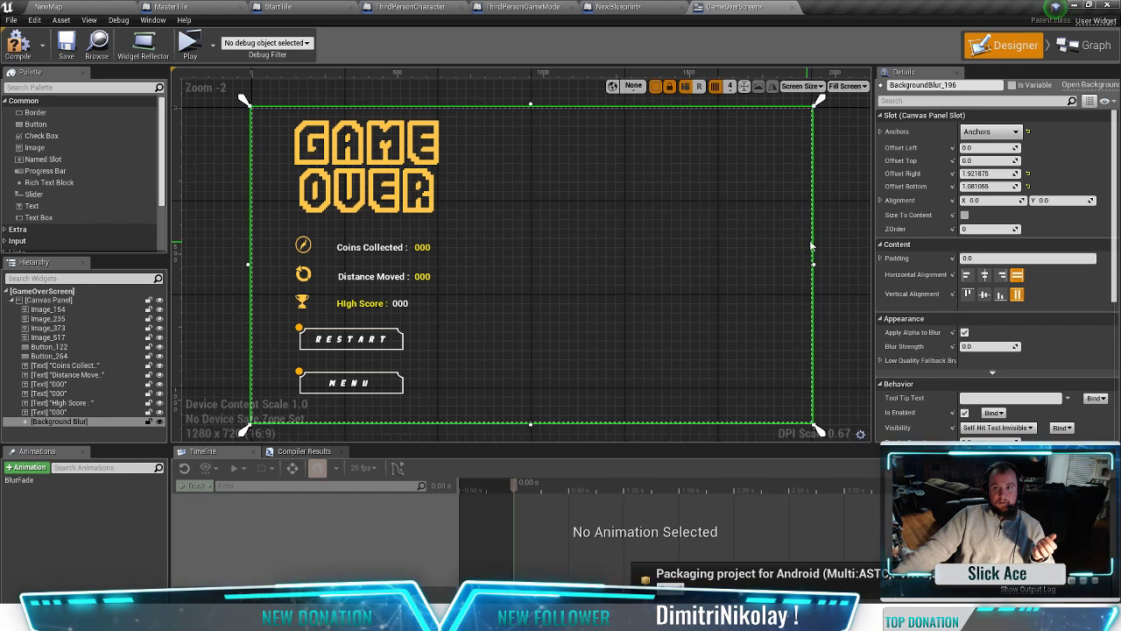
# Step: Set the Background Blur's Offset Right and Offset Bottom to 0
pyautogui.click(1000, 175)
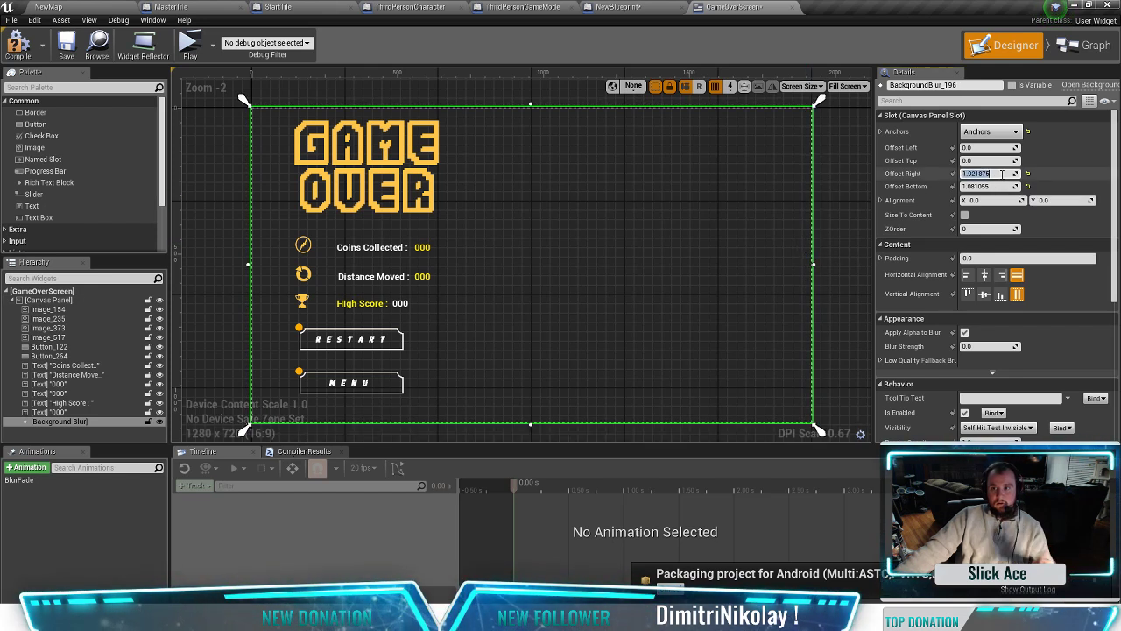
pyautogui.write('0')
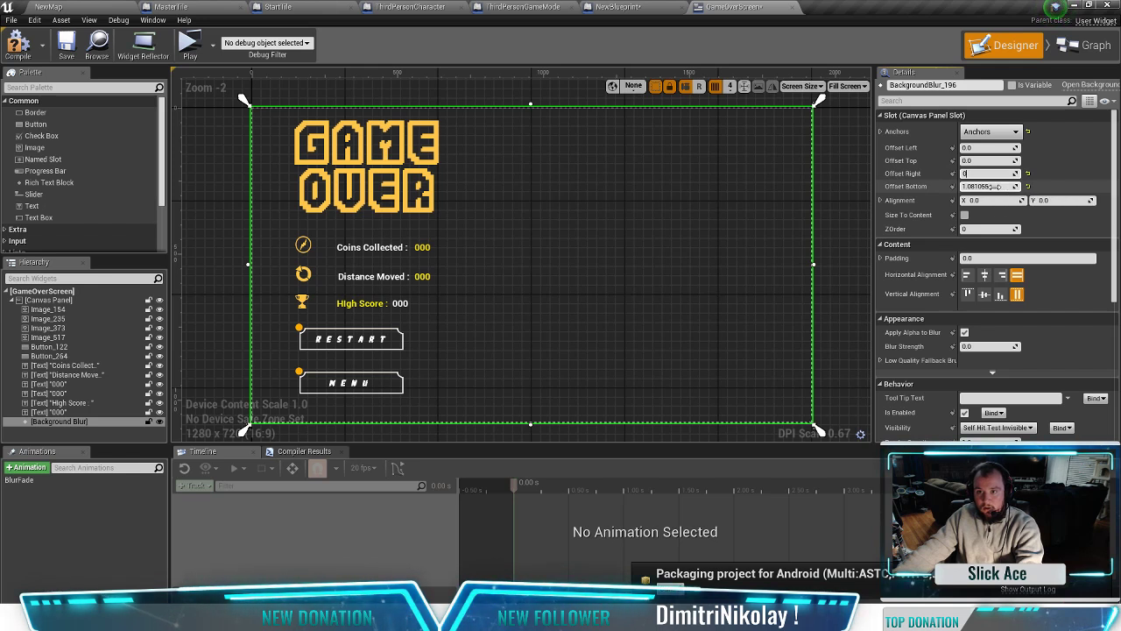
pyautogui.click(987, 187)
pyautogui.write('0')
pyautogui.press('Return')
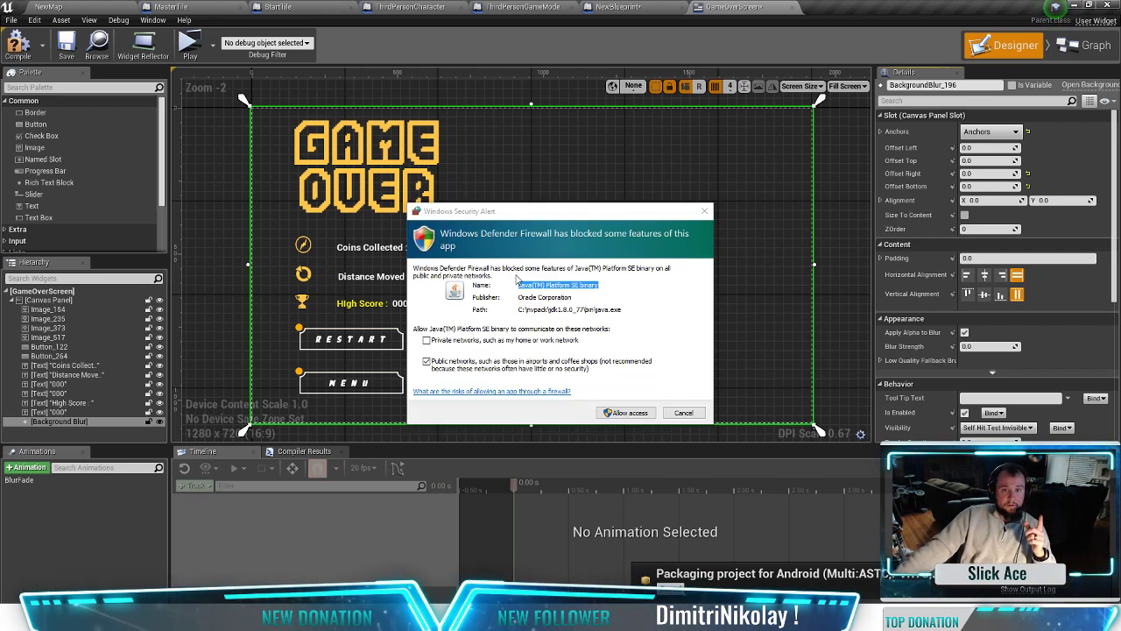
# Step: Allow Java(TM) Platform SE binary through Windows Defender Firewall on public networks
pyautogui.click(633, 413)
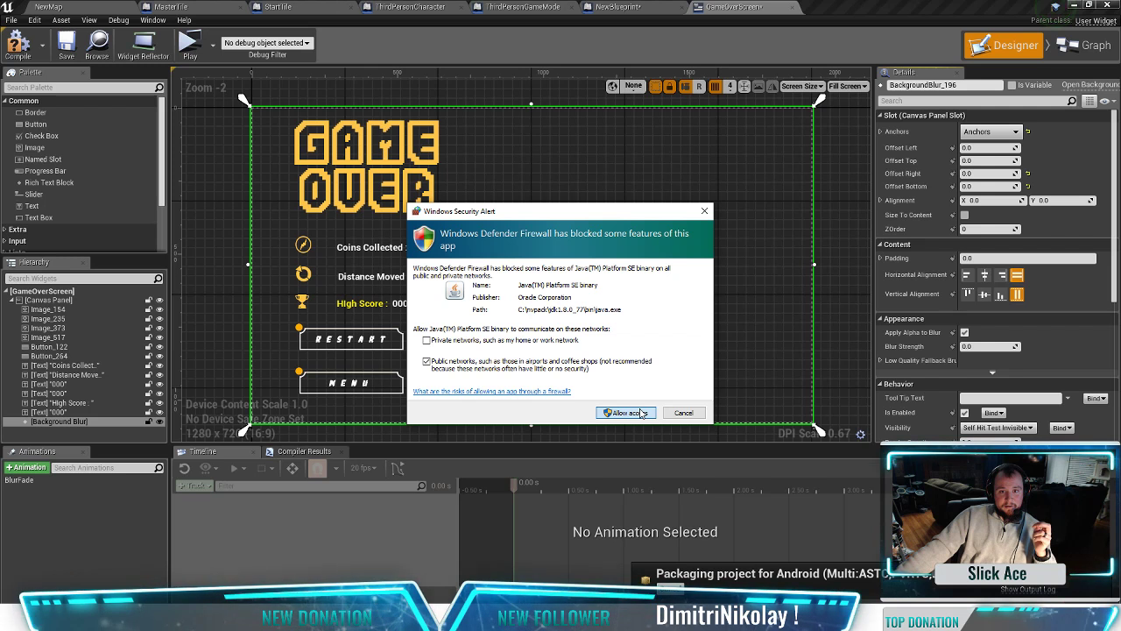
pyautogui.click(642, 412)
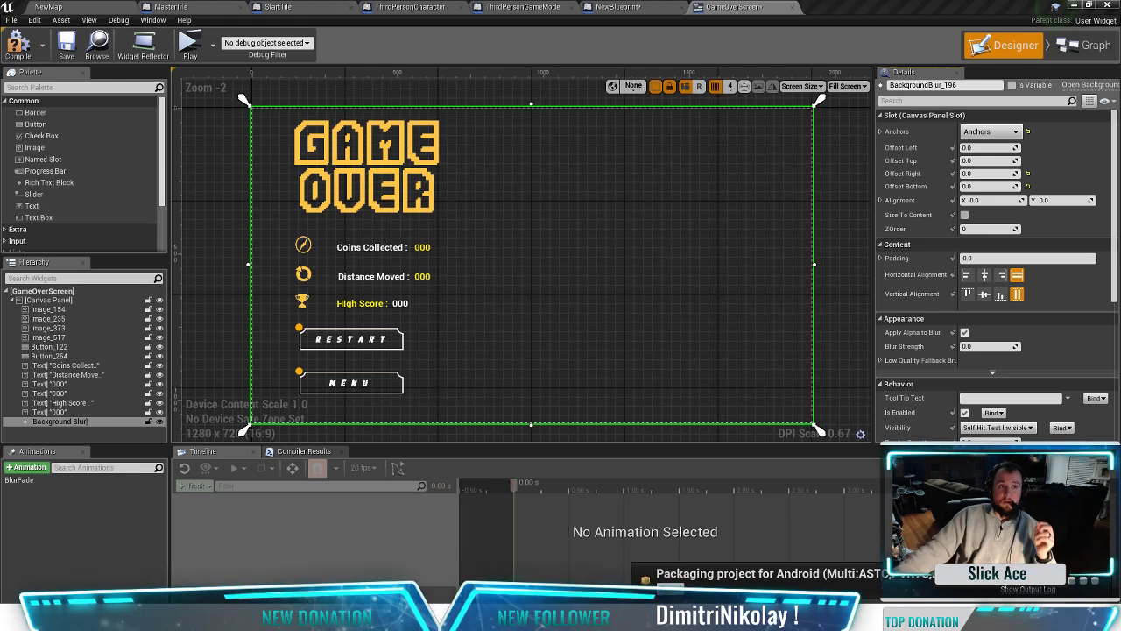
# Step: Open the SK_Mannequin skeletal mesh assigned to ThirdPersonCharacter's Mesh component
pyautogui.click(77, 7)
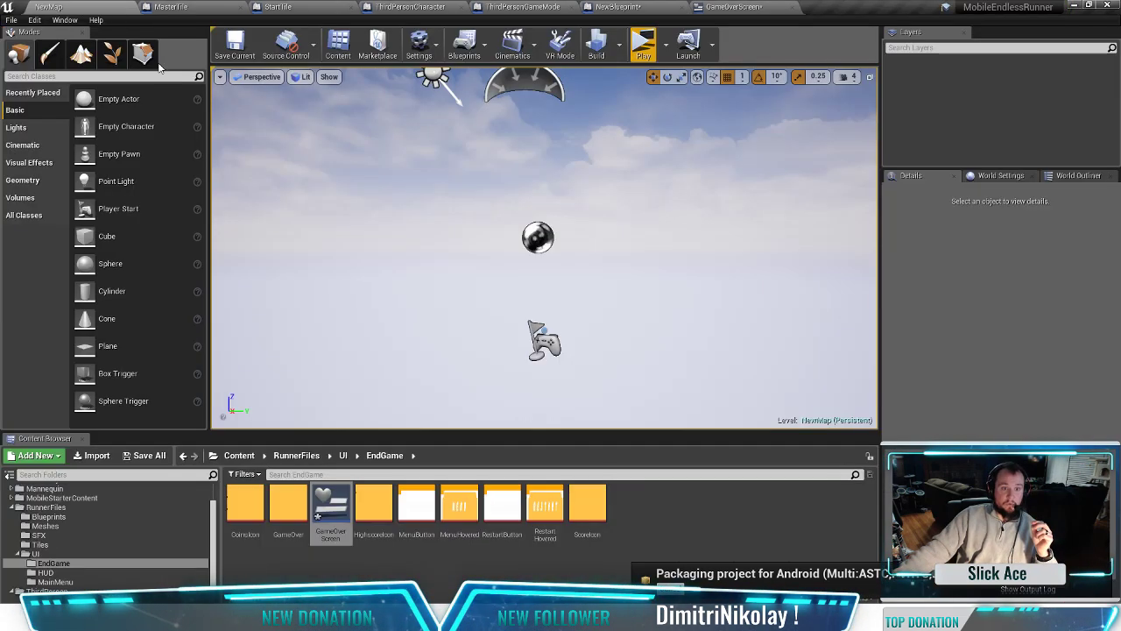
pyautogui.click(418, 8)
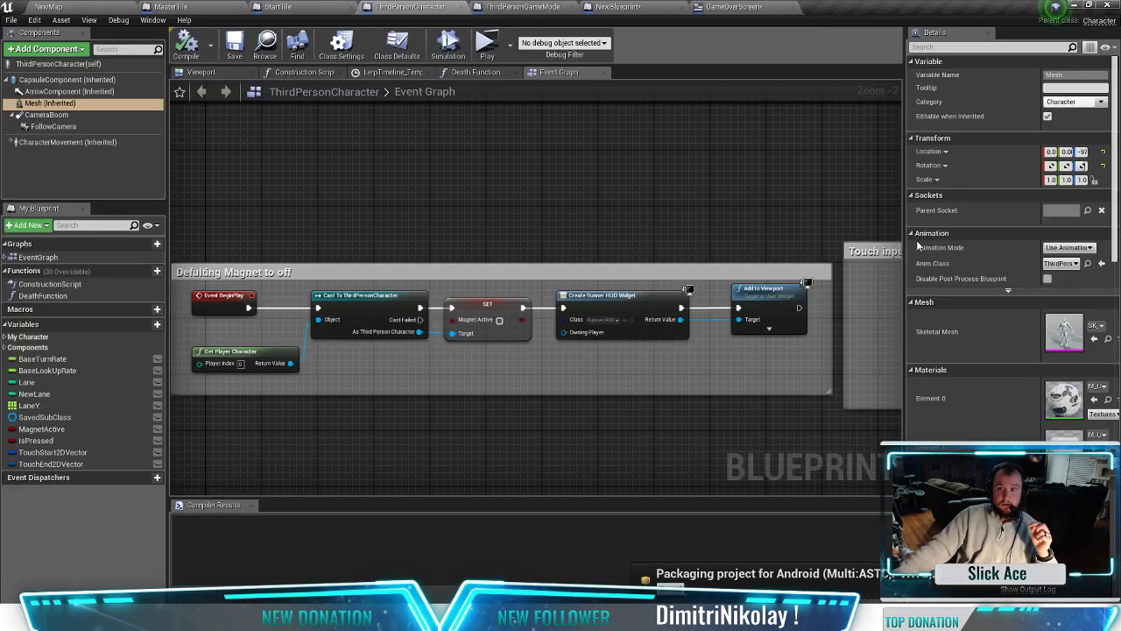
pyautogui.doubleClick(1065, 340)
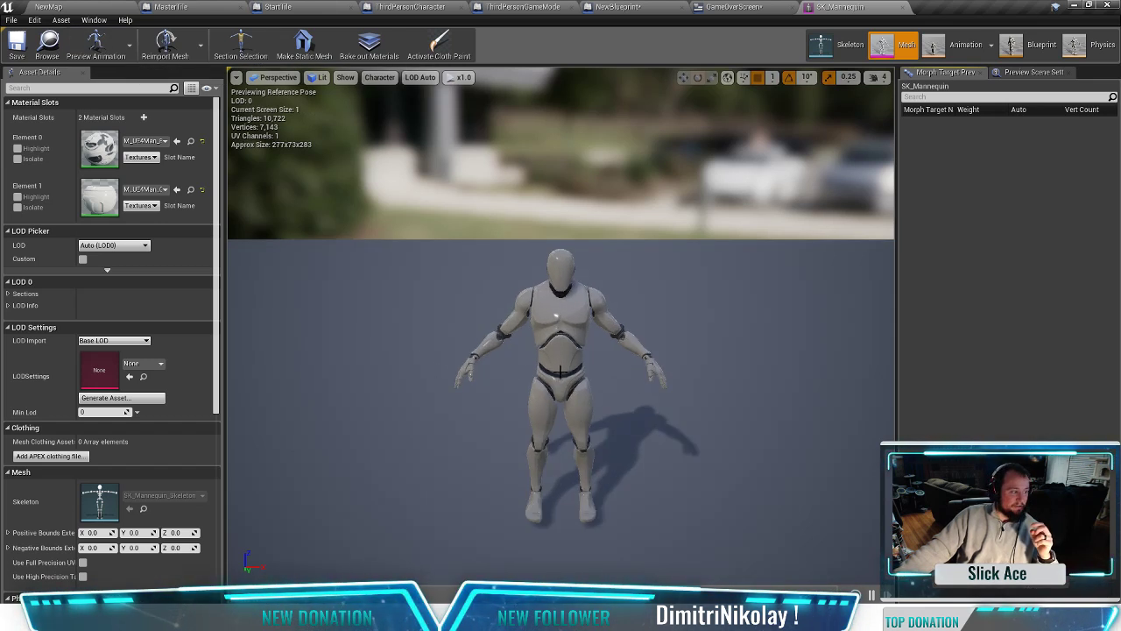
# Step: Examine the mannequin's hand_r, spine_03, neck_01 and hand_l bones and view its upper body up close
pyautogui.click(466, 367)
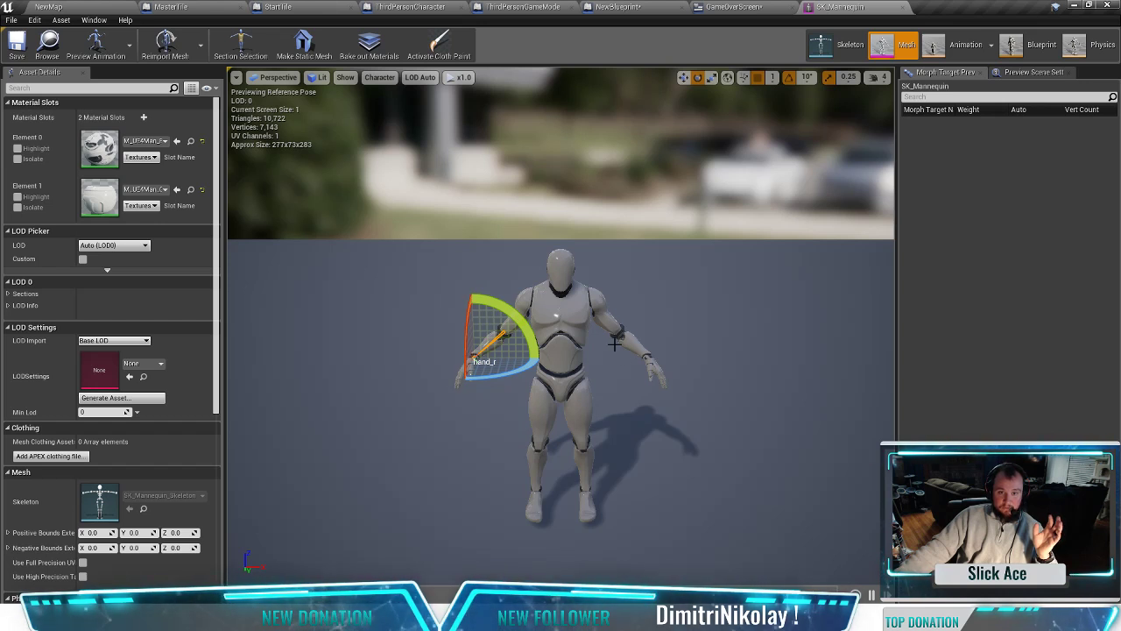
pyautogui.click(580, 315)
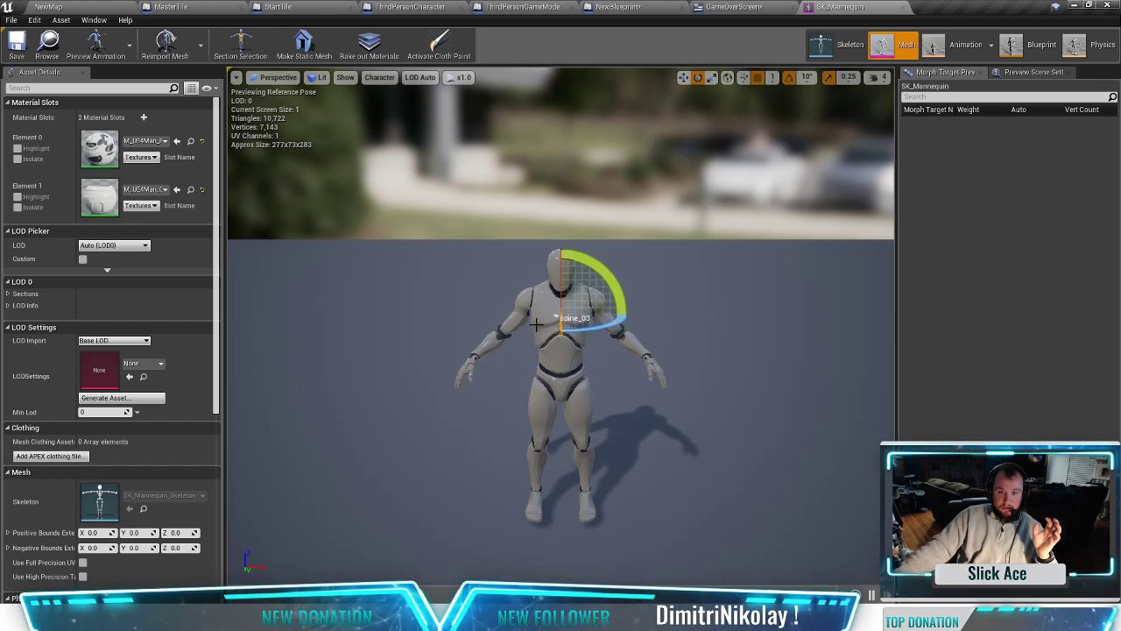
pyautogui.click(552, 264)
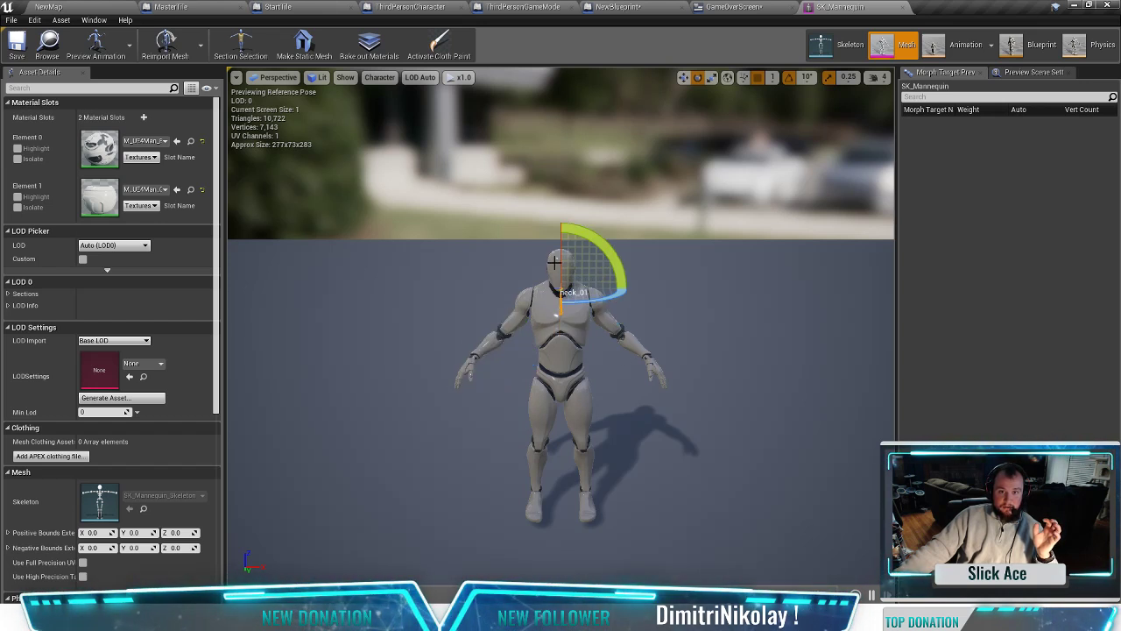
pyautogui.click(659, 379)
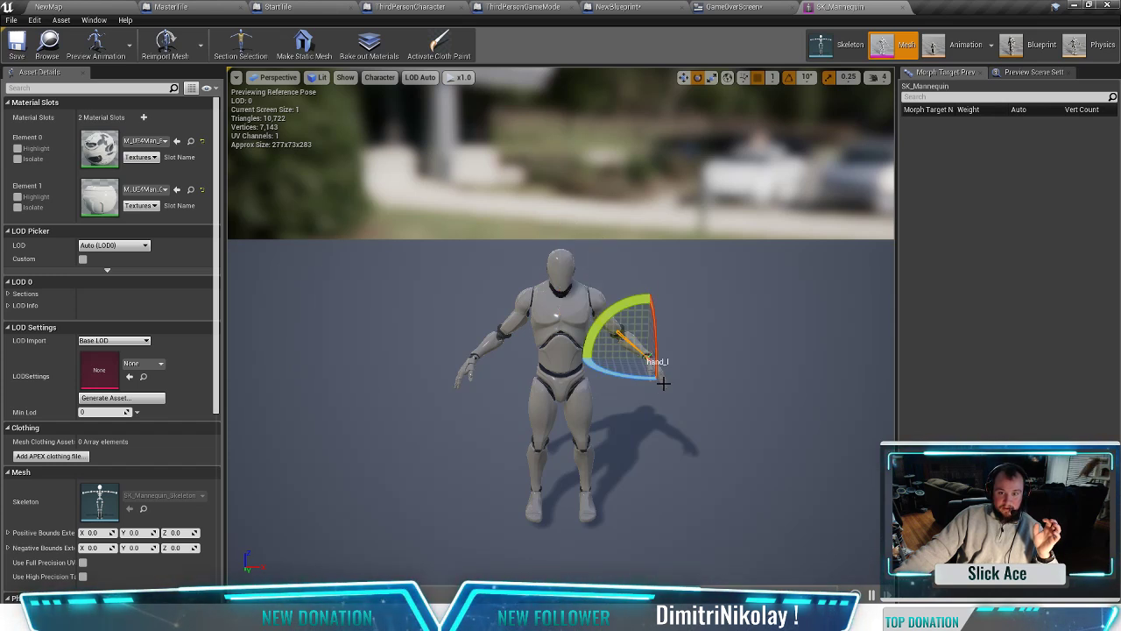
pyautogui.scroll(5, 663, 383)
pyautogui.moveTo(669, 458); pyautogui.dragTo(692, 470, button='right')
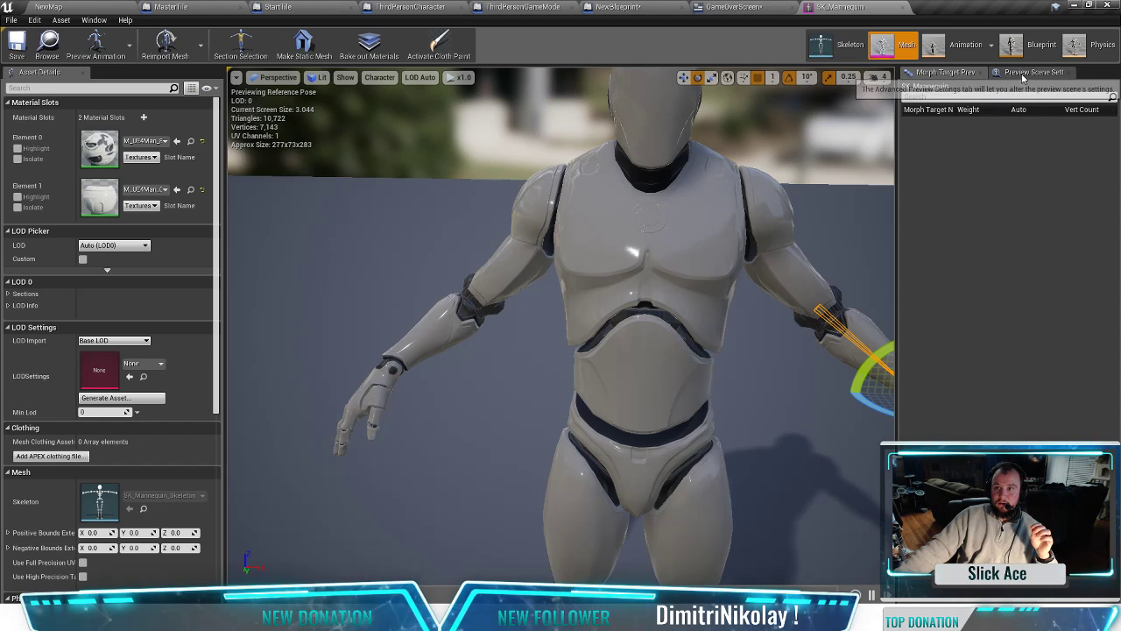
# Step: View the mannequin's ThirdPerson_Jump animation and open the SK_Mannequin skeleton it uses
pyautogui.click(963, 48)
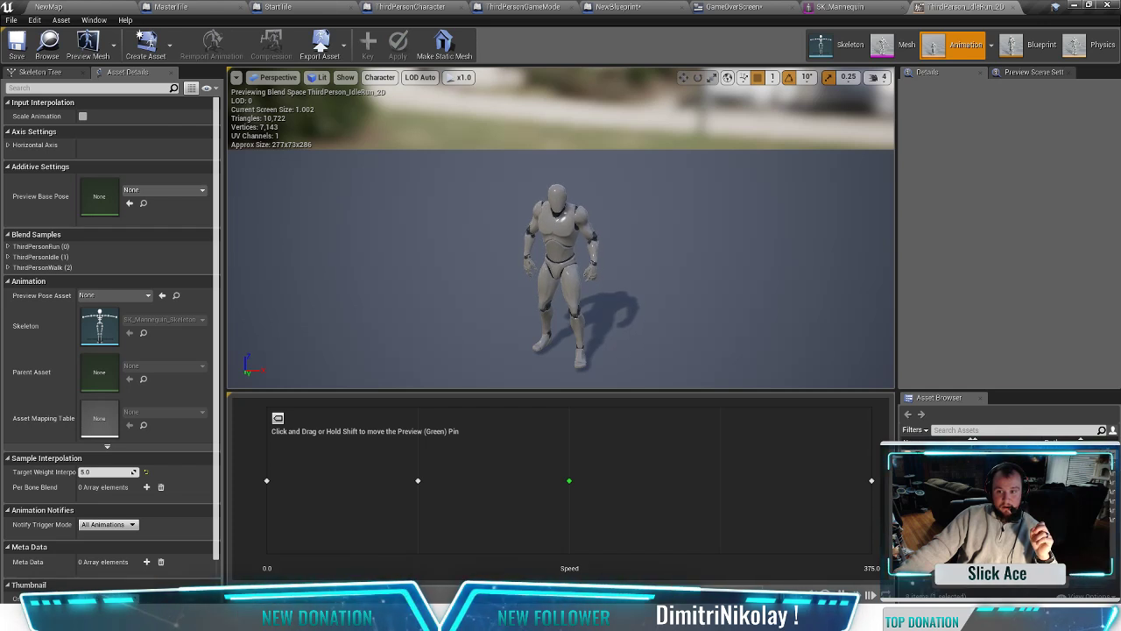
pyautogui.doubleClick(955, 465)
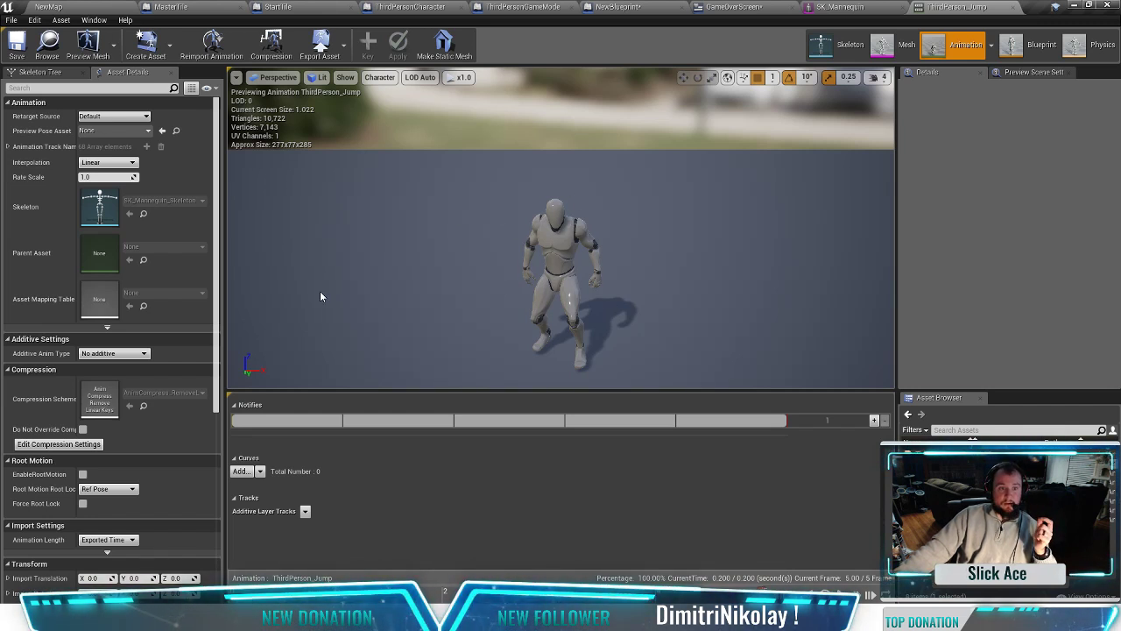
pyautogui.doubleClick(95, 210)
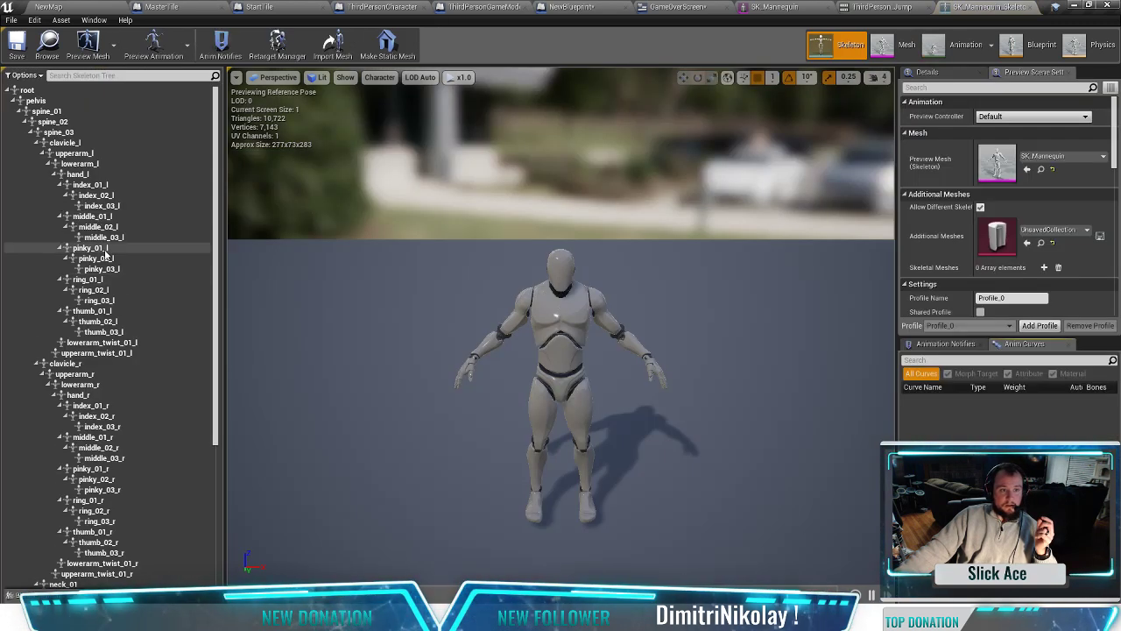
# Step: Examine the left thumb bones, the rest of the skeleton tree and the list of available preview animations
pyautogui.click(121, 333)
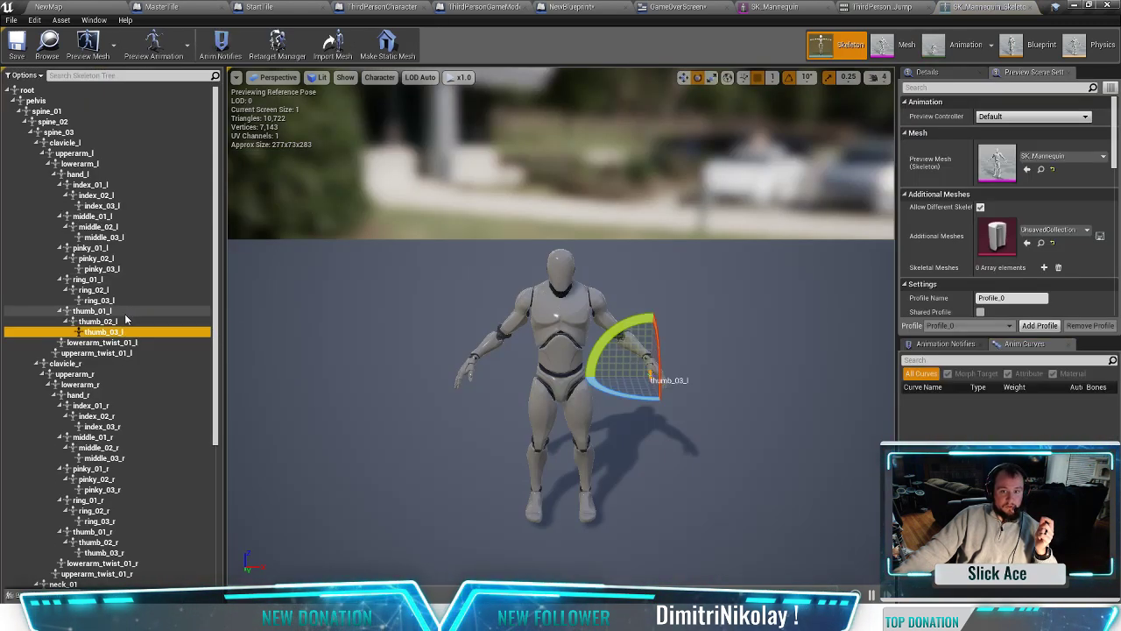
pyautogui.click(119, 321)
pyautogui.click(122, 310)
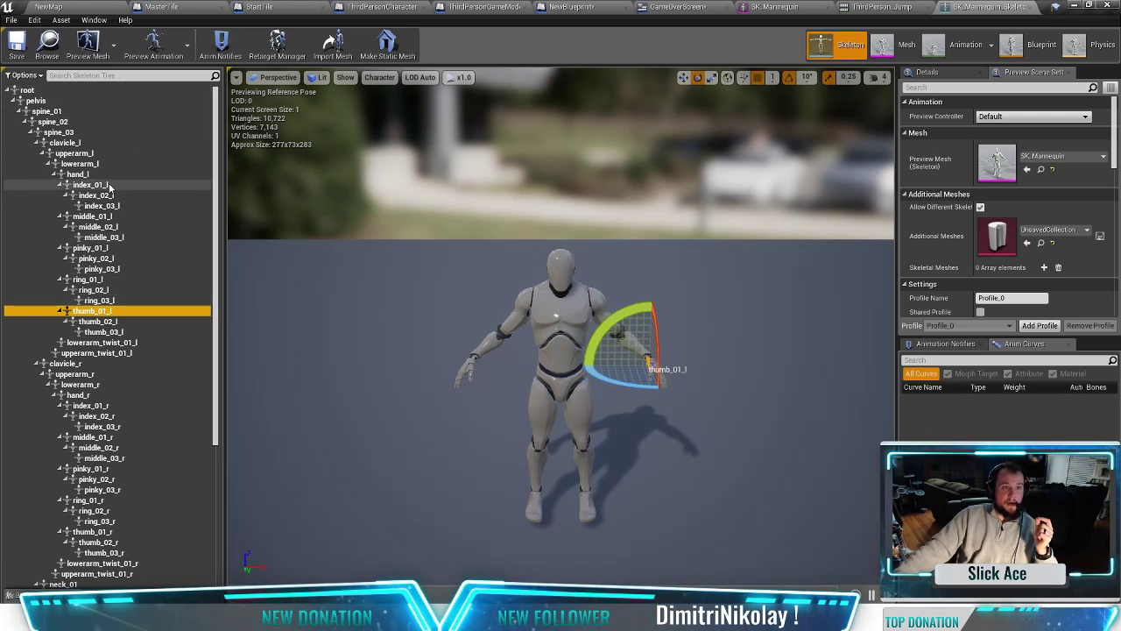
pyautogui.scroll(-3, 131, 445)
pyautogui.scroll(-5, 130, 446)
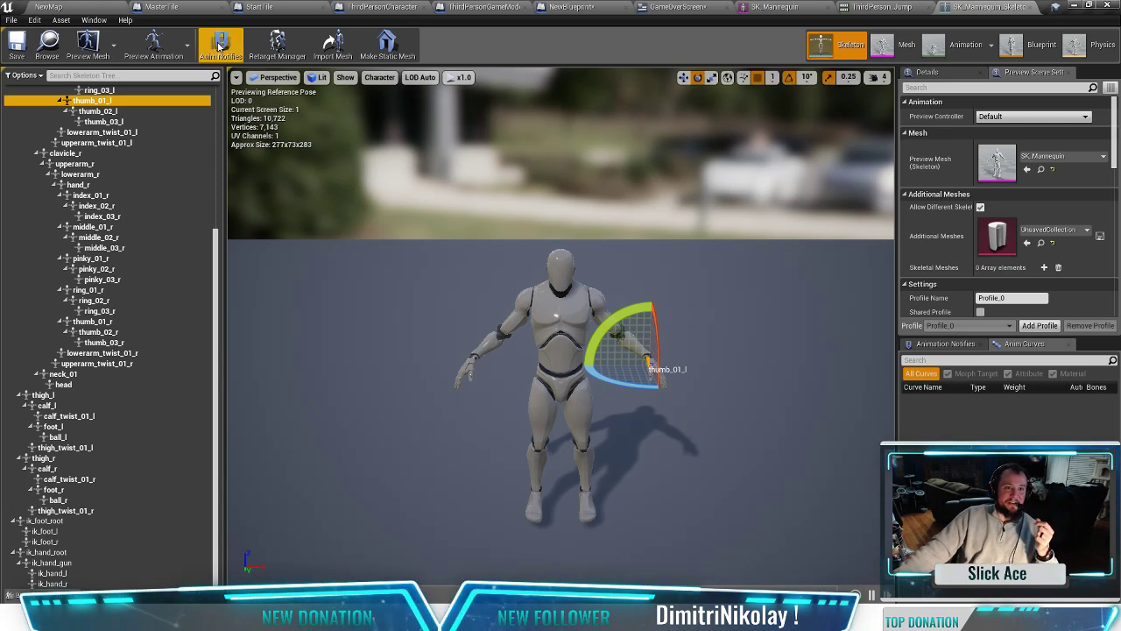
pyautogui.click(172, 53)
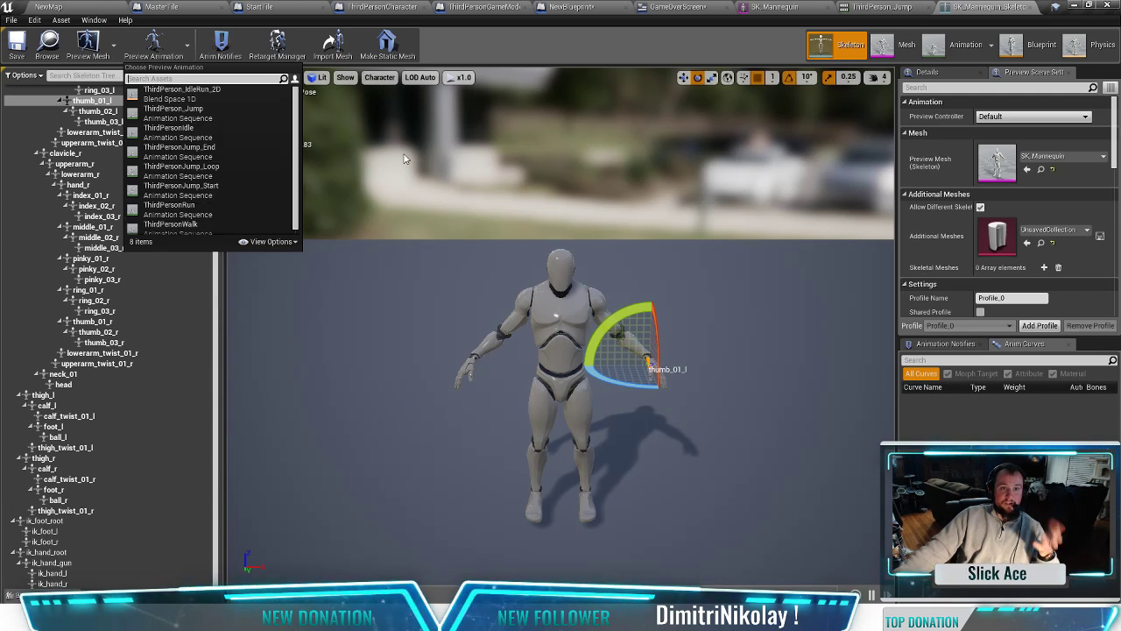
pyautogui.click(417, 203)
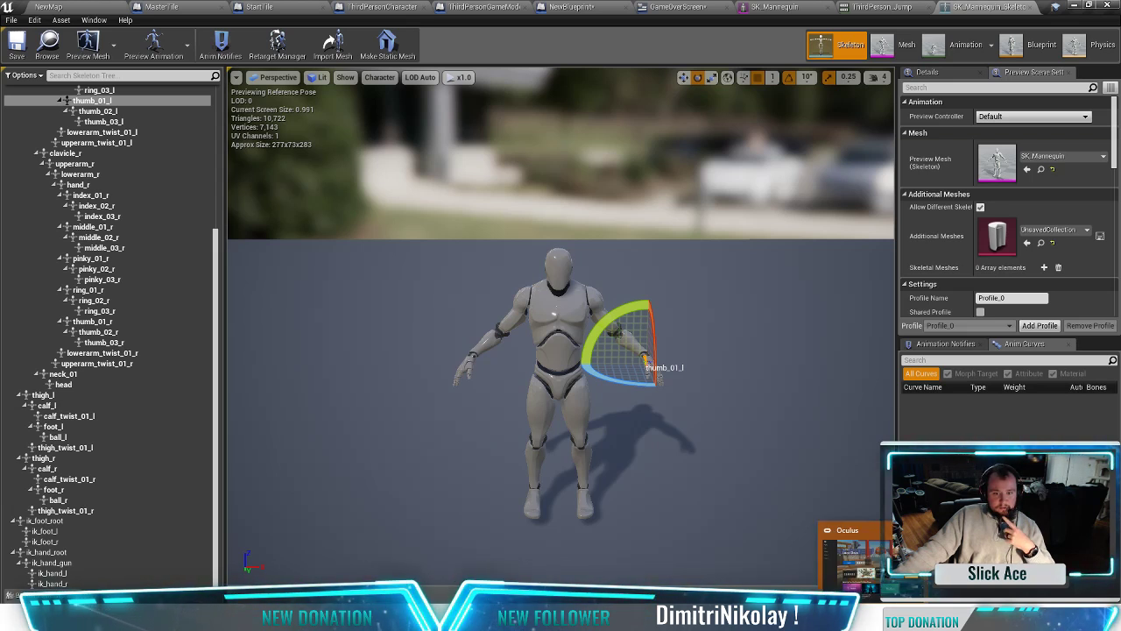
# Step: Switch to the web browser and look over the Android Quick Start, NVIDIA CodeWorks for Android and Twitch channel pages
pyautogui.click(753, 617)
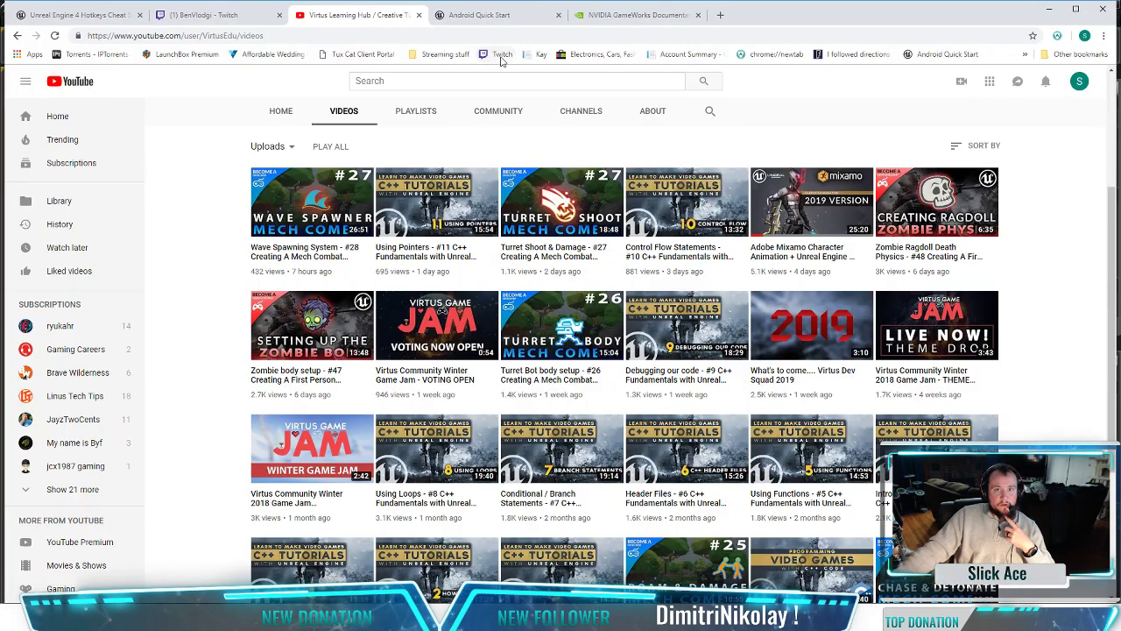
pyautogui.click(516, 15)
pyautogui.click(630, 15)
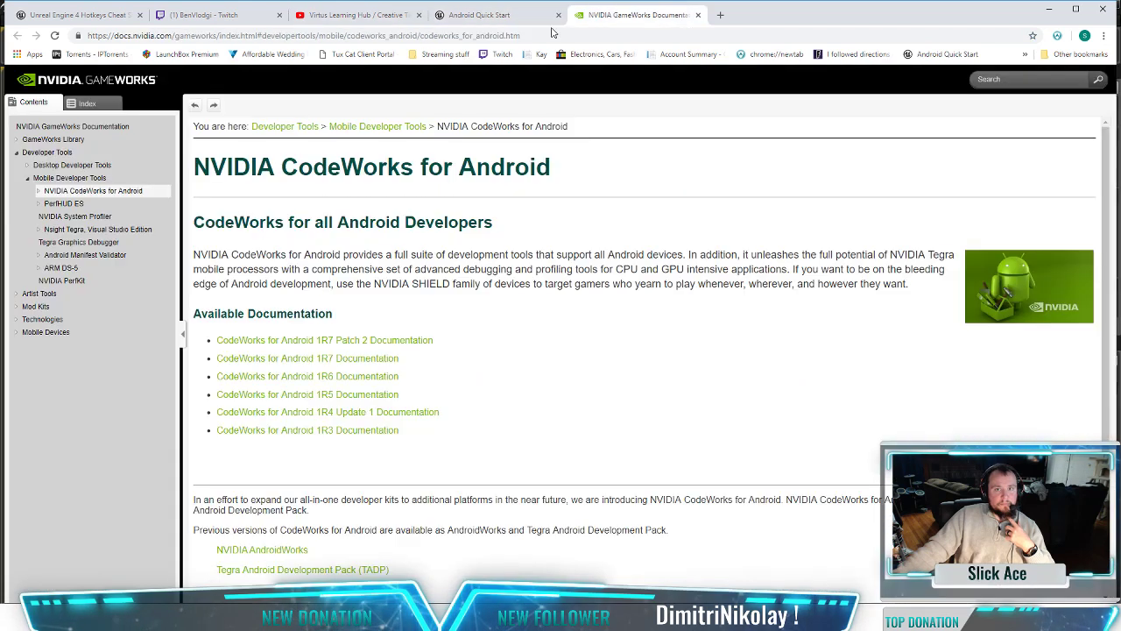
pyautogui.click(245, 14)
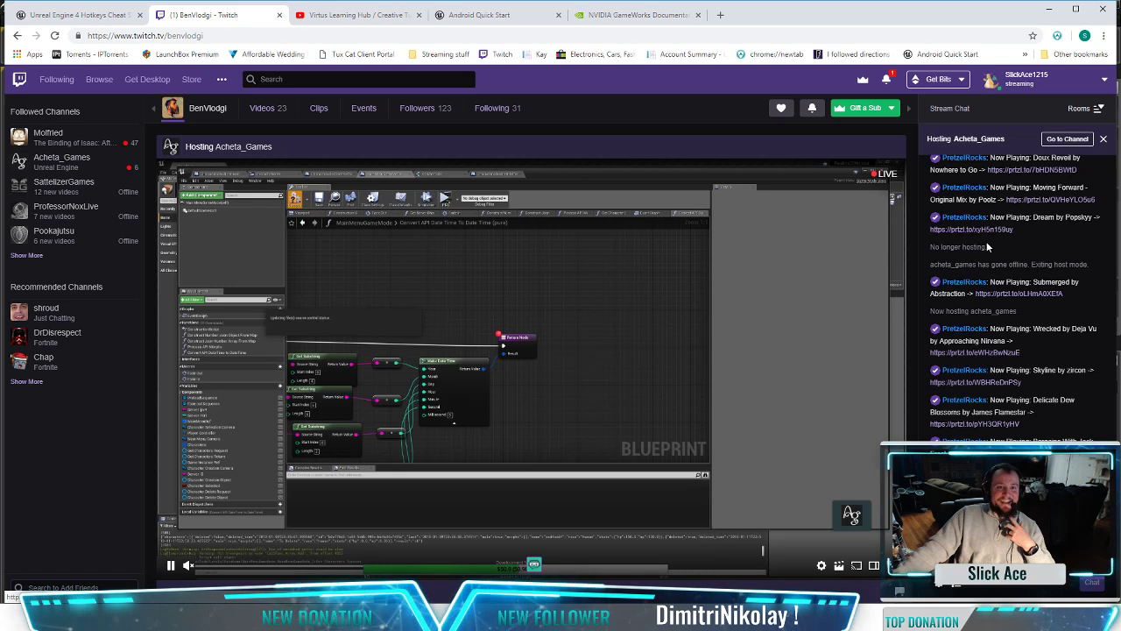
# Step: Look over the Virtus Learning Hub videos page and the Android Quick Start page, and return to the Unreal Editor
pyautogui.click(350, 15)
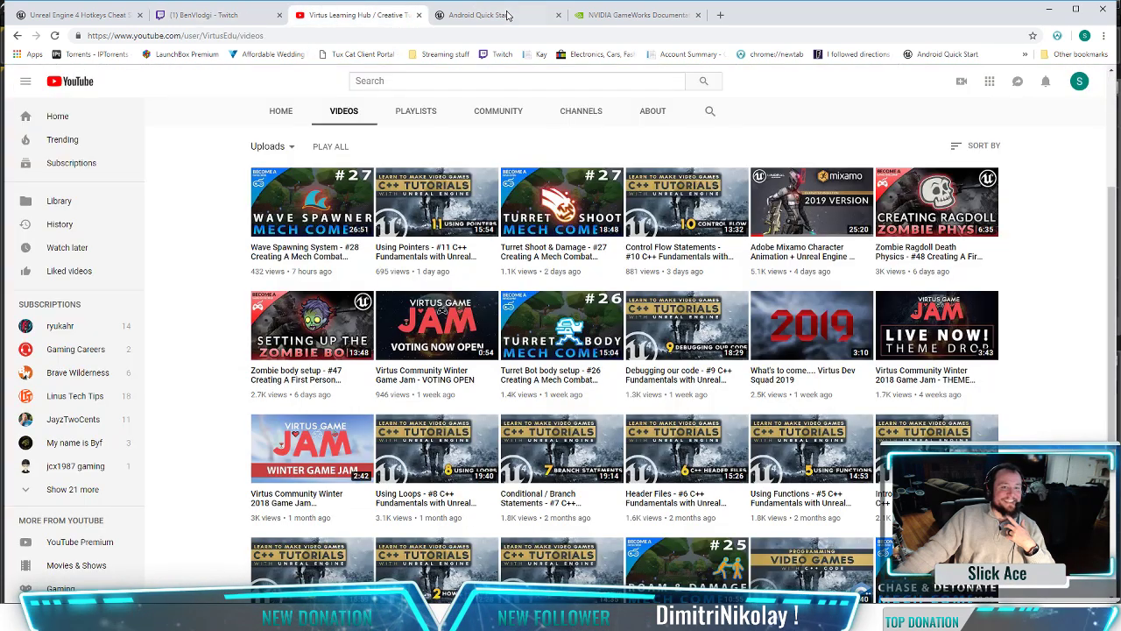
pyautogui.click(537, 17)
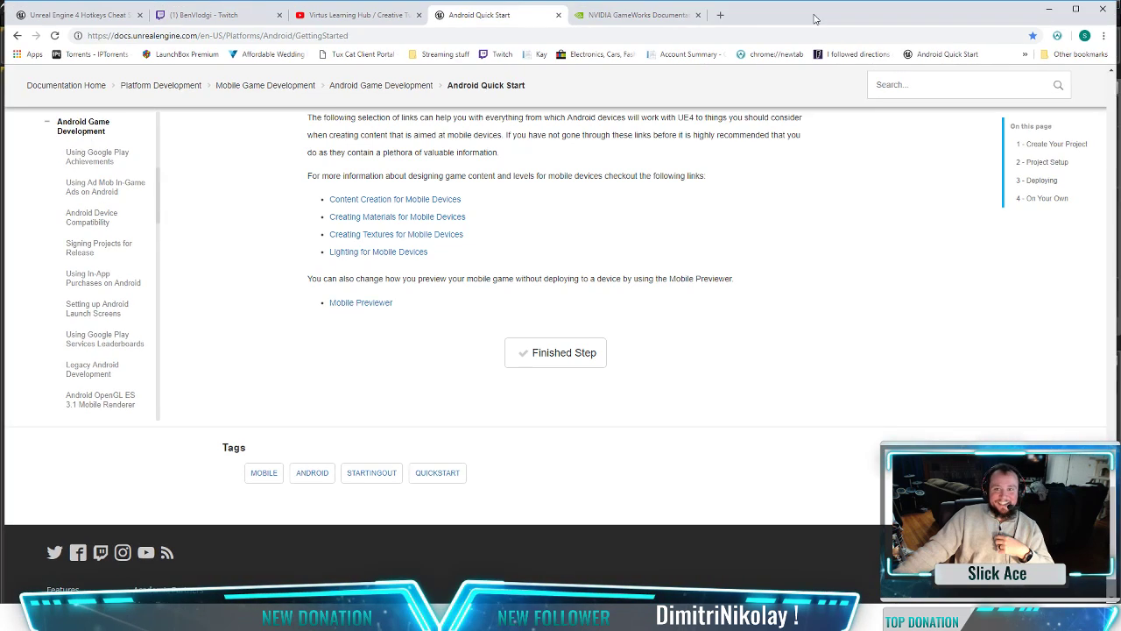
pyautogui.moveTo(814, 17); pyautogui.dragTo(841, 193)
pyautogui.click(596, 41)
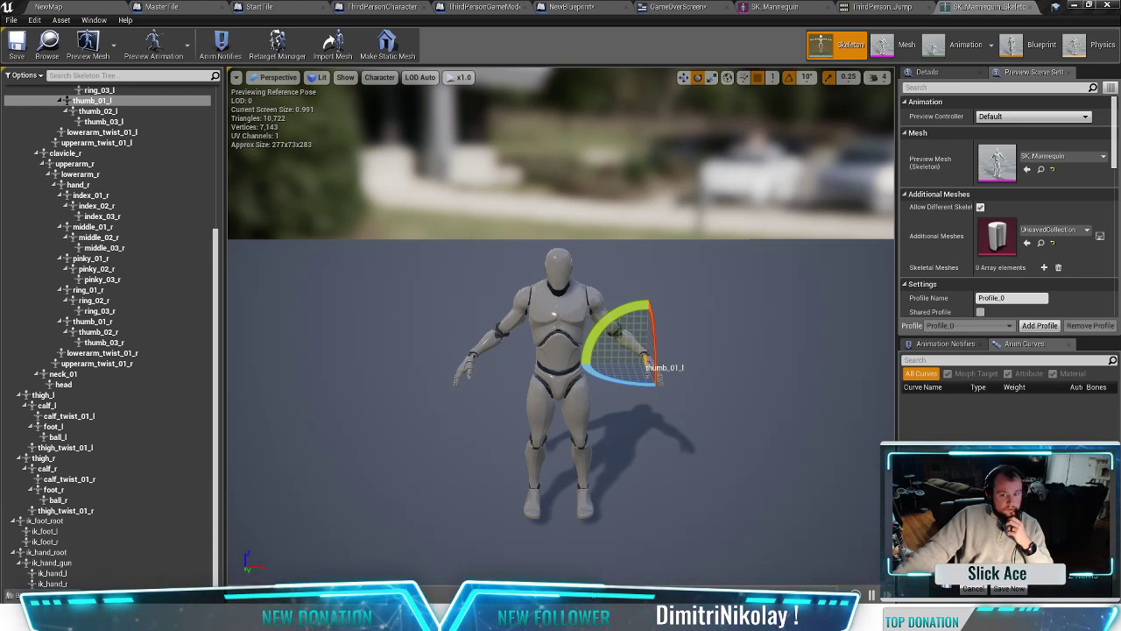
pyautogui.moveTo(616, 618)
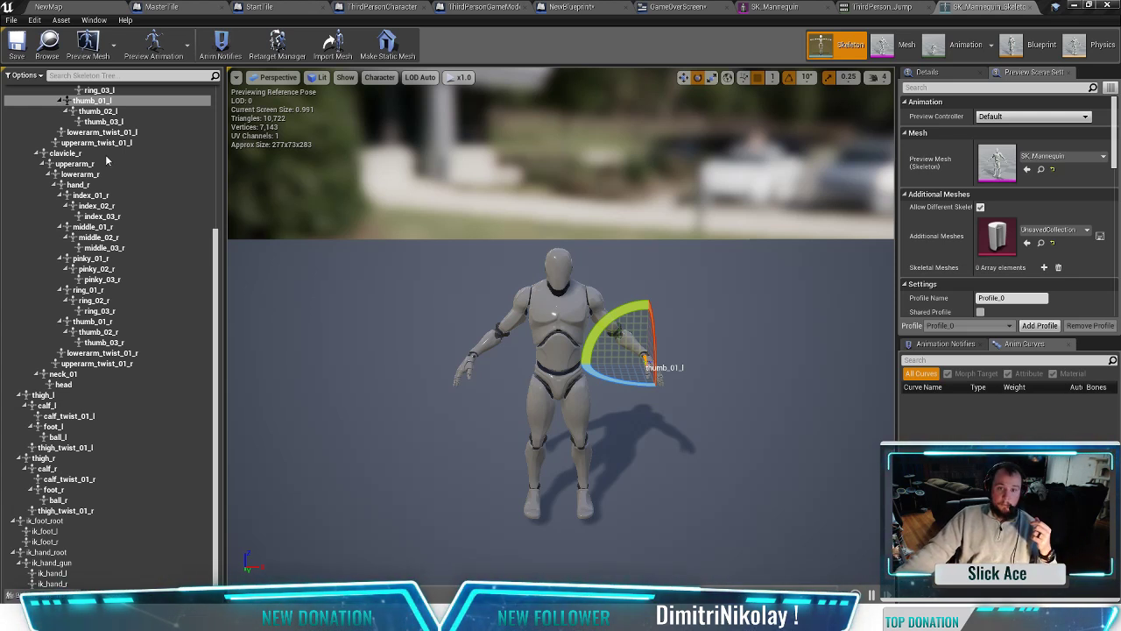
# Step: Show the NewMap level, reduce the editor to a smaller window, and minimise the browser and Oculus windows
pyautogui.click(88, 6)
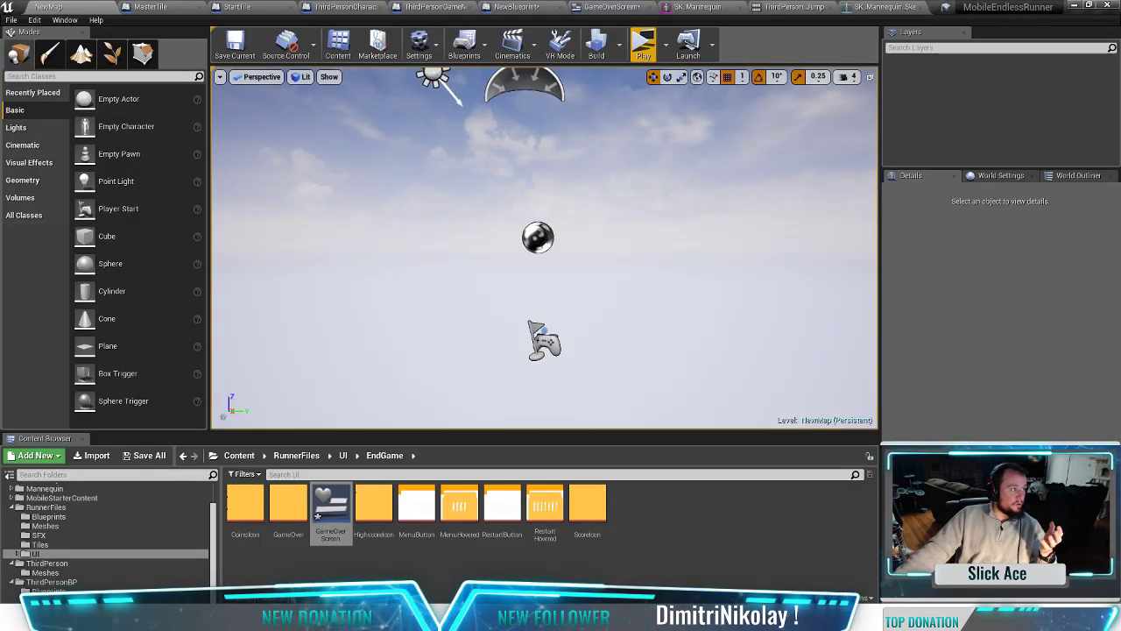
pyautogui.click(1091, 6)
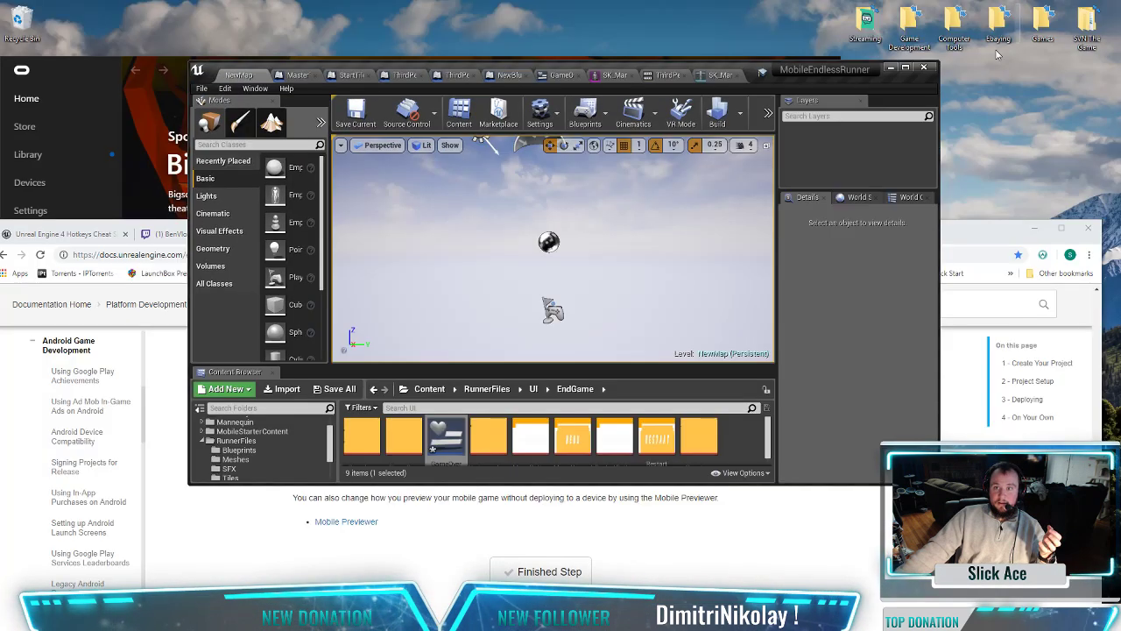
pyautogui.click(959, 232)
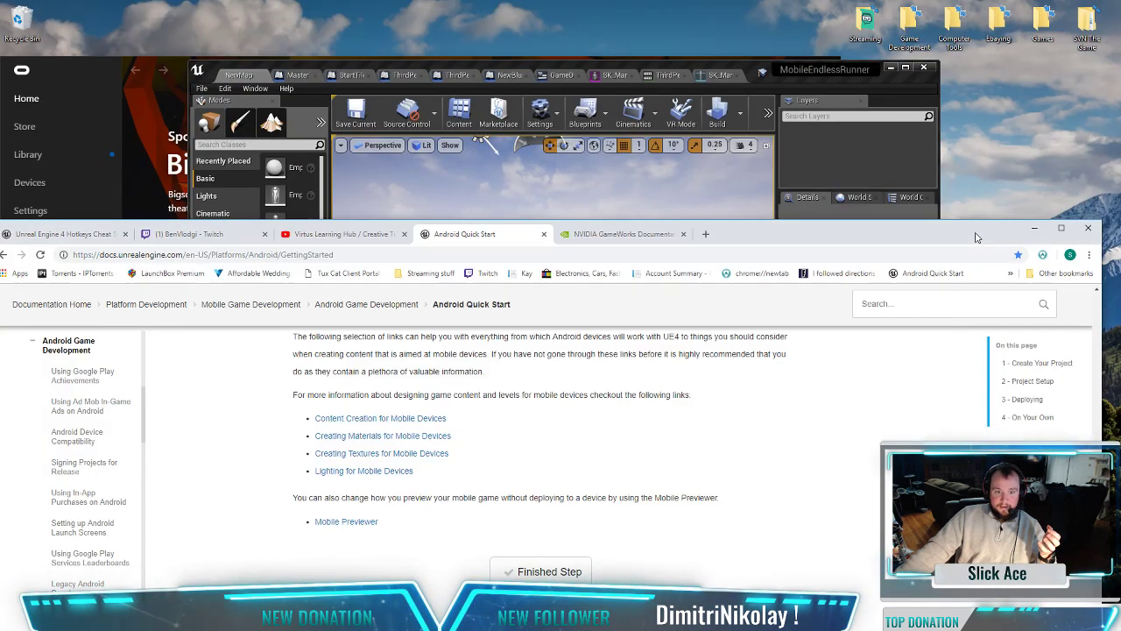
pyautogui.click(1033, 229)
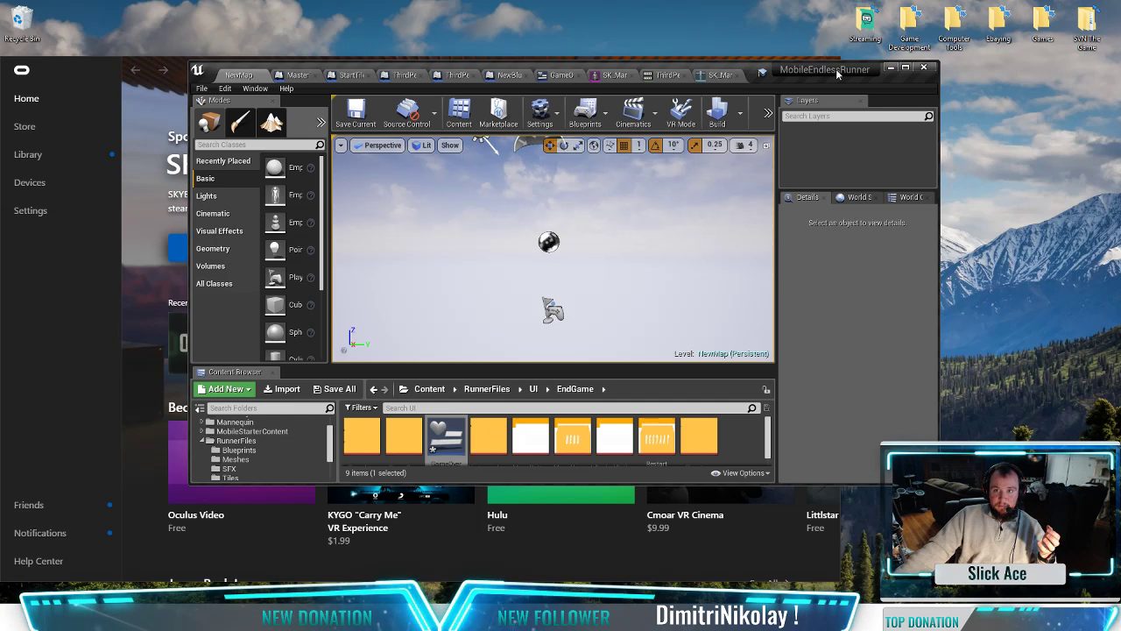
pyautogui.moveTo(752, 68); pyautogui.dragTo(756, 109)
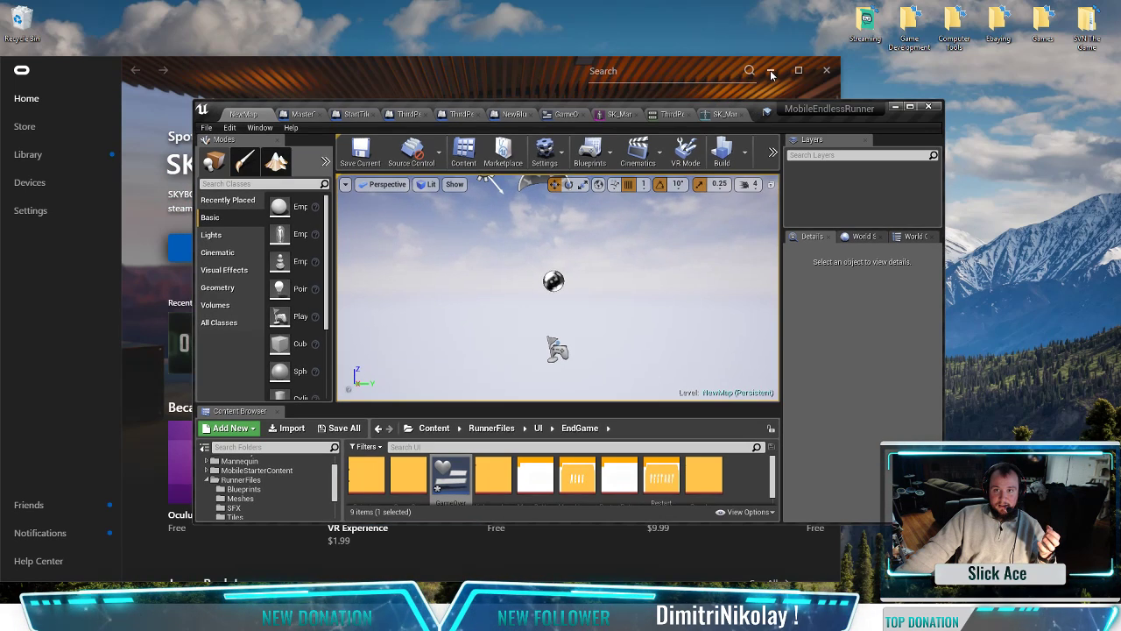
pyautogui.click(771, 72)
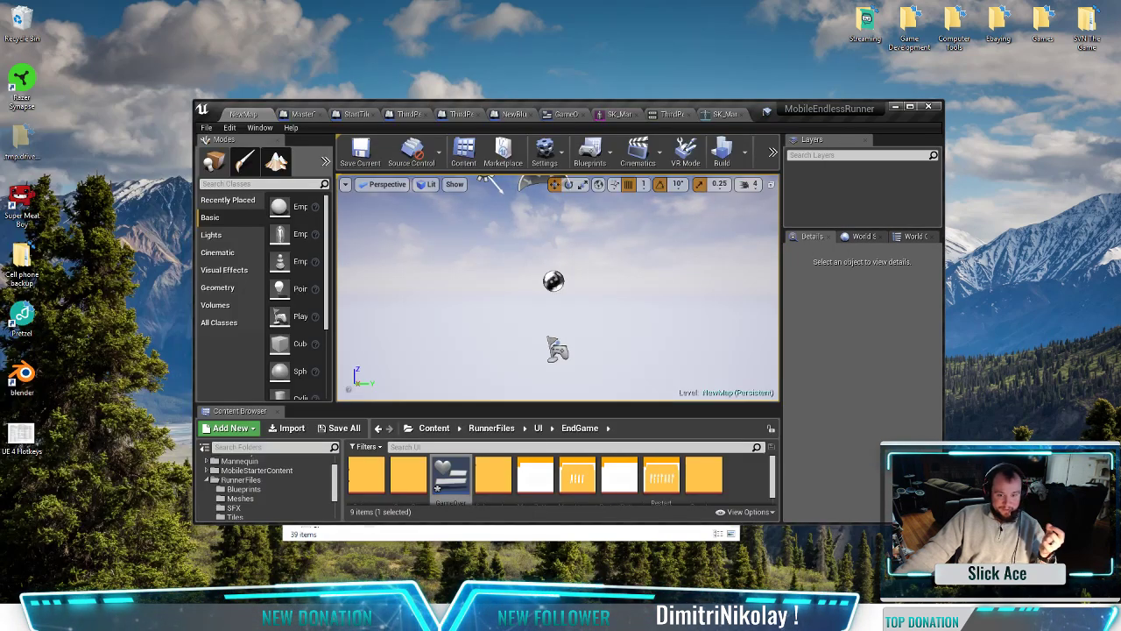
# Step: Switch to File Explorer, open the Unreal Engine folder on the Ultra speed (X:) drive, and move its window off this screen
pyautogui.moveTo(327, 613)
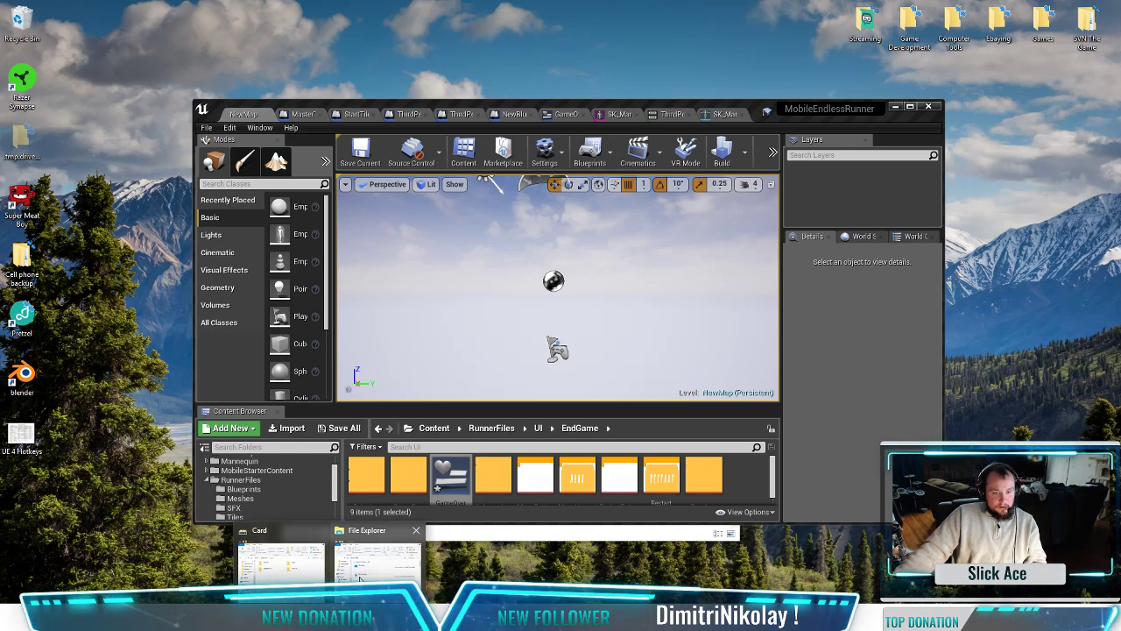
pyautogui.click(377, 565)
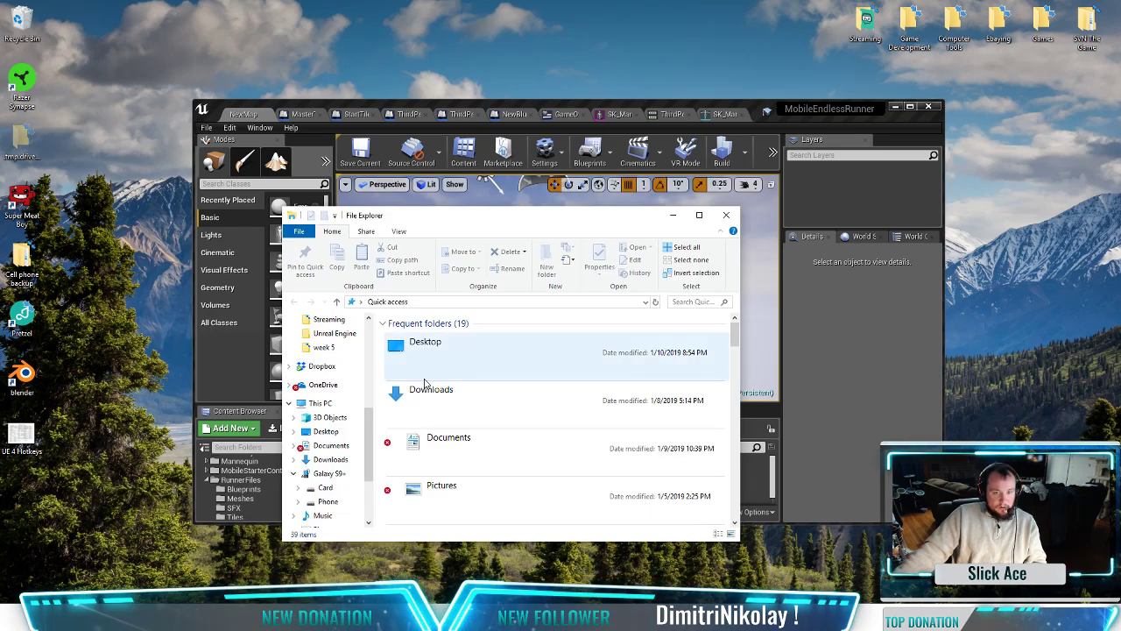
pyautogui.scroll(-3, 325, 455)
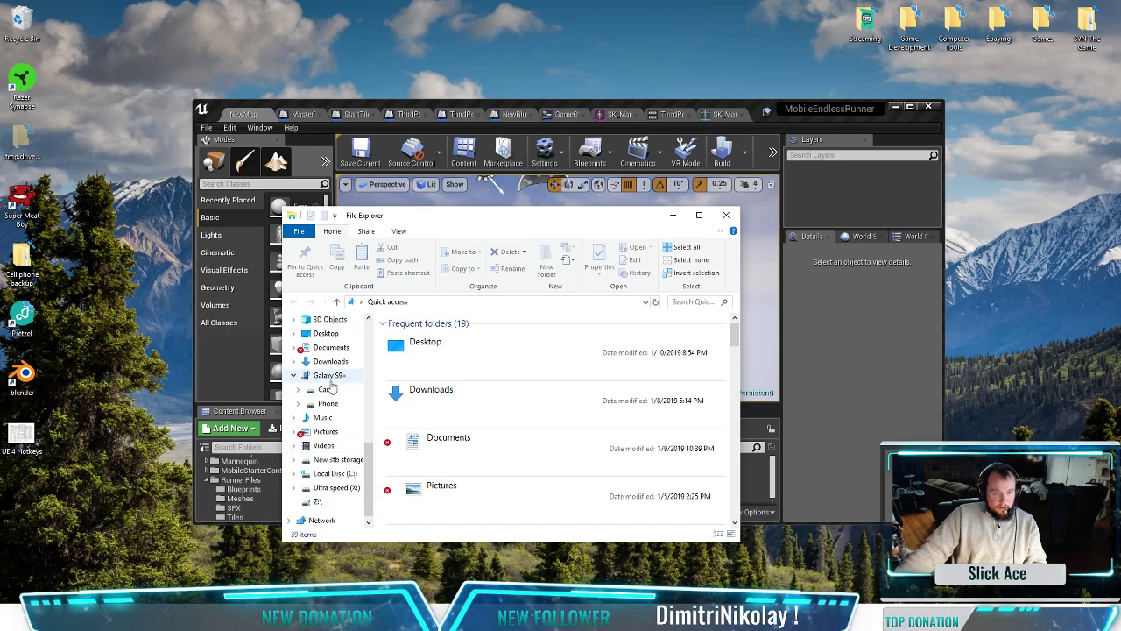
pyautogui.scroll(2, 333, 376)
pyautogui.click(326, 343)
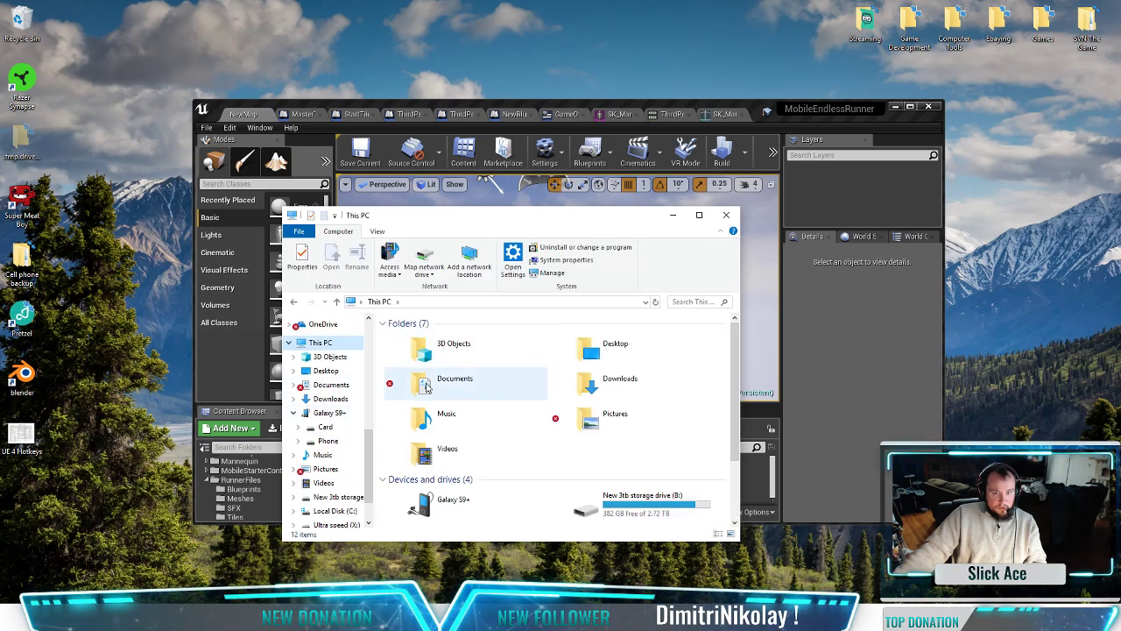
pyautogui.scroll(-2, 469, 411)
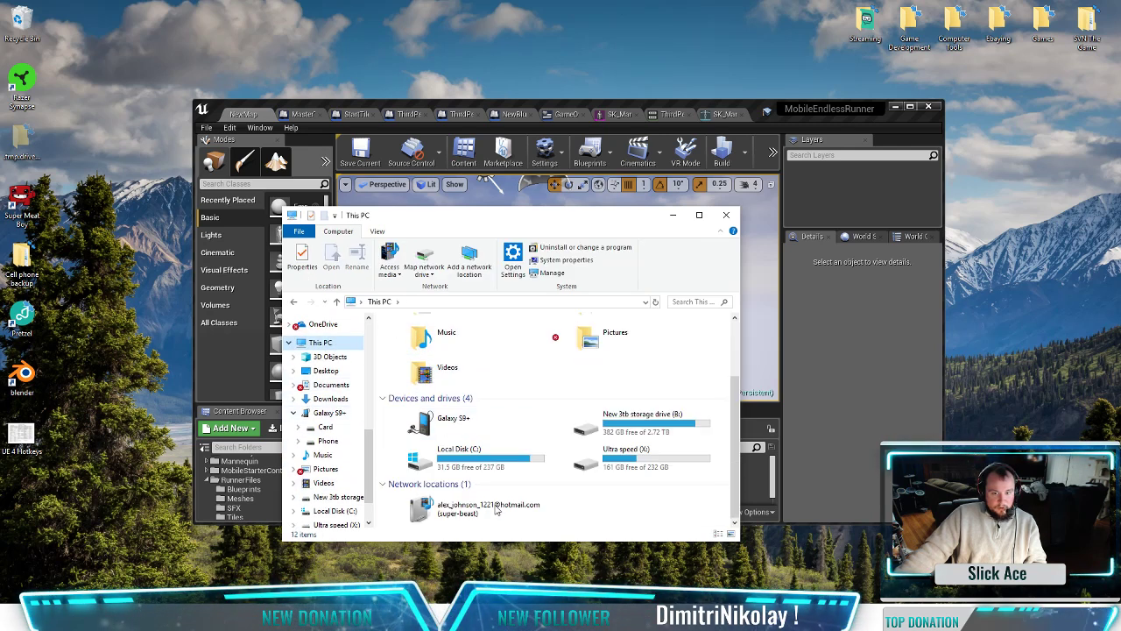
pyautogui.doubleClick(628, 464)
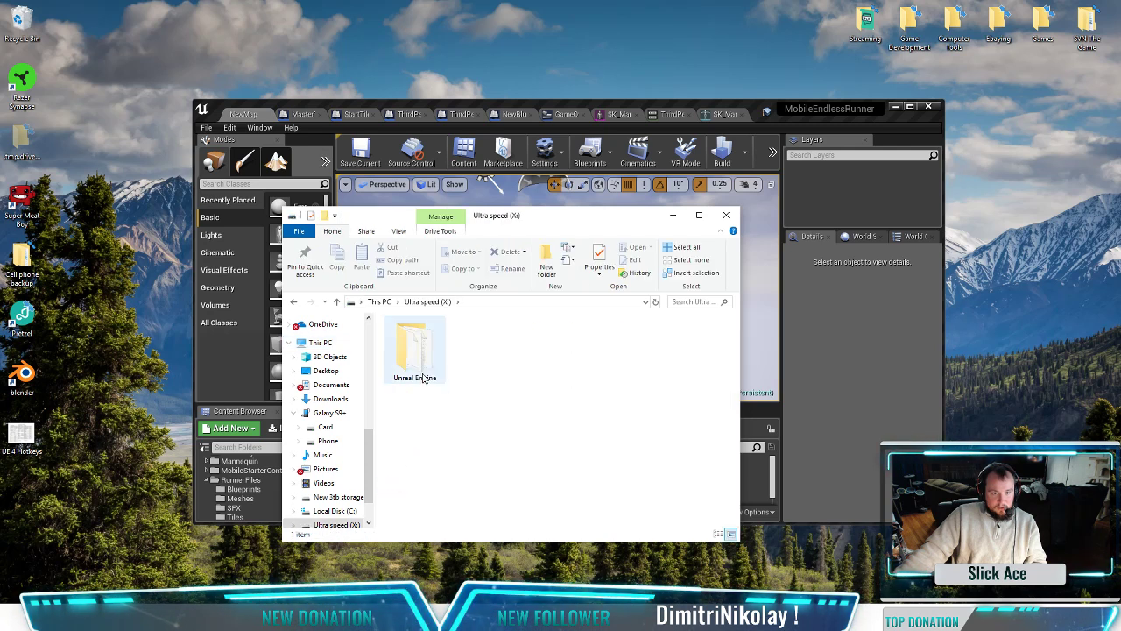
pyautogui.doubleClick(421, 375)
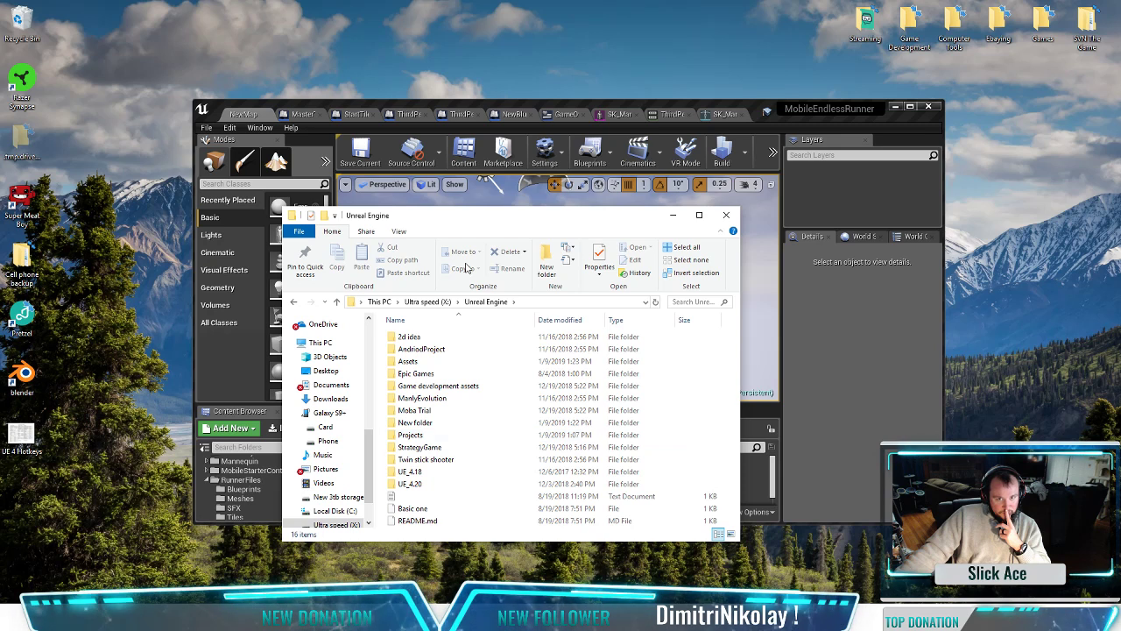
pyautogui.moveTo(511, 220); pyautogui.dragTo(0, 203)
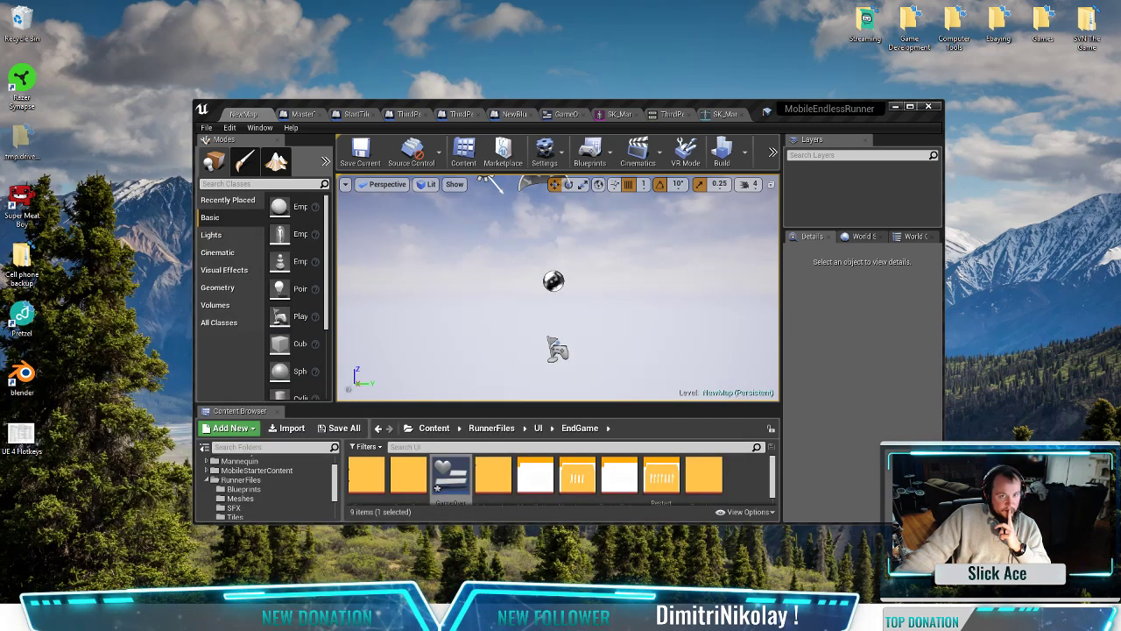
pyautogui.click(207, 128)
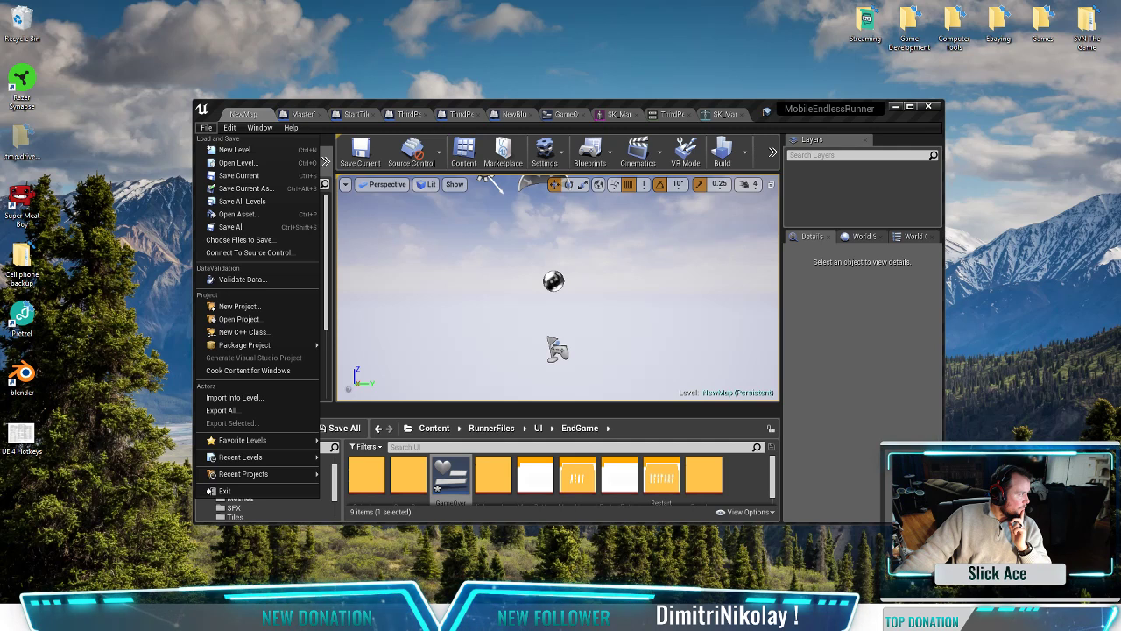
pyautogui.press('Escape')
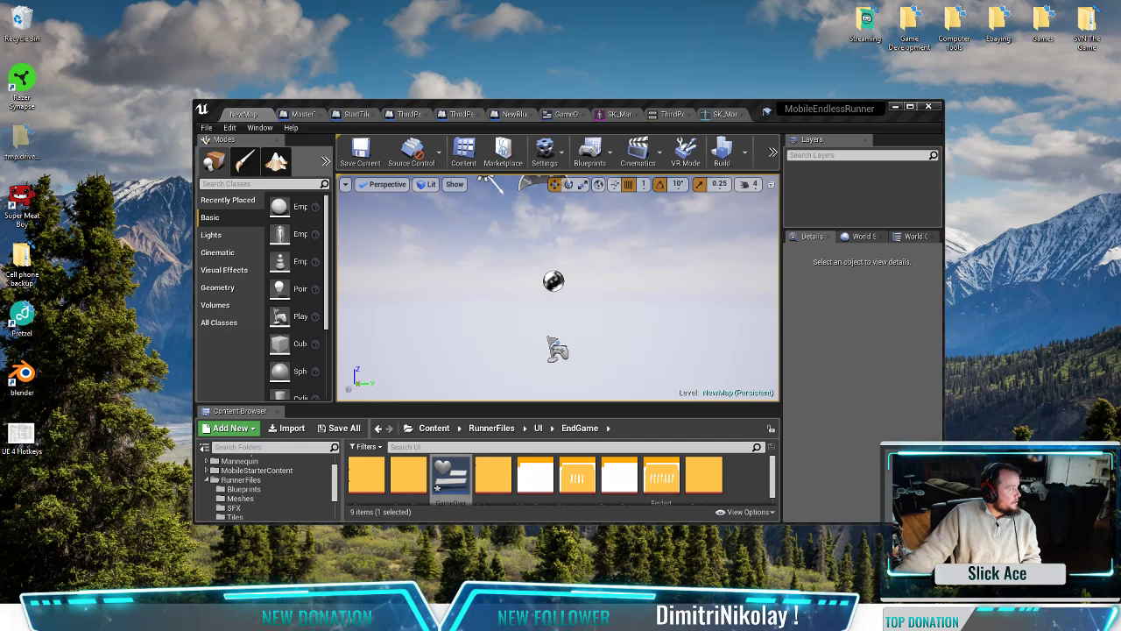
# Step: Bring the Explorer window back and examine the Android folder inside the Endlessrunner project's Build folder
pyautogui.moveTo(0, 210); pyautogui.dragTo(534, 216)
pyautogui.scroll(2, 552, 361)
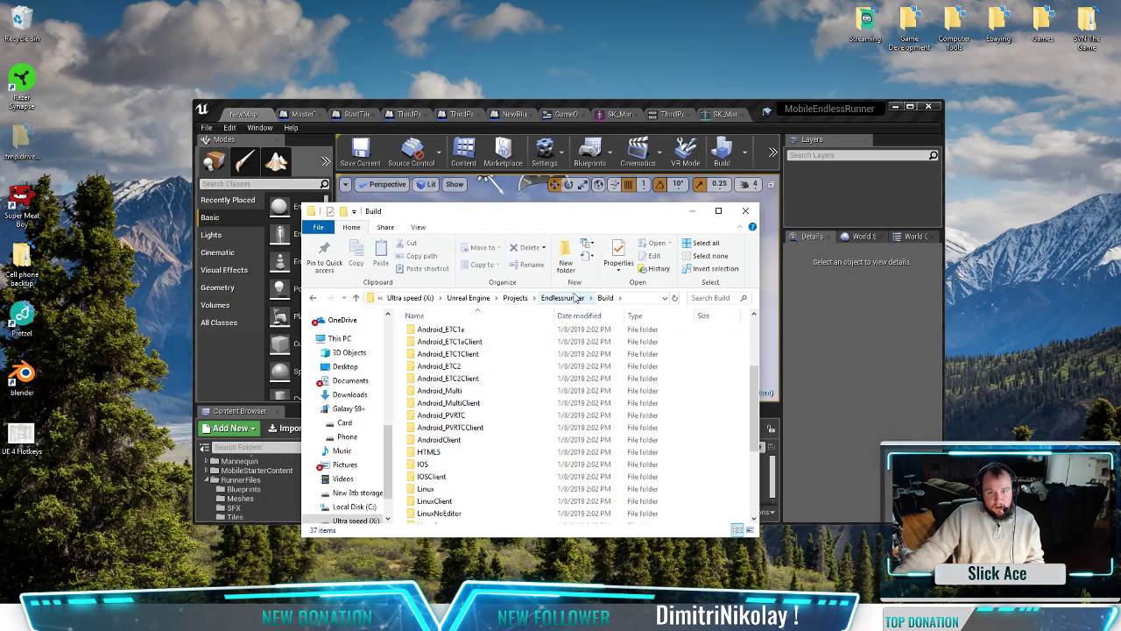
pyautogui.scroll(3, 473, 350)
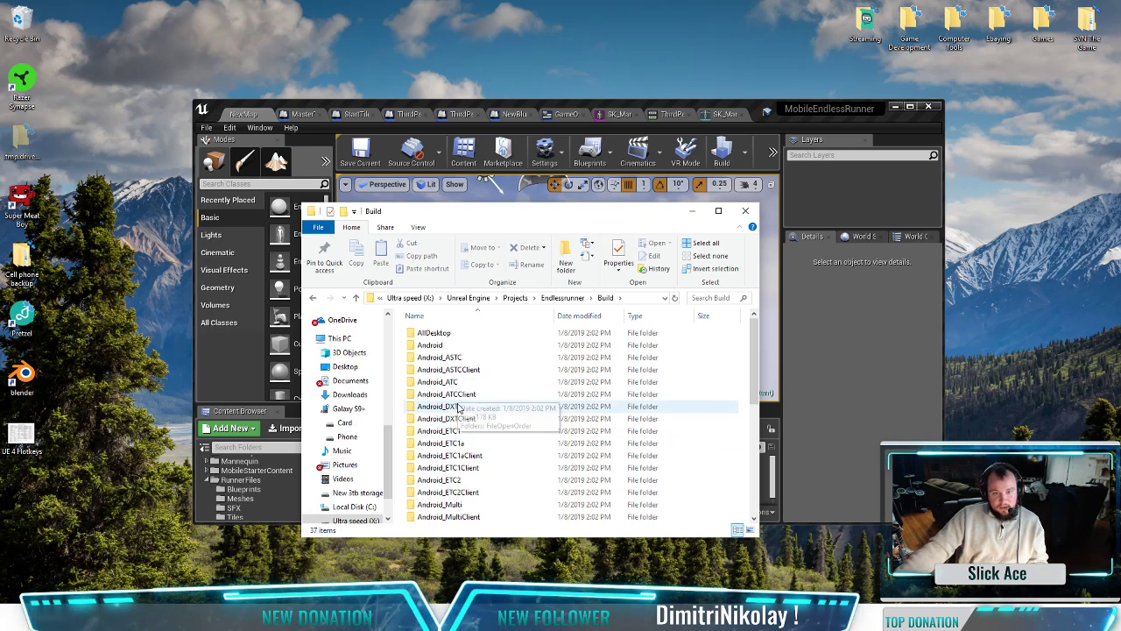
pyautogui.click(453, 347)
pyautogui.doubleClick(454, 346)
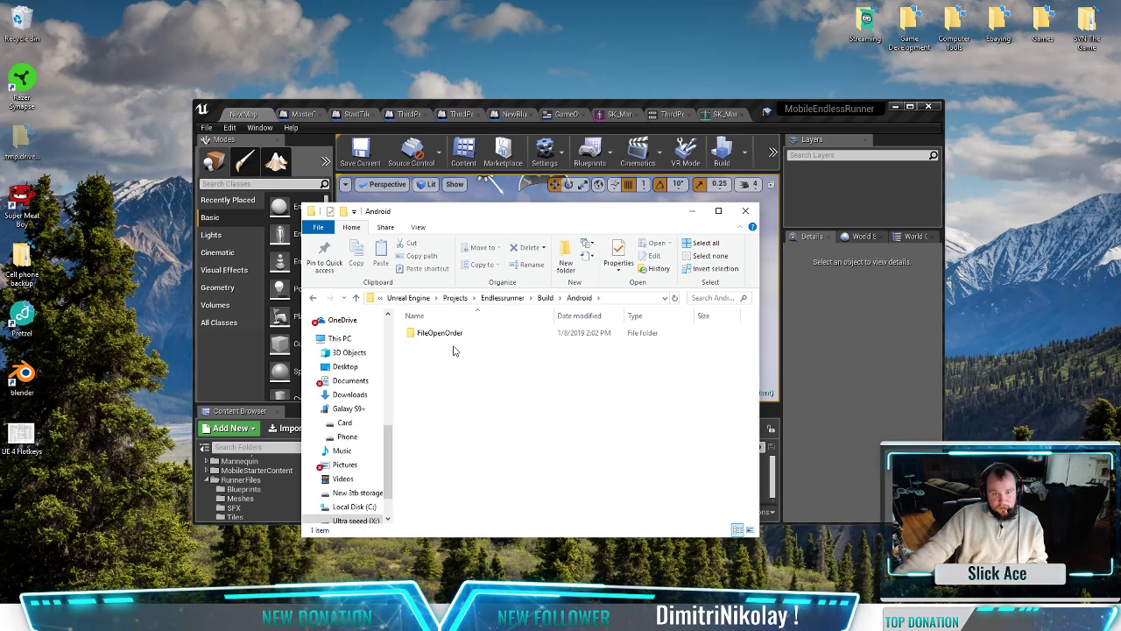
pyautogui.doubleClick(450, 335)
pyautogui.click(449, 337)
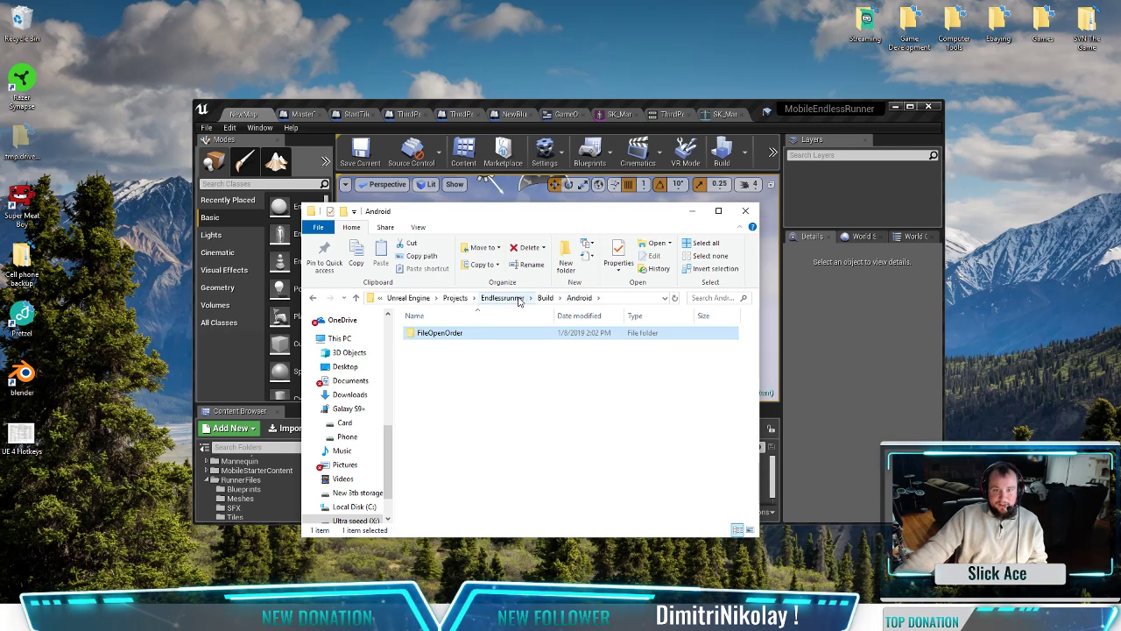
# Step: Check the FileOpenOrder contents of the Android_ASTCClient build folder and return to the Build folder
pyautogui.click(489, 298)
pyautogui.click(455, 359)
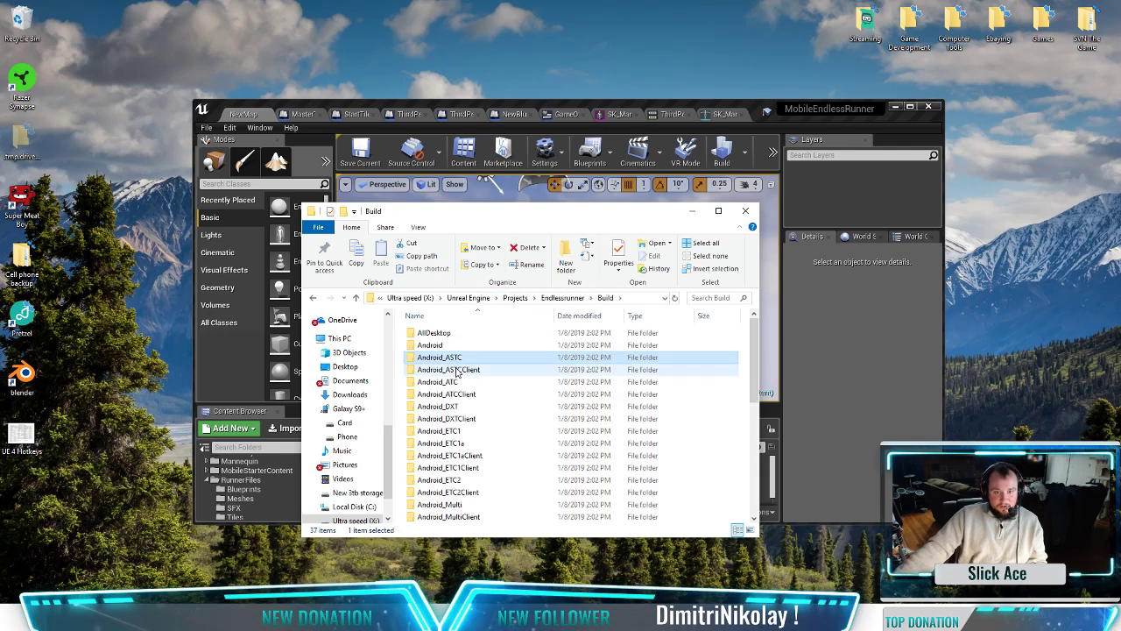
pyautogui.doubleClick(455, 369)
pyautogui.doubleClick(446, 333)
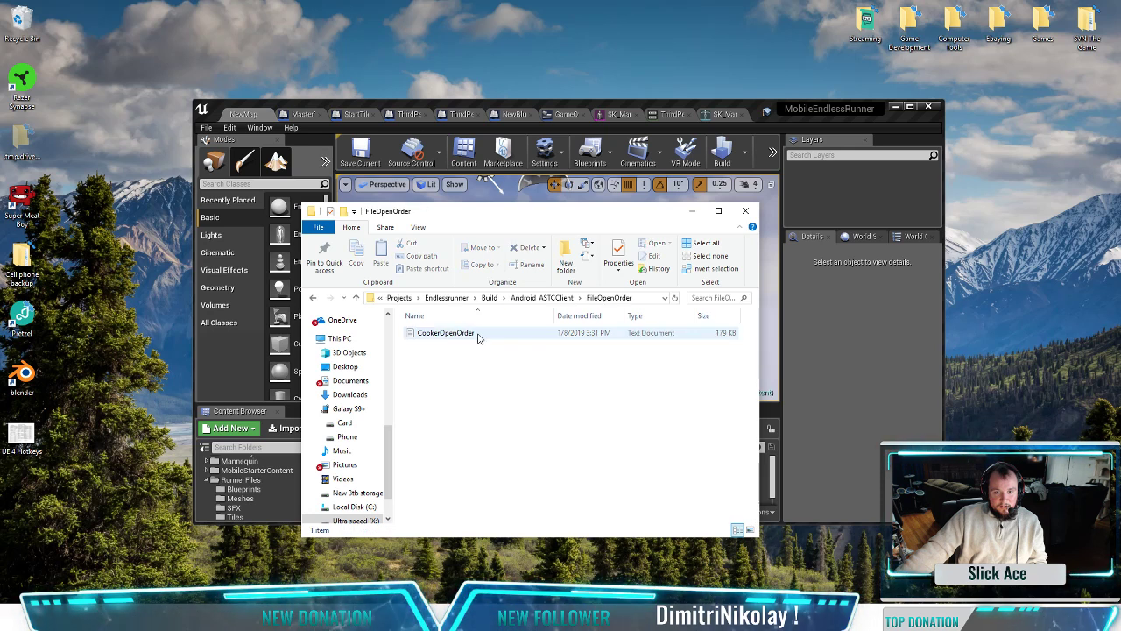
pyautogui.click(544, 300)
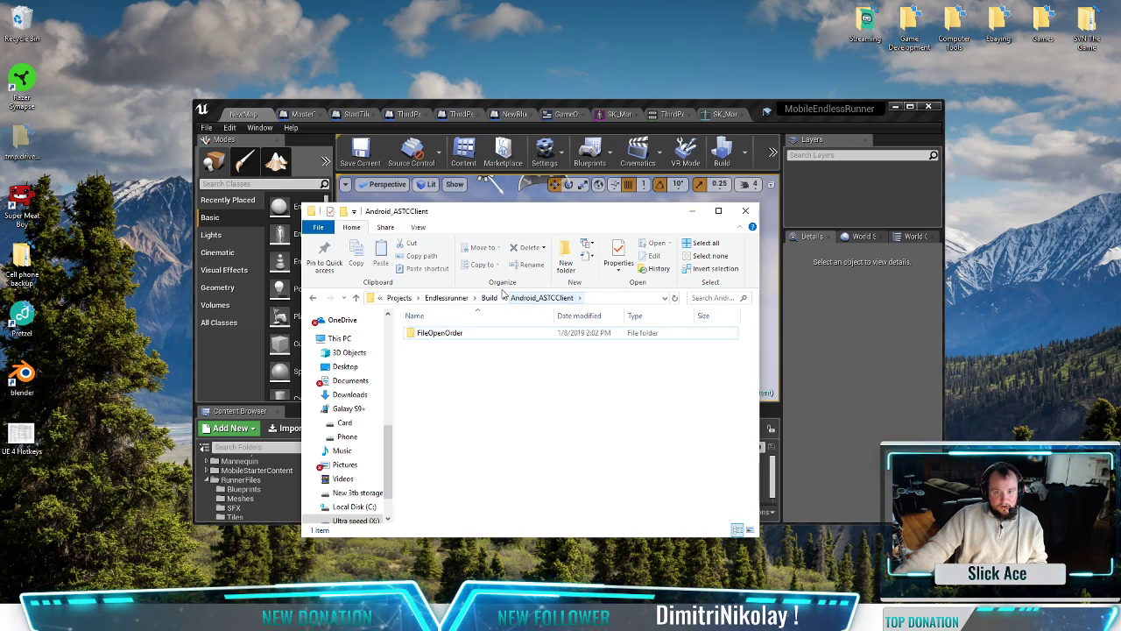
pyautogui.click(489, 297)
# Step: Inspect the Android_ASTC folder, the remaining Build folders and the Endlessrunner project folder, and move the Explorer window off this screen
pyautogui.doubleClick(464, 366)
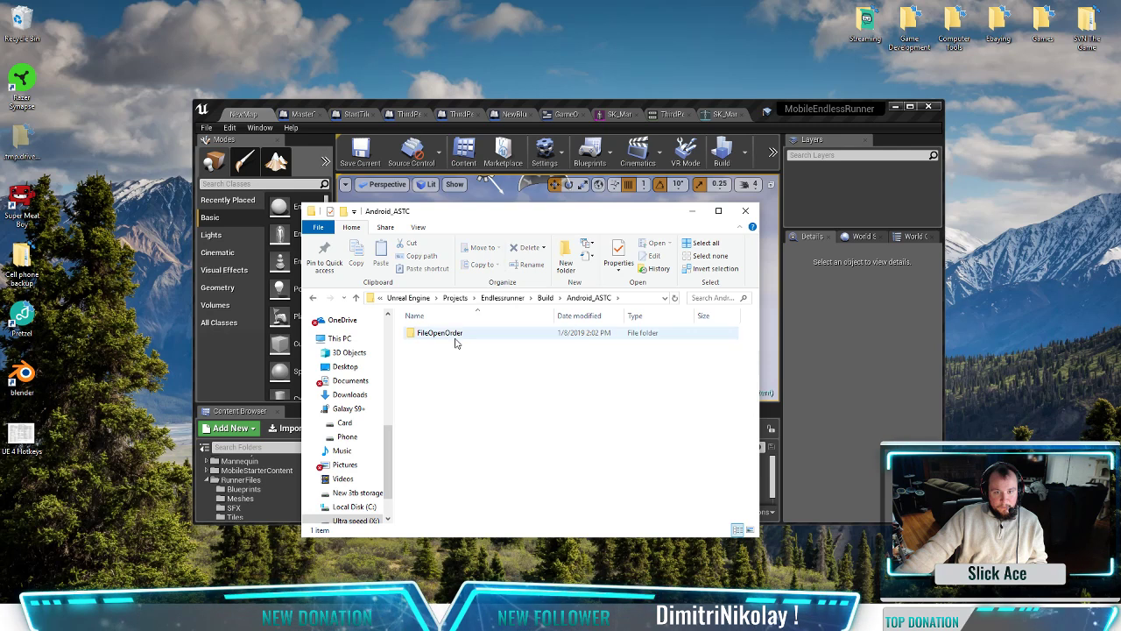
pyautogui.doubleClick(453, 335)
pyautogui.click(540, 299)
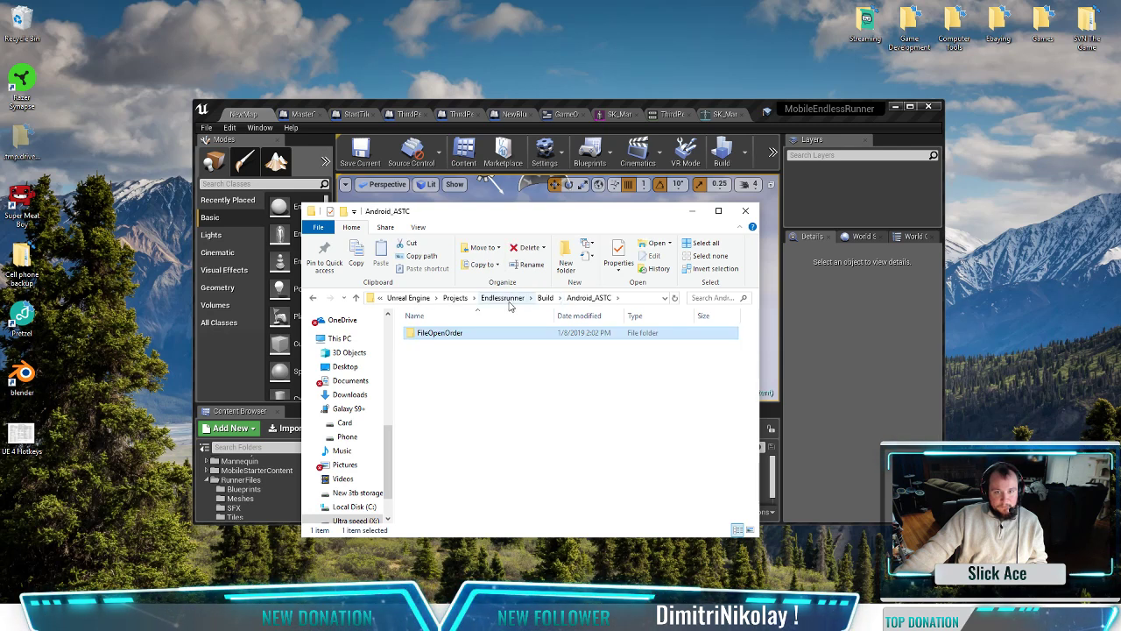
pyautogui.click(543, 298)
pyautogui.scroll(-7, 545, 423)
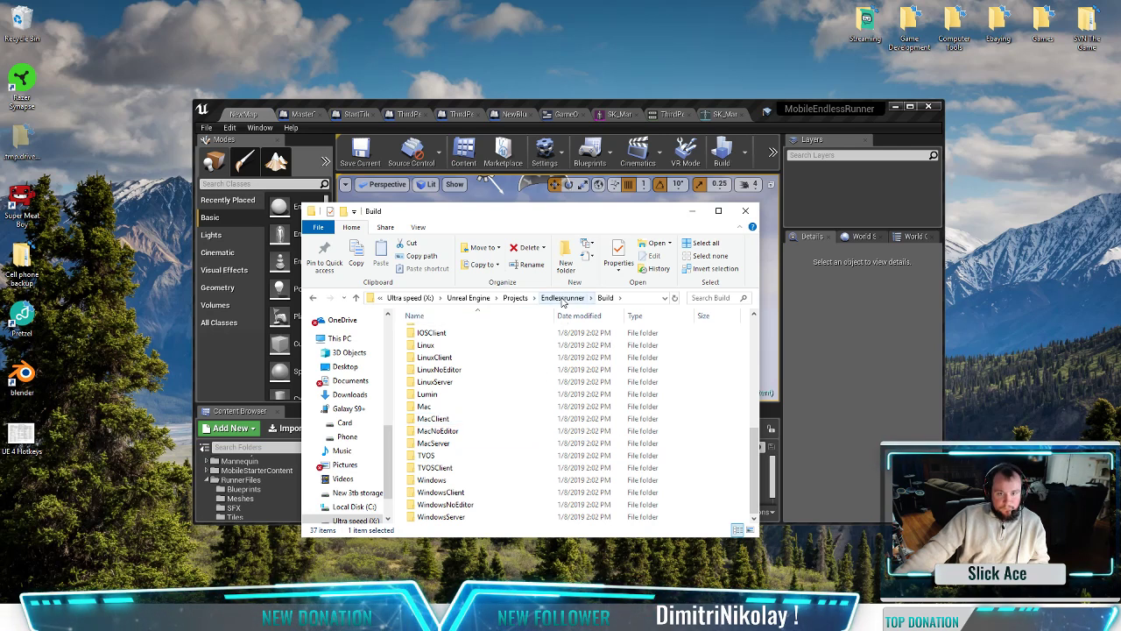
pyautogui.click(563, 298)
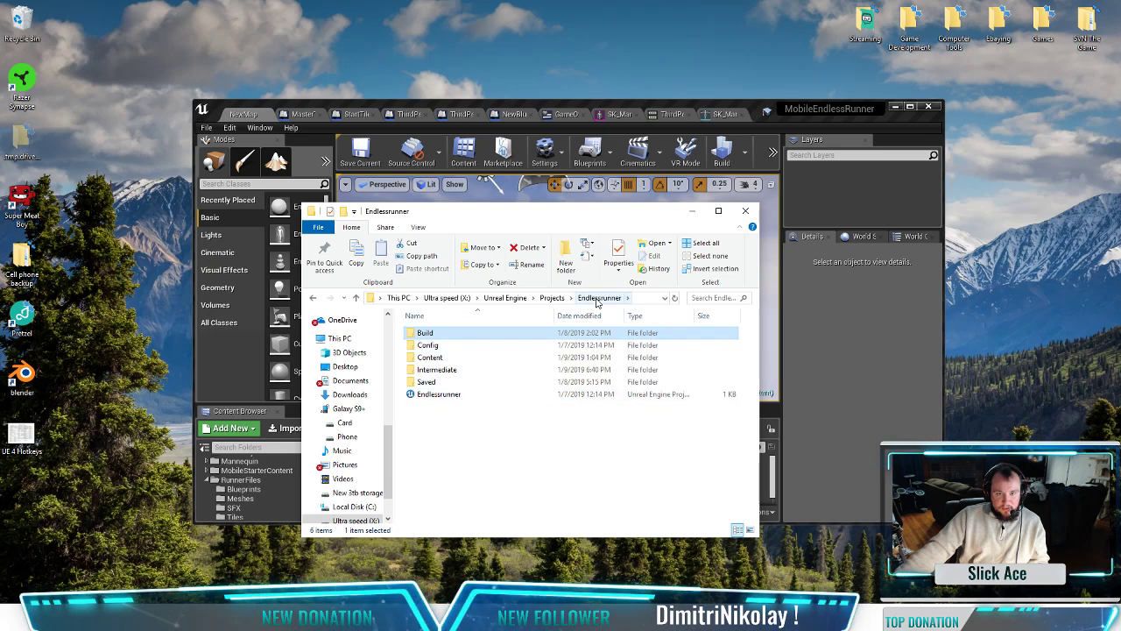
pyautogui.moveTo(525, 211); pyautogui.dragTo(0, 220)
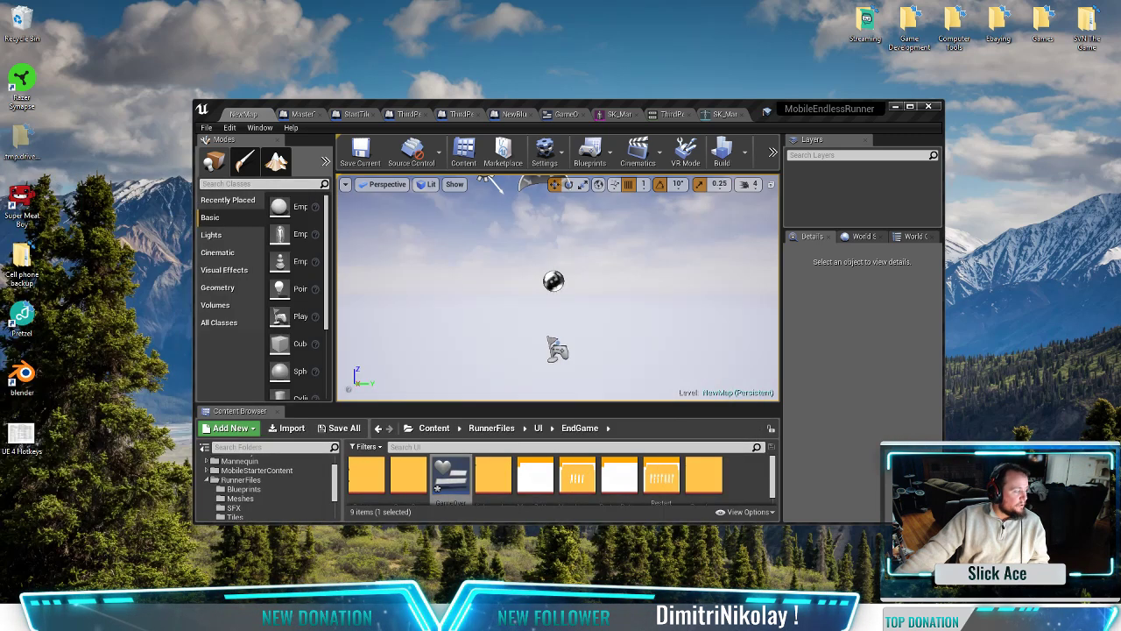
# Step: Check the packaging destination for Android (Multi), bring the Android Export Explorer window onto this screen, and cancel the packaging
pyautogui.click(208, 129)
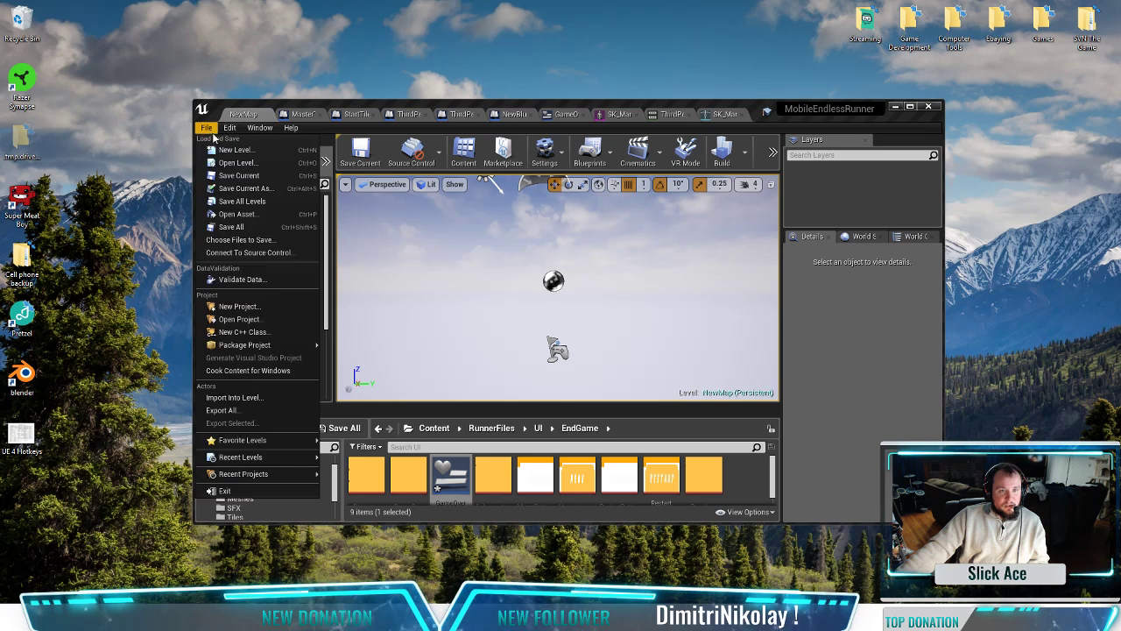
pyautogui.moveTo(261, 346)
pyautogui.moveTo(398, 349)
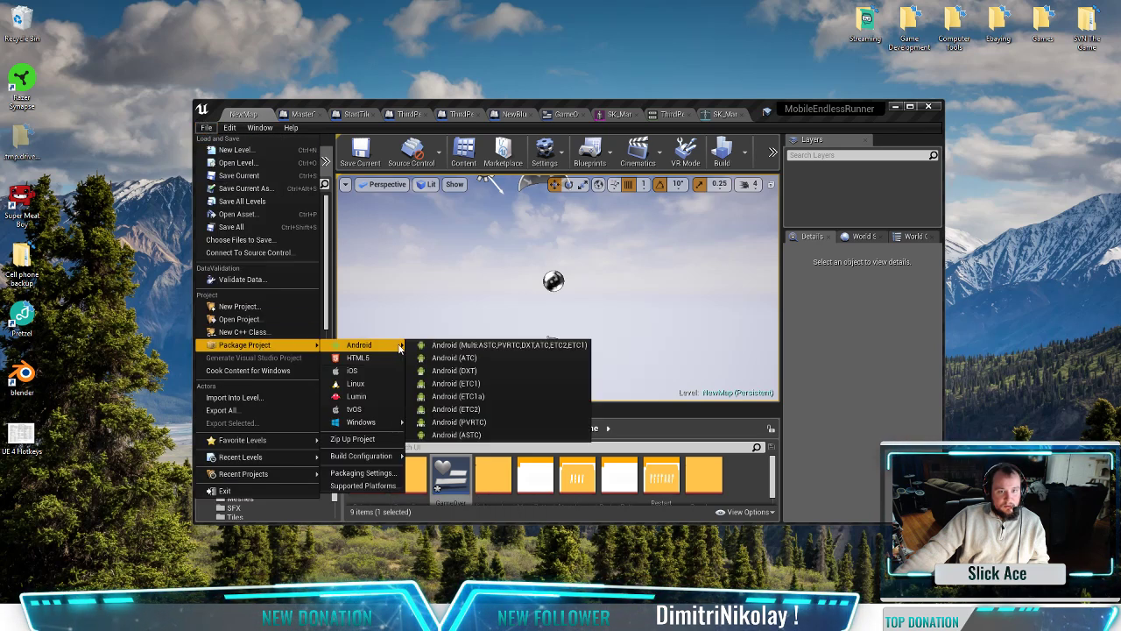
pyautogui.click(448, 345)
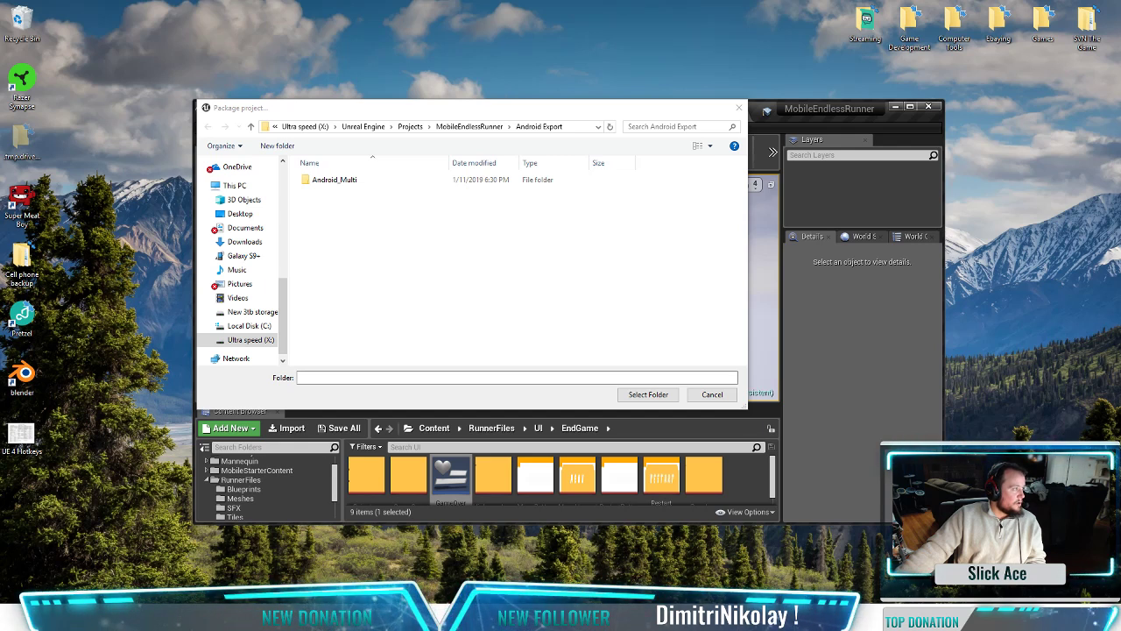
pyautogui.moveTo(0, 179); pyautogui.dragTo(415, 235)
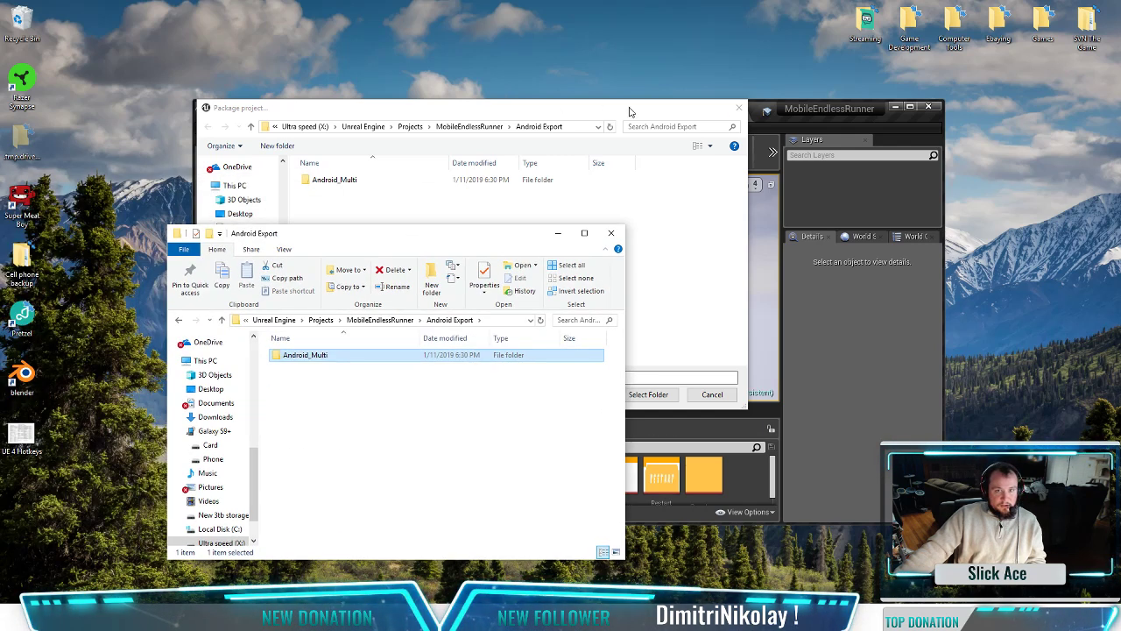
pyautogui.click(738, 107)
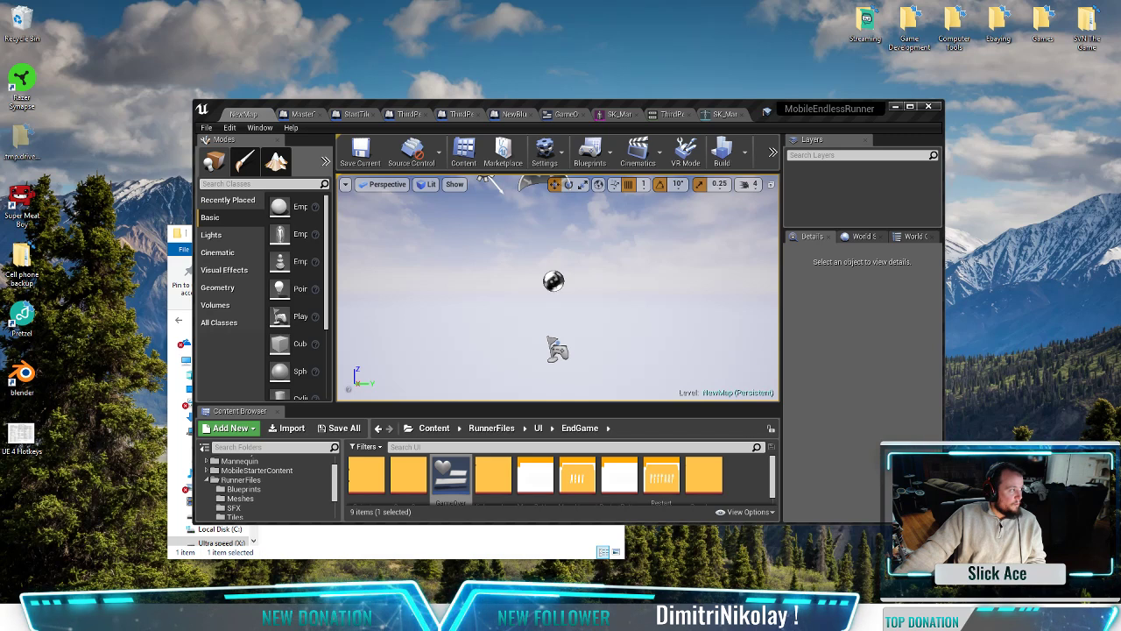
# Step: Bring in the phone's Card folder window and copy the Android_Multi folder from Android Export into its EndlessRunner folder
pyautogui.moveTo(0, 254); pyautogui.dragTo(940, 266)
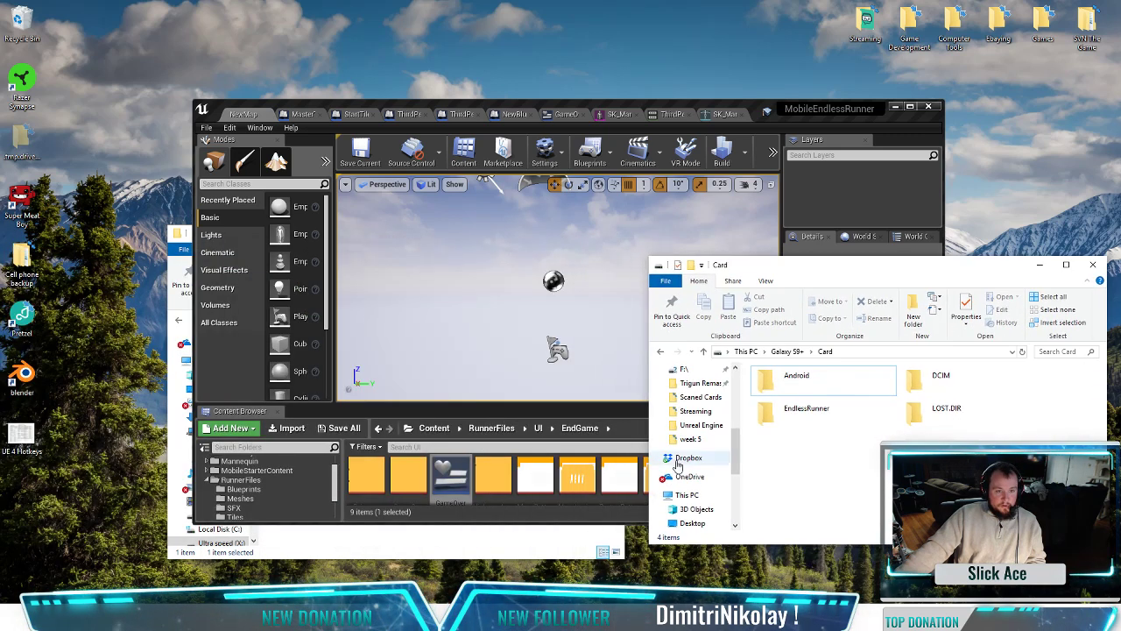
pyautogui.click(523, 552)
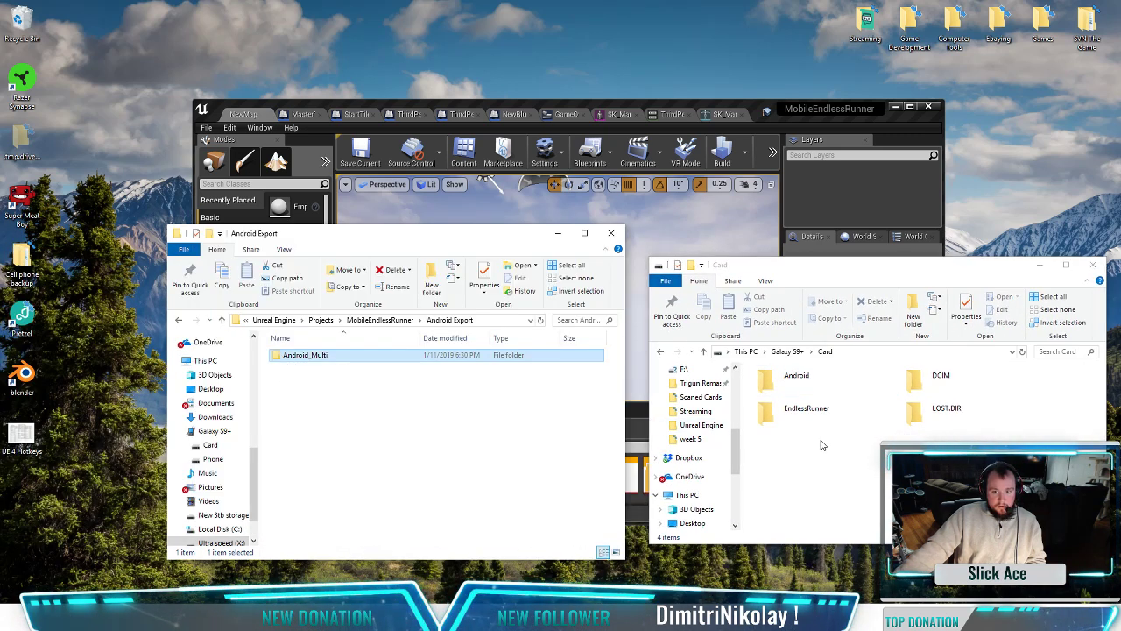
pyautogui.doubleClick(804, 408)
pyautogui.moveTo(318, 356); pyautogui.dragTo(845, 432)
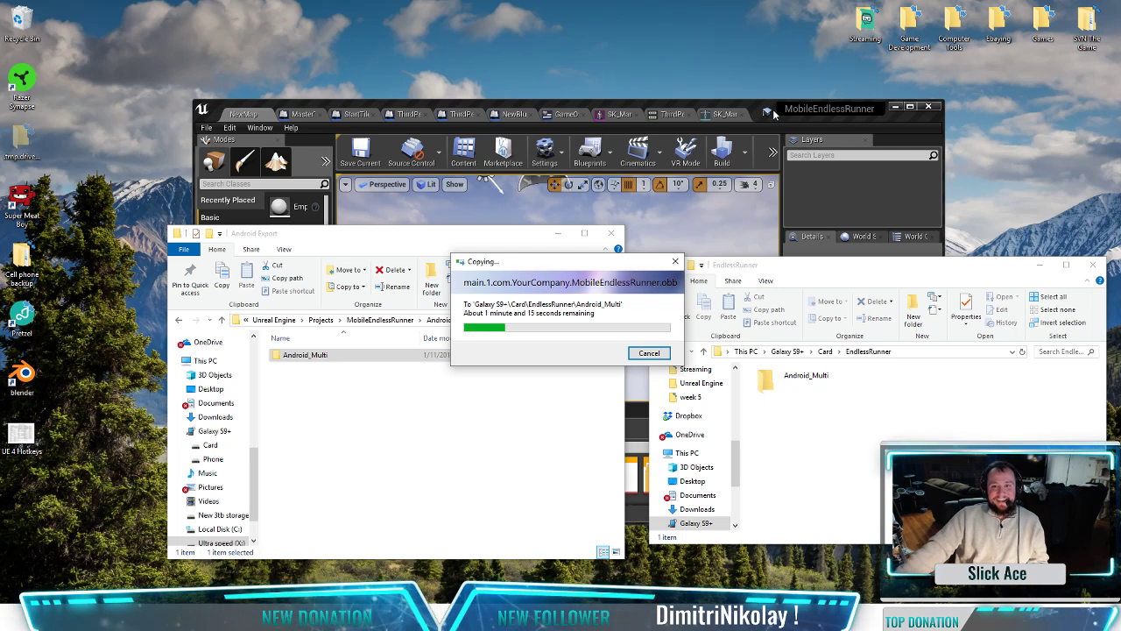
pyautogui.moveTo(788, 118)
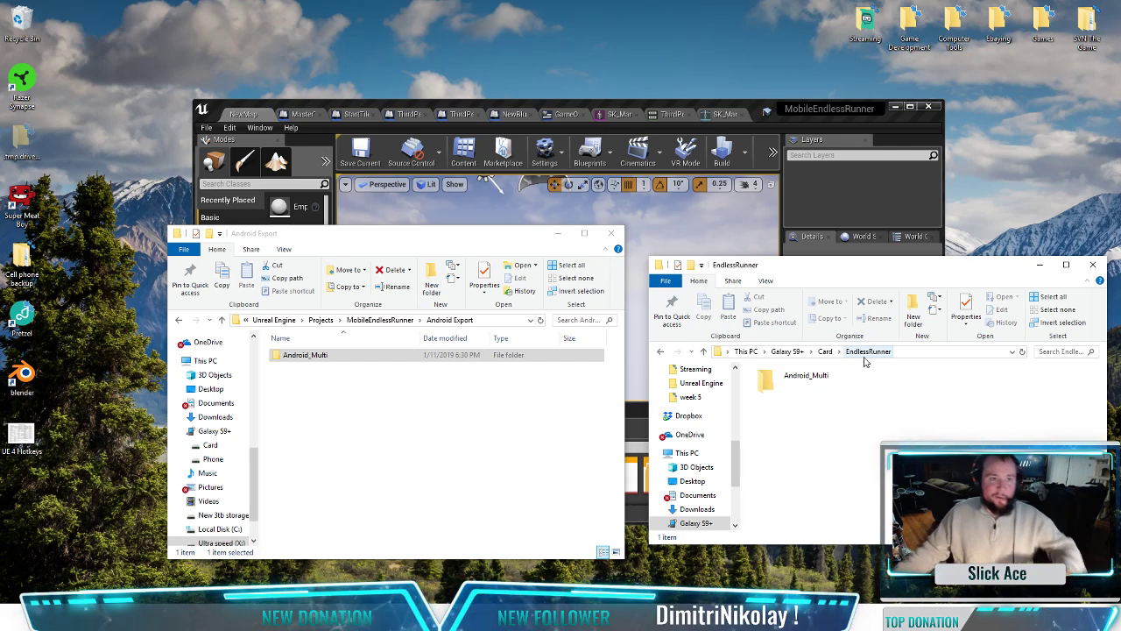
# Step: Maximize the Unreal Editor and open the Android platform section of the Project Settings
pyautogui.click(909, 107)
pyautogui.click(11, 20)
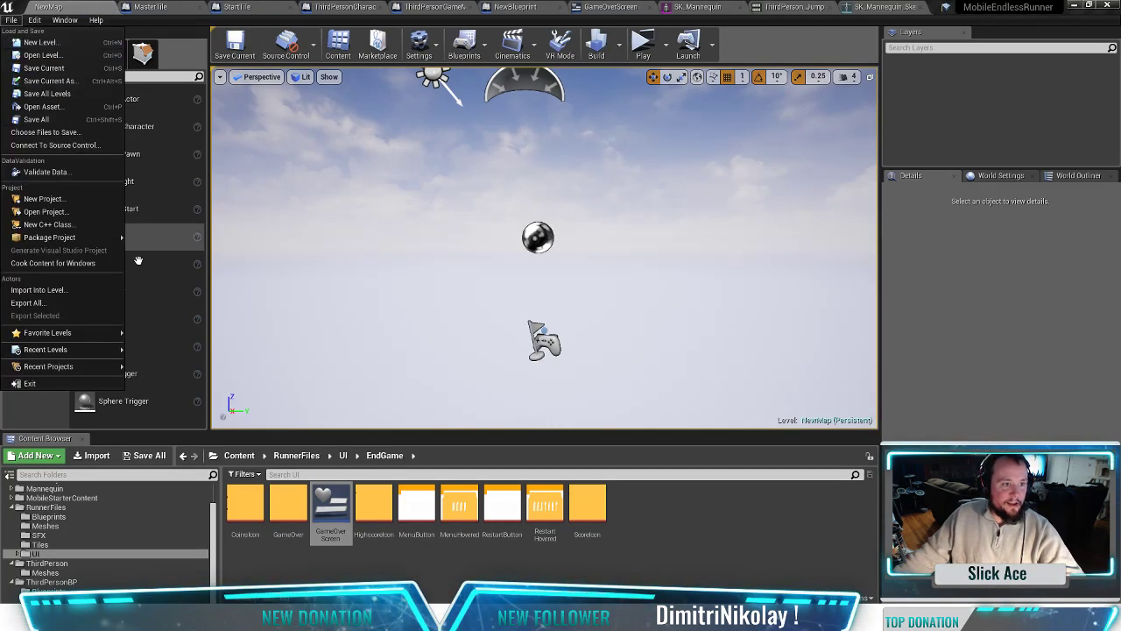
pyautogui.click(34, 19)
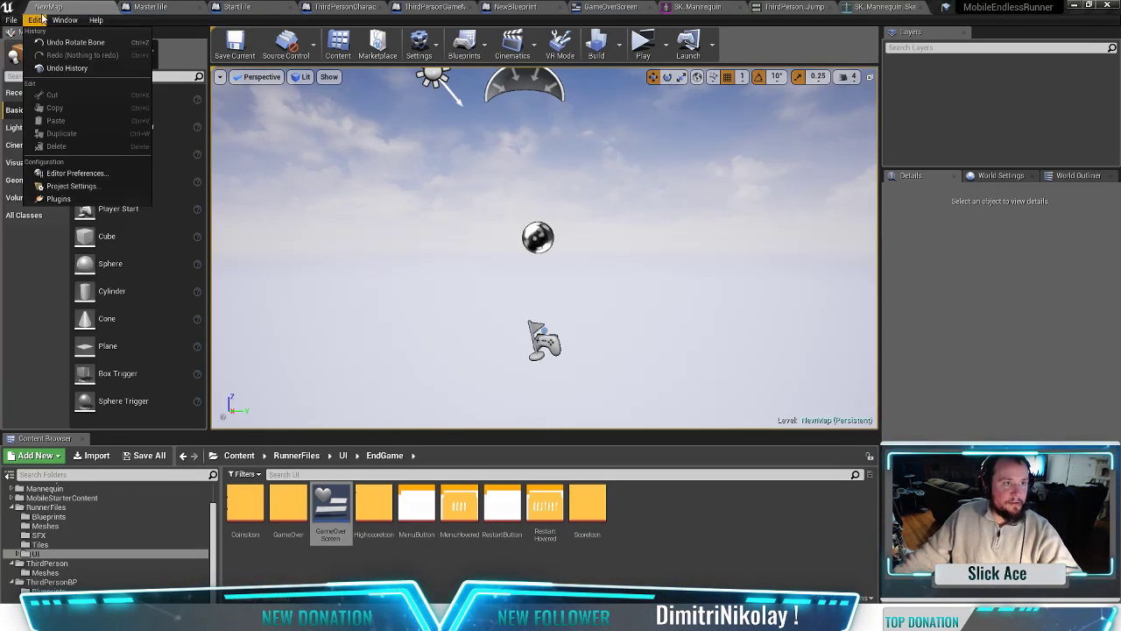
pyautogui.click(54, 188)
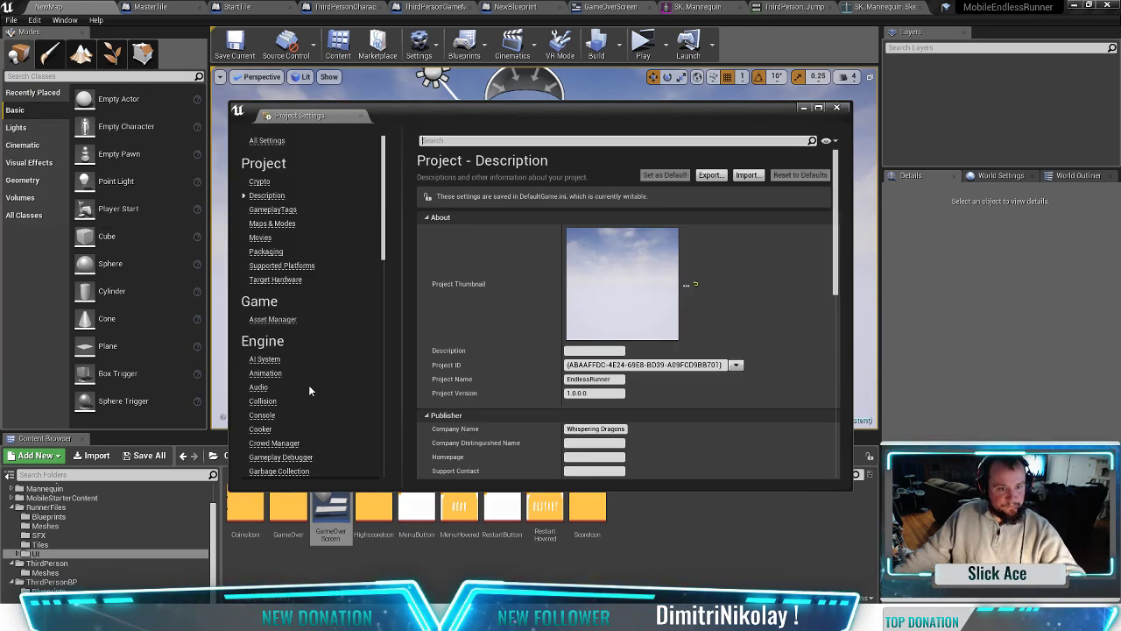
pyautogui.scroll(-10, 309, 387)
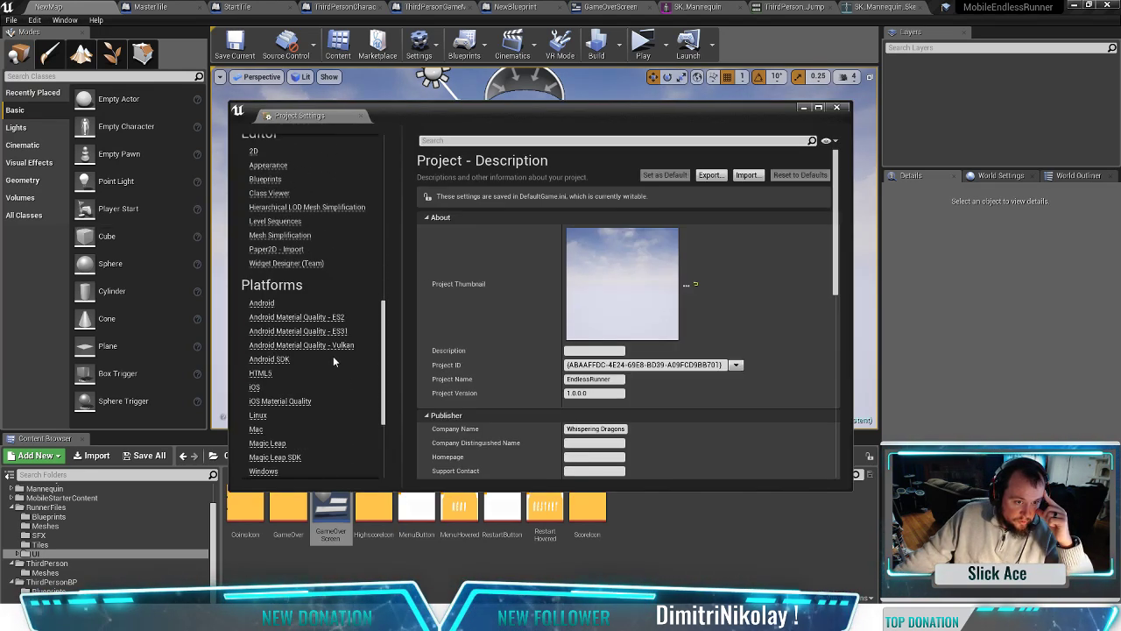
pyautogui.click(262, 303)
# Step: Enable Disable verify OBB on first start/update, check the remaining APK packaging and build options, and close the Project Settings
pyautogui.scroll(-1, 715, 331)
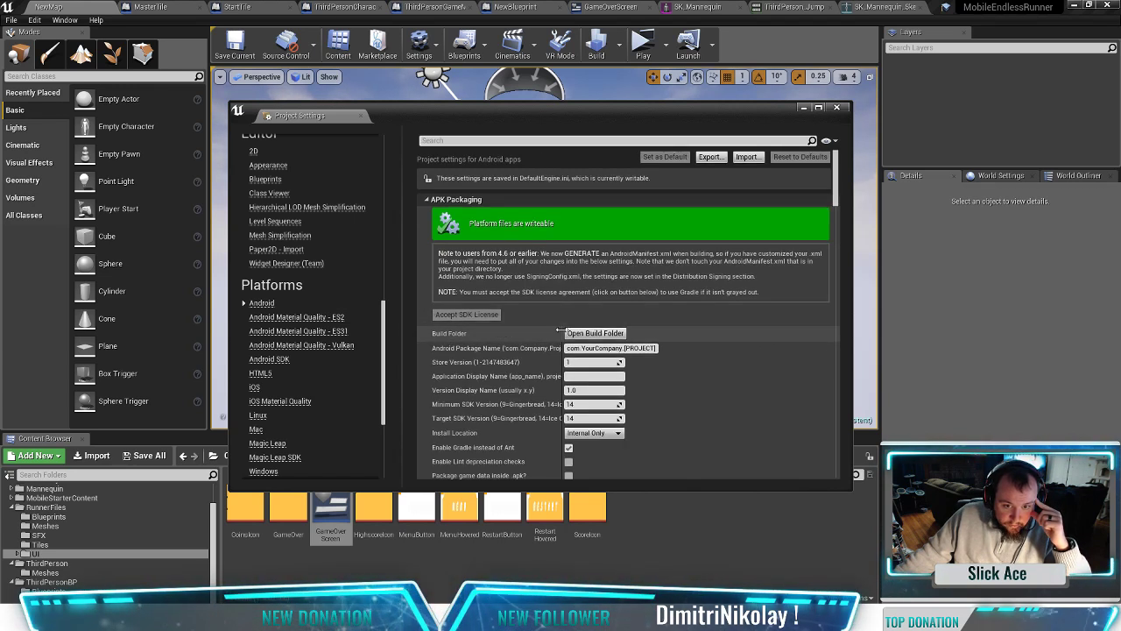
pyautogui.moveTo(561, 330); pyautogui.dragTo(706, 333)
pyautogui.scroll(-2, 603, 330)
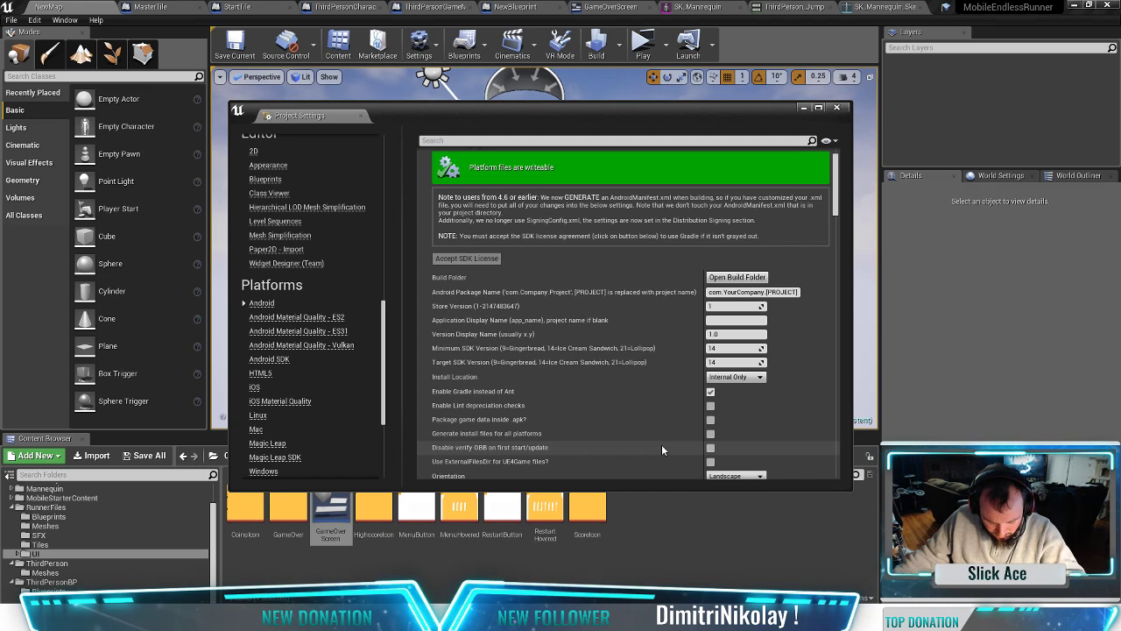
pyautogui.click(710, 448)
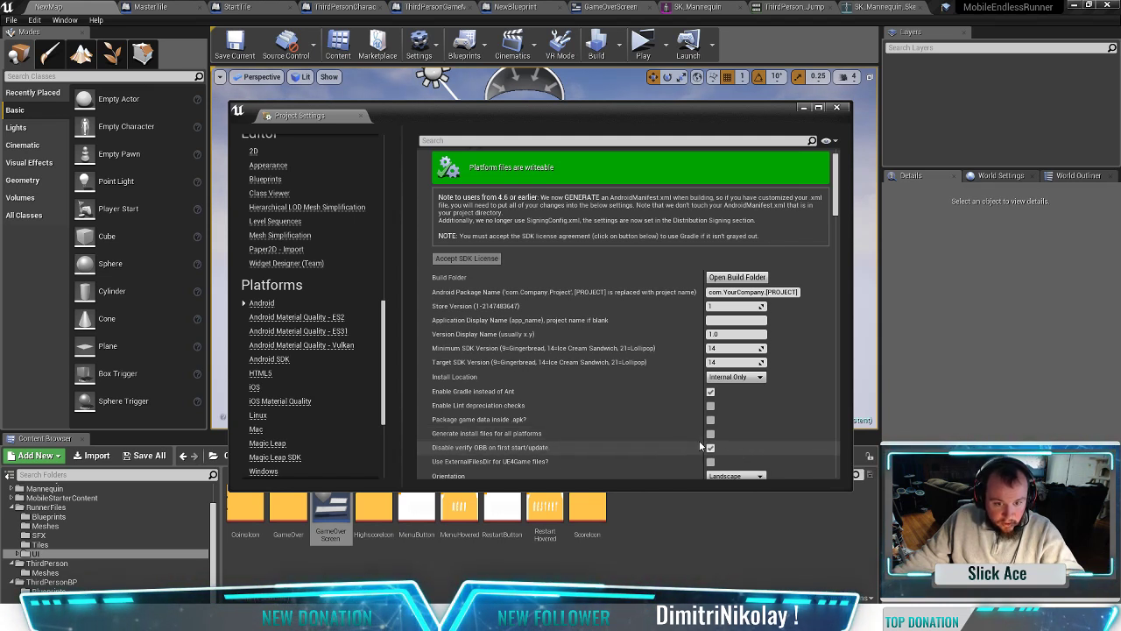
pyautogui.scroll(-2, 683, 454)
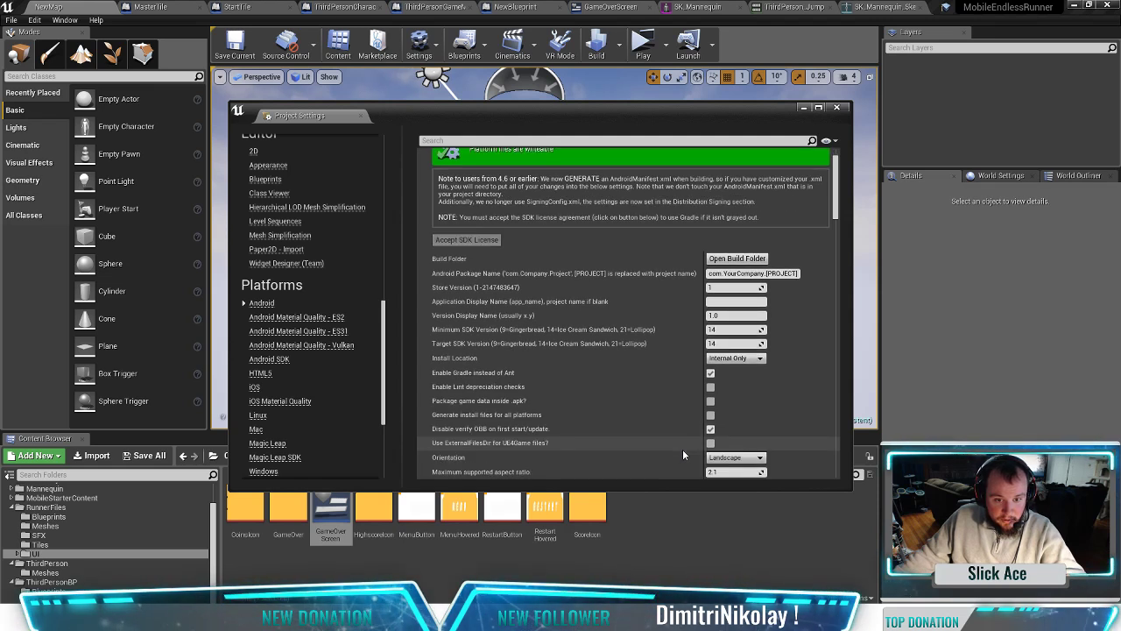
pyautogui.scroll(-4, 582, 433)
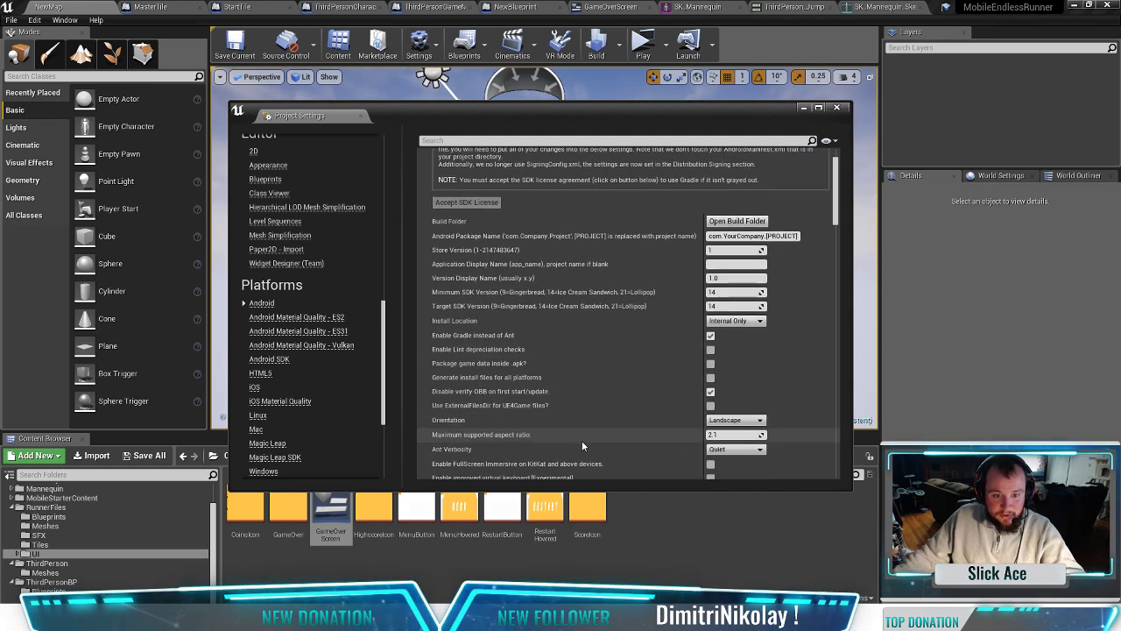
pyautogui.scroll(-6, 585, 433)
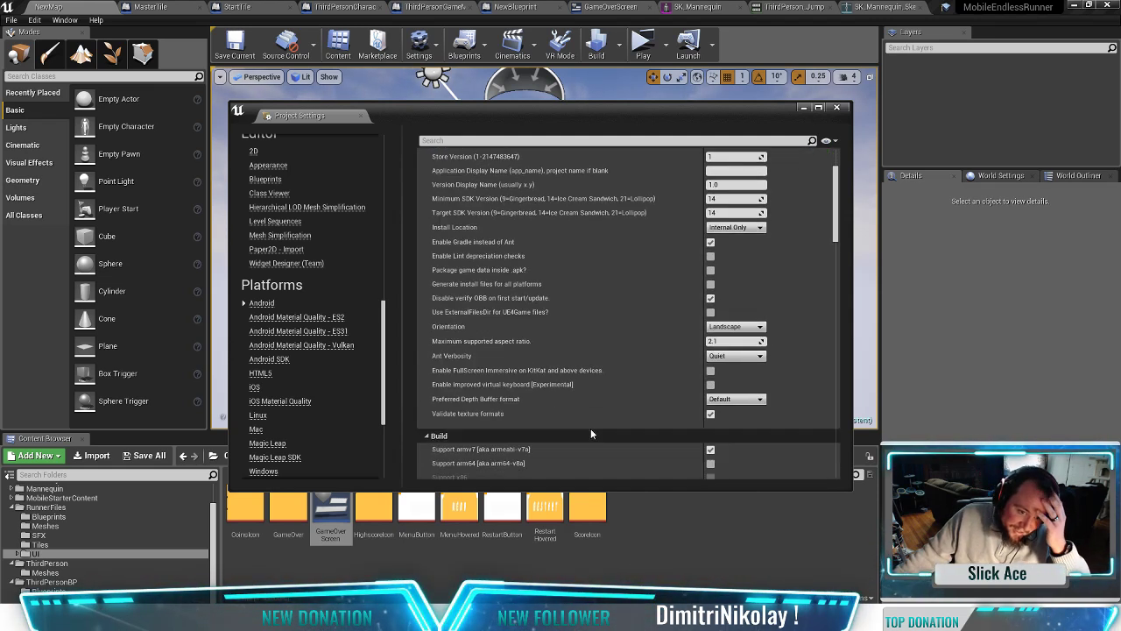
pyautogui.scroll(-1, 592, 430)
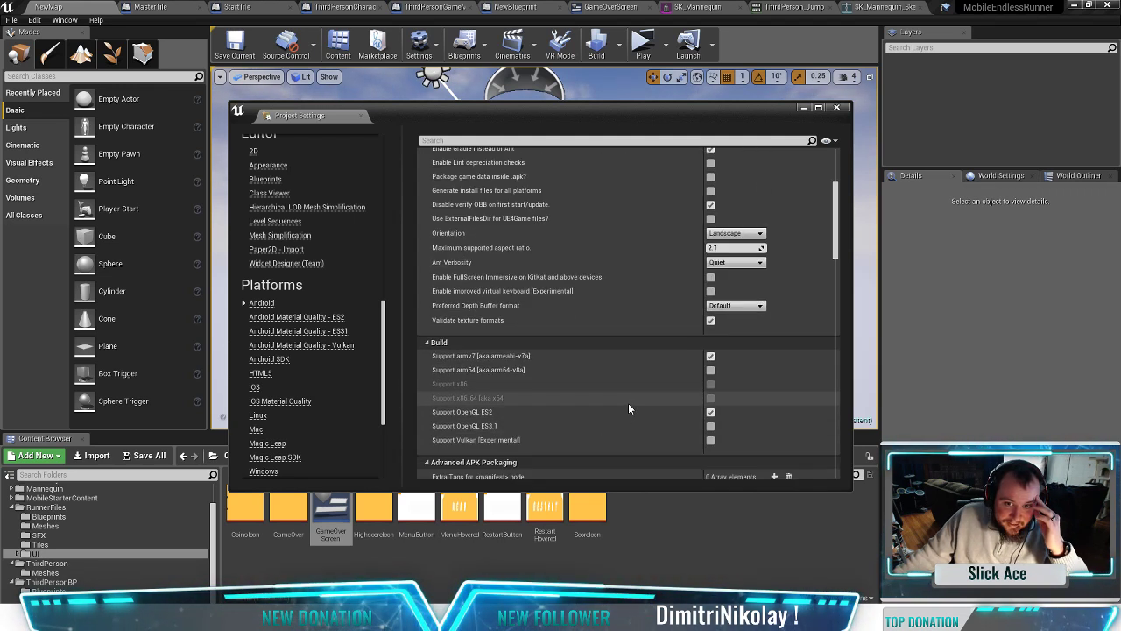
pyautogui.scroll(1, 628, 405)
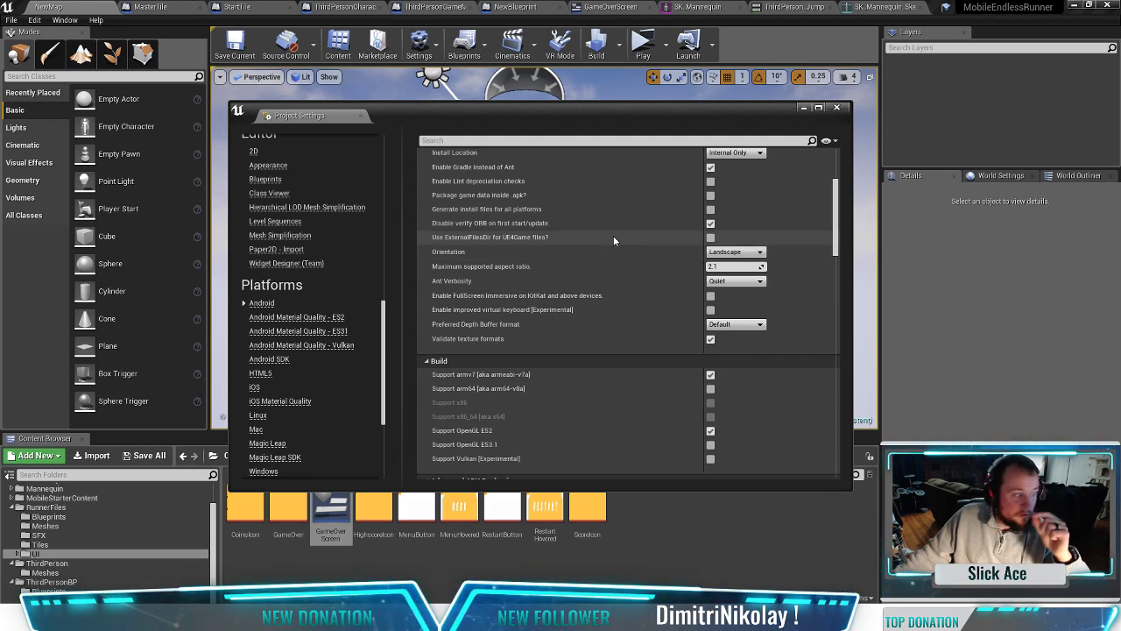
pyautogui.click(836, 107)
# Step: Package the project for Android (Multi:ASTC,PVRTC,DXT,ATC,ETC2,ETC1) into the MobileEndlessRunner project's Android Export folder
pyautogui.click(11, 19)
pyautogui.click(34, 20)
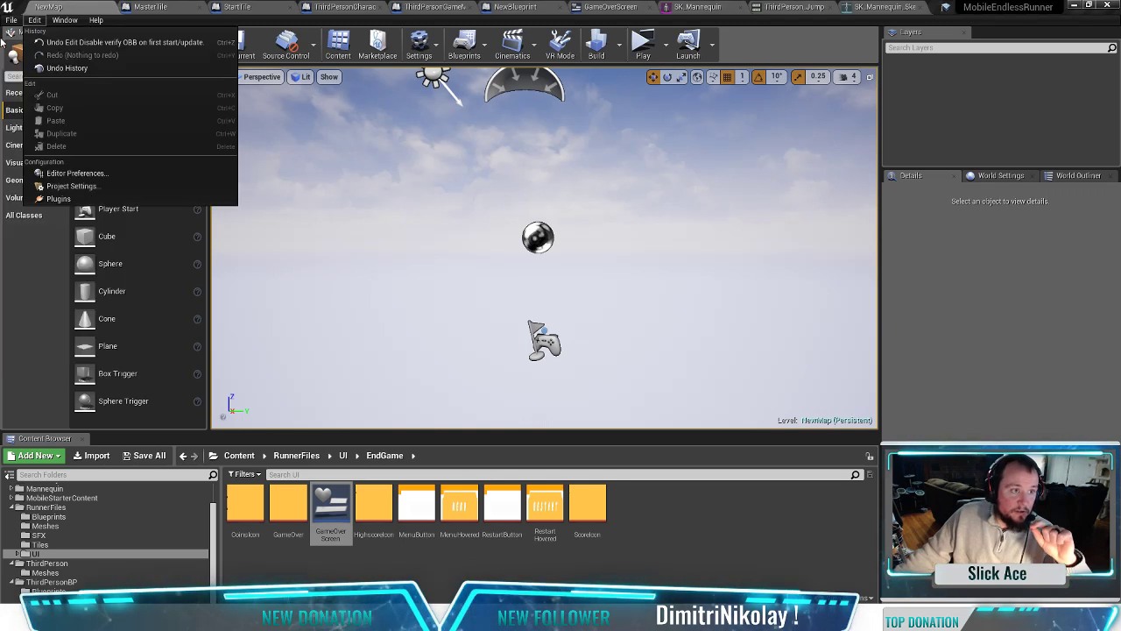
pyautogui.click(11, 19)
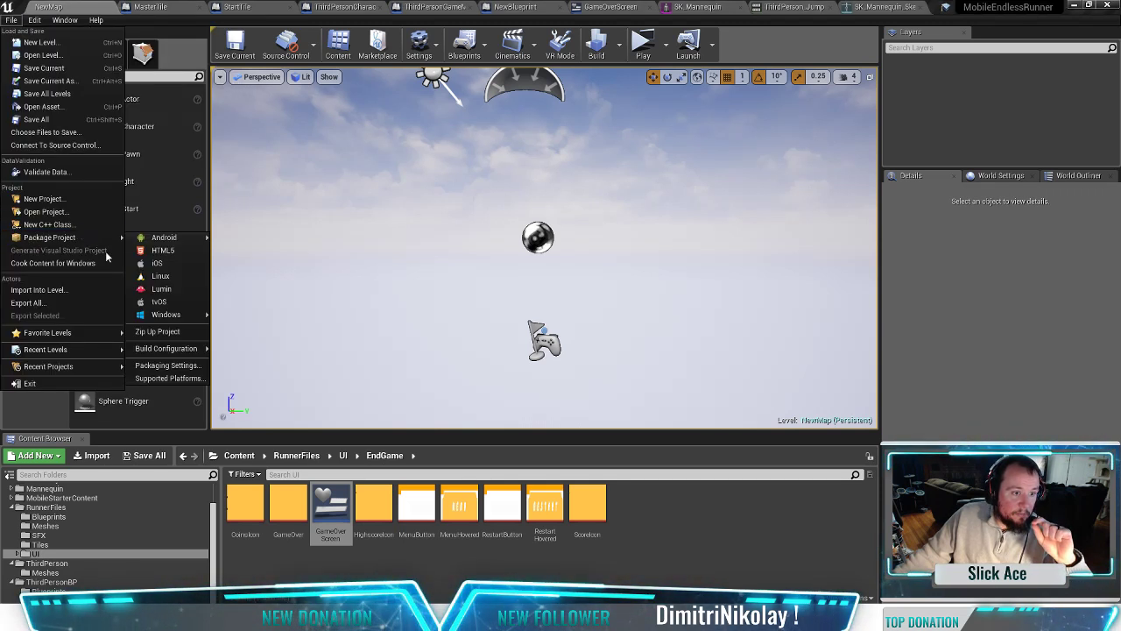
pyautogui.moveTo(185, 241)
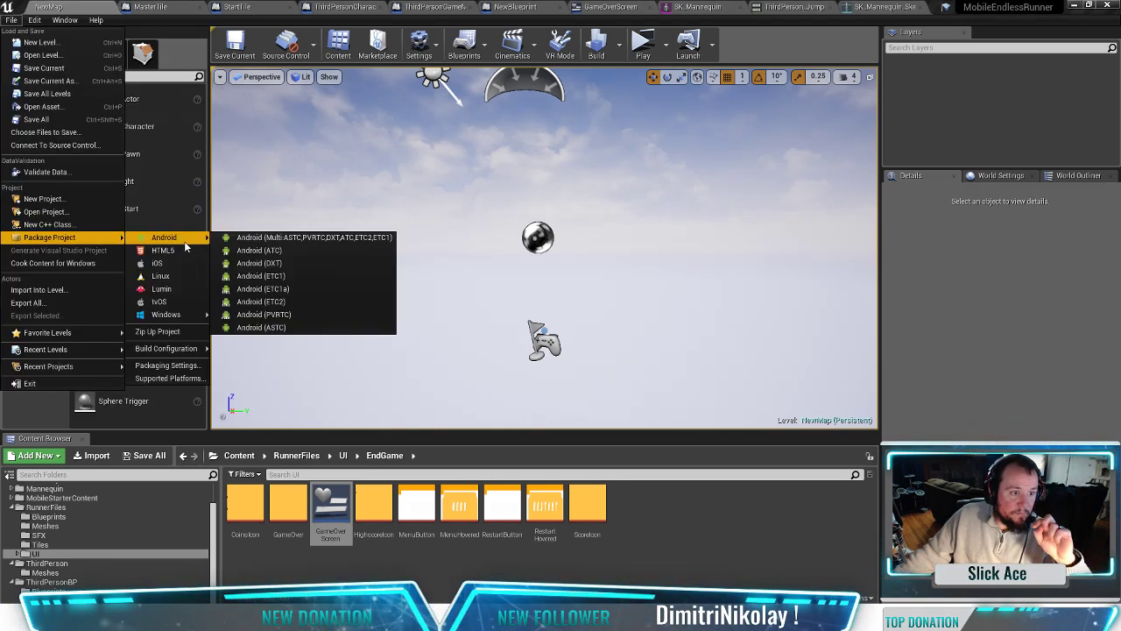
pyautogui.click(313, 238)
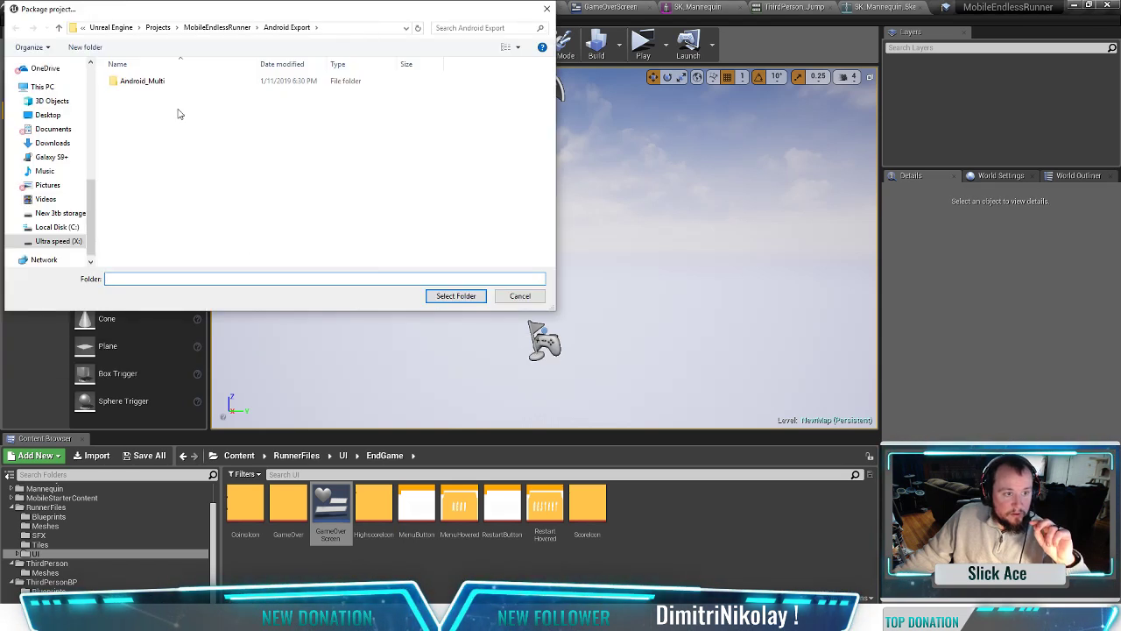
pyautogui.click(456, 296)
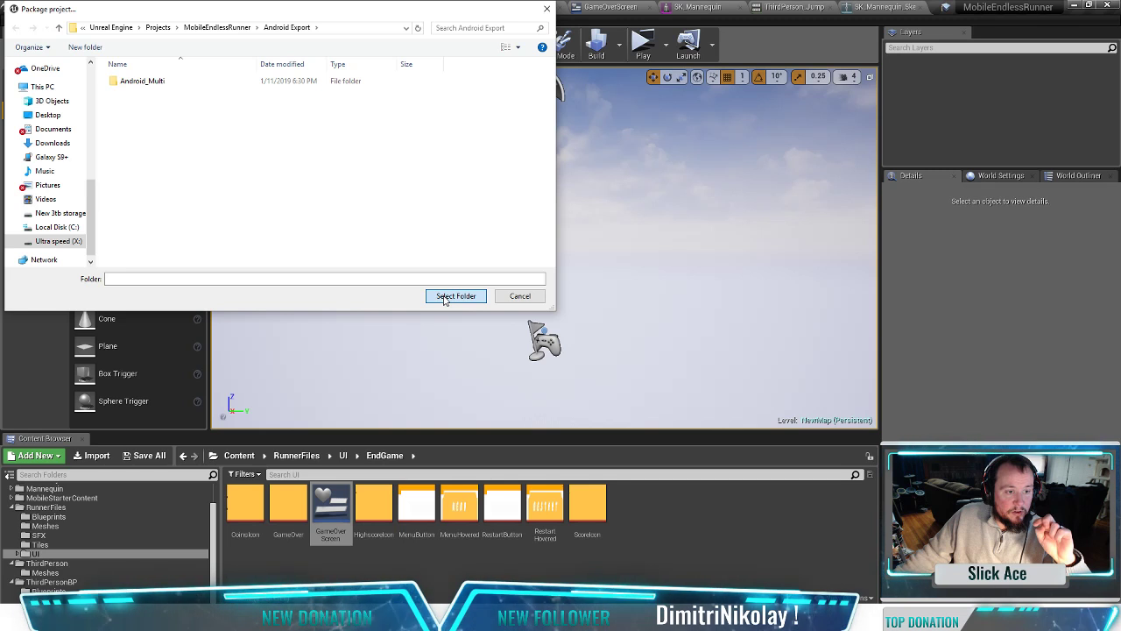
pyautogui.click(444, 298)
pyautogui.click(442, 295)
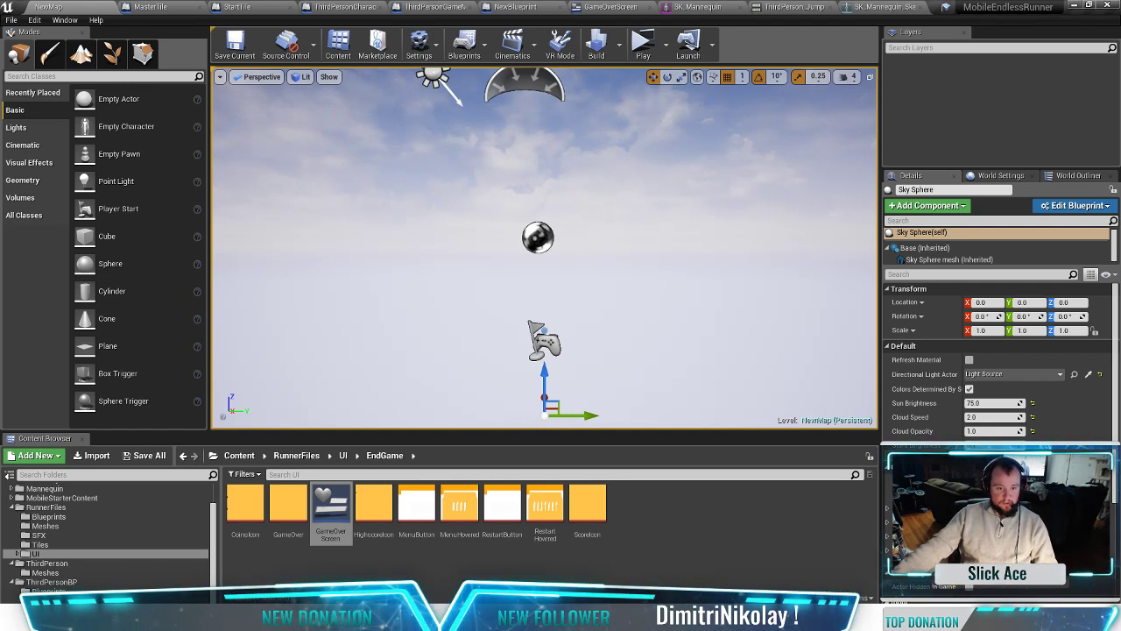
# Step: Switch to File Explorer and bring both the phone's EndlessRunner window and the Android Export window to the front
pyautogui.click(331, 619)
pyautogui.click(282, 565)
pyautogui.click(331, 619)
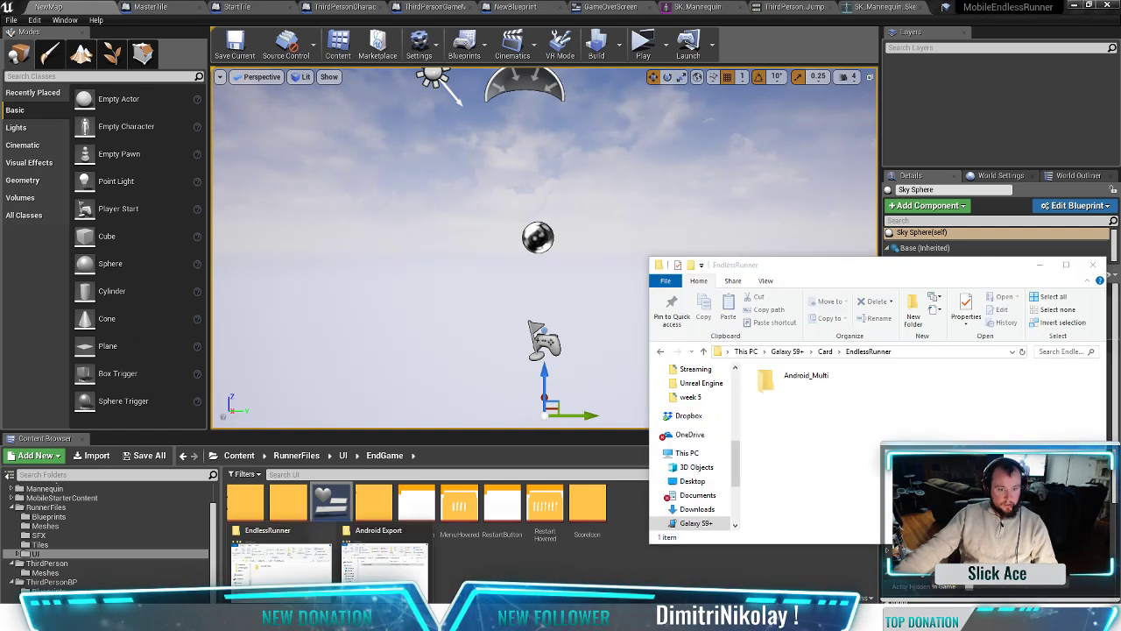
pyautogui.click(365, 566)
pyautogui.click(294, 357)
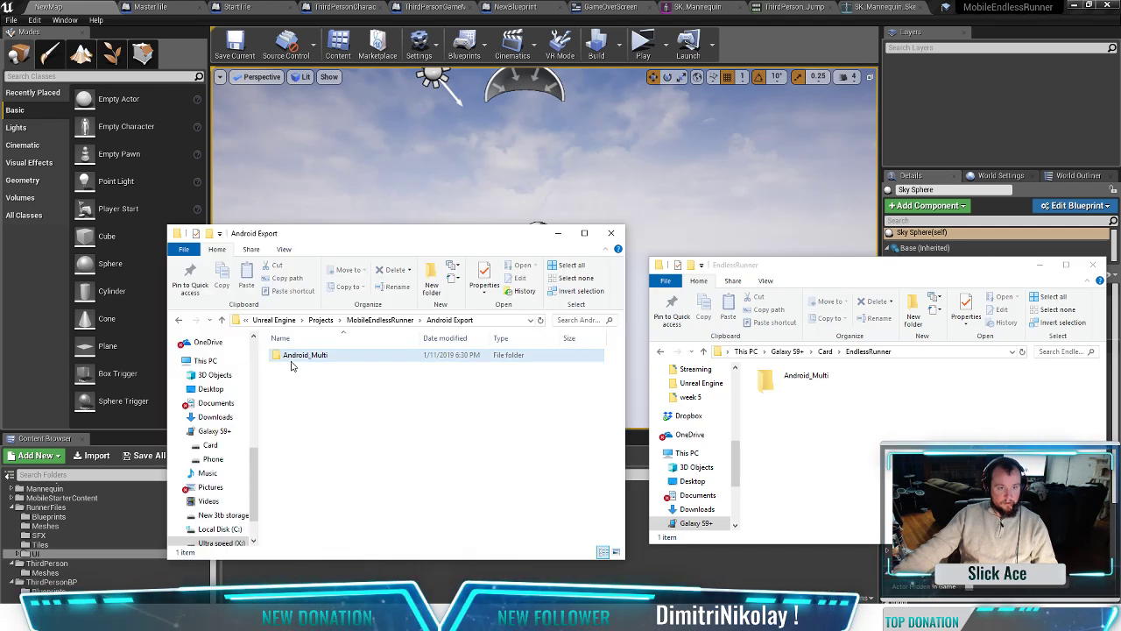
pyautogui.moveTo(292, 366); pyautogui.dragTo(854, 442)
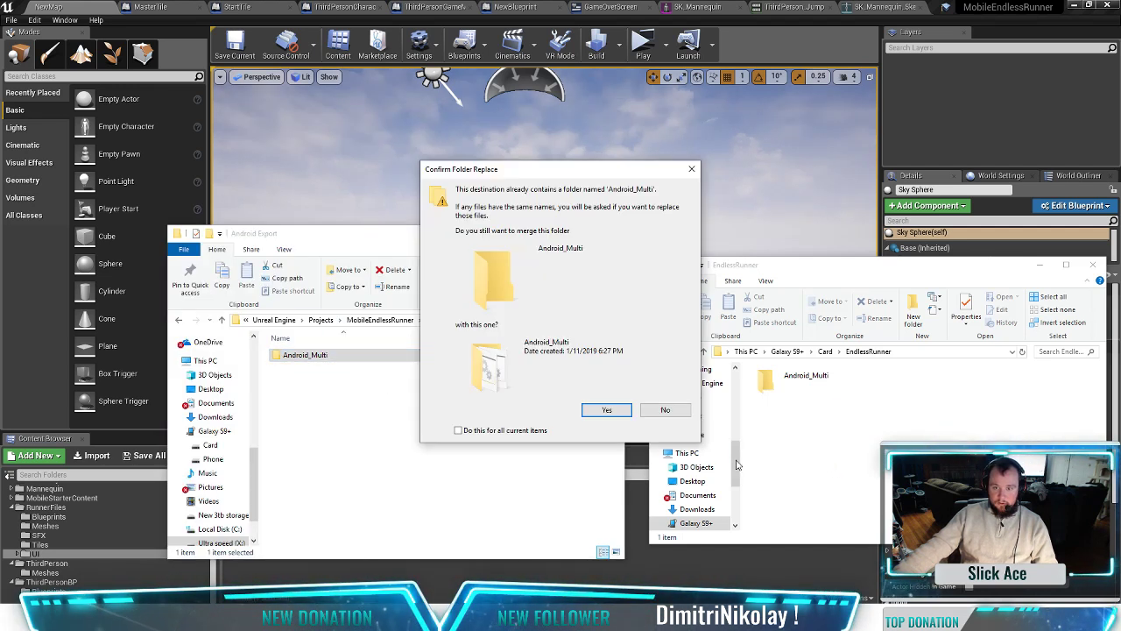
pyautogui.click(668, 411)
pyautogui.click(791, 380)
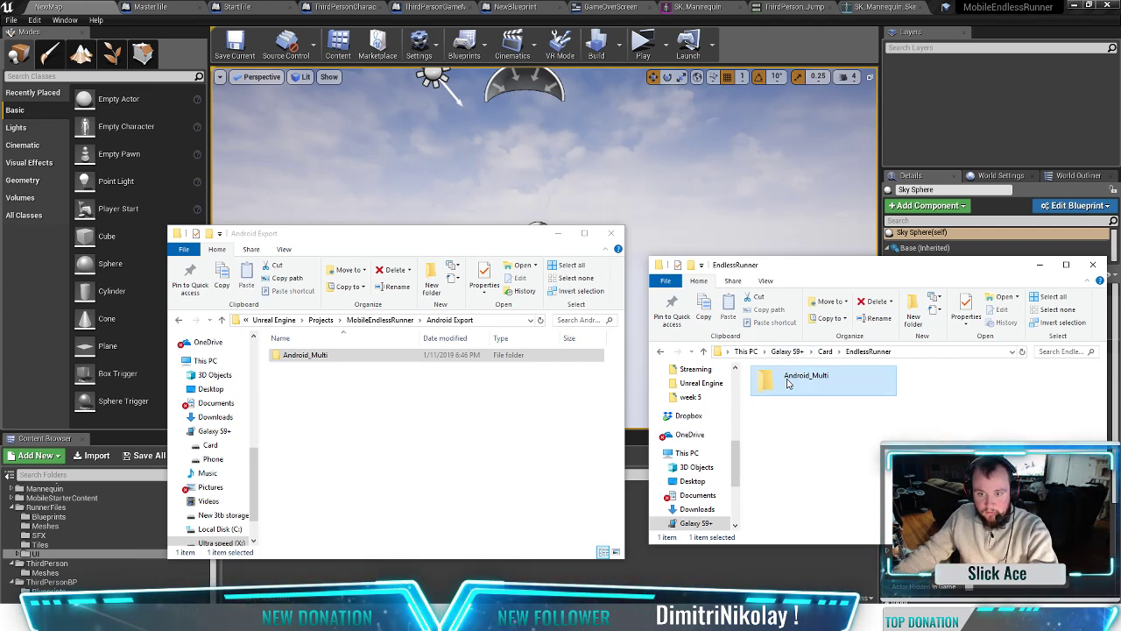
pyautogui.click(781, 426)
# Step: Copy Android_Multi from Android Export into the phone's EndlessRunner folder, merging the folders and replacing the existing install .bat and main .obb files
pyautogui.click(311, 363)
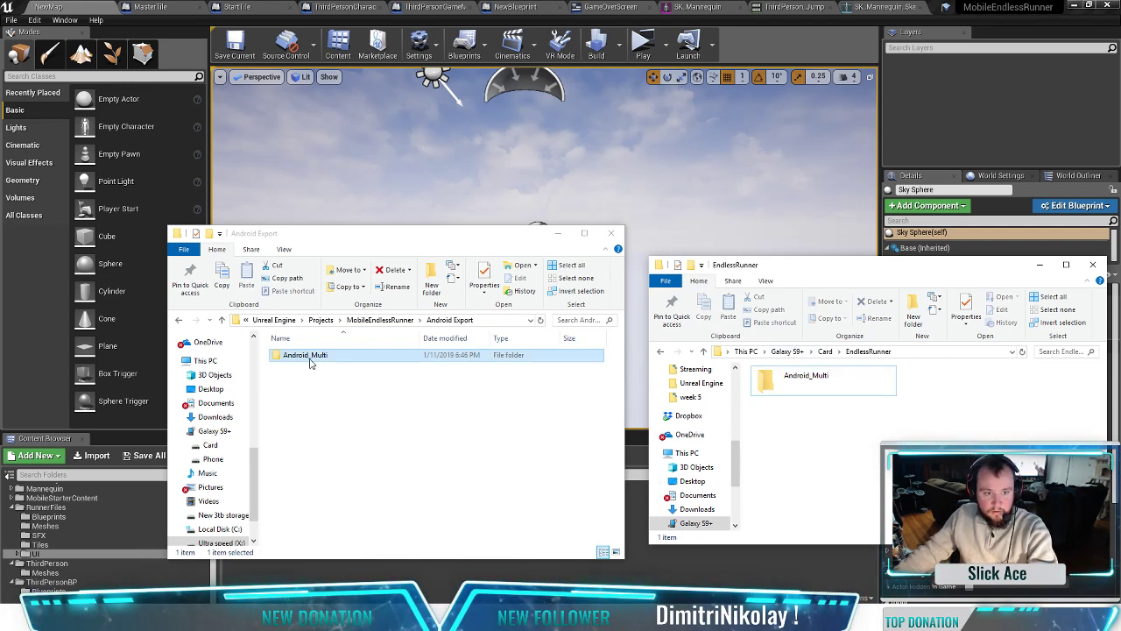
pyautogui.moveTo(311, 363); pyautogui.dragTo(794, 429)
pyautogui.click(597, 414)
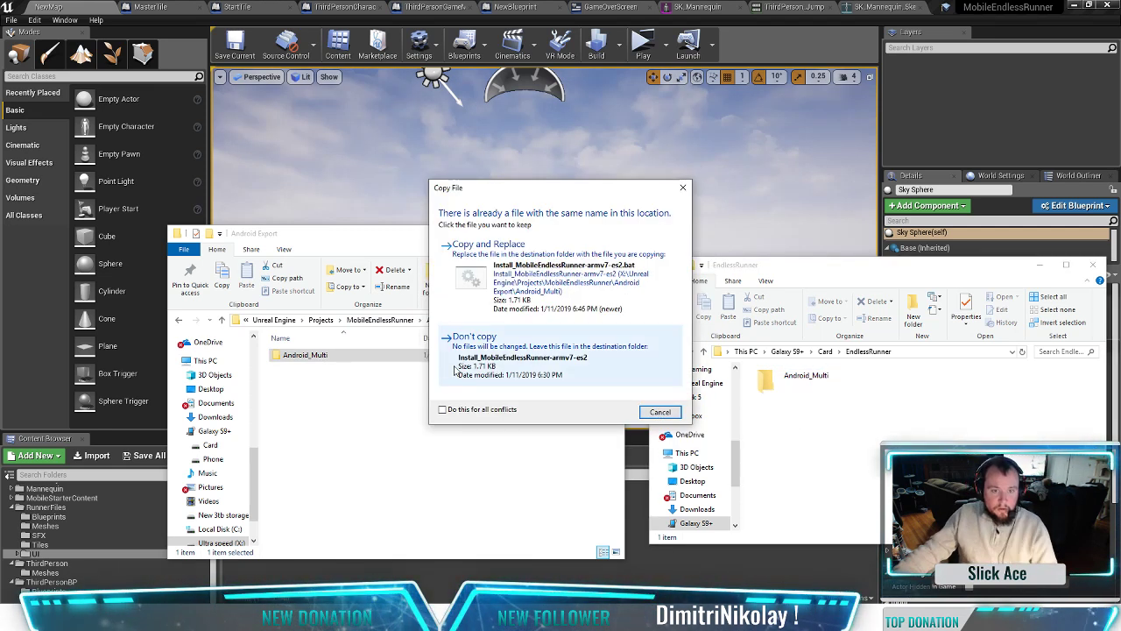
pyautogui.click(524, 284)
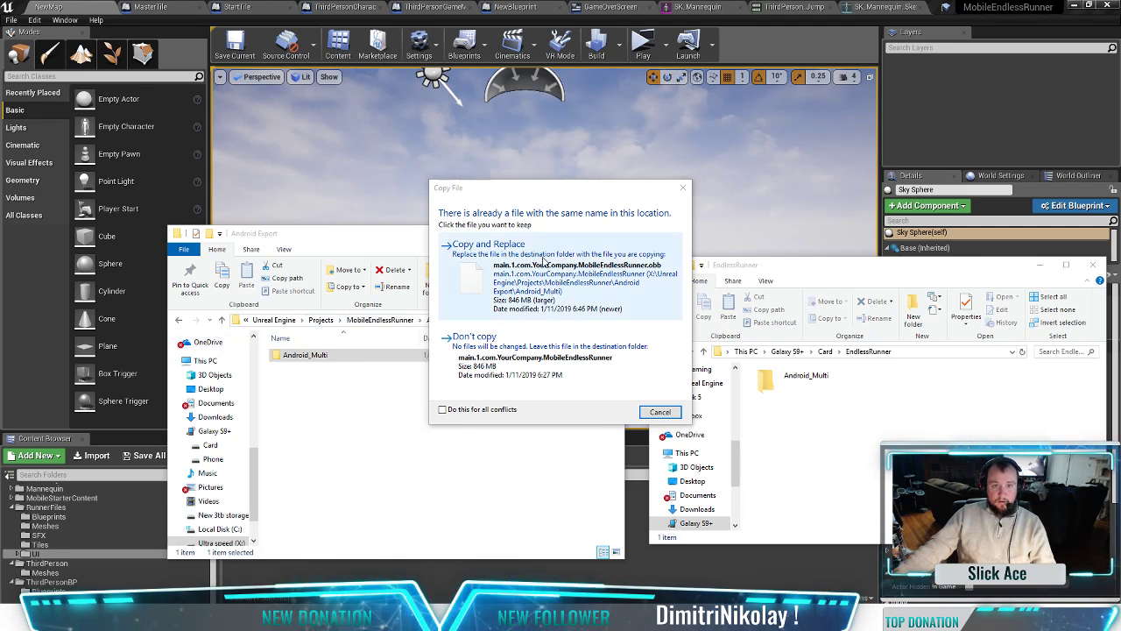
pyautogui.click(526, 282)
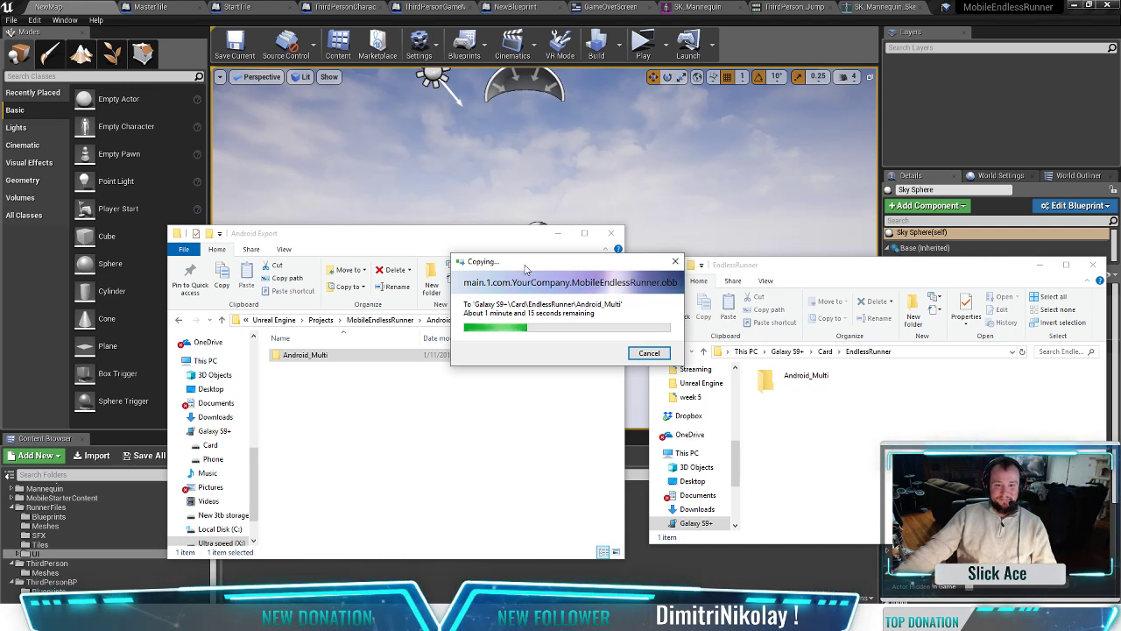
# Step: Replace the existing MobileEndlessRunner-armv7-es2.apk and Uninstall_MobileEndlessRunner-armv7-es2.bat in the phone's Android_Multi folder to finish the copy
pyautogui.moveTo(526, 268); pyautogui.dragTo(484, 114)
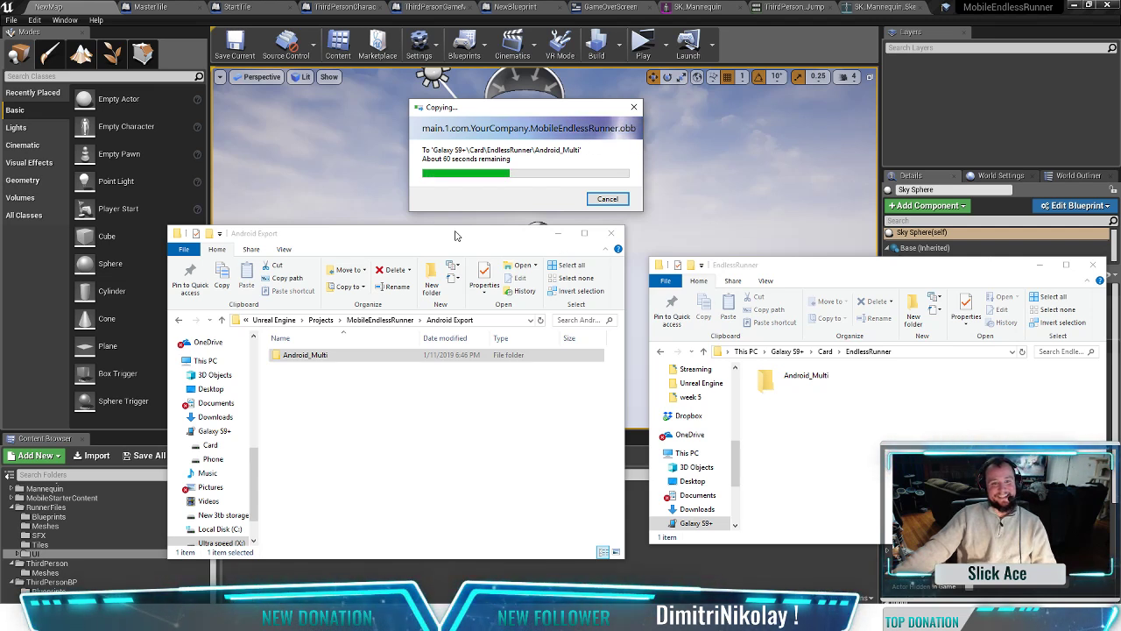
pyautogui.moveTo(455, 234); pyautogui.dragTo(406, 254)
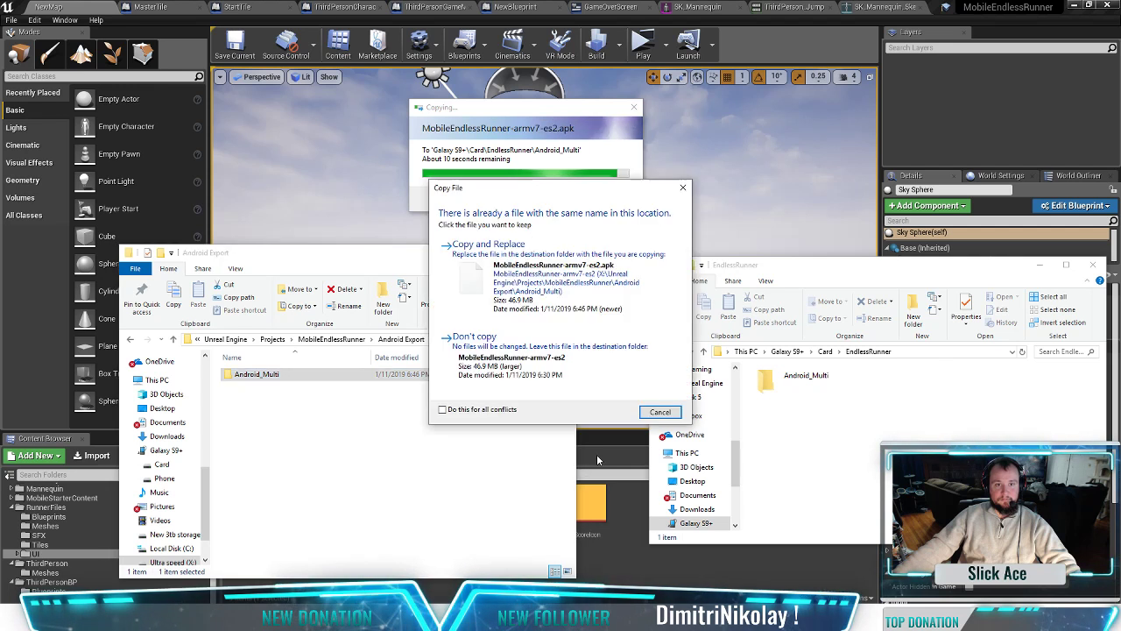
pyautogui.click(490, 254)
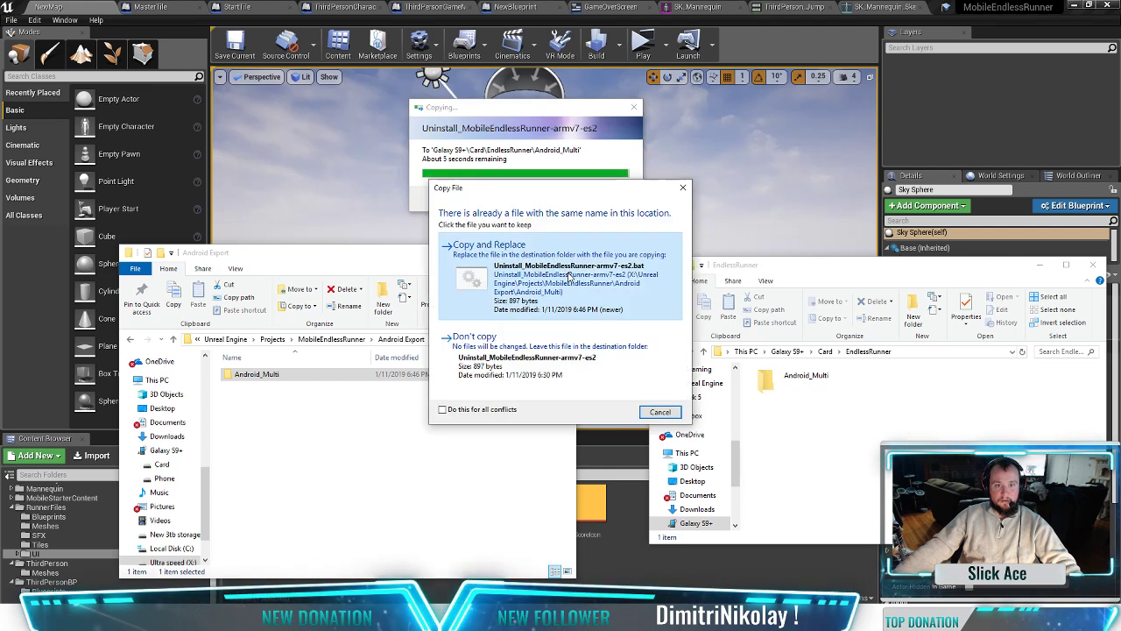
pyautogui.click(567, 274)
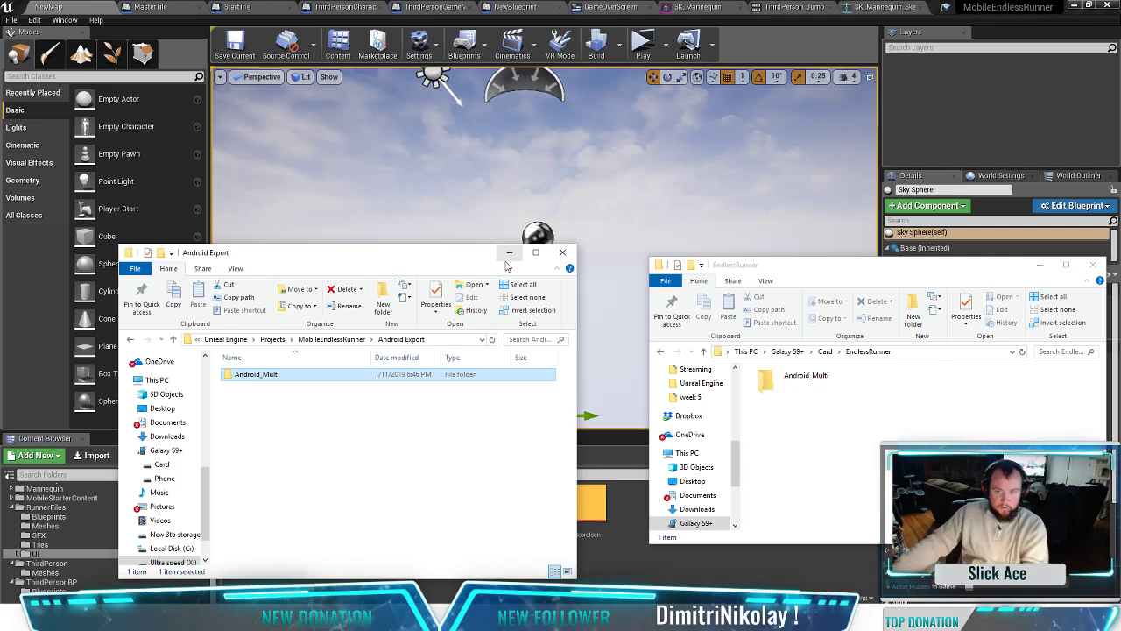
# Step: Permanently delete the Android_Multi folder from the phone's EndlessRunner folder
pyautogui.click(807, 382)
pyautogui.rightClick(816, 379)
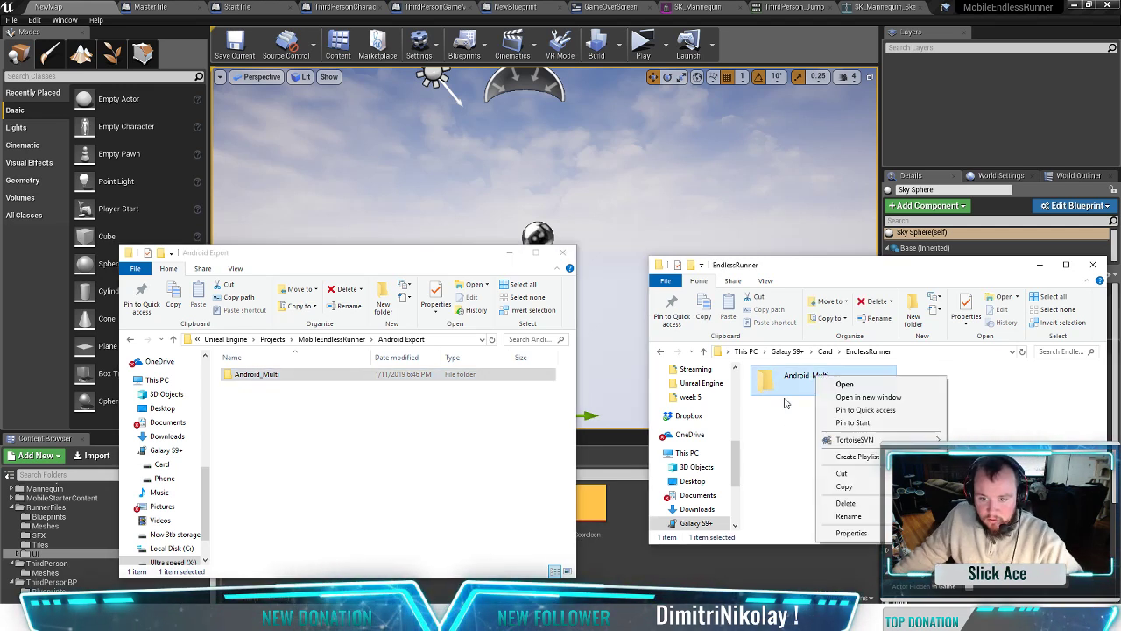
pyautogui.click(845, 502)
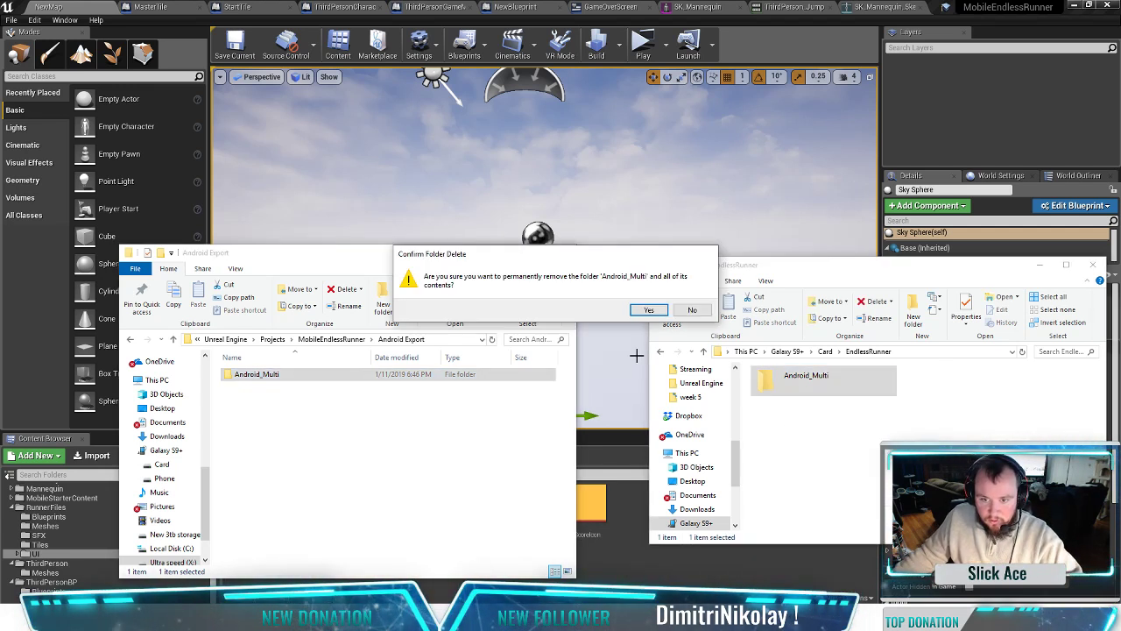
pyautogui.click(645, 310)
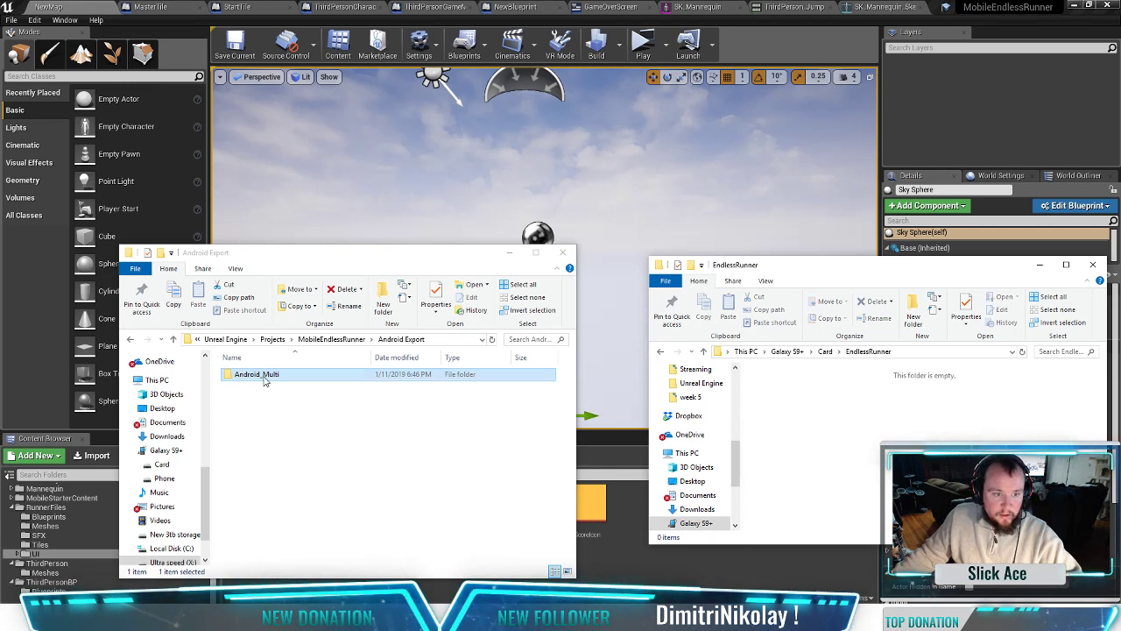
# Step: Copy Android_Multi from Android Export into the phone's emptied EndlessRunner folder and arrange the two folder windows side by side
pyautogui.moveTo(264, 379); pyautogui.dragTo(800, 414)
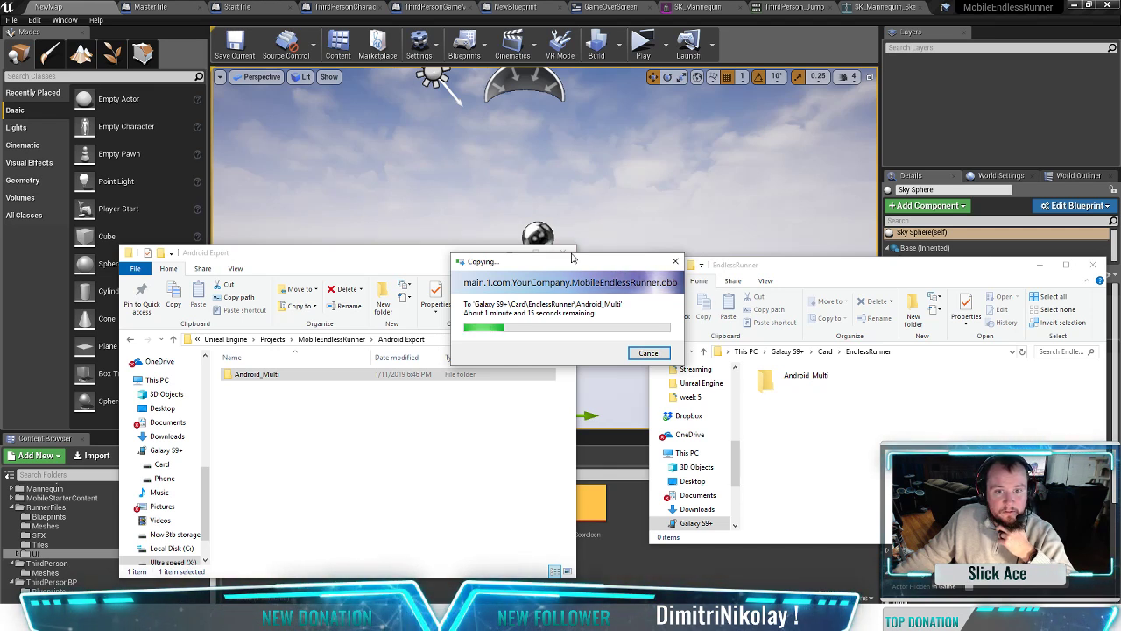
pyautogui.moveTo(574, 260); pyautogui.dragTo(739, 130)
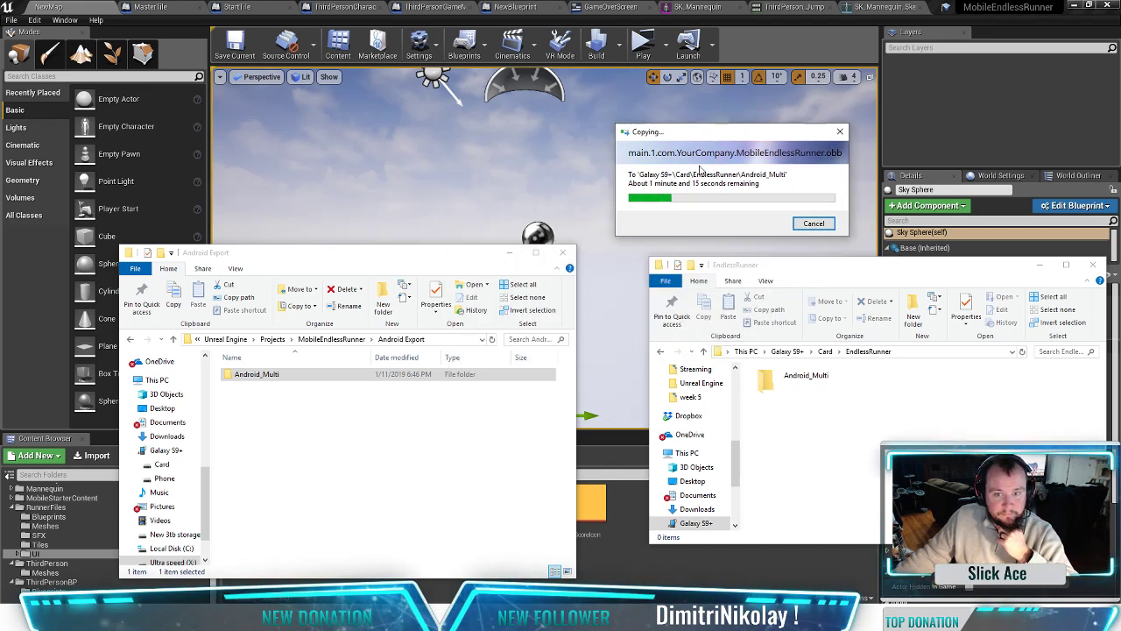
pyautogui.moveTo(788, 271); pyautogui.dragTo(734, 259)
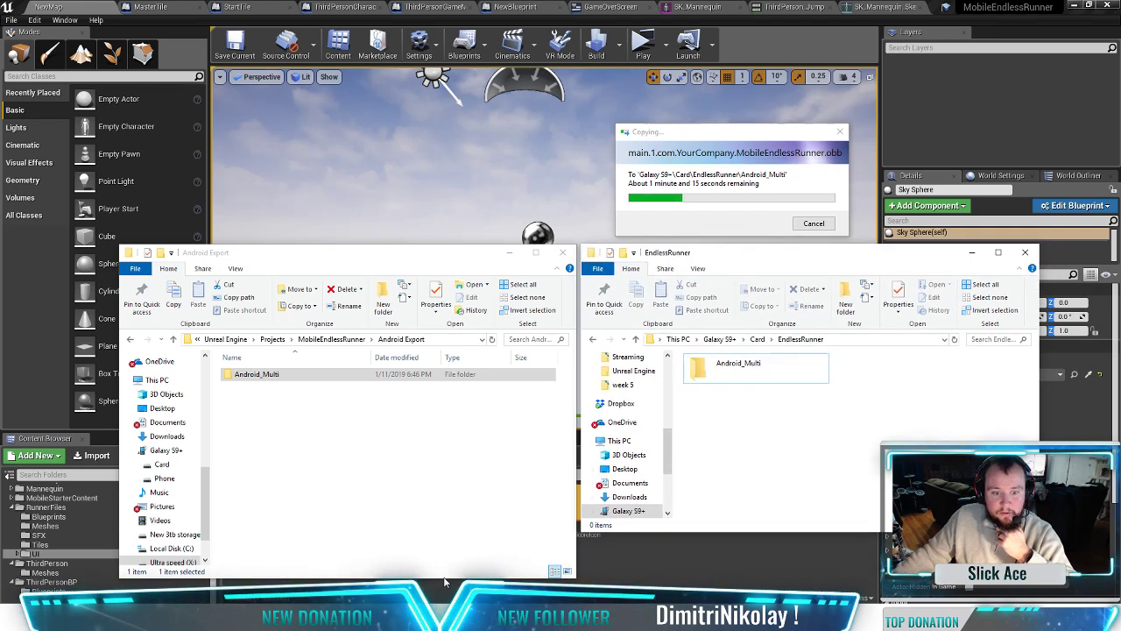
pyautogui.moveTo(445, 577); pyautogui.dragTo(457, 530)
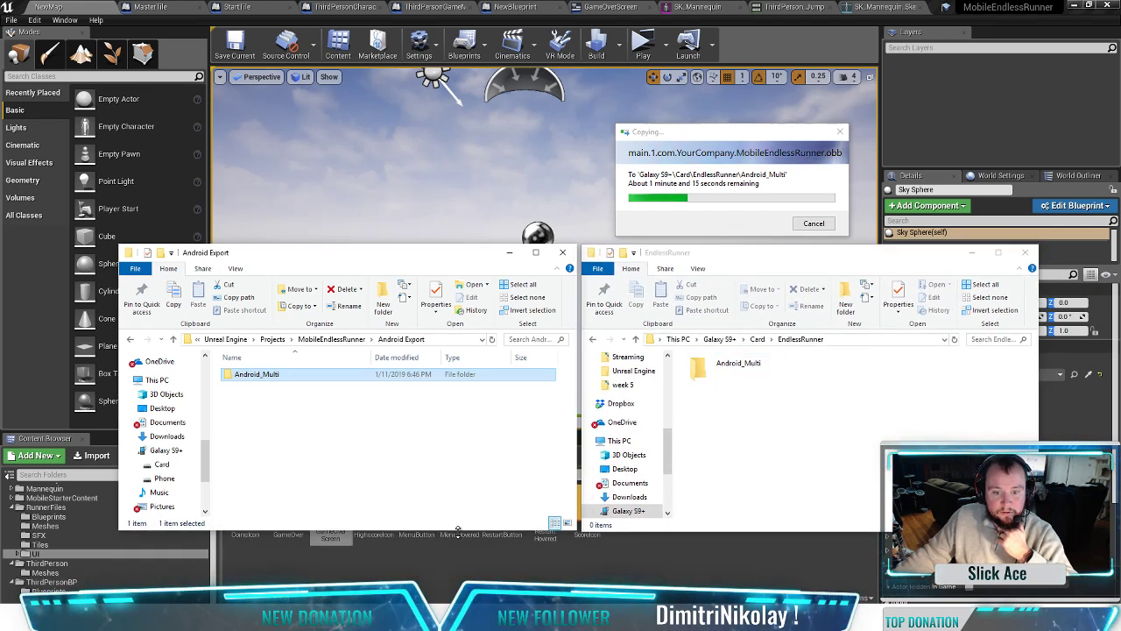
pyautogui.doubleClick(457, 531)
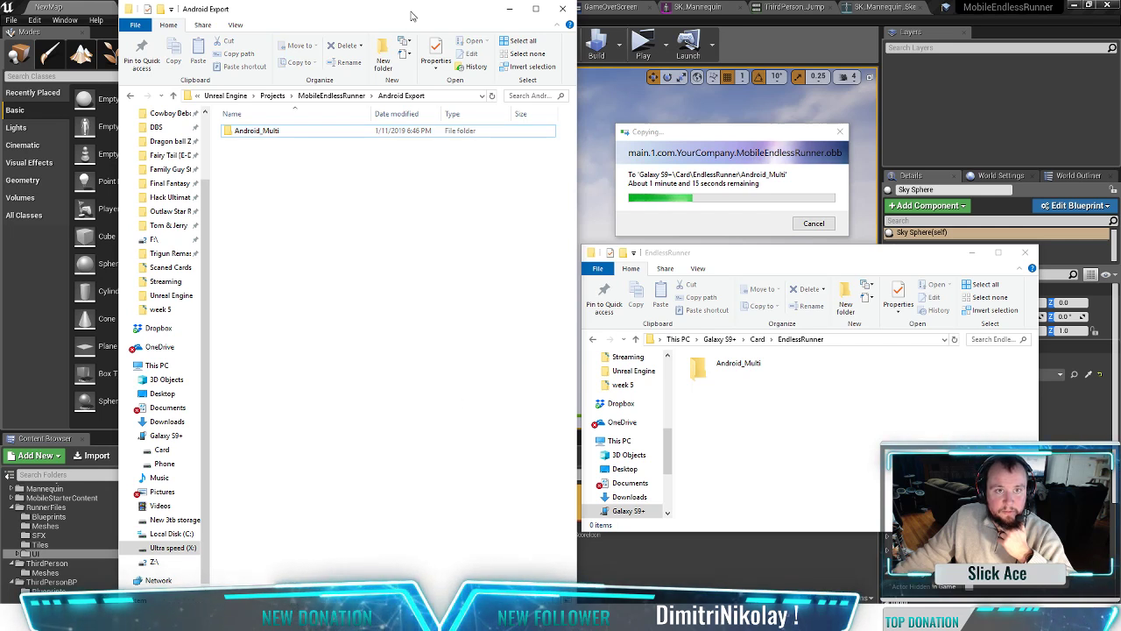
pyautogui.moveTo(412, 16); pyautogui.dragTo(417, 249)
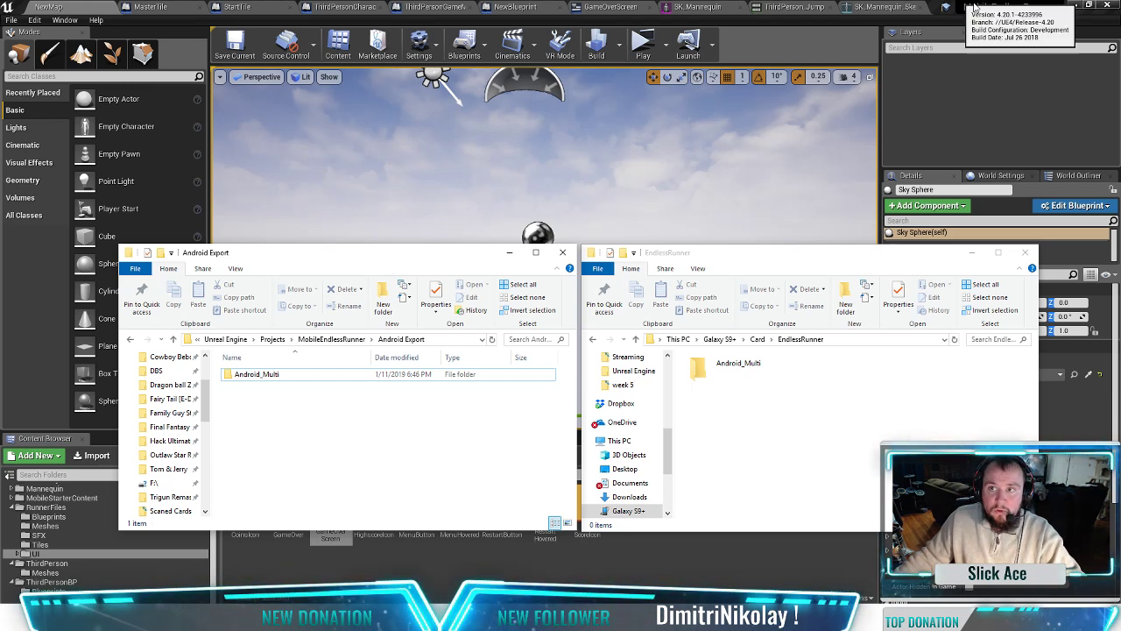
# Step: Switch back to Unreal Editor and open the MainMenuLevel level
pyautogui.click(994, 32)
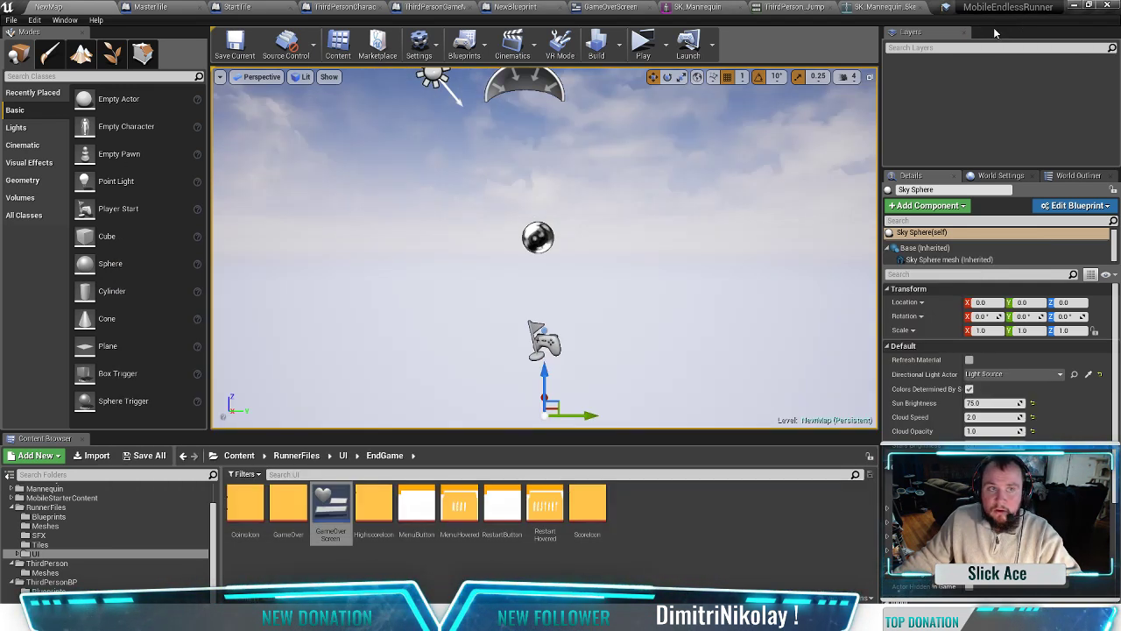
pyautogui.click(12, 20)
pyautogui.click(10, 19)
pyautogui.click(8, 18)
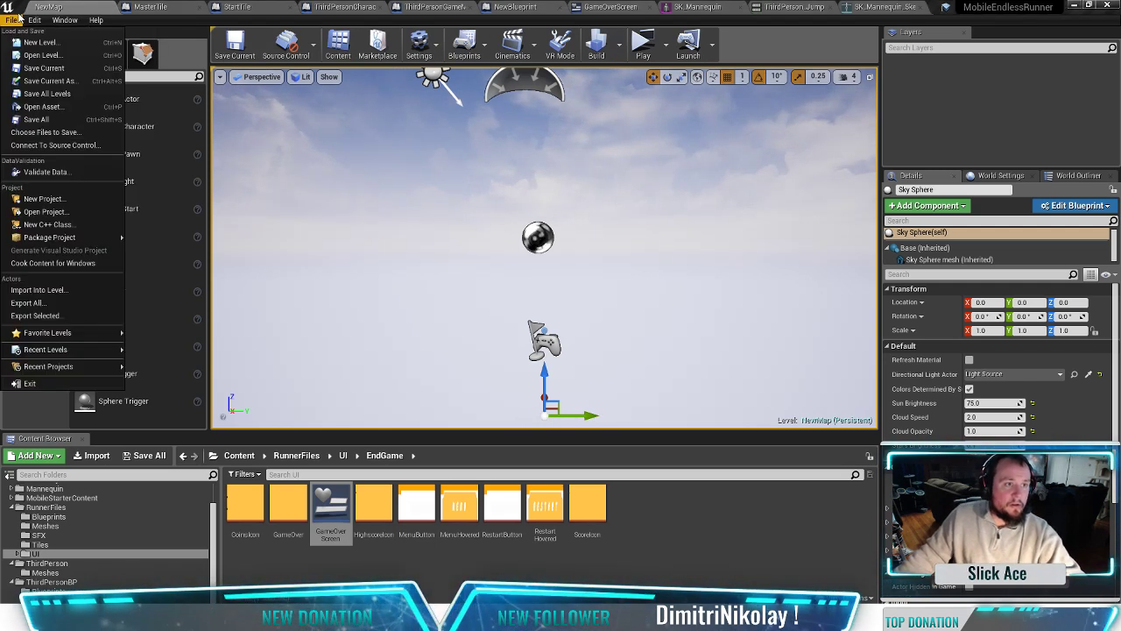
pyautogui.click(41, 54)
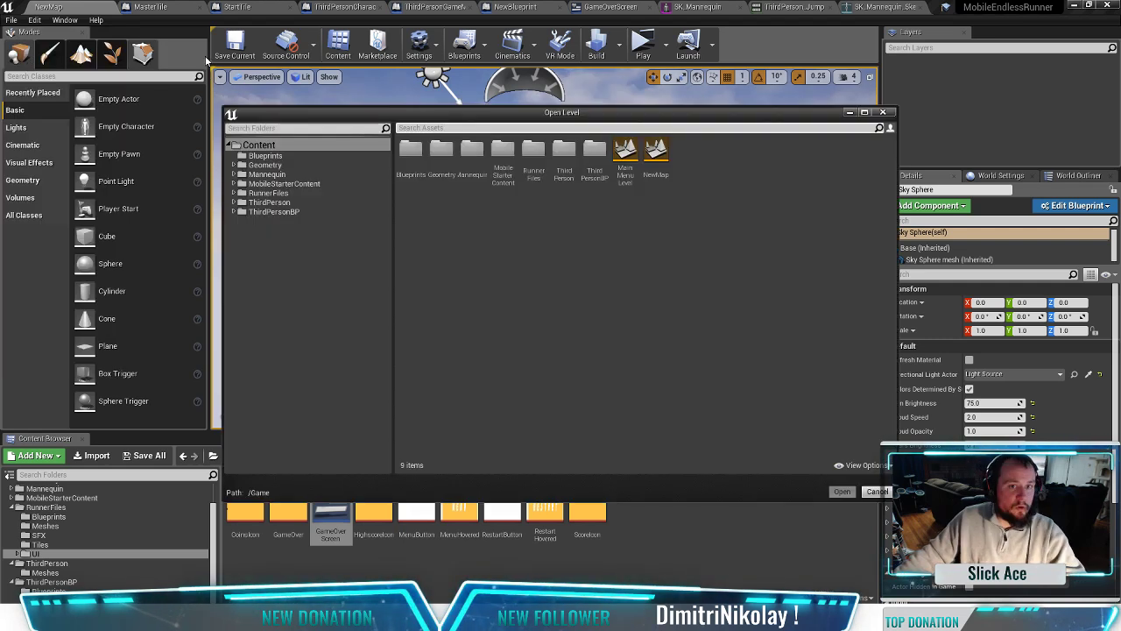
pyautogui.doubleClick(625, 158)
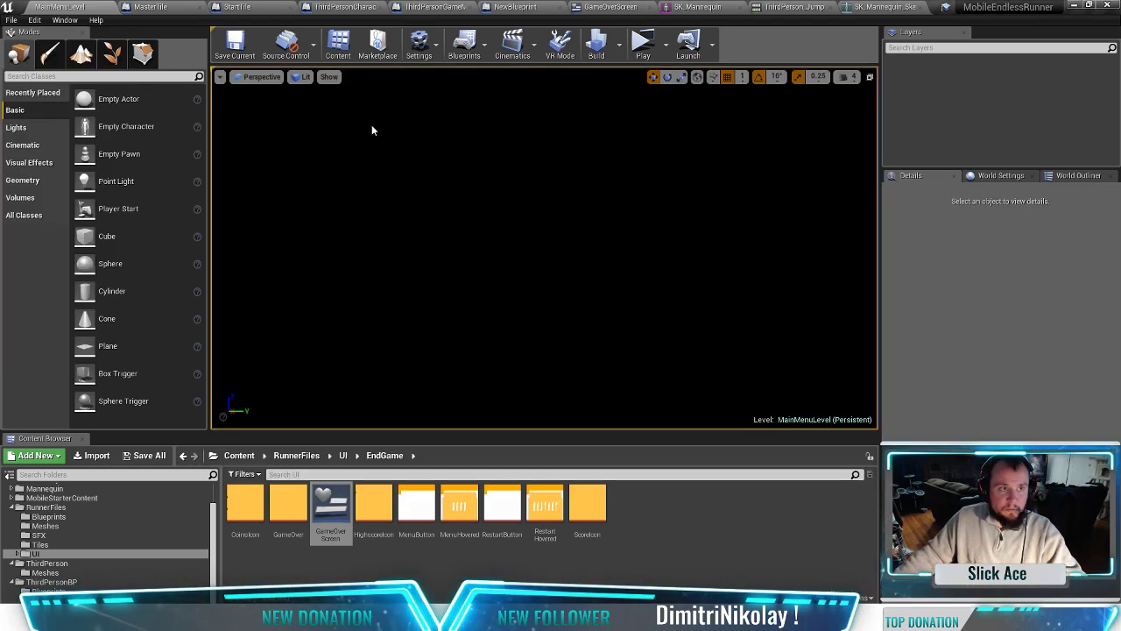
# Step: Open the Project Settings at the Android platform page
pyautogui.click(11, 19)
pyautogui.moveTo(57, 20)
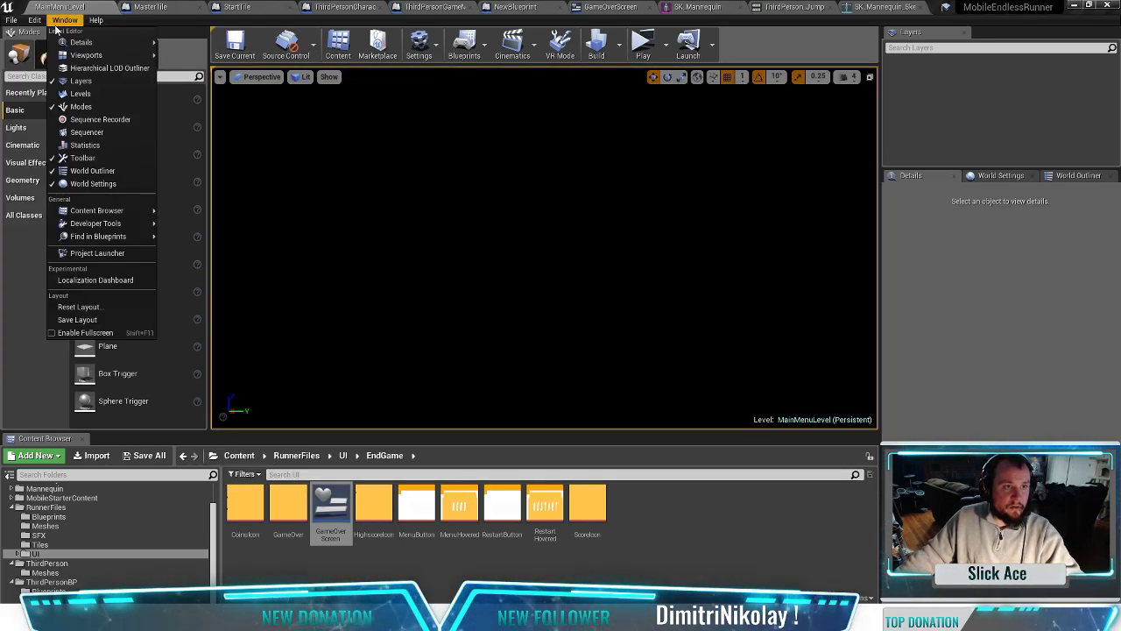
pyautogui.click(70, 186)
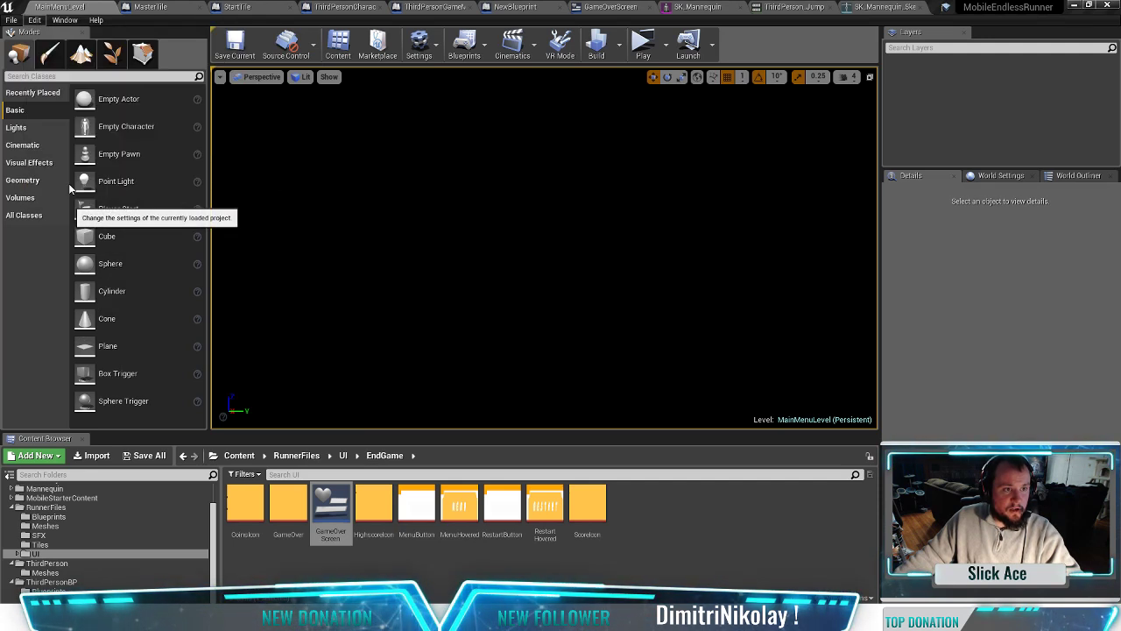
pyautogui.scroll(-1, 536, 328)
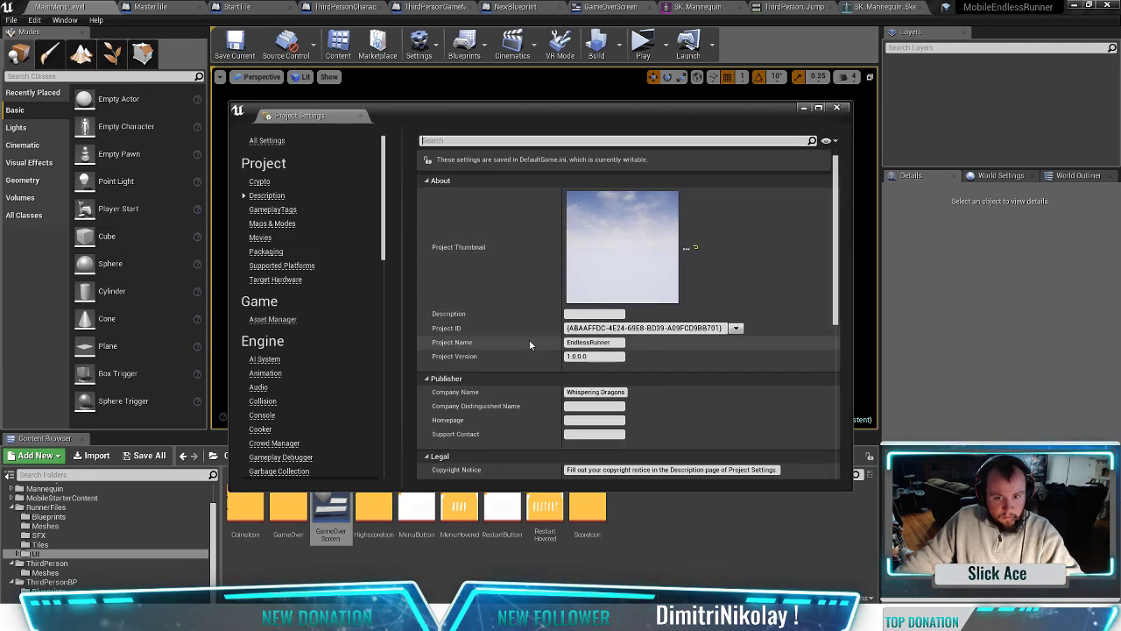
pyautogui.scroll(-5, 530, 340)
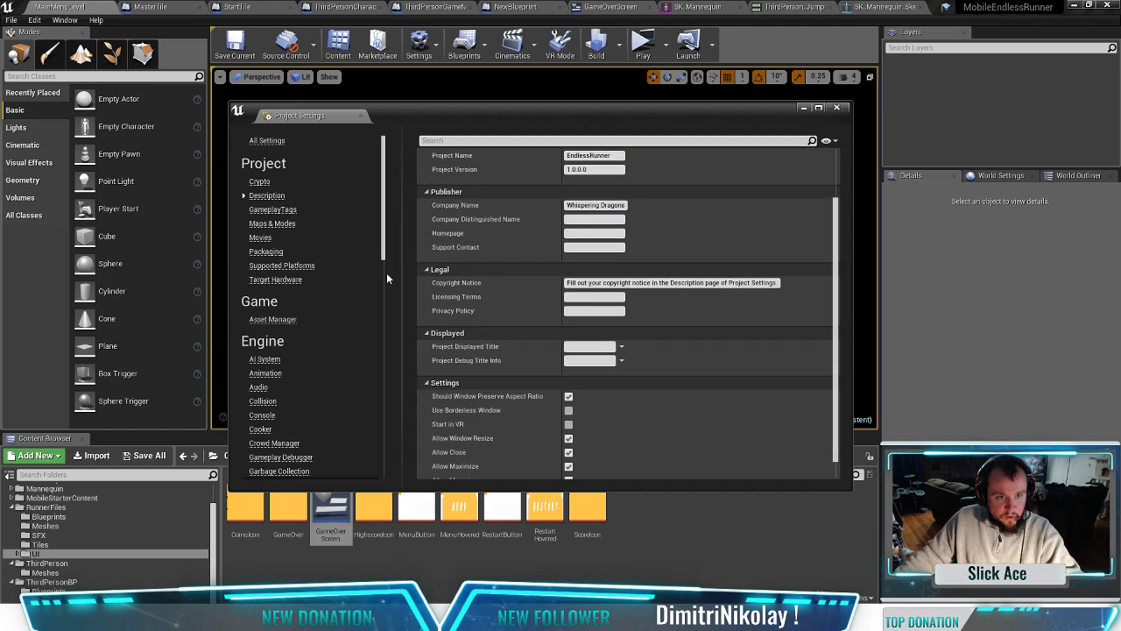
pyautogui.scroll(-10, 295, 300)
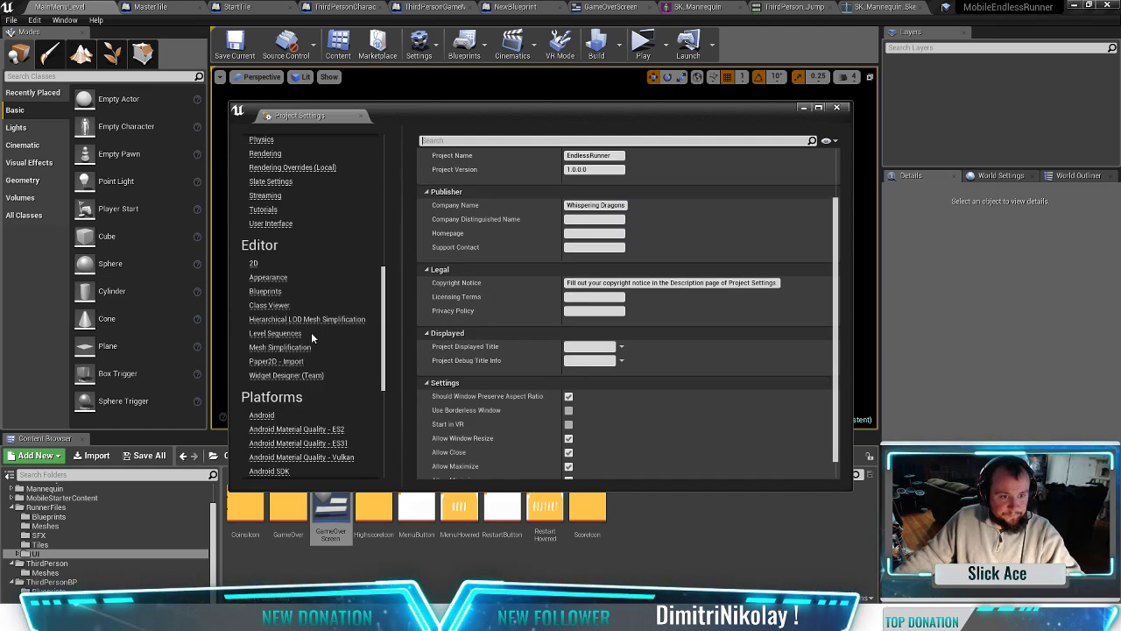
pyautogui.scroll(-2, 311, 332)
pyautogui.click(261, 322)
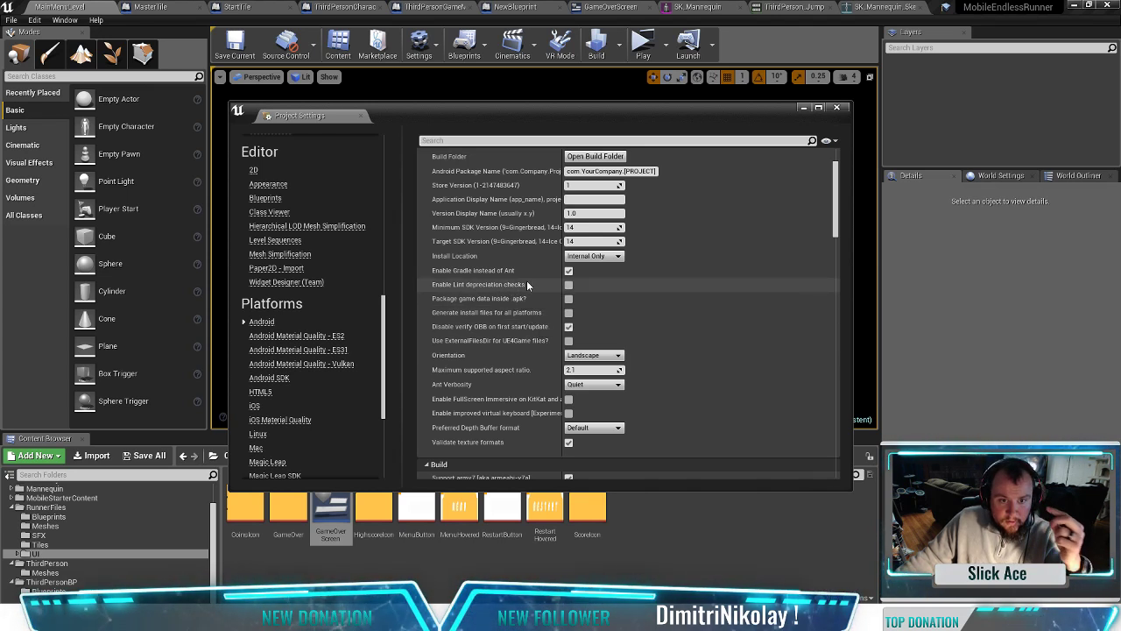
# Step: Examine the Android APK packaging, build, advanced packaging, distribution signing and Google Play Services settings
pyautogui.scroll(1, 541, 287)
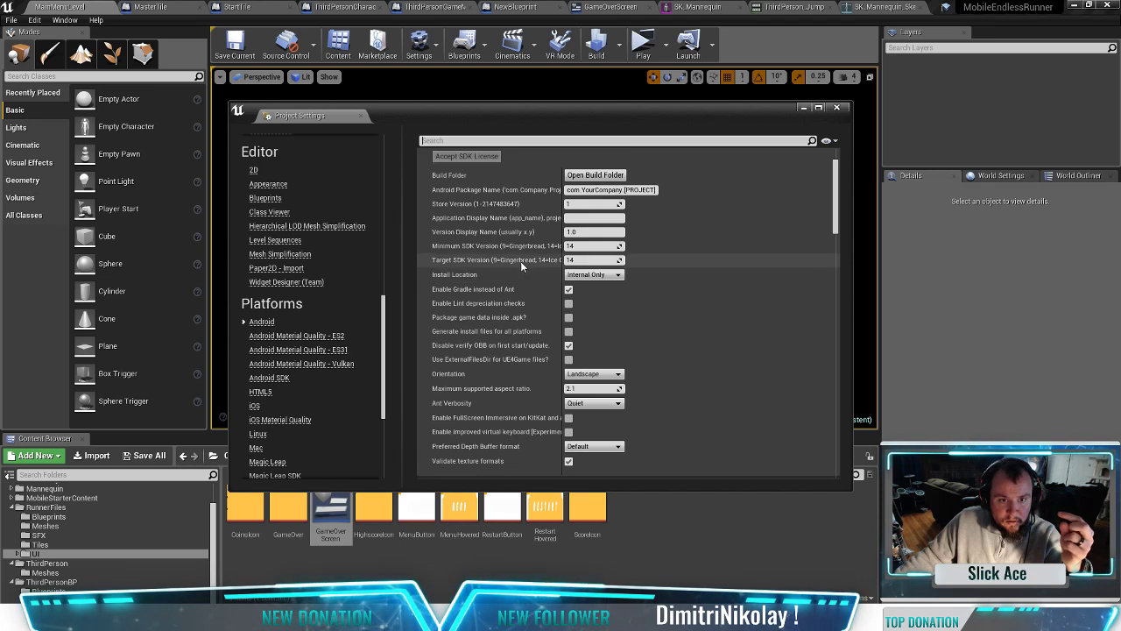
pyautogui.scroll(-3, 521, 265)
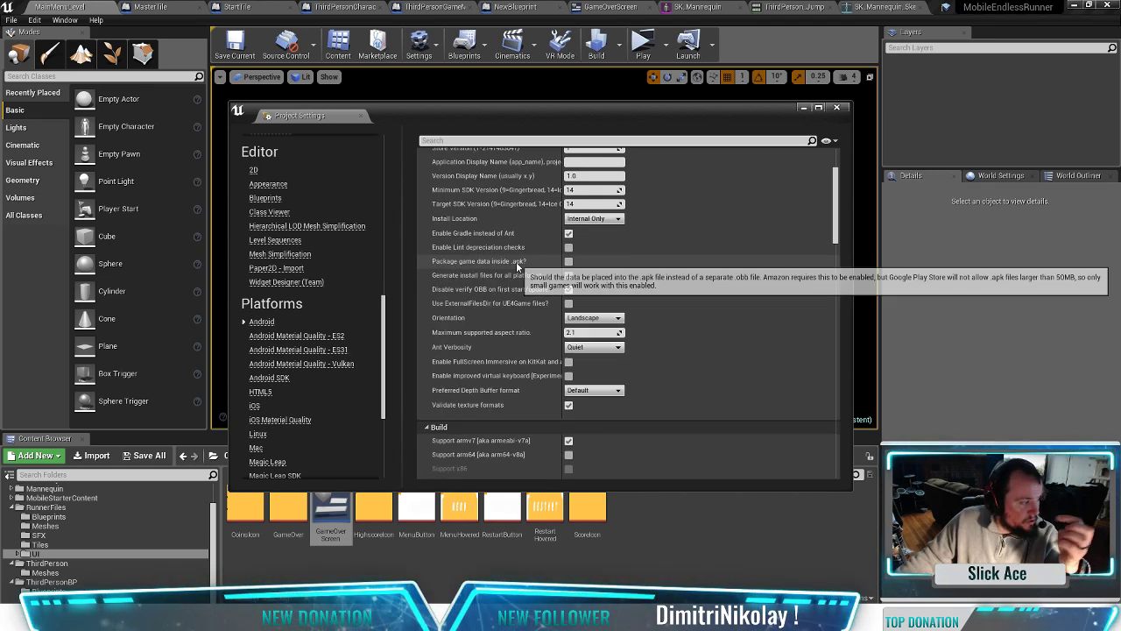
pyautogui.scroll(-3, 529, 276)
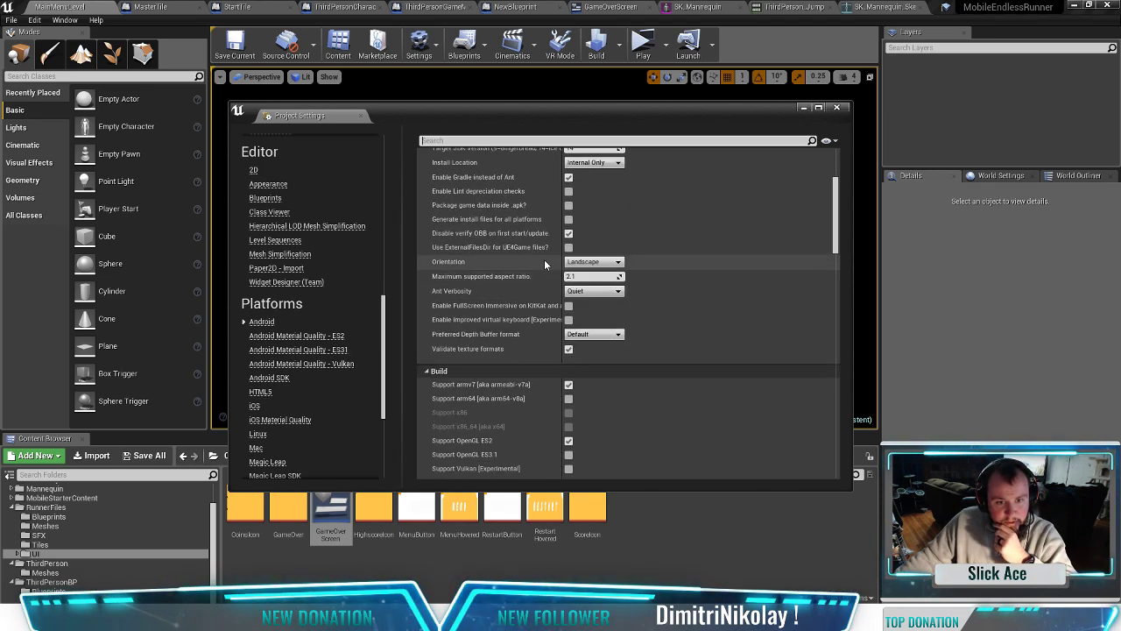
pyautogui.scroll(-2, 544, 261)
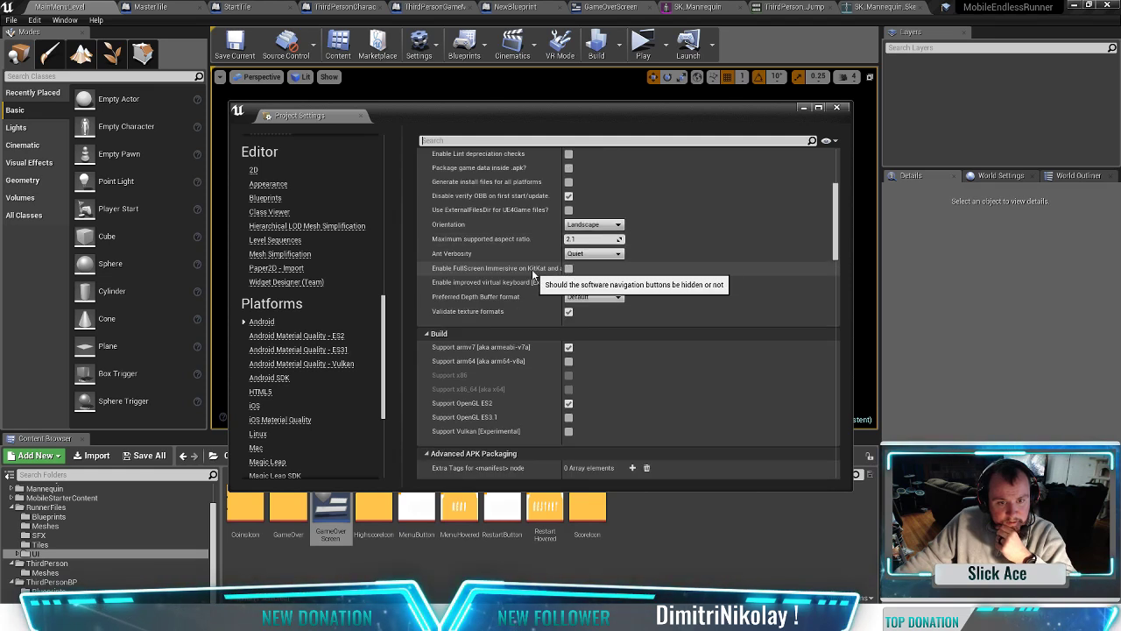
pyautogui.scroll(-8, 531, 269)
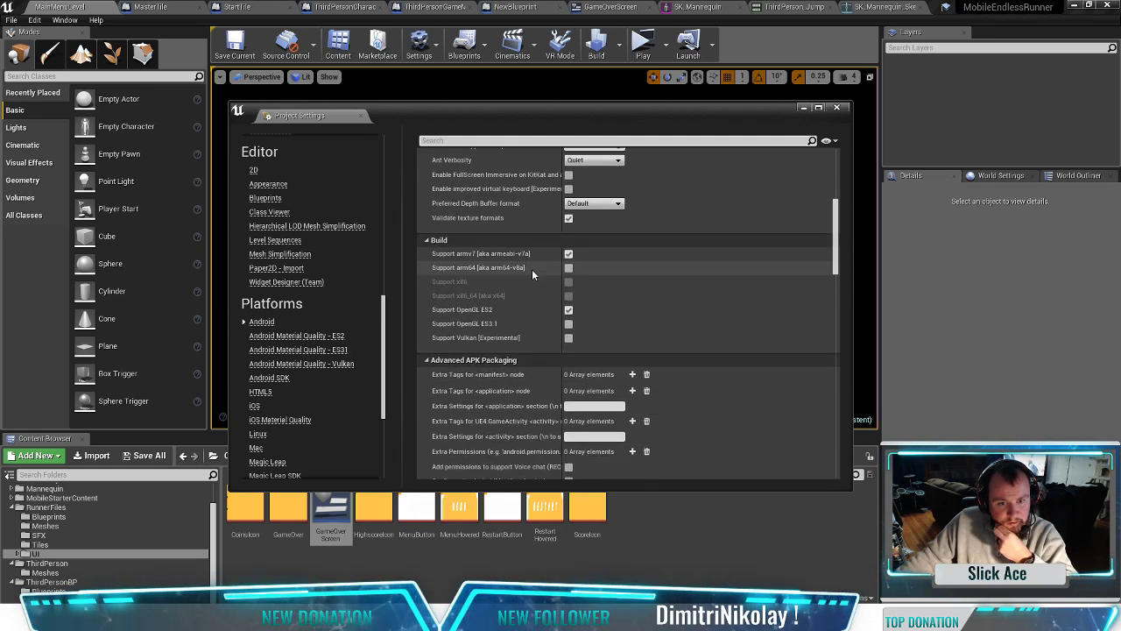
pyautogui.scroll(-8, 527, 274)
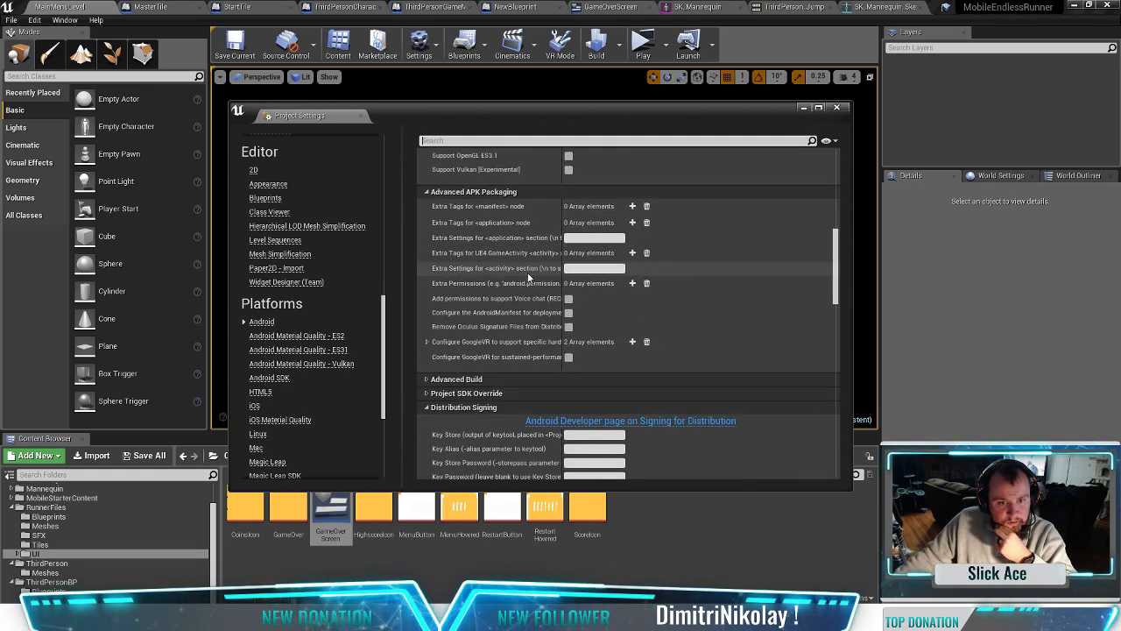
pyautogui.scroll(-3, 527, 276)
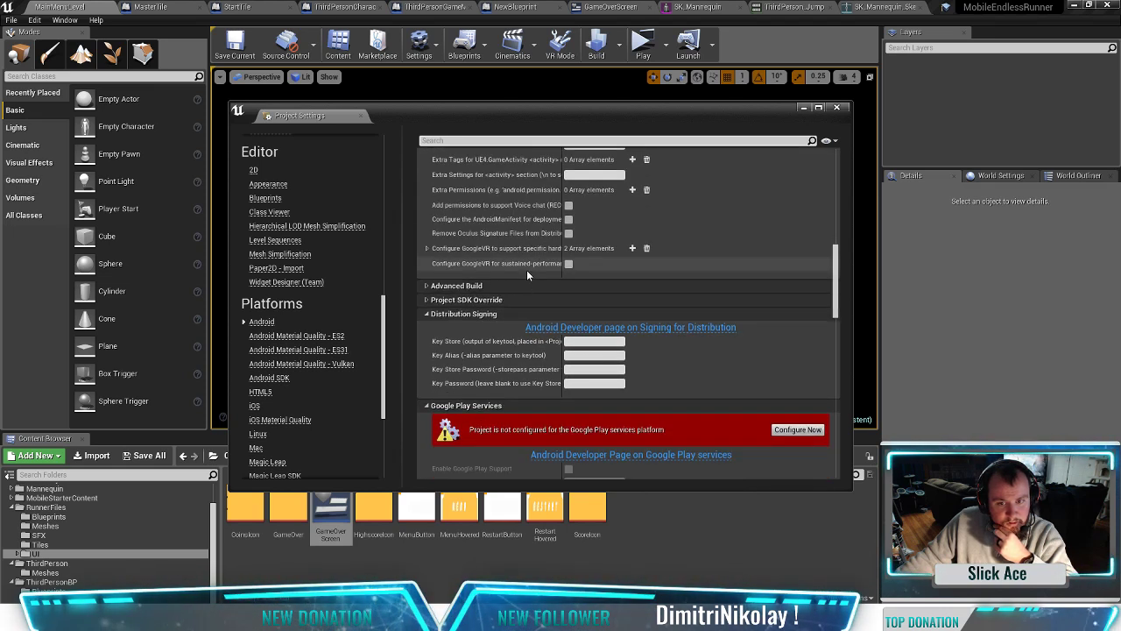
pyautogui.scroll(-5, 526, 269)
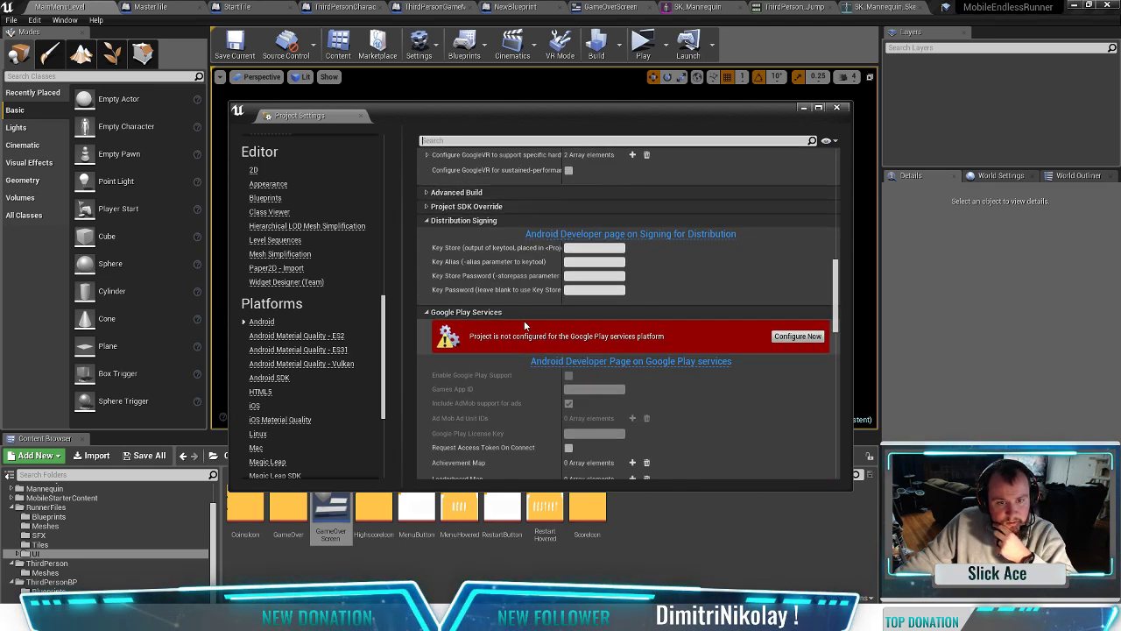
pyautogui.scroll(5, 525, 341)
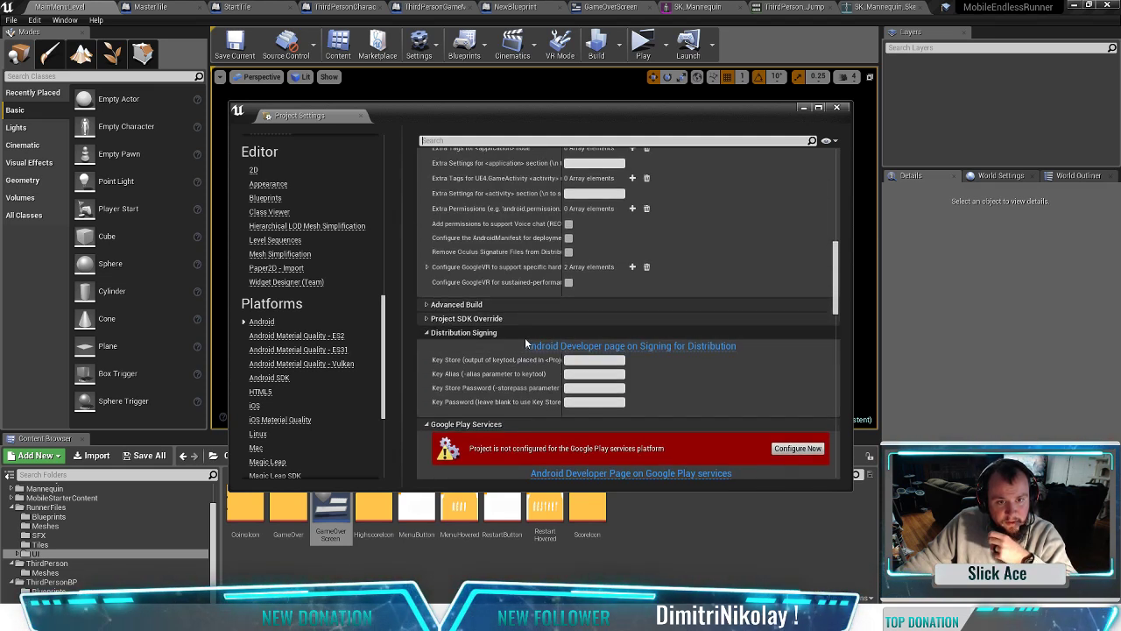
pyautogui.scroll(2, 525, 337)
pyautogui.scroll(1, 528, 330)
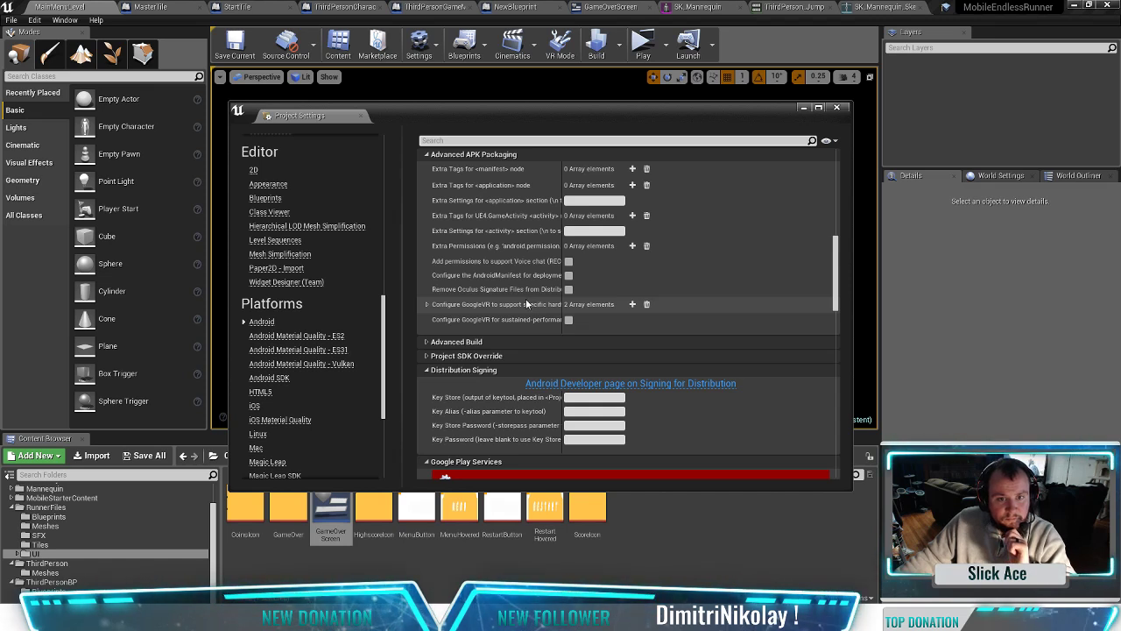
pyautogui.scroll(5, 524, 300)
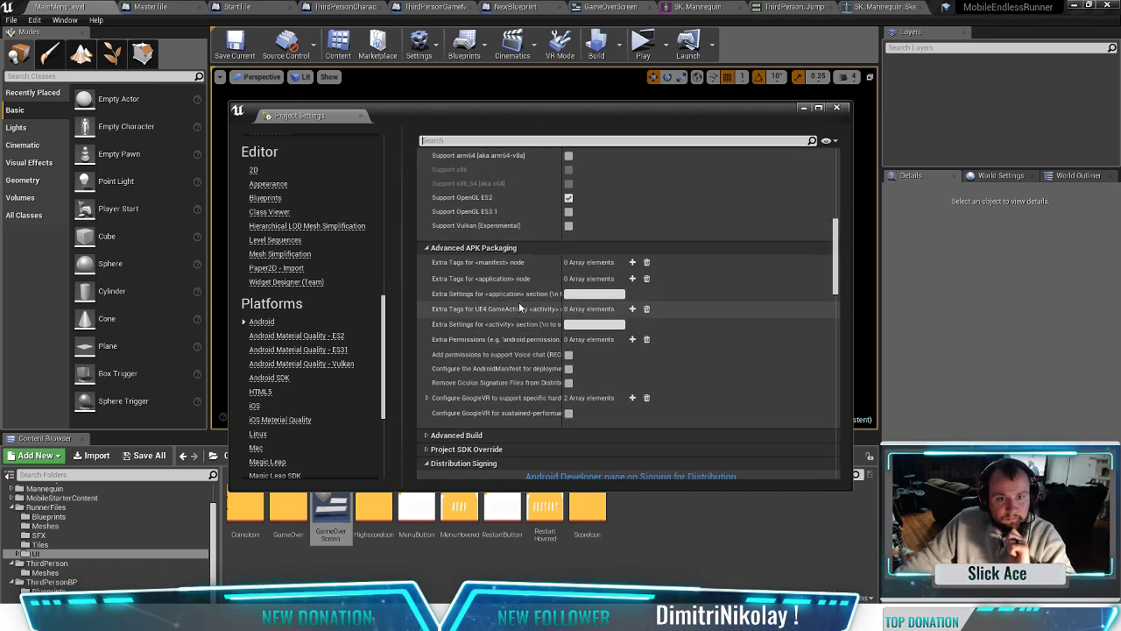
pyautogui.scroll(13, 518, 302)
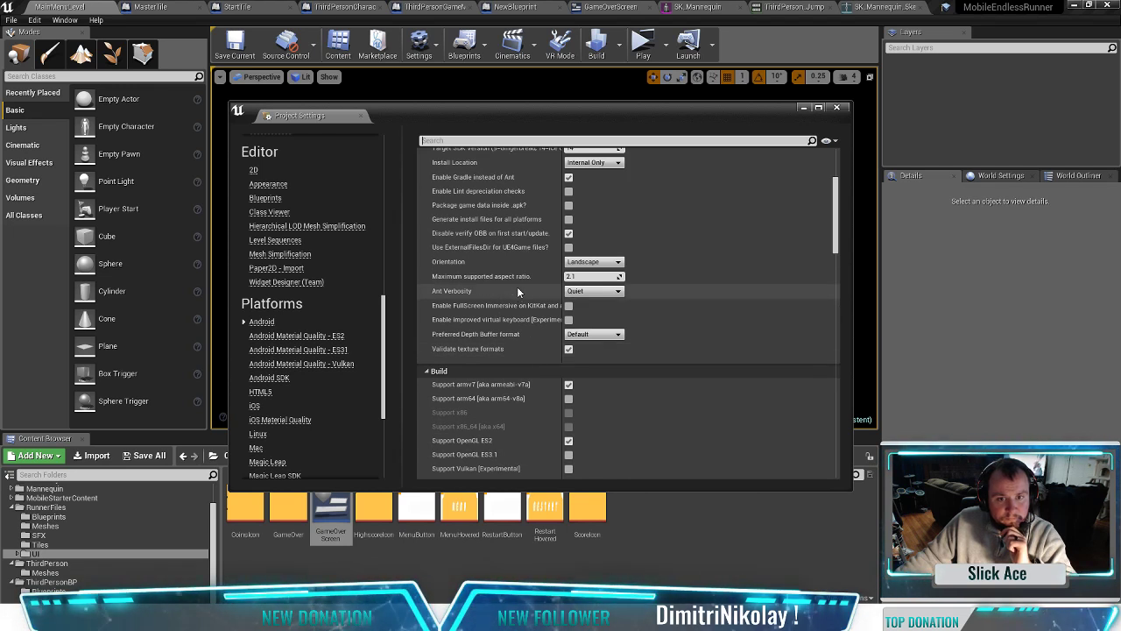
# Step: Review the APK Packaging settings again, from the OBB verification option up to the Android package name
pyautogui.scroll(2, 517, 287)
pyautogui.scroll(1, 517, 287)
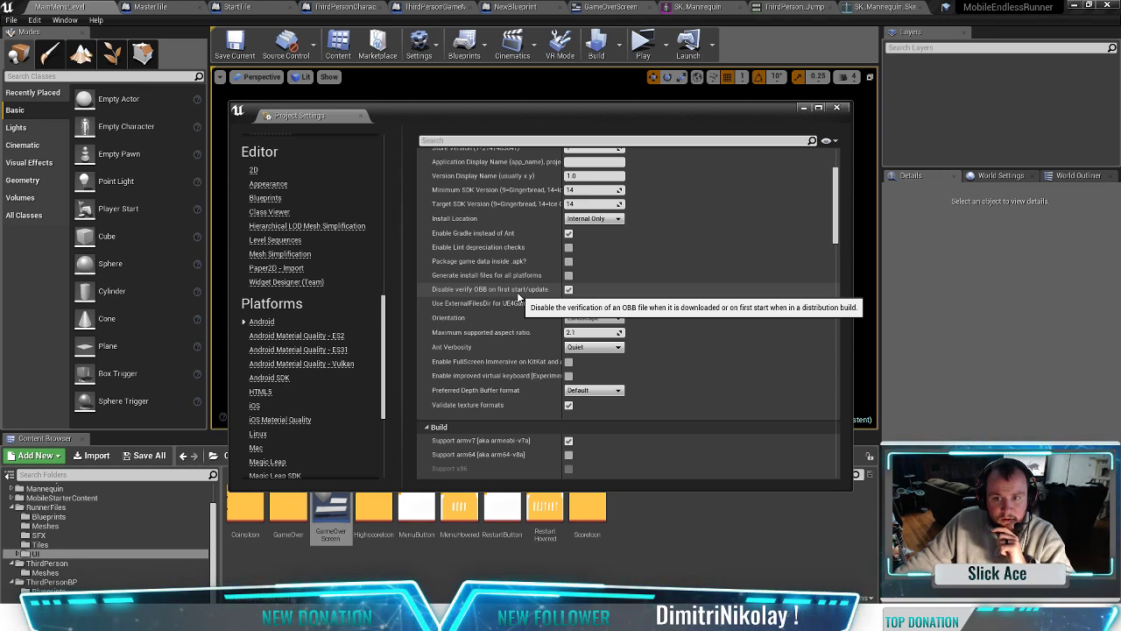
pyautogui.scroll(4, 521, 296)
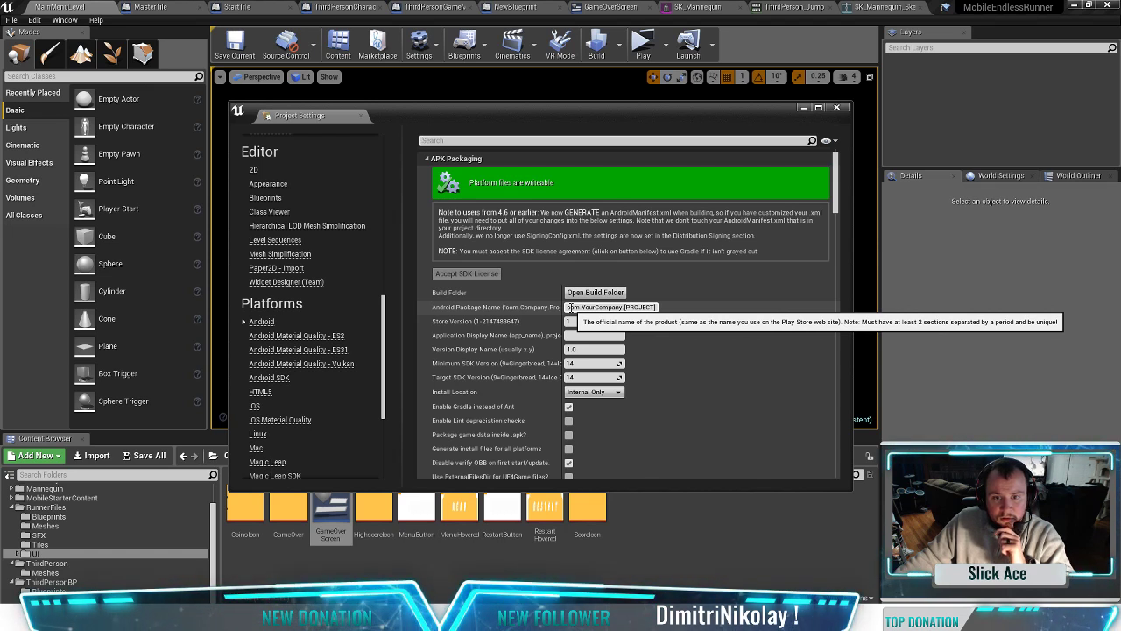
pyautogui.moveTo(567, 308); pyautogui.dragTo(670, 310)
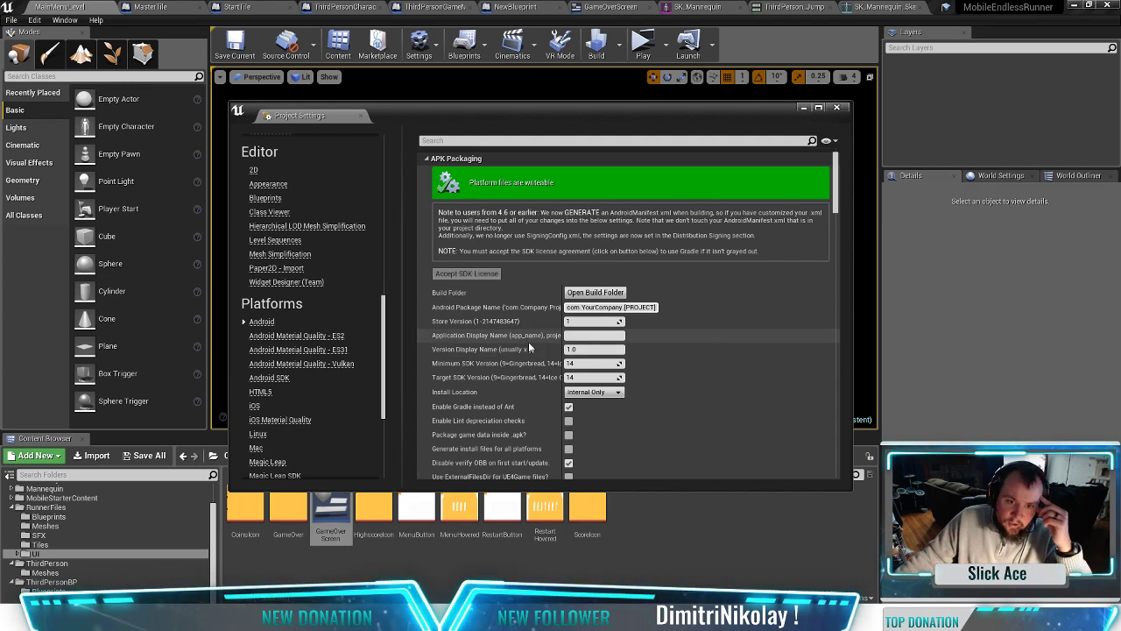
pyautogui.scroll(-1, 531, 373)
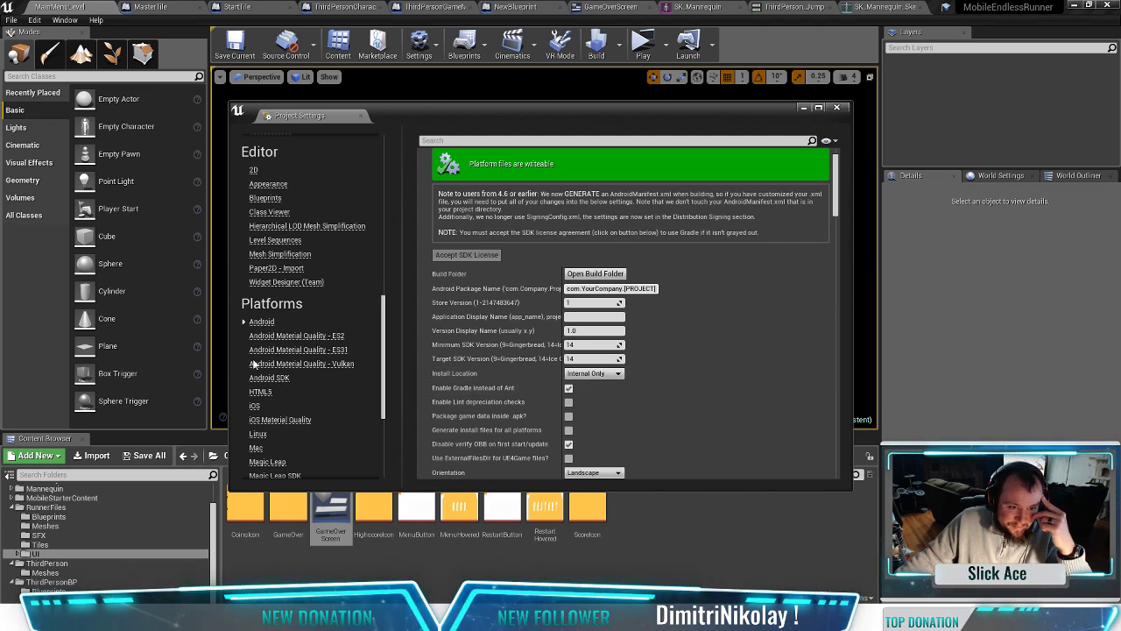
# Step: Check the Android SDK page, return to the Android platform page and read the description of "Package game data inside .apk?"
pyautogui.click(276, 378)
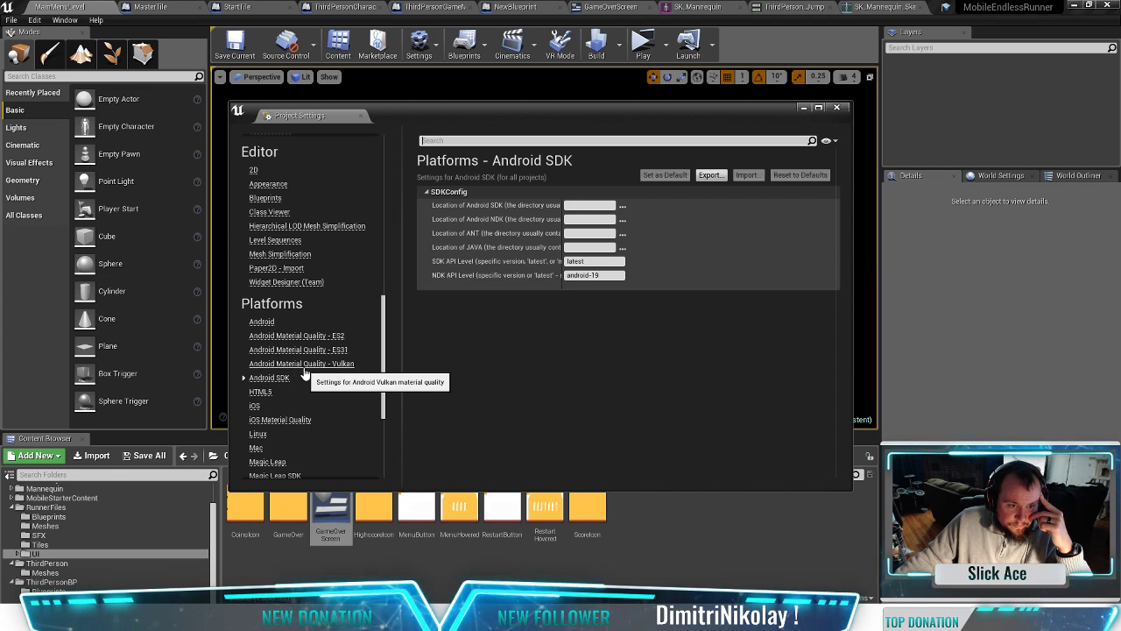
pyautogui.click(262, 323)
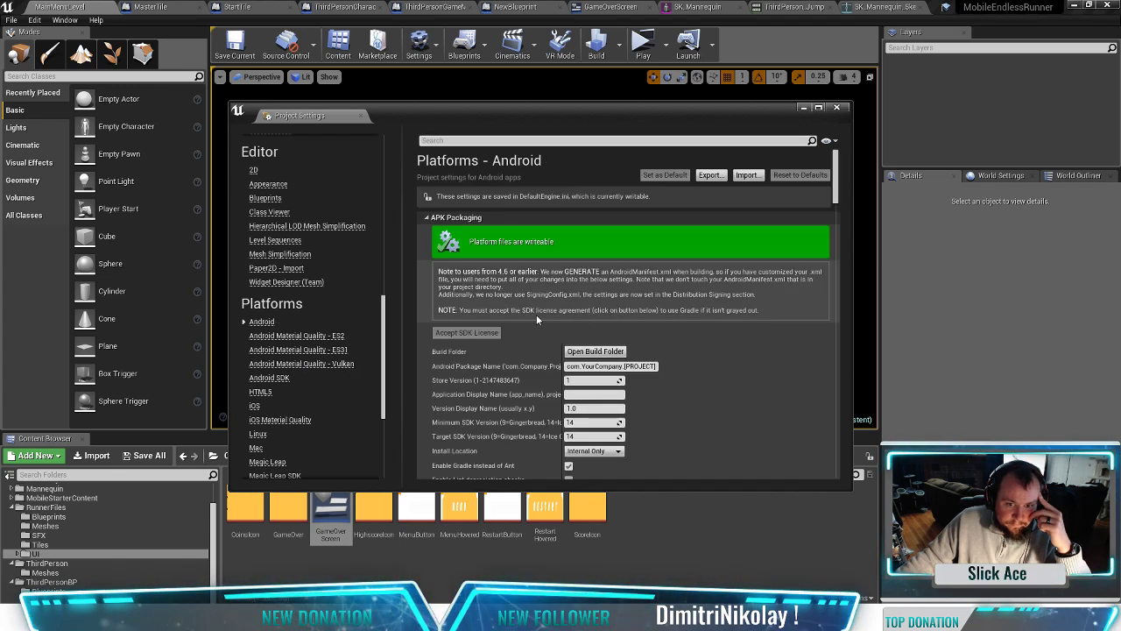
pyautogui.scroll(-2, 706, 307)
pyautogui.scroll(2, 699, 310)
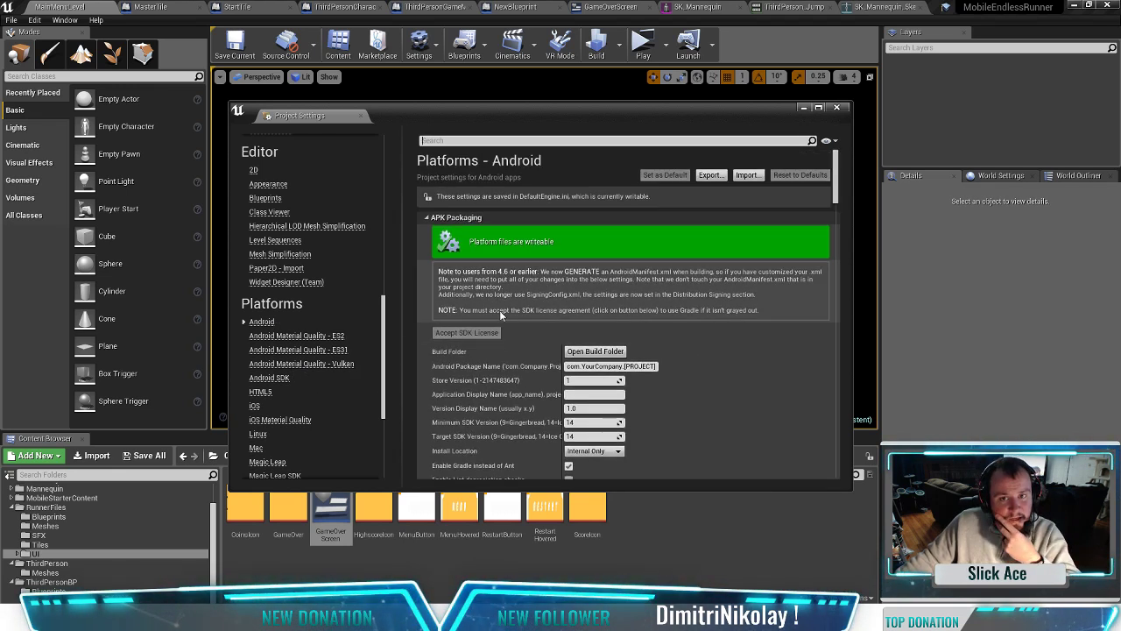
pyautogui.scroll(-8, 595, 261)
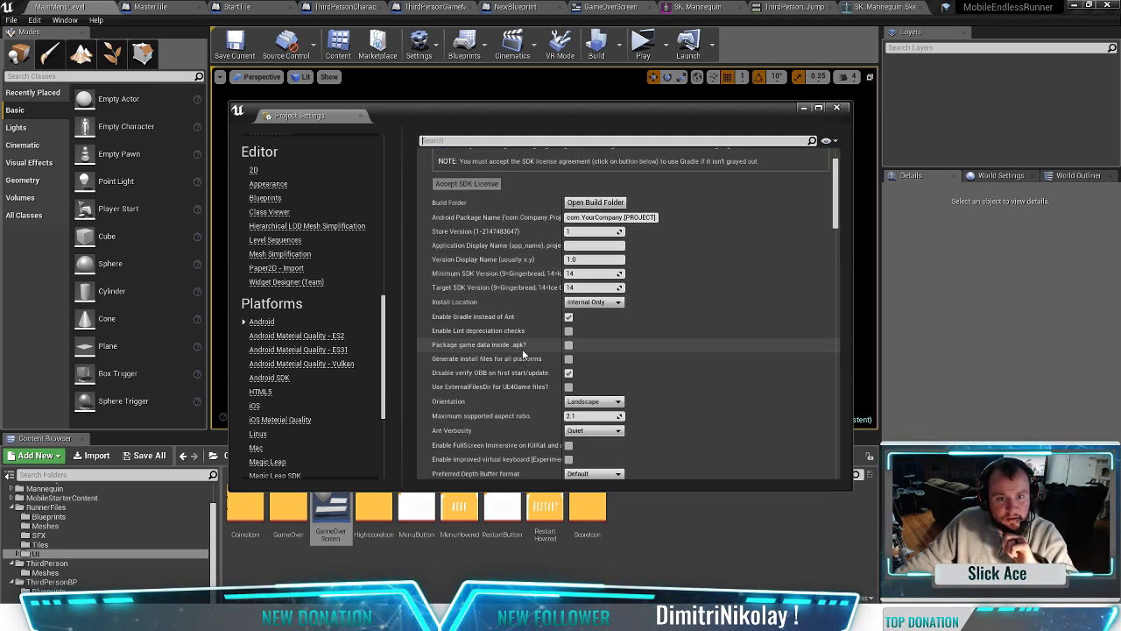
pyautogui.moveTo(524, 347)
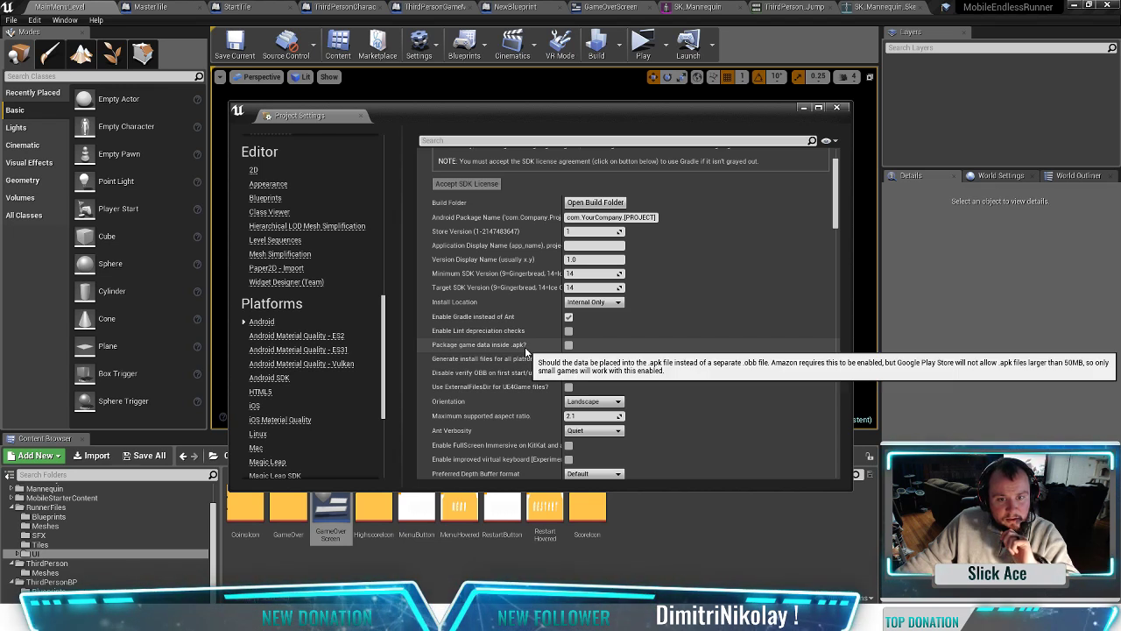
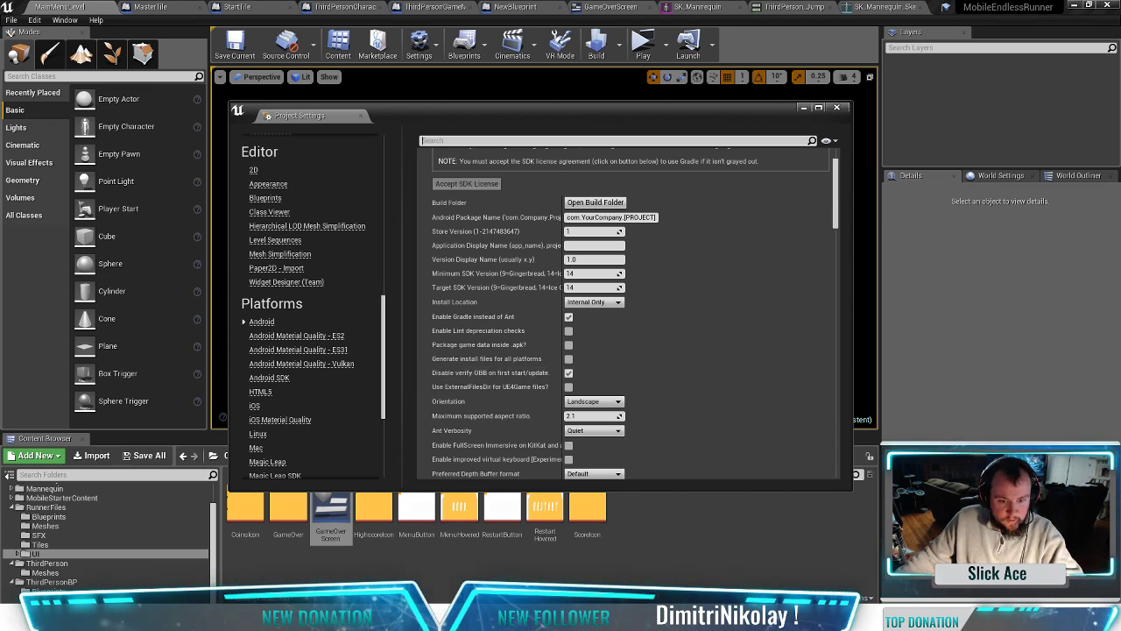
# Step: Search in Chrome for "no obb found and no store key to try to download, please set one up in android project settings"
pyautogui.rightClick(558, 618)
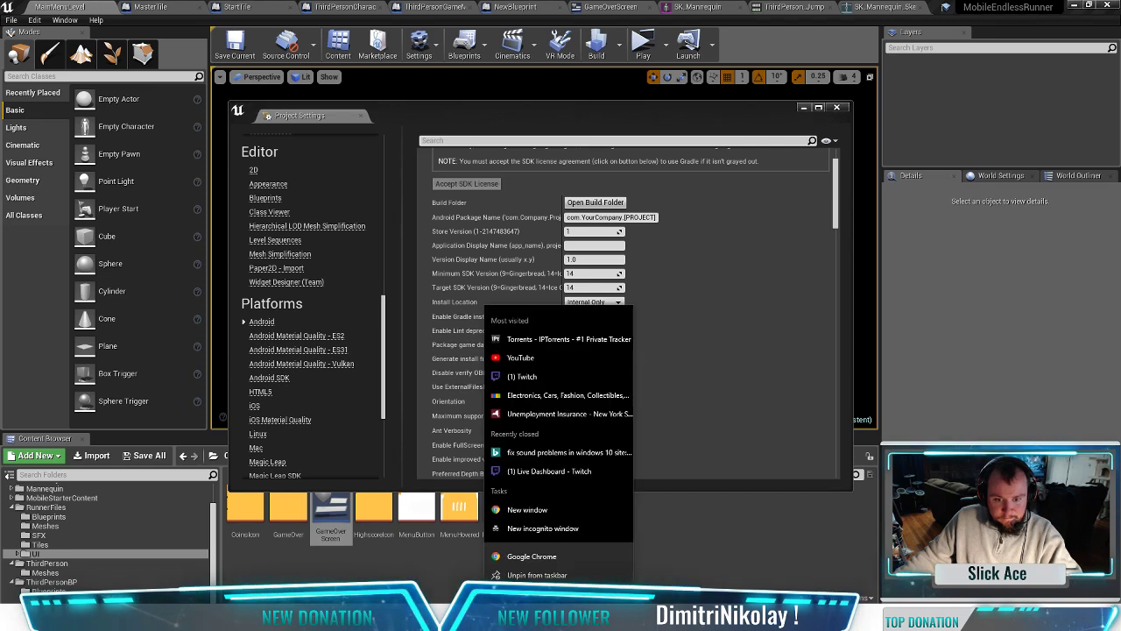
pyautogui.click(547, 561)
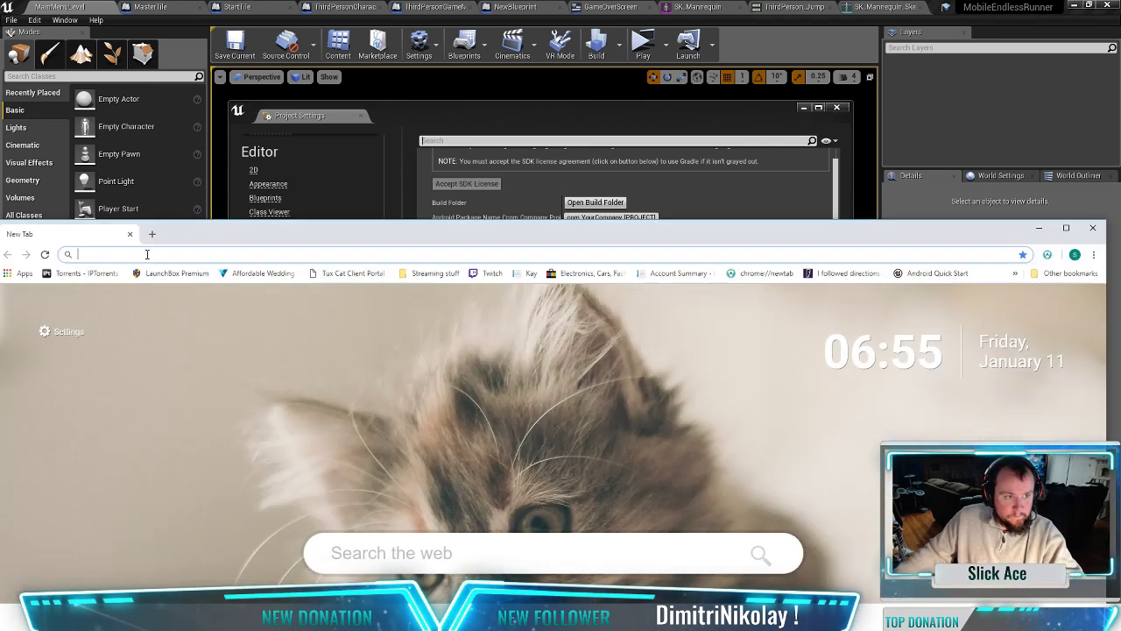
pyautogui.write('no o')
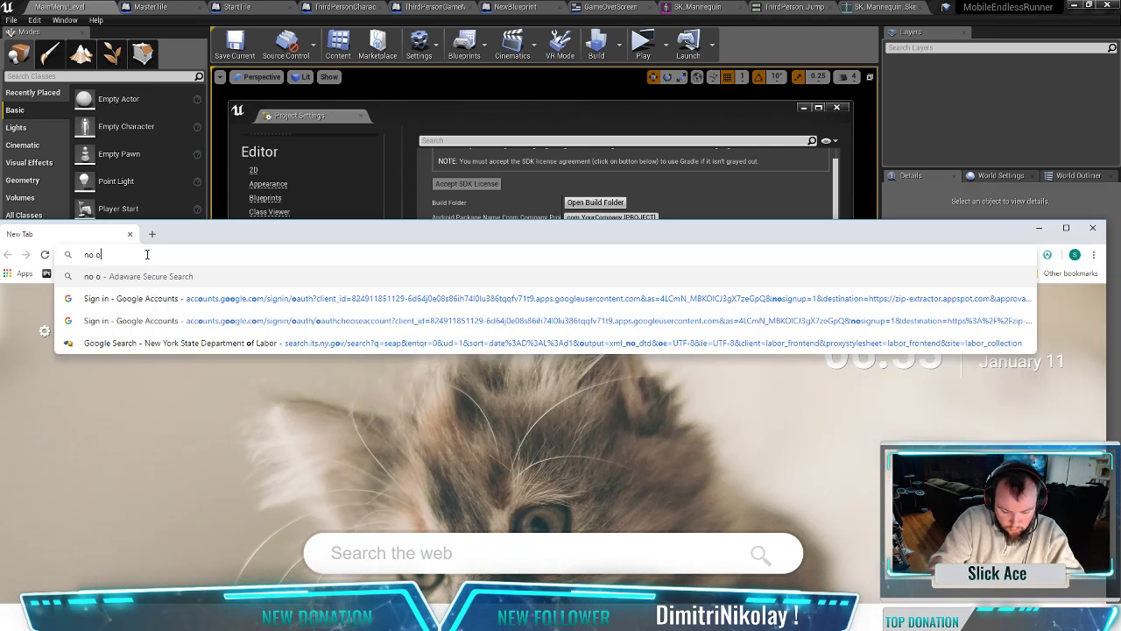
pyautogui.write('bb found and n')
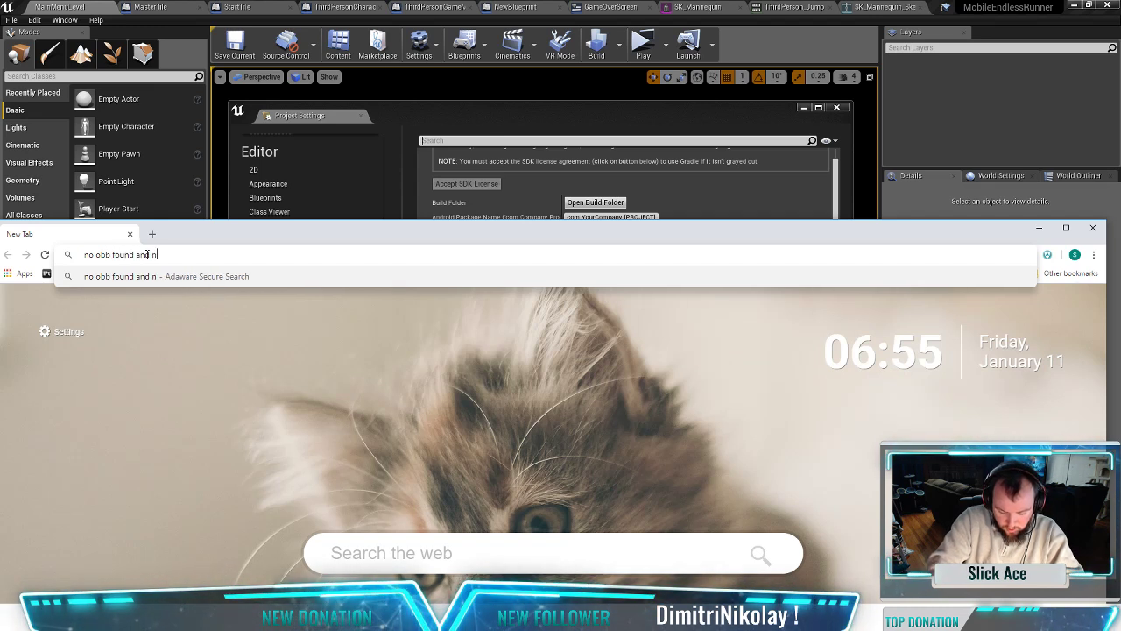
pyautogui.write('o store key ')
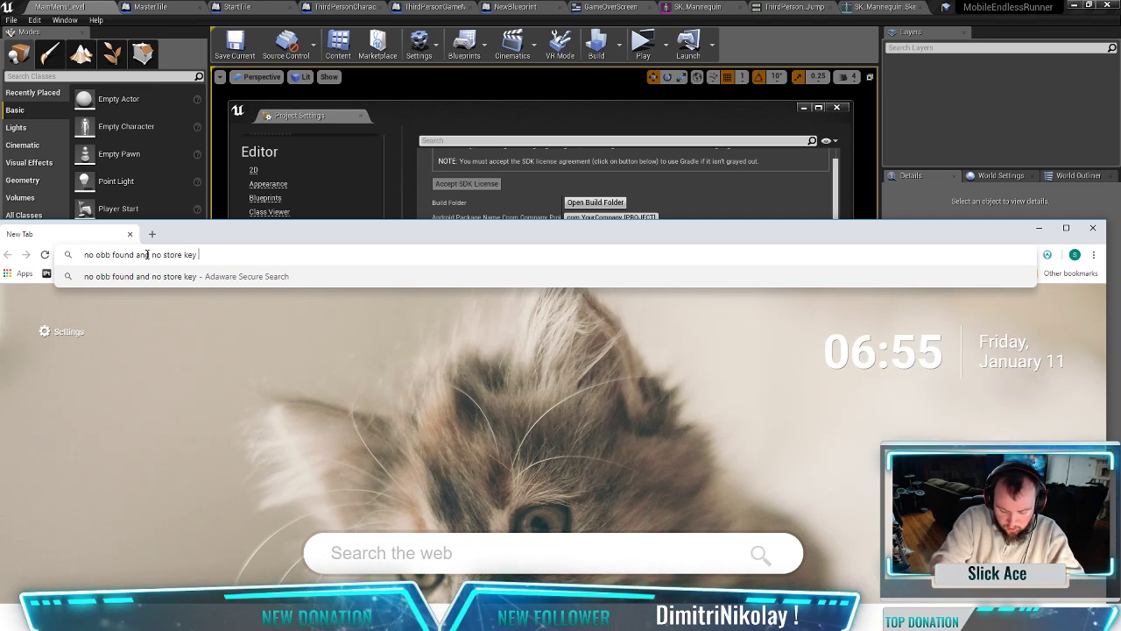
pyautogui.write('to try to do')
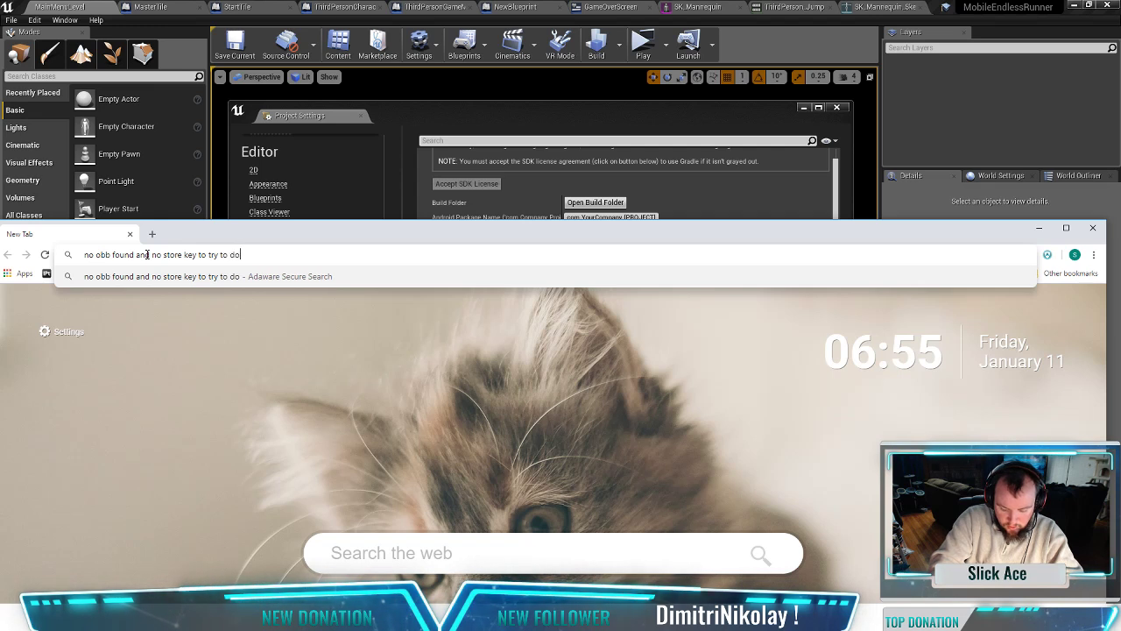
pyautogui.write('wnlo')
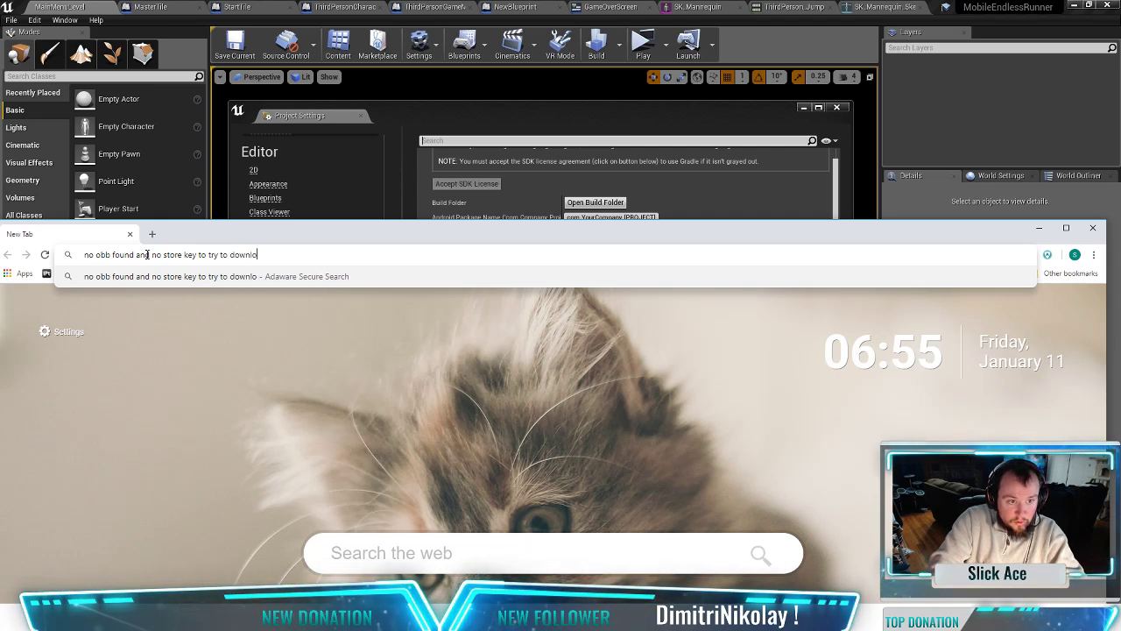
pyautogui.write('ad.')
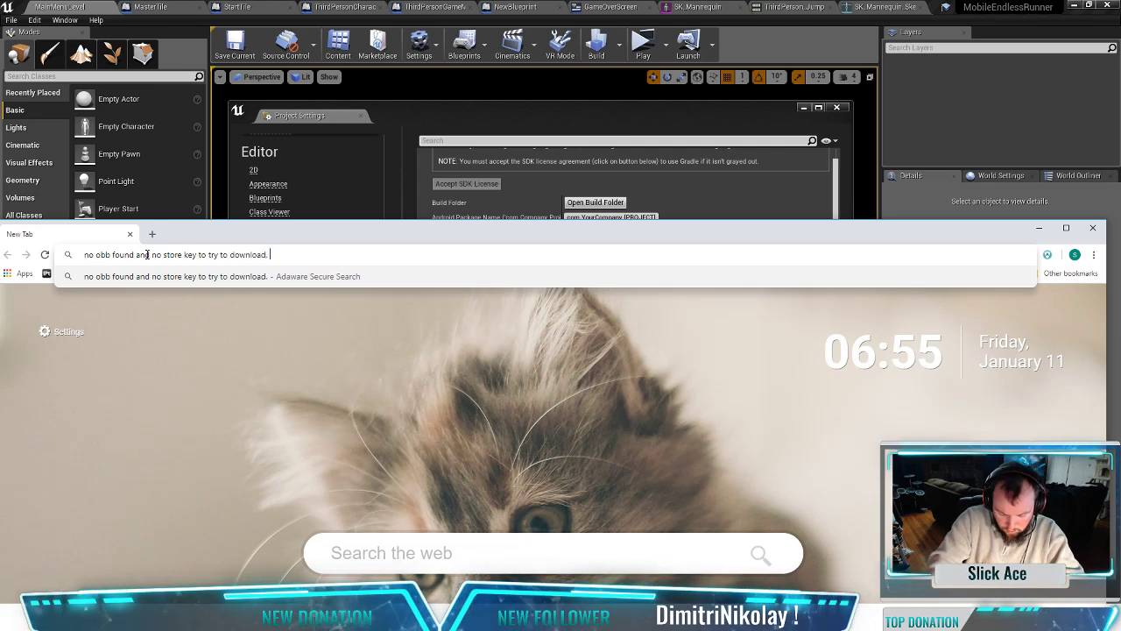
pyautogui.press('BackSpace')
pyautogui.write(', please s')
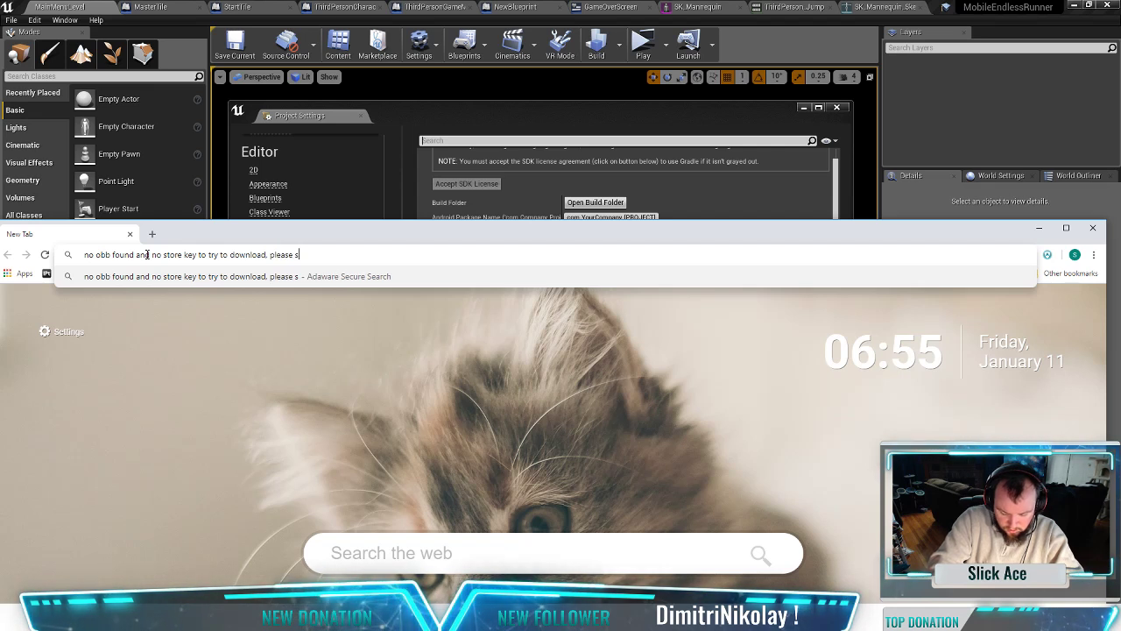
pyautogui.write('et one up i')
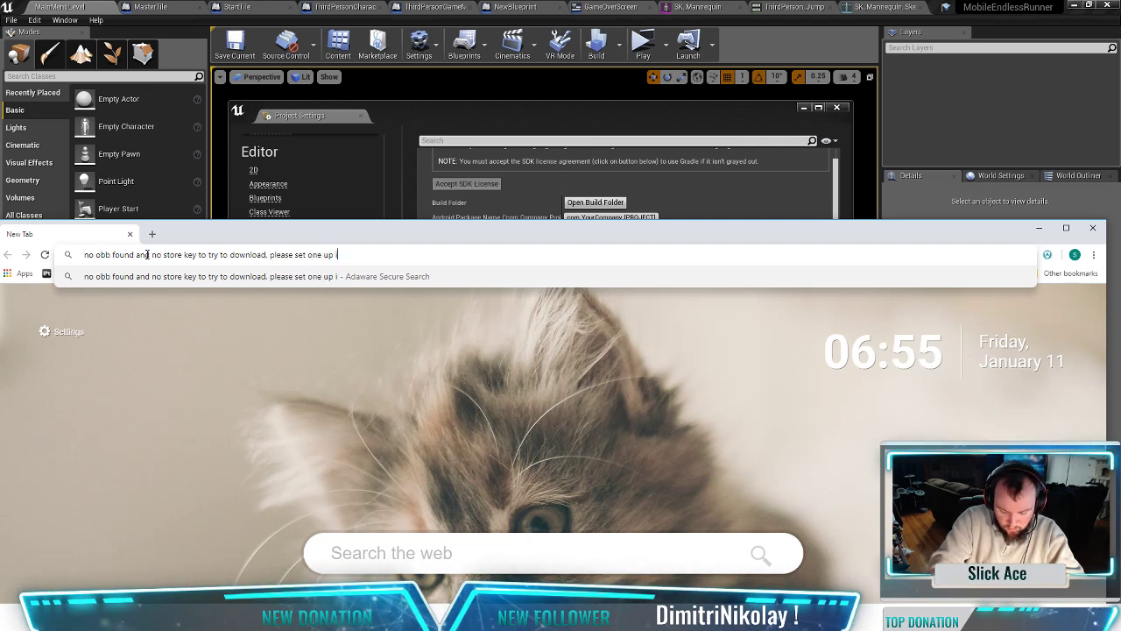
pyautogui.write('n android ')
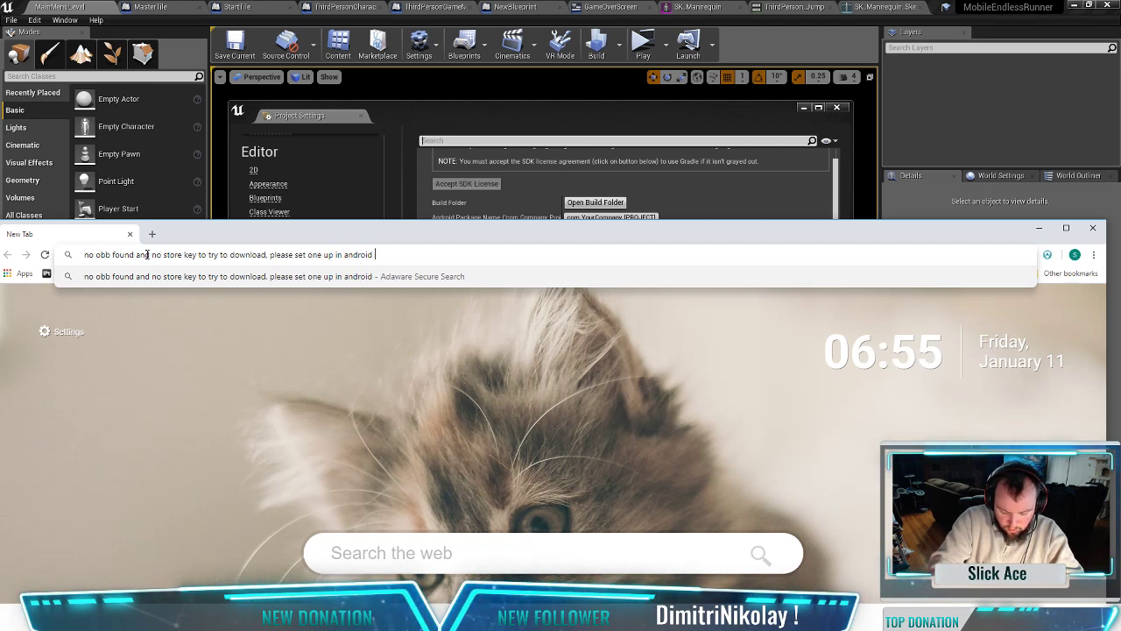
pyautogui.write('project settings')
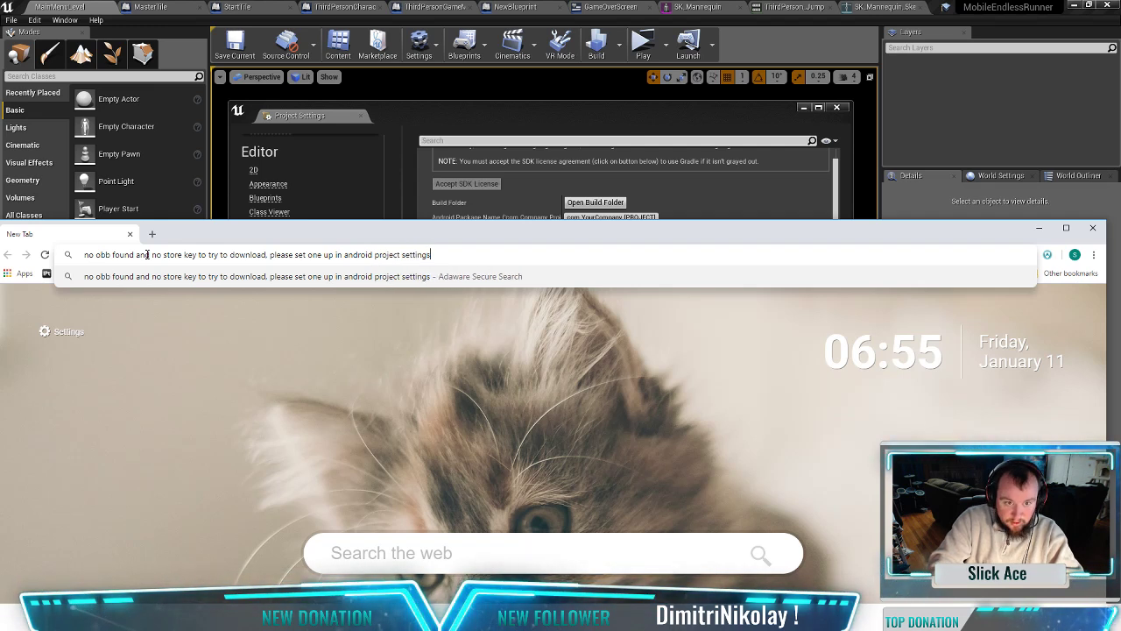
pyautogui.press('Return')
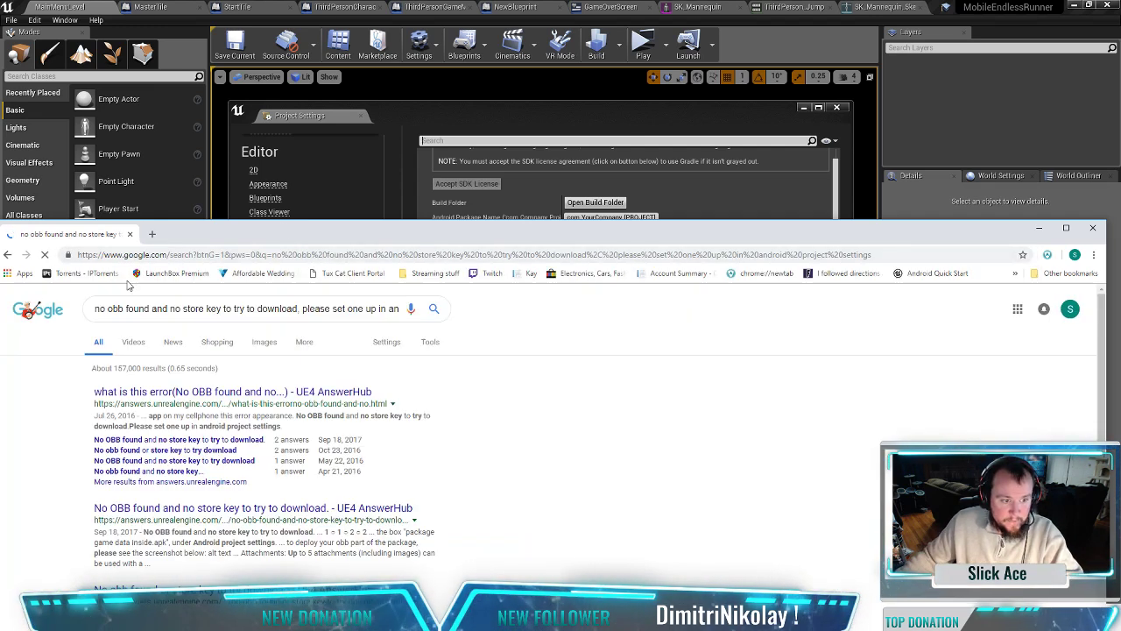
# Step: Open the UE4 AnswerHub result "what is this error(No OBB found and no...)" and read the question, staff reply and accepted answer
pyautogui.click(281, 396)
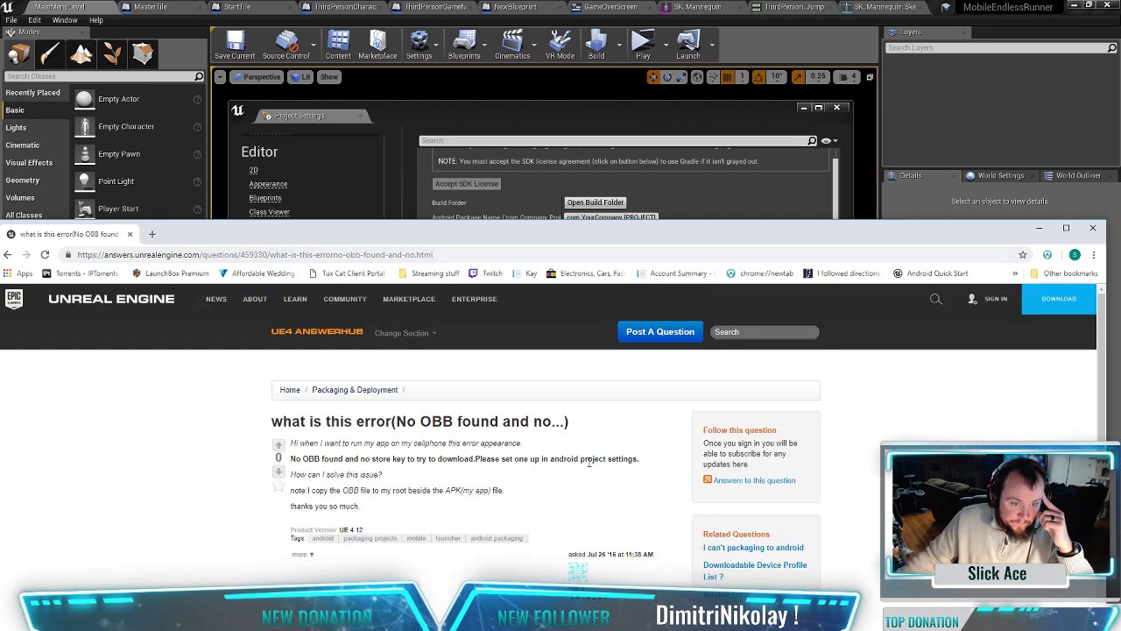
pyautogui.scroll(-1, 587, 468)
pyautogui.scroll(-1, 587, 468)
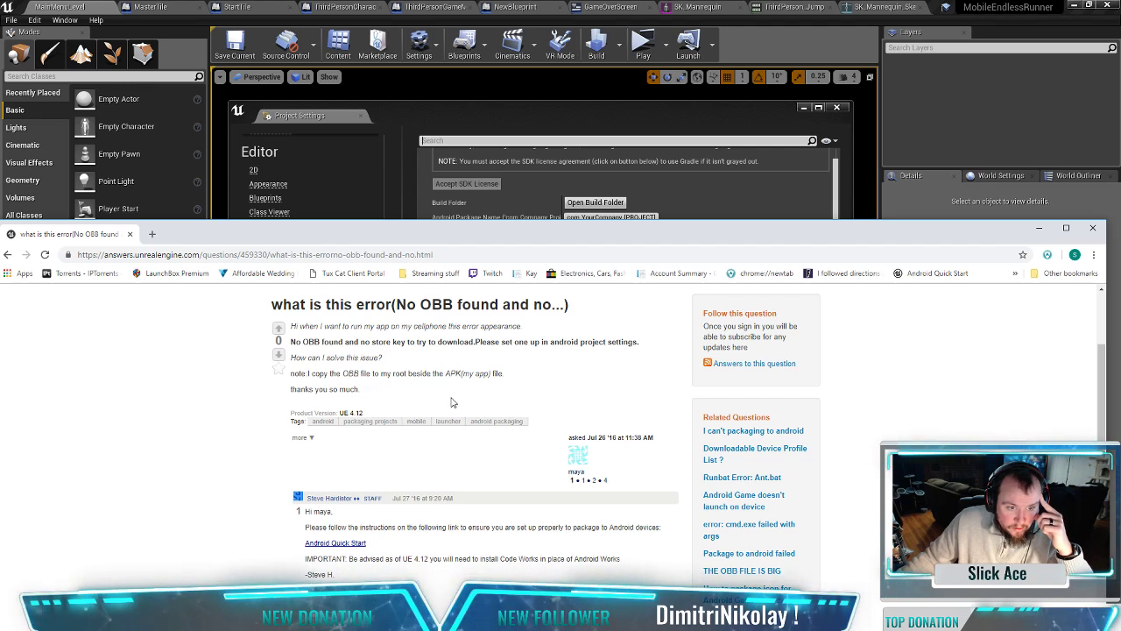
pyautogui.scroll(-3, 402, 377)
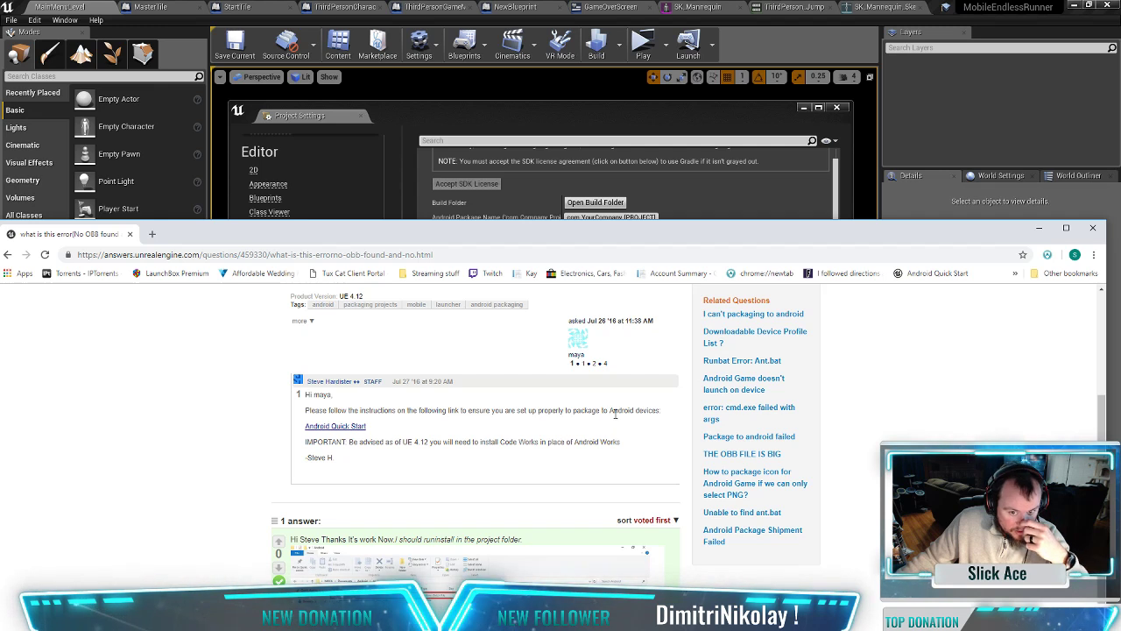
pyautogui.scroll(-1, 616, 413)
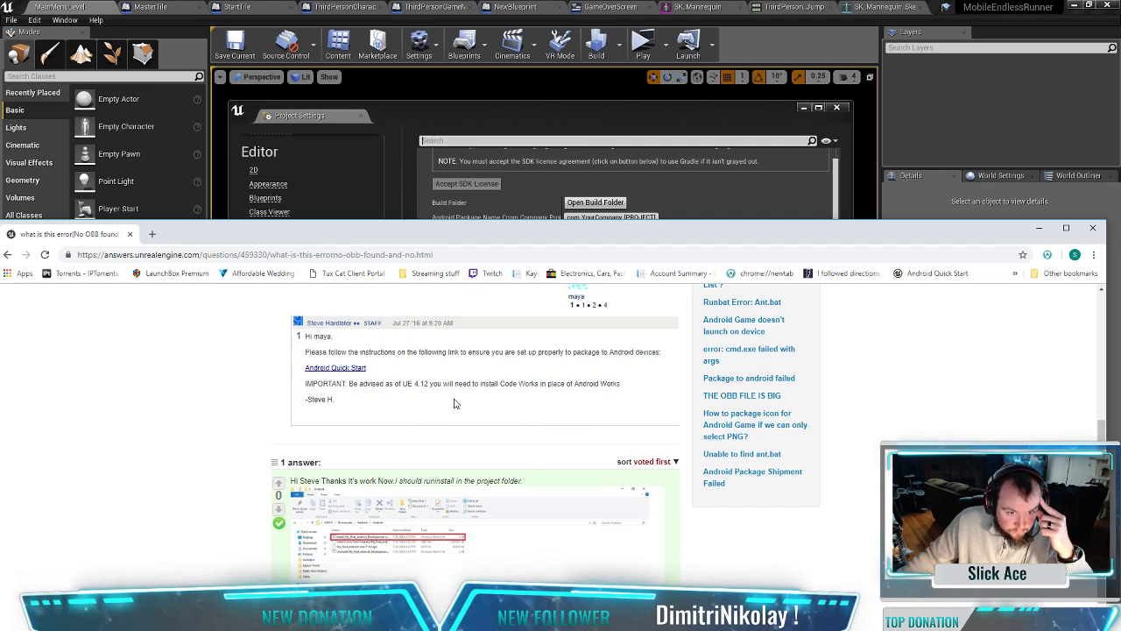
pyautogui.scroll(-1, 454, 403)
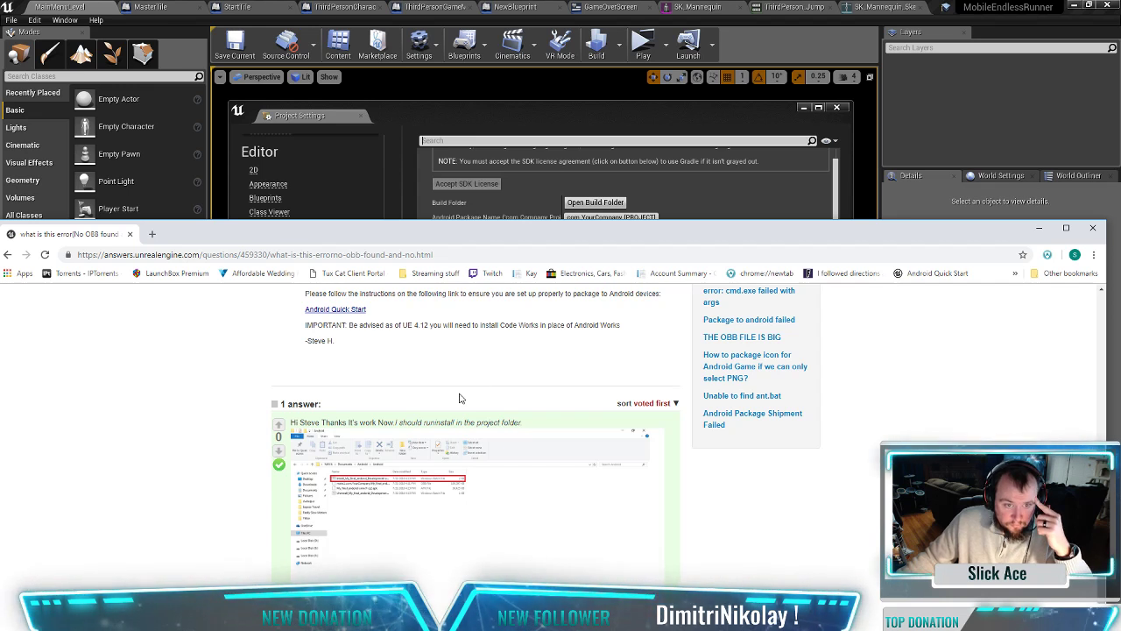
pyautogui.scroll(-1, 459, 397)
pyautogui.scroll(-1, 457, 399)
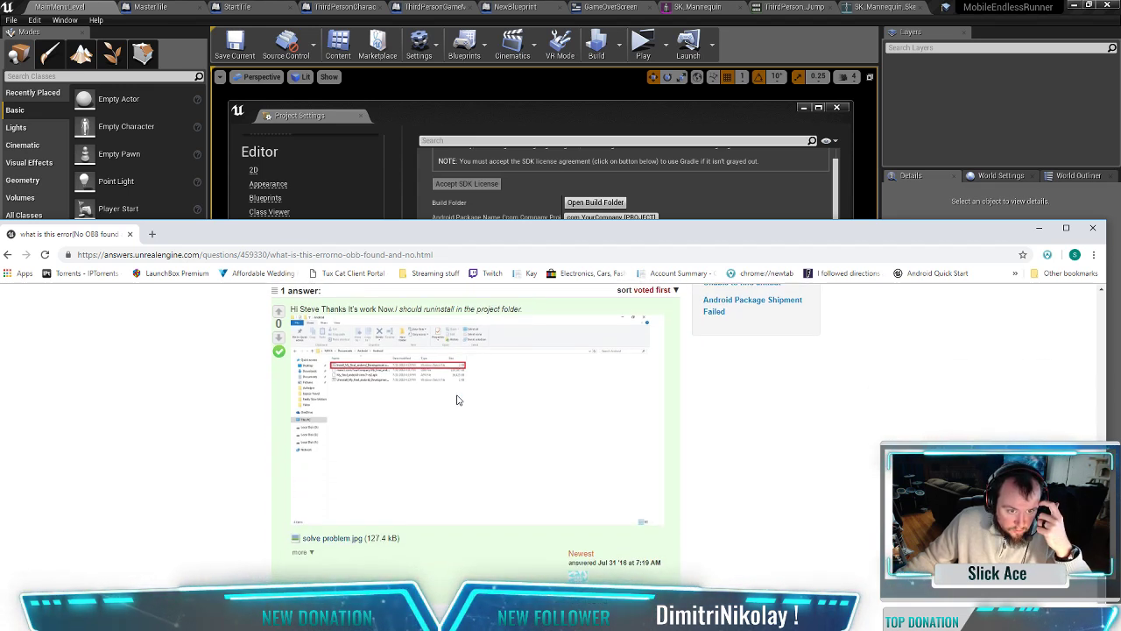
pyautogui.scroll(1, 459, 400)
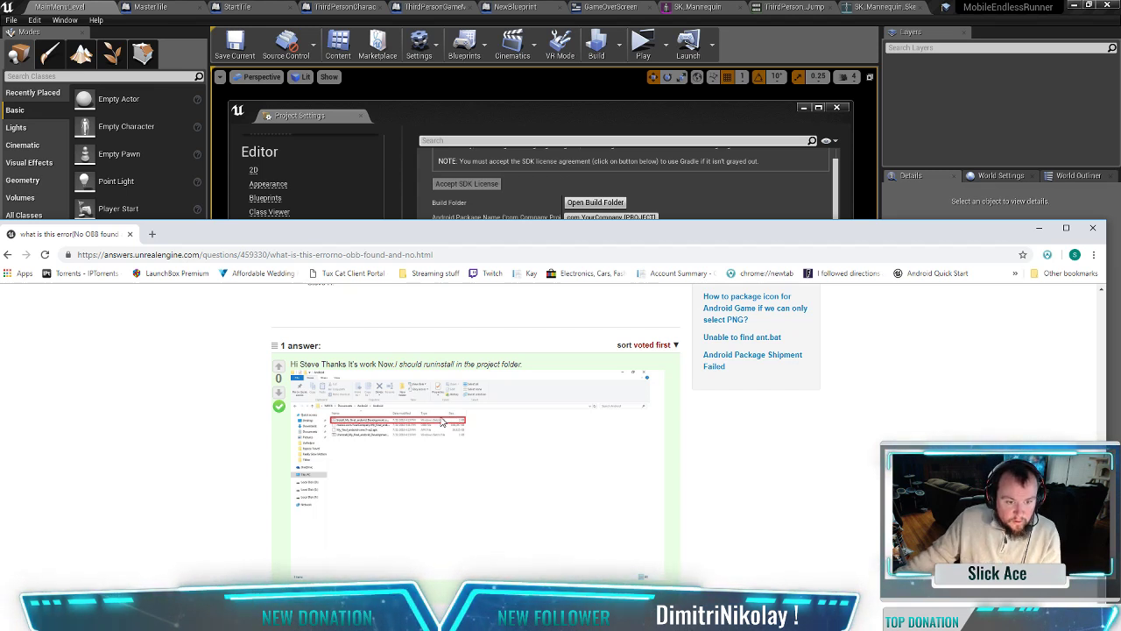
pyautogui.scroll(-2, 467, 433)
pyautogui.scroll(-1, 490, 398)
pyautogui.scroll(-1, 471, 396)
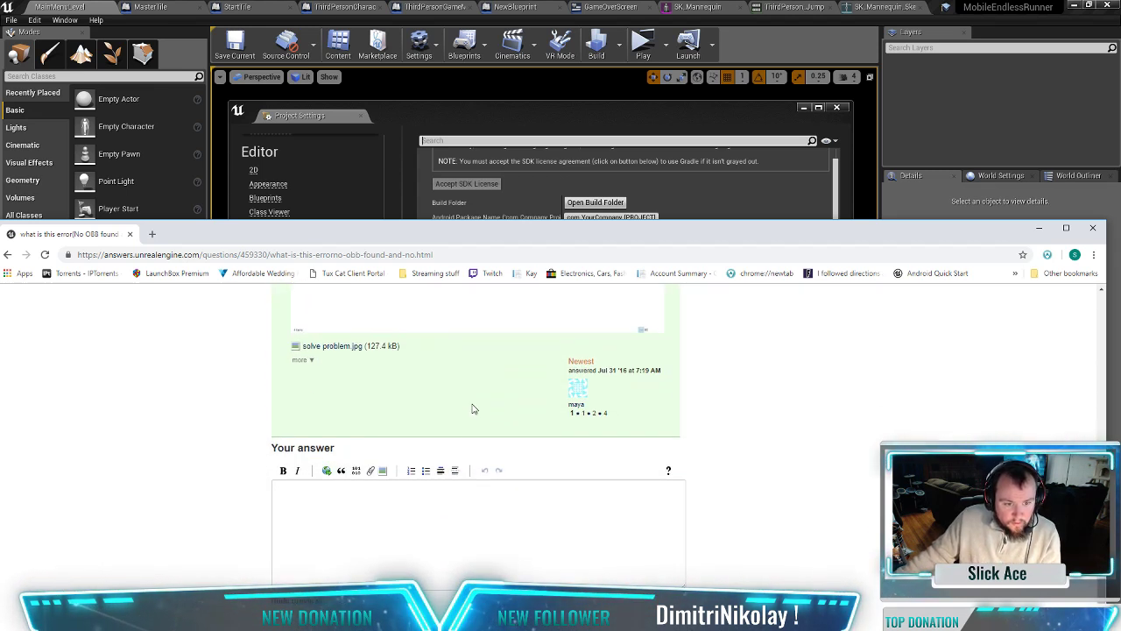
pyautogui.scroll(3, 470, 418)
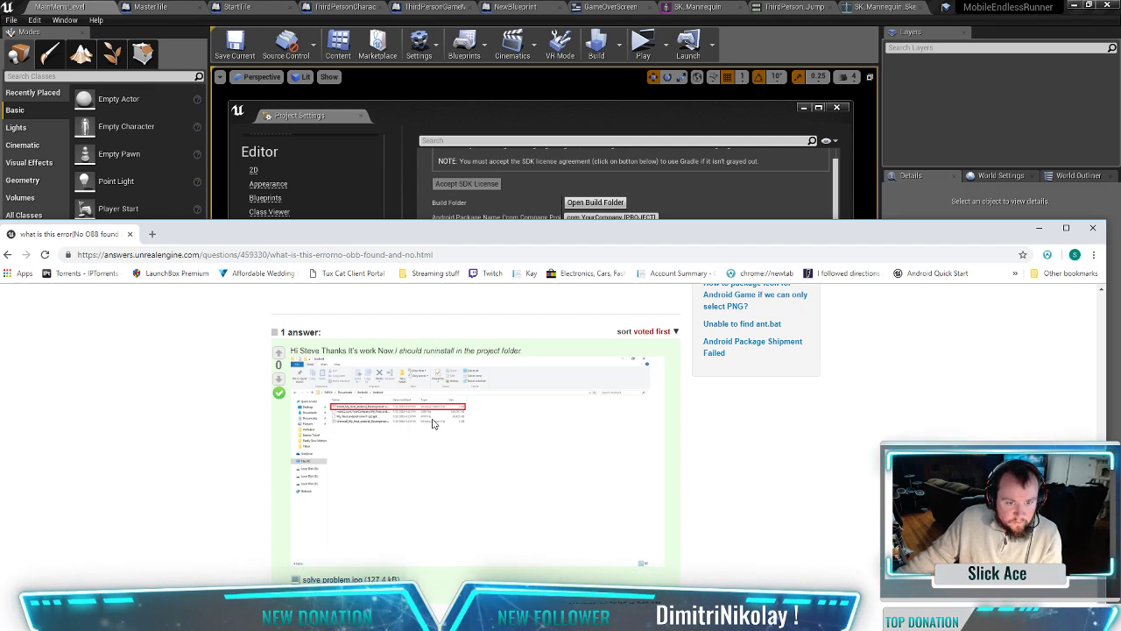
# Step: Maximize the browser window and reread the answer's screenshot and the staff reply containing the Android Quick Start link
pyautogui.doubleClick(718, 233)
pyautogui.scroll(1, 374, 280)
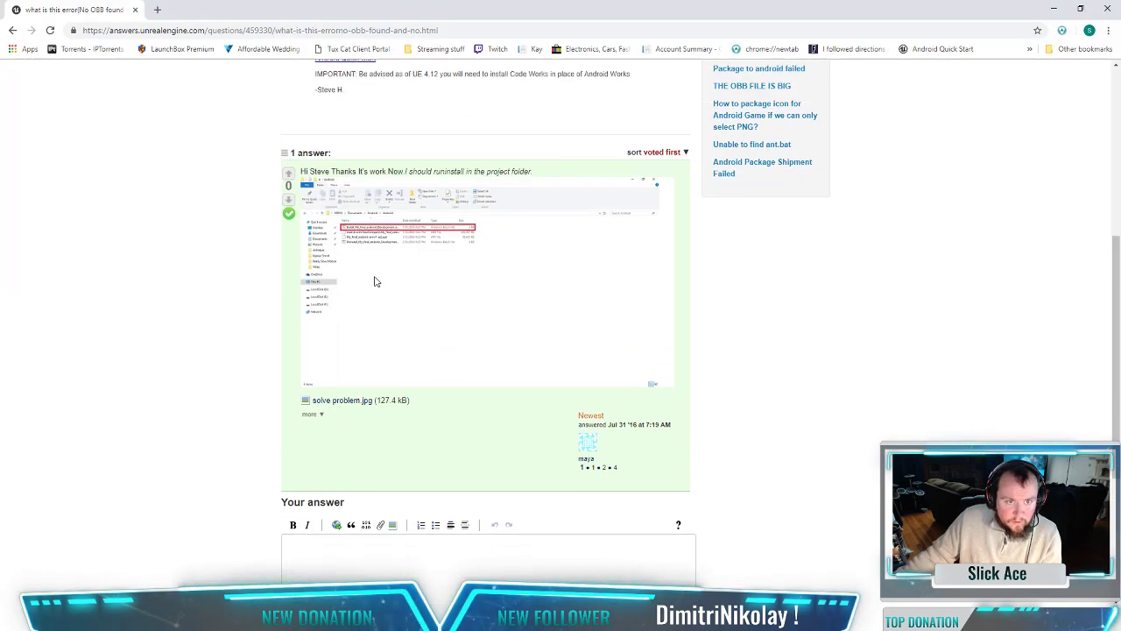
pyautogui.scroll(1, 374, 280)
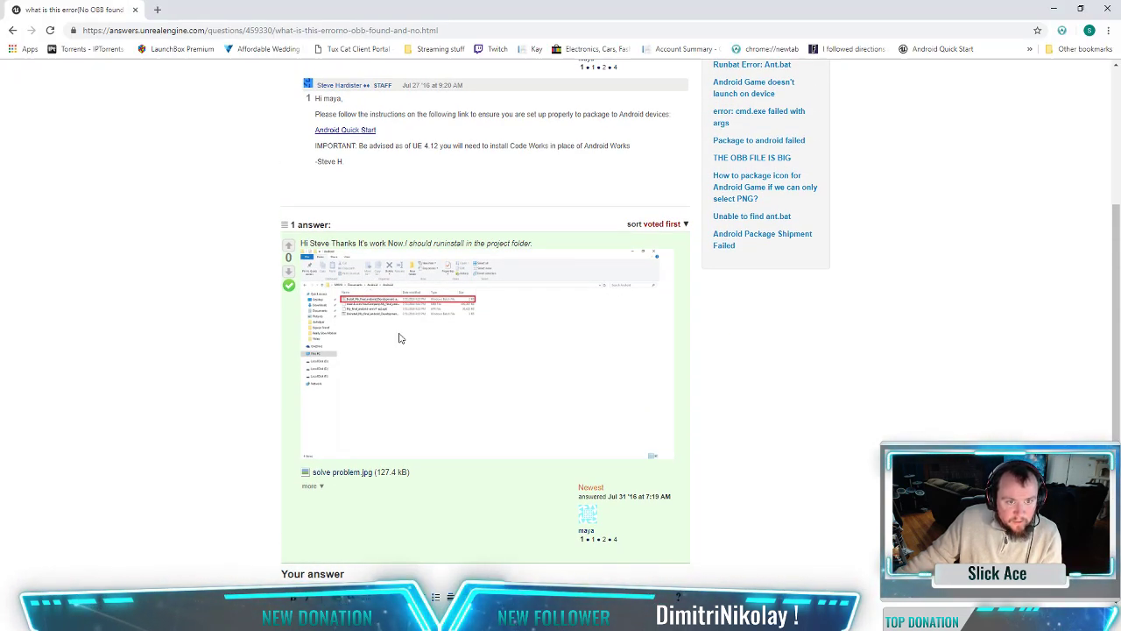
pyautogui.scroll(2, 412, 351)
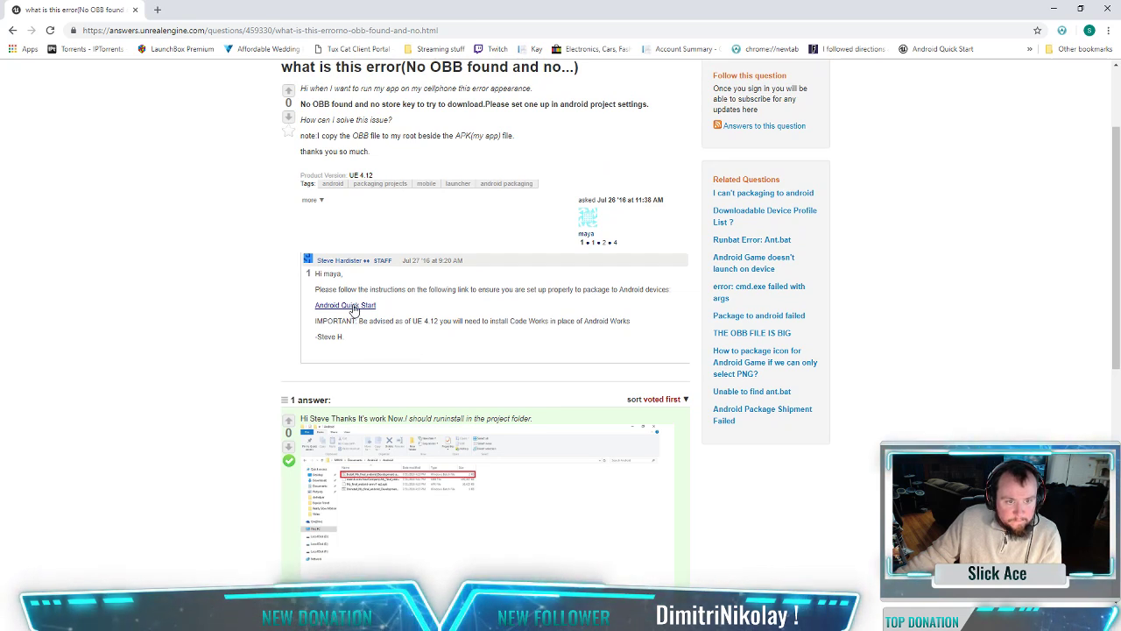
# Step: Open the Android Quick Start guide linked in the staff reply and read its Project Setup section and first Deploying instructions
pyautogui.click(353, 306)
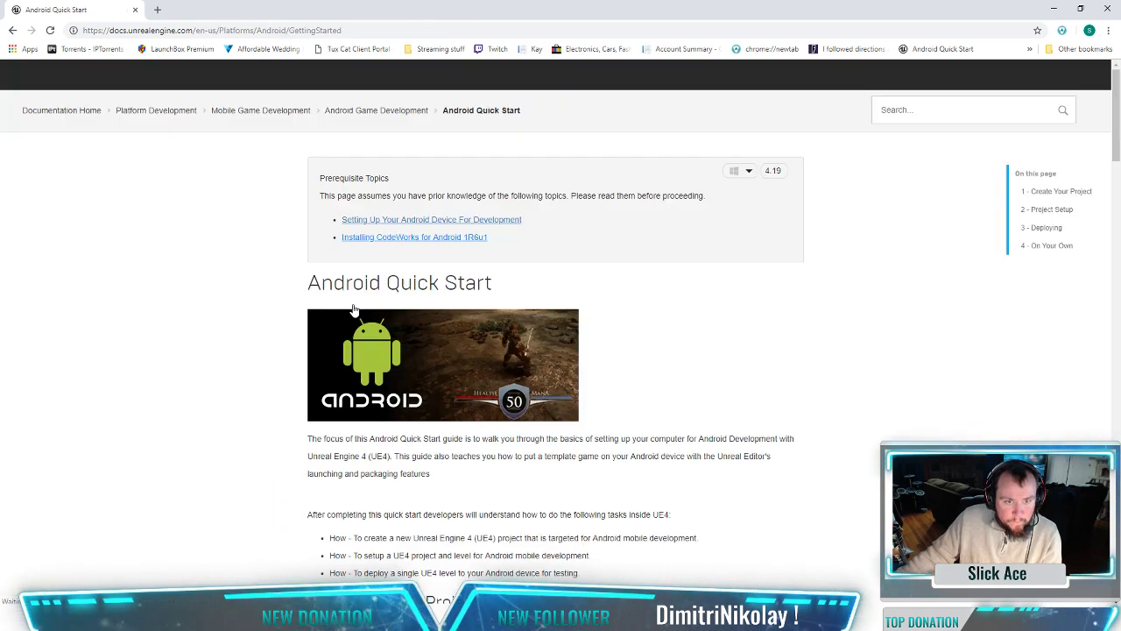
pyautogui.scroll(-3, 297, 482)
pyautogui.scroll(-8, 306, 480)
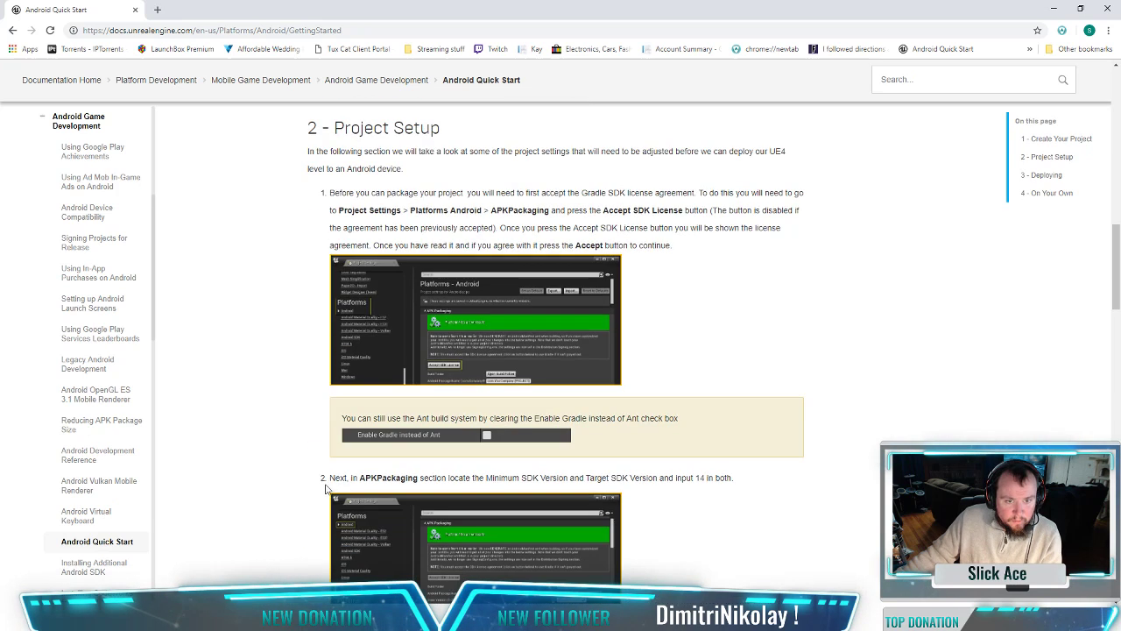
pyautogui.scroll(-3, 326, 482)
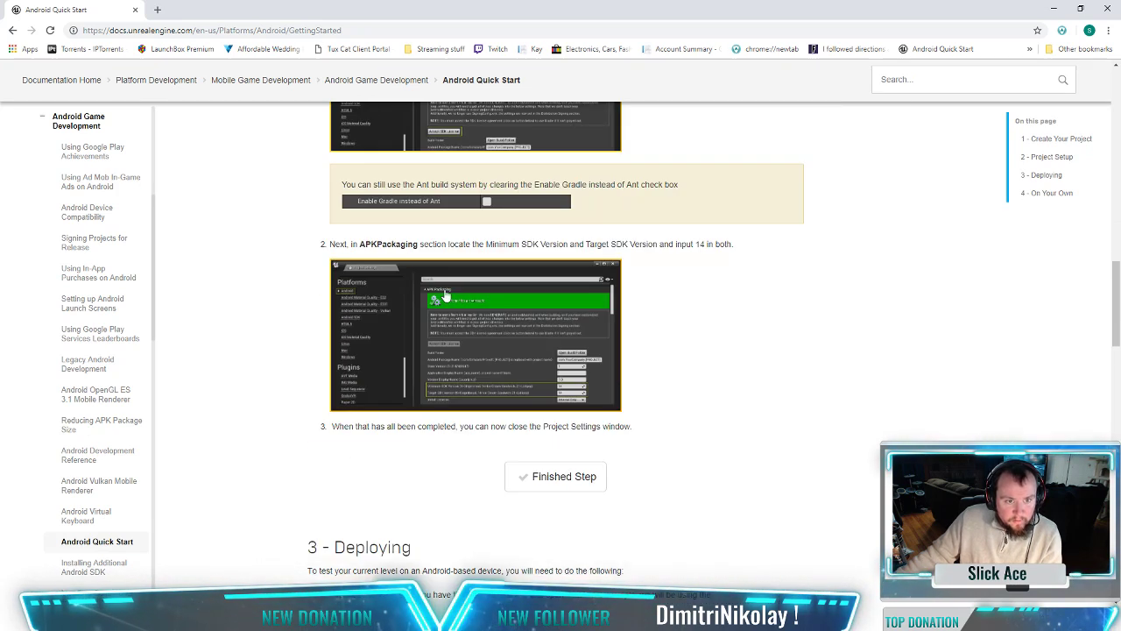
pyautogui.scroll(-1, 312, 350)
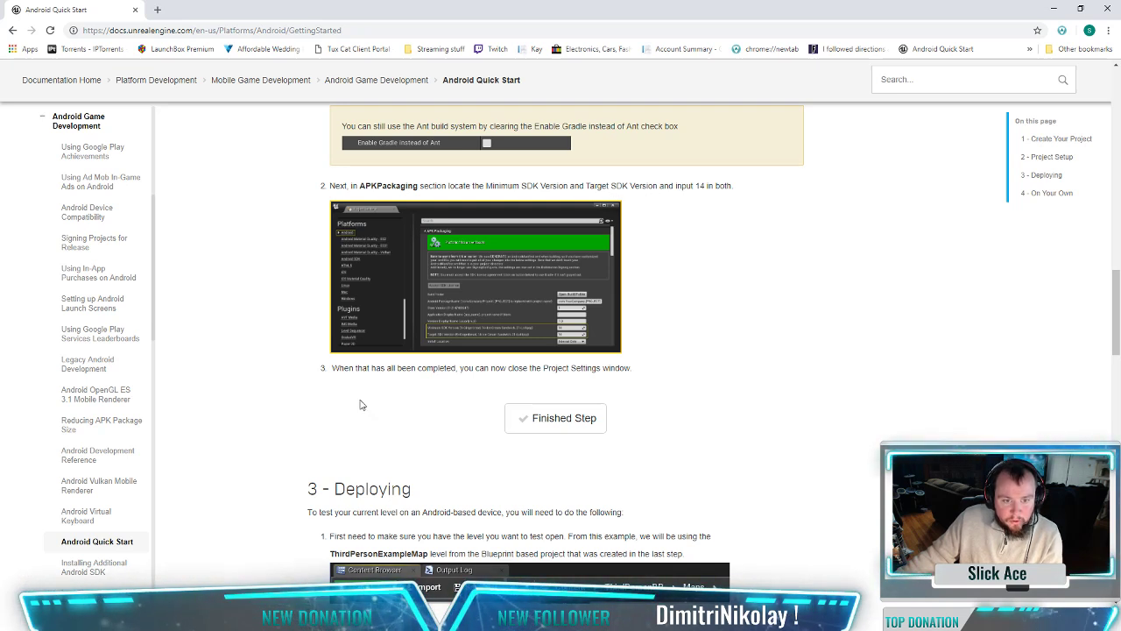
pyautogui.scroll(-5, 325, 394)
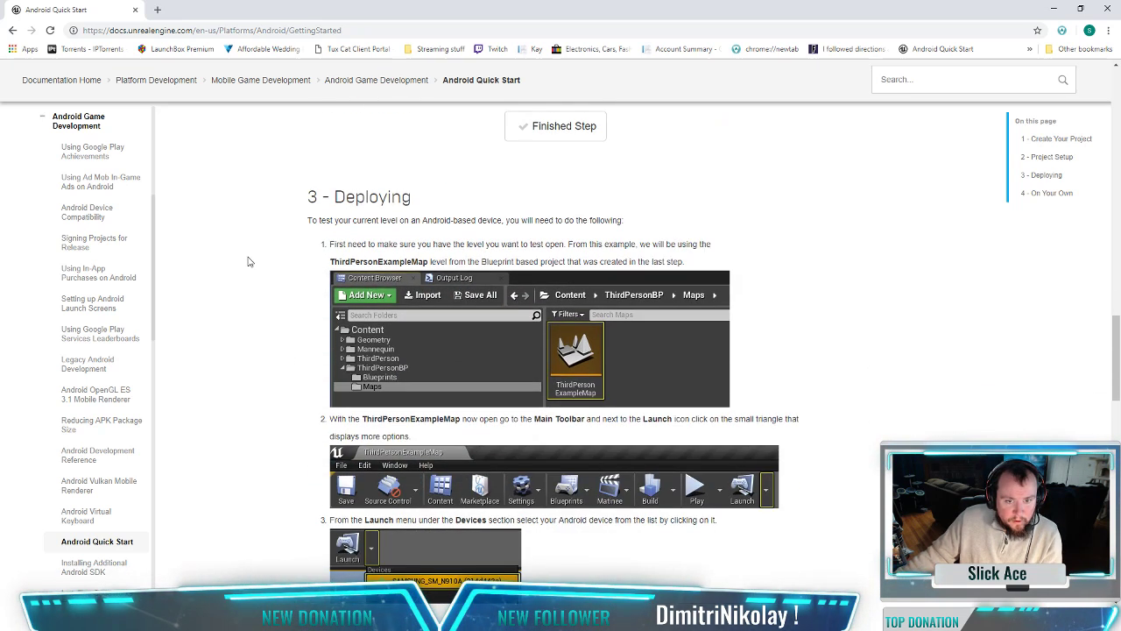
pyautogui.scroll(-2, 307, 280)
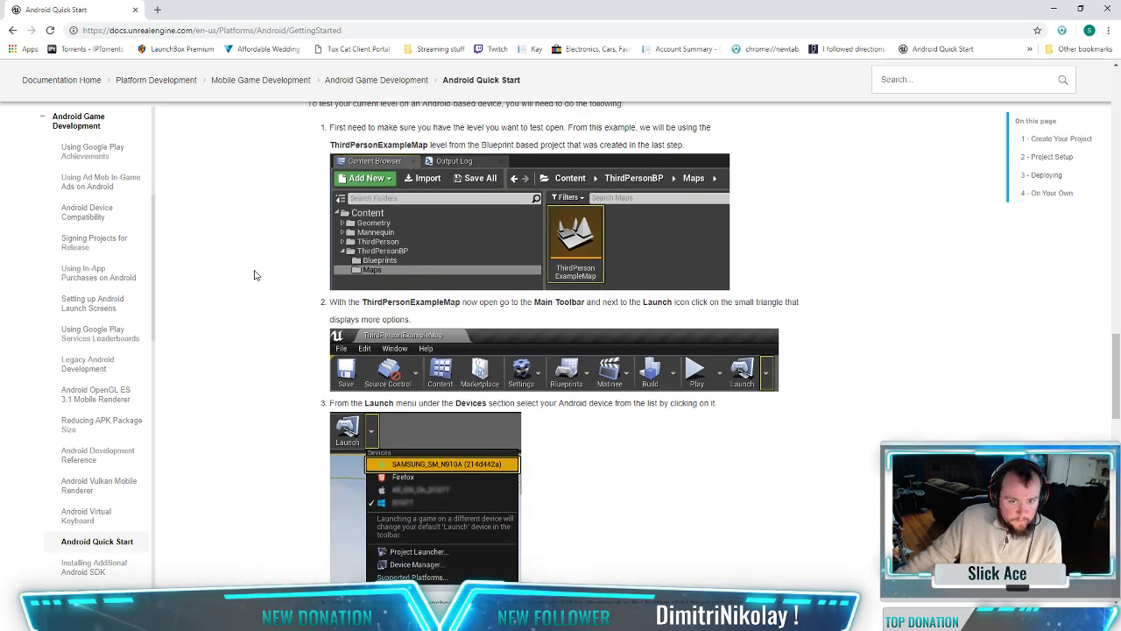
pyautogui.scroll(-2, 255, 340)
pyautogui.scroll(2, 255, 340)
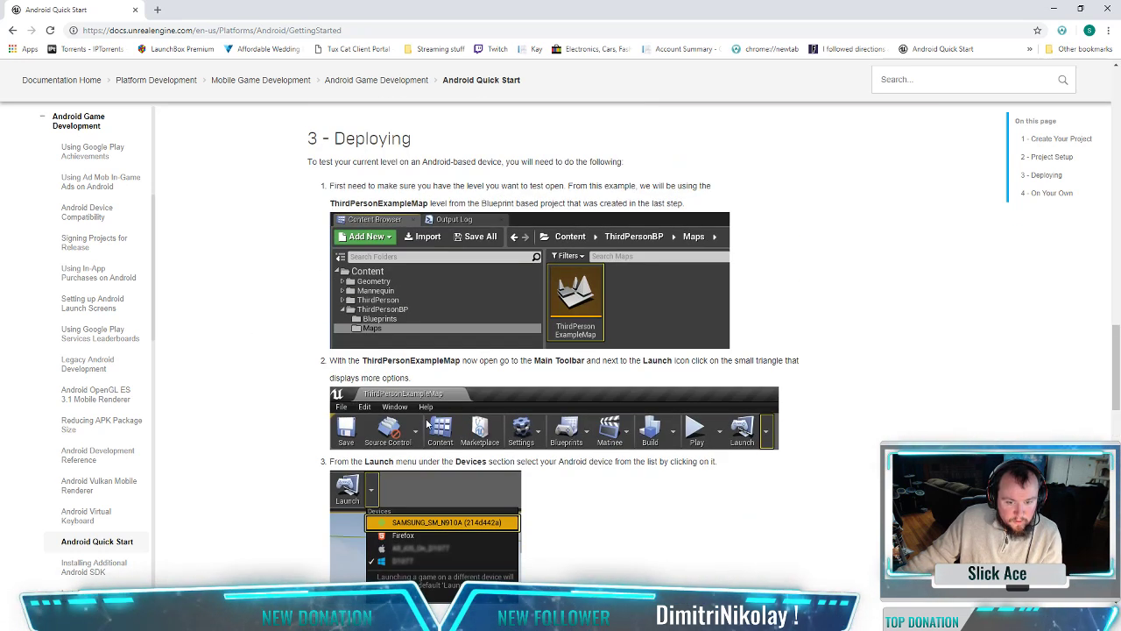
# Step: Switch to Unreal Editor, check the Launch device options for an Android device, and return to the Quick Start guide in Chrome
pyautogui.moveTo(590, 624)
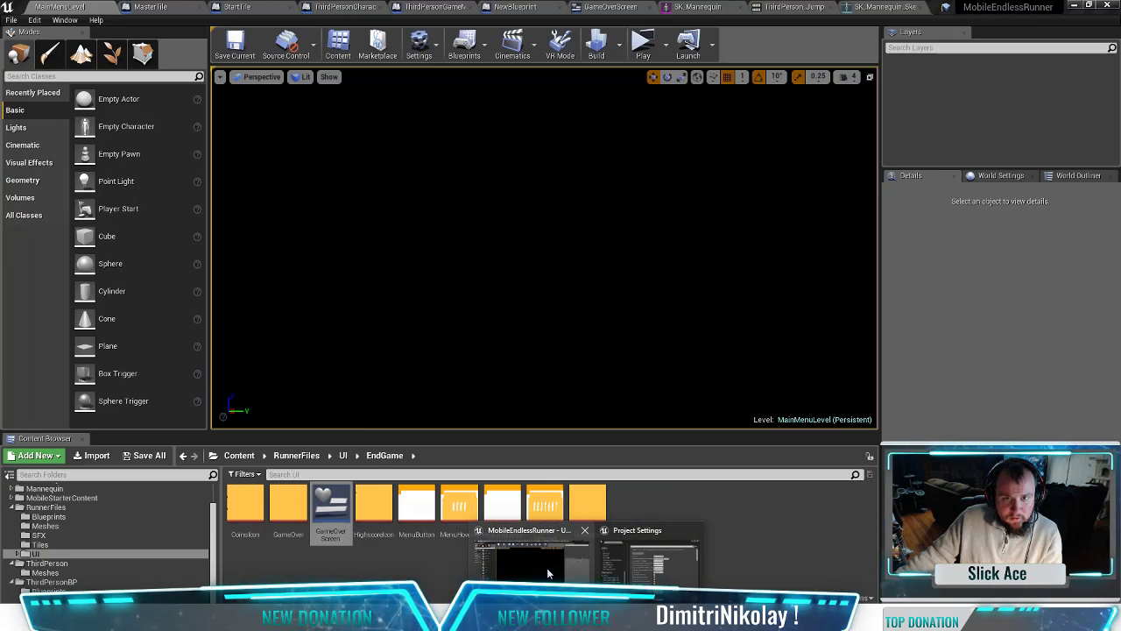
pyautogui.click(547, 567)
pyautogui.click(714, 54)
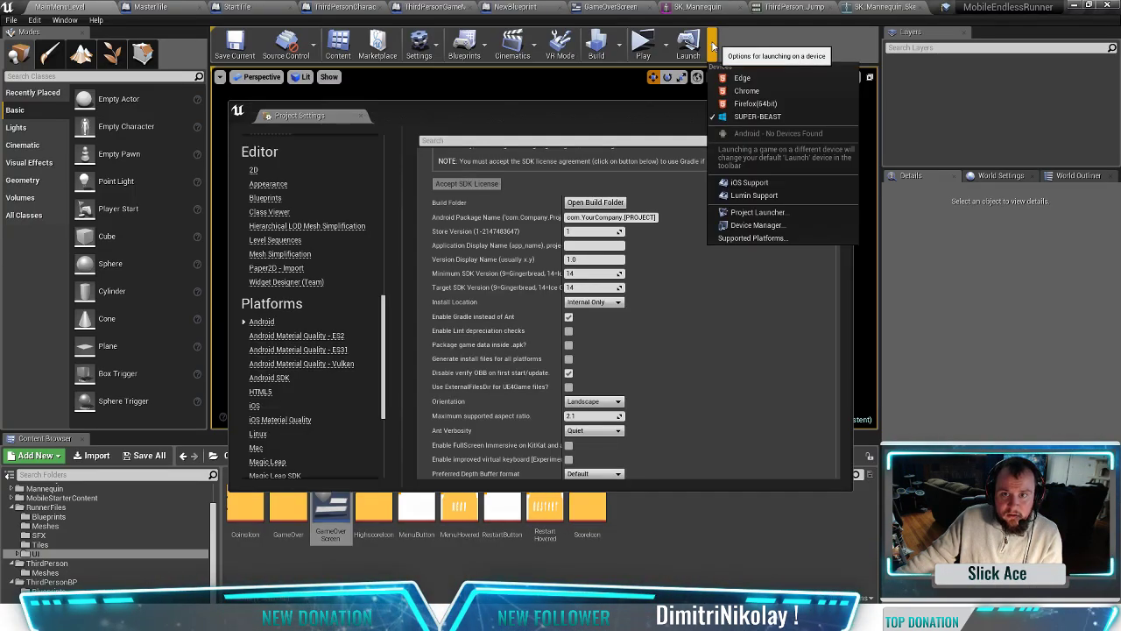
pyautogui.click(714, 54)
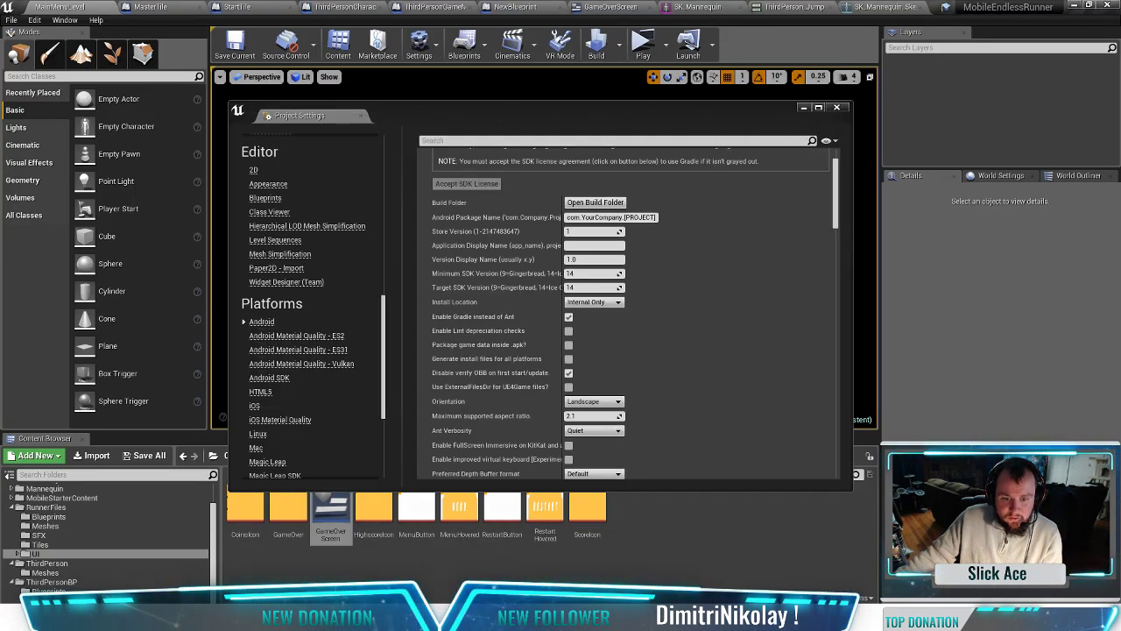
pyautogui.moveTo(558, 623)
pyautogui.click(621, 565)
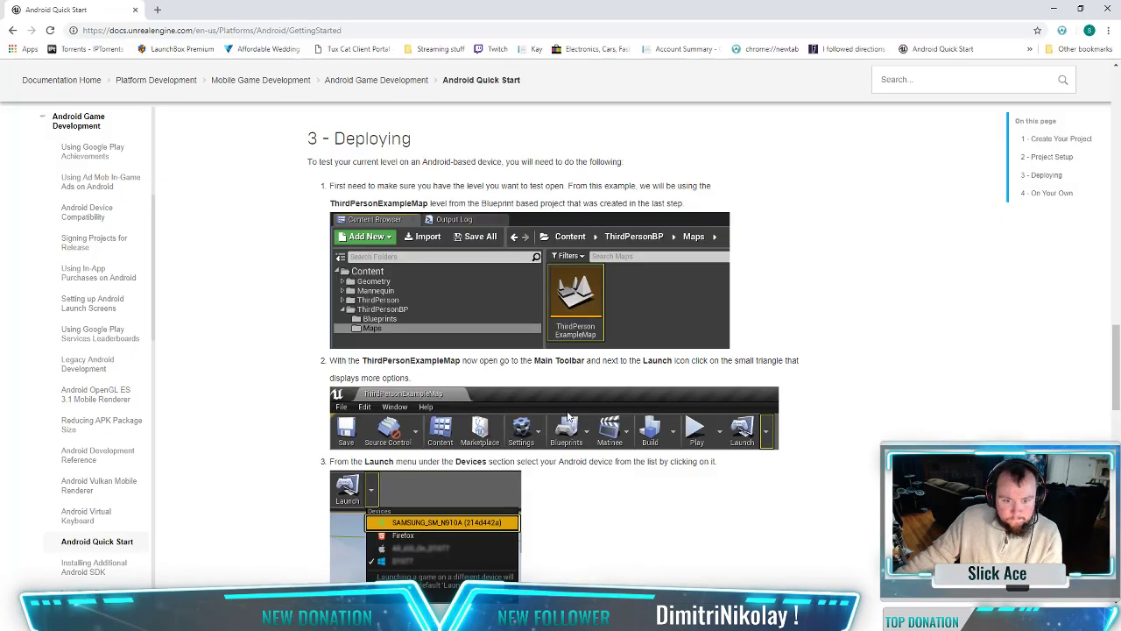
# Step: Read the guide's remaining Deploying instructions and the On Your Own section with its mobile development links
pyautogui.scroll(-5, 558, 383)
pyautogui.scroll(-3, 650, 287)
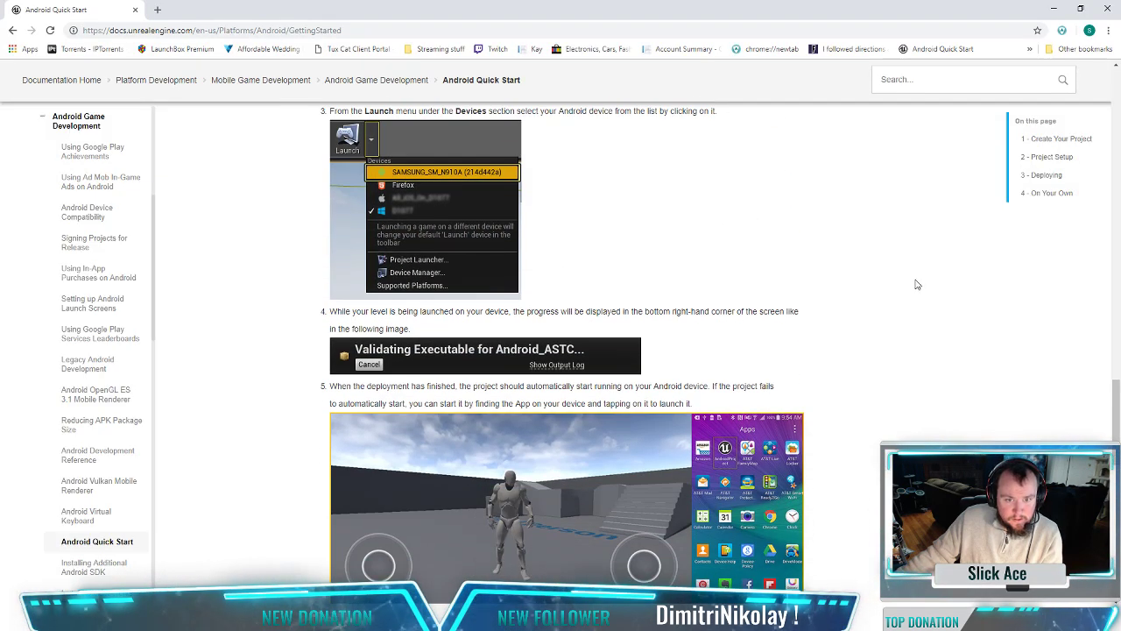
pyautogui.scroll(-7, 872, 304)
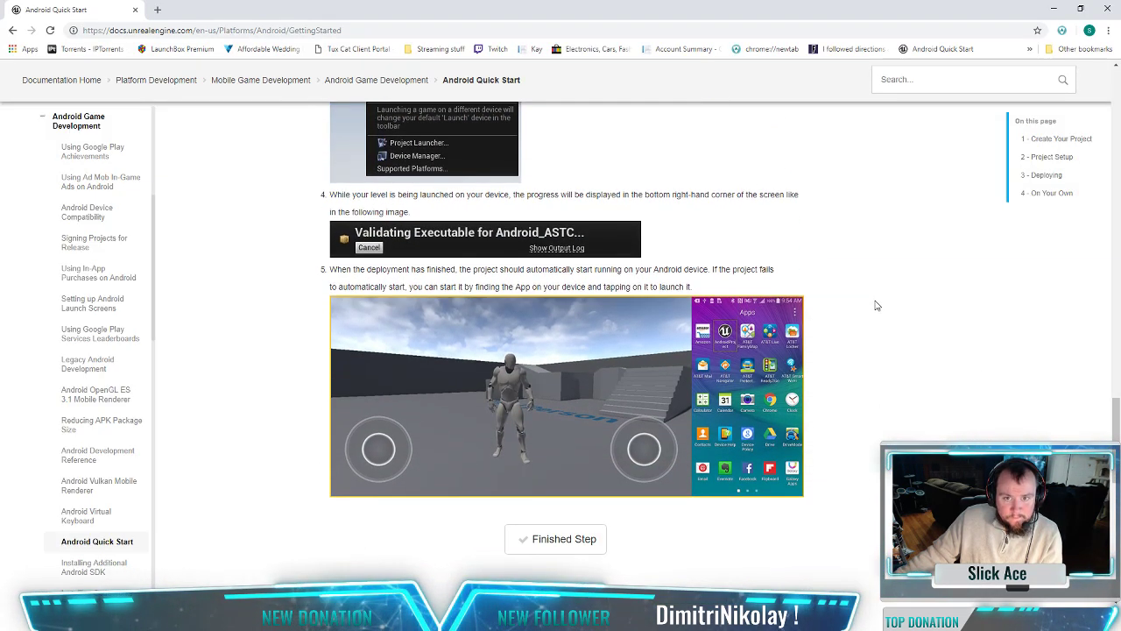
pyautogui.scroll(-2, 839, 325)
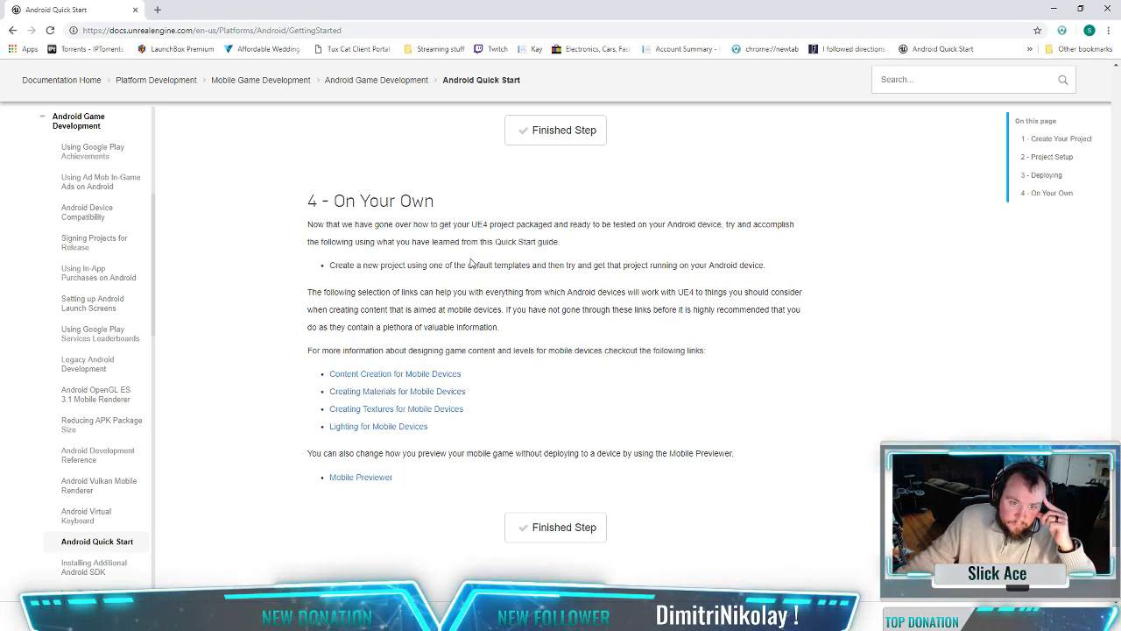
pyautogui.scroll(-3, 471, 263)
pyautogui.scroll(1, 493, 378)
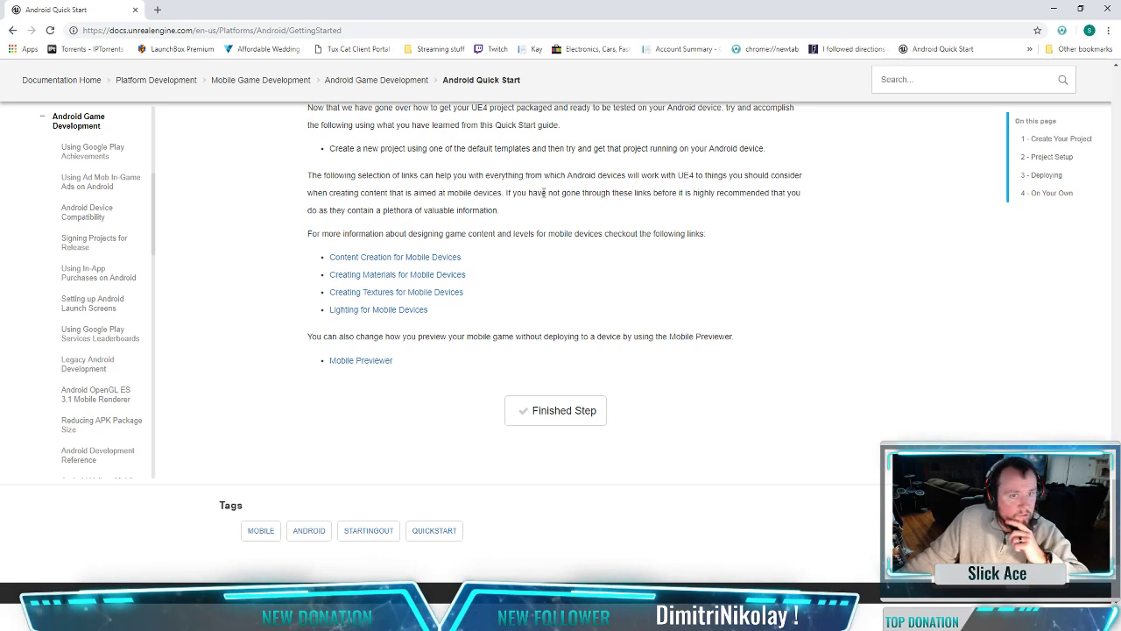
pyautogui.scroll(5, 472, 193)
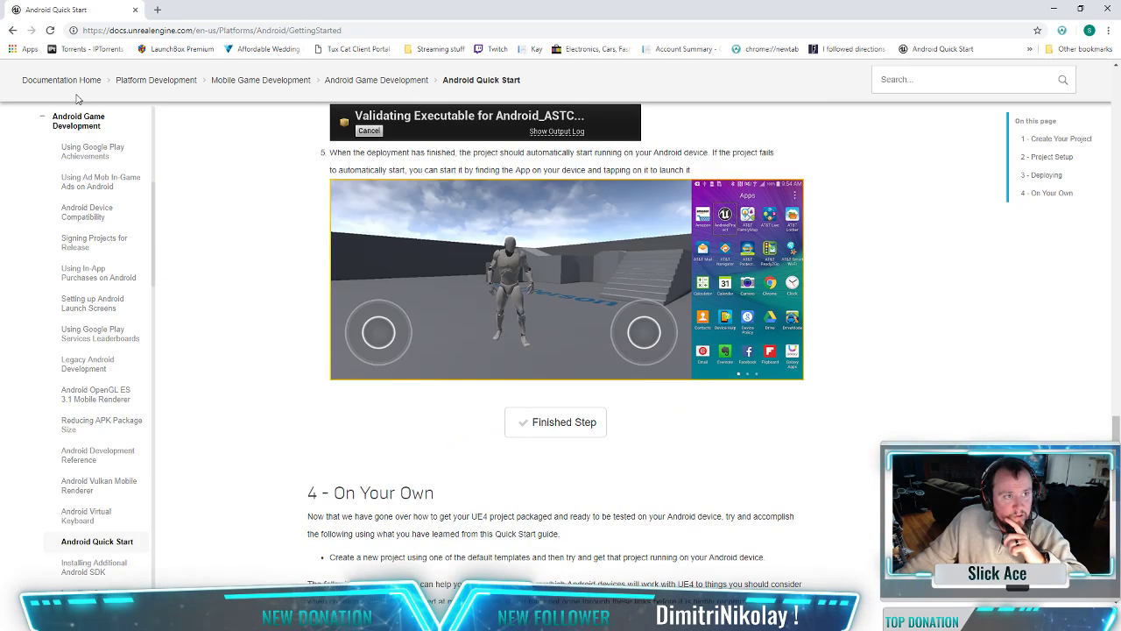
# Step: Return to the AnswerHub question about the OBB error and bring the Discord window over the browser
pyautogui.click(13, 31)
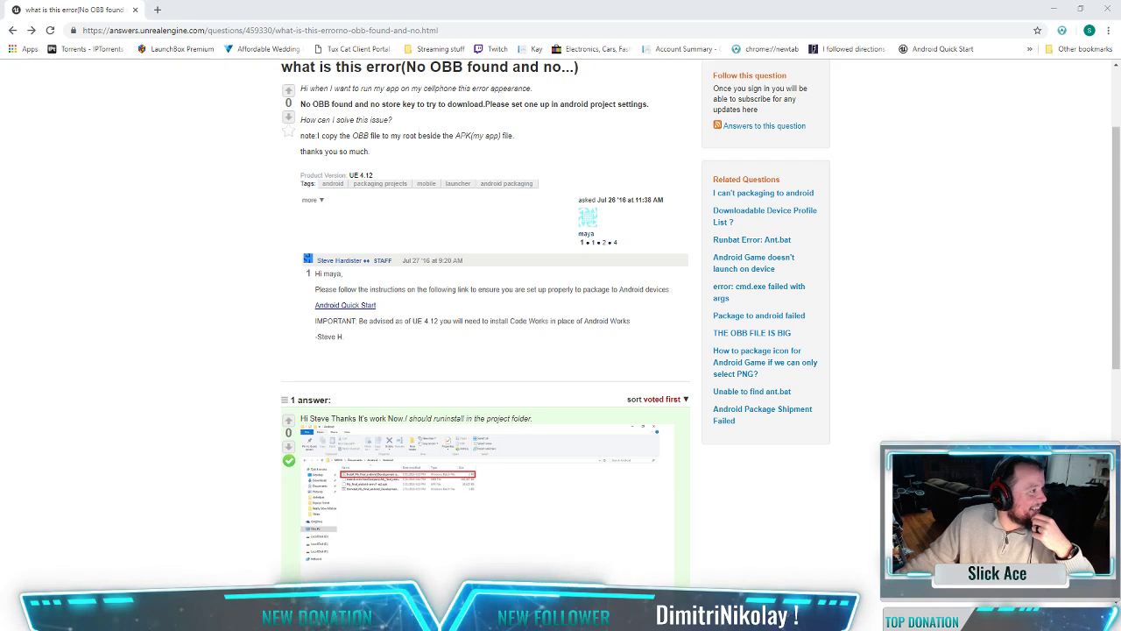
pyautogui.moveTo(0, 189); pyautogui.dragTo(954, 178)
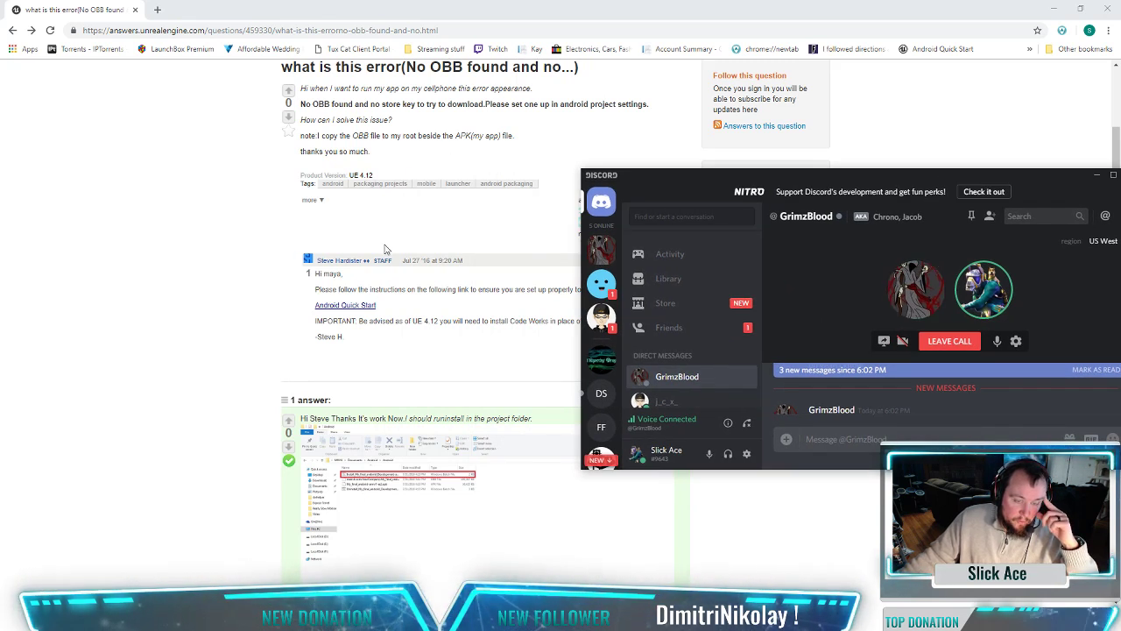